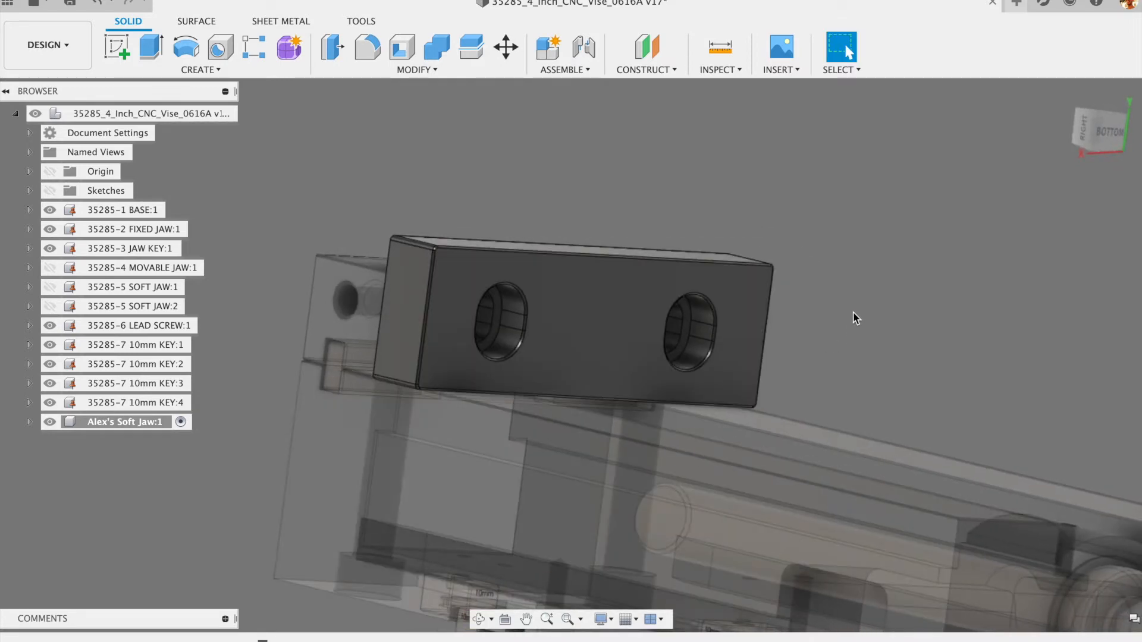
- View the jaw from below and review the soft jaw's Width parameter expression
{"action": "middle_click_drag", "start_coordinate": [858, 308], "coordinate": [805, 307], "text": "shift"}
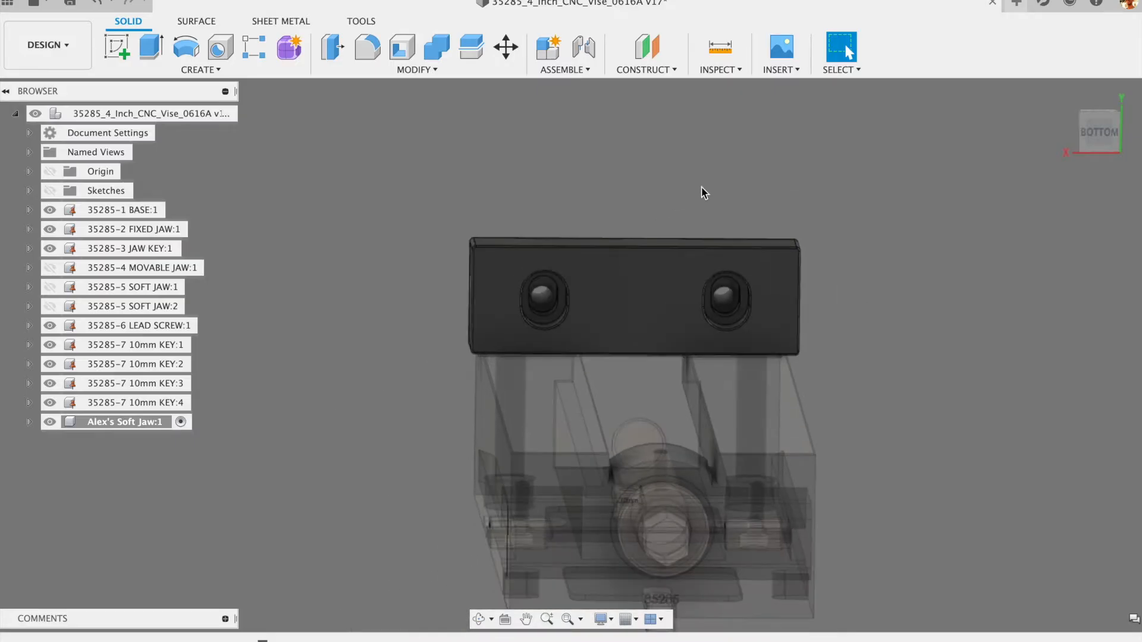
{"action": "mouse_move", "coordinate": [429, 267]}
{"action": "middle_mouse_down", "text": "shift"}
{"action": "mouse_move", "coordinate": [453, 221]}
{"action": "mouse_move", "coordinate": [429, 266]}
{"action": "middle_mouse_up", "text": "shift"}
{"action": "scroll", "coordinate": [523, 281], "scroll_direction": "up", "scroll_amount": 5}
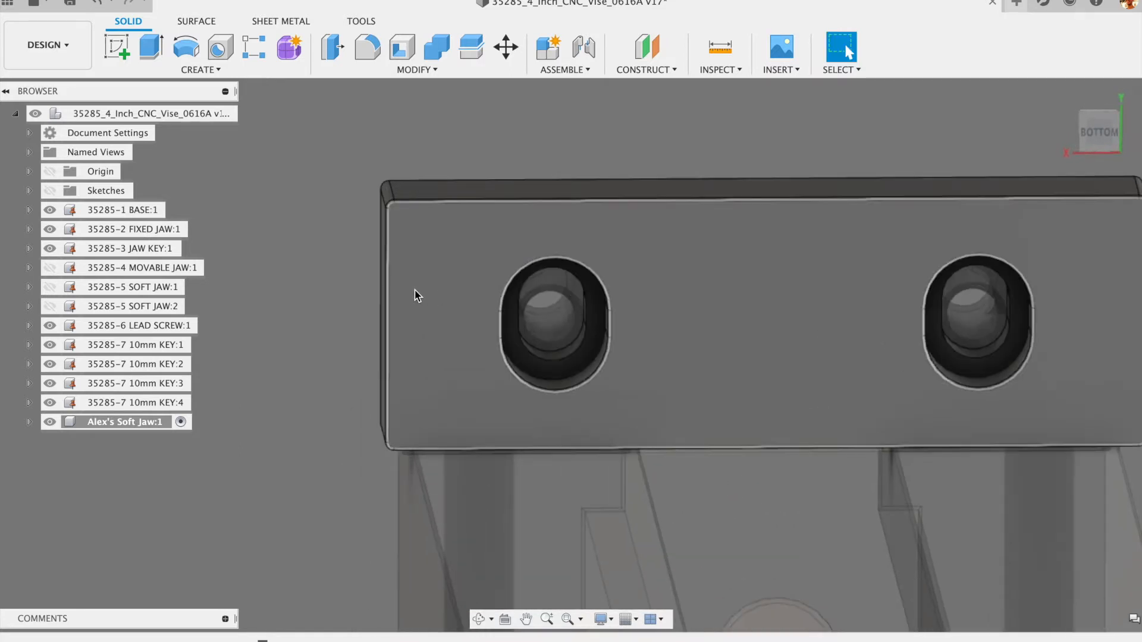
{"action": "scroll", "coordinate": [357, 274], "scroll_direction": "down", "scroll_amount": 2}
{"action": "scroll", "coordinate": [333, 262], "scroll_direction": "down", "scroll_amount": 2}
{"action": "mouse_move", "coordinate": [308, 255]}
{"action": "middle_mouse_down", "text": "shift"}
{"action": "mouse_move", "coordinate": [325, 248]}
{"action": "mouse_move", "coordinate": [301, 252]}
{"action": "middle_mouse_up", "text": "shift"}
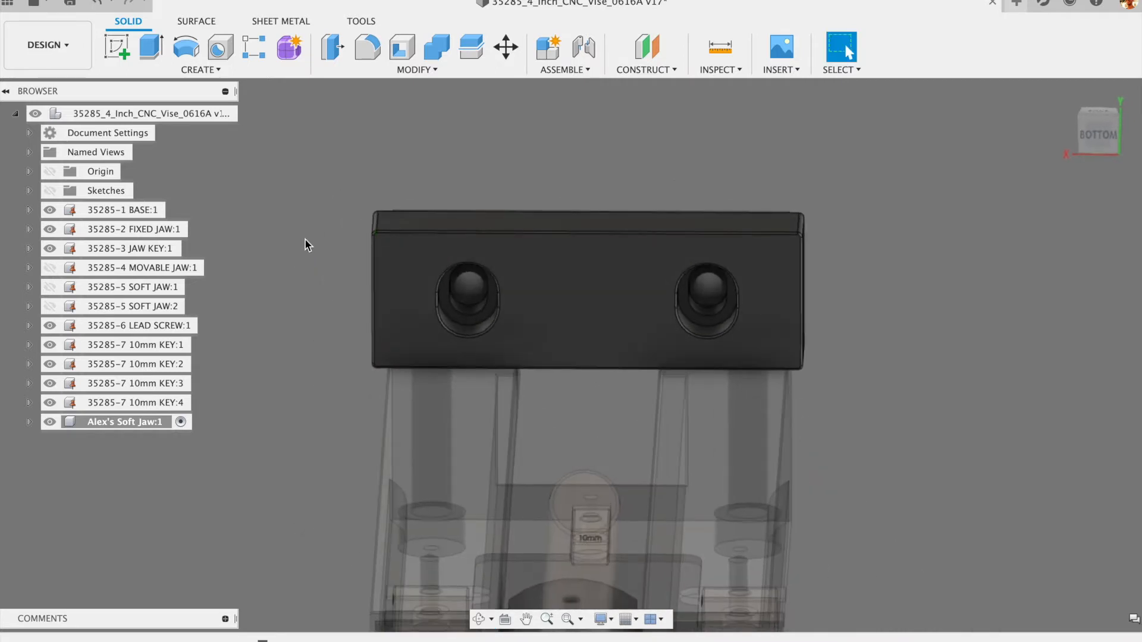
{"action": "scroll", "coordinate": [308, 241], "scroll_direction": "up", "scroll_amount": 4}
{"action": "scroll", "coordinate": [349, 210], "scroll_direction": "down", "scroll_amount": 2}
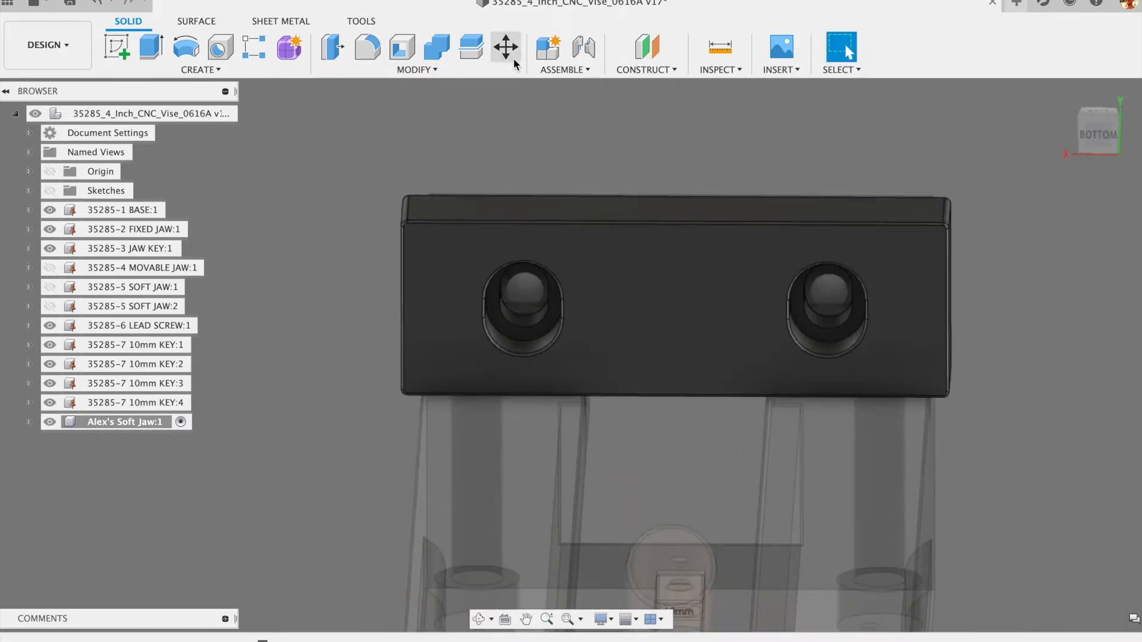
{"action": "left_click", "coordinate": [427, 69]}
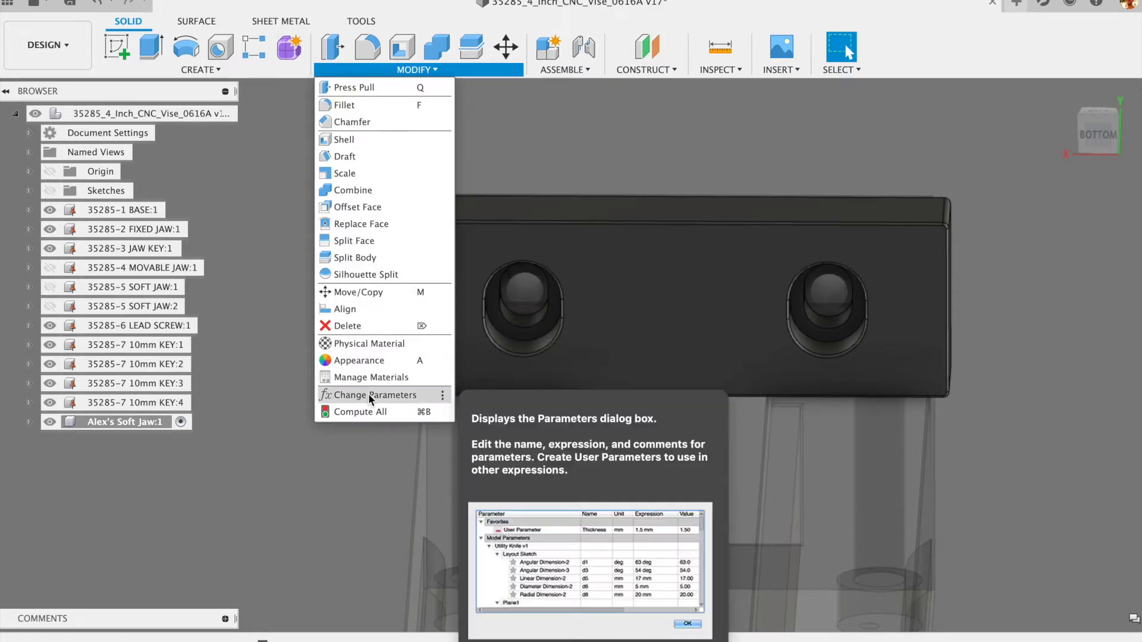
{"action": "left_click", "coordinate": [369, 393]}
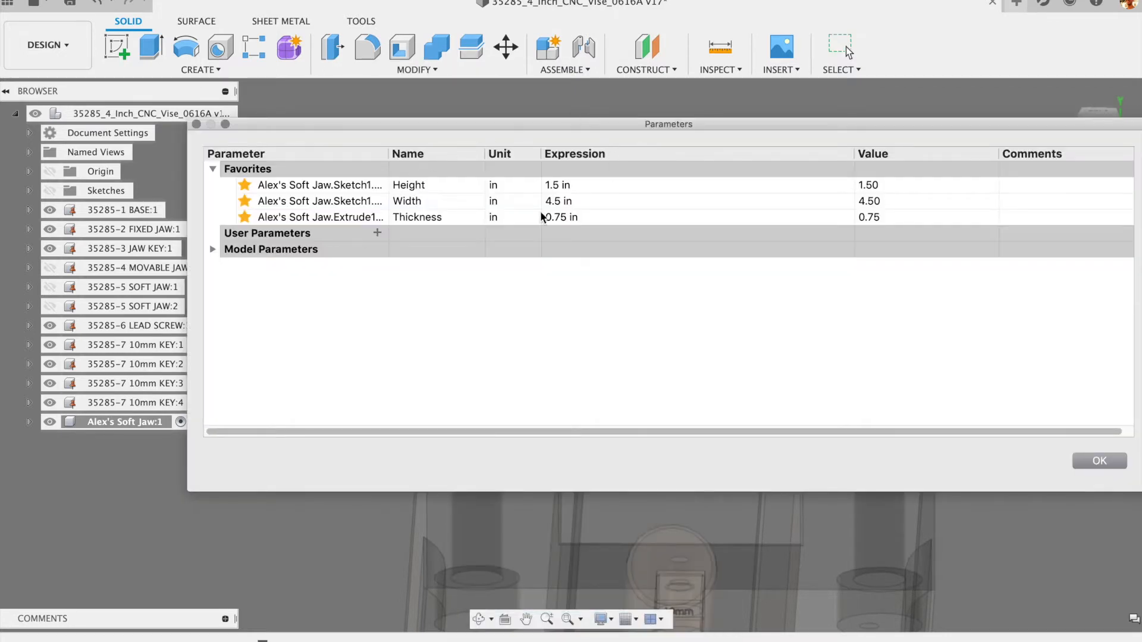
{"action": "double_click", "coordinate": [560, 202]}
{"action": "left_click", "coordinate": [580, 201]}
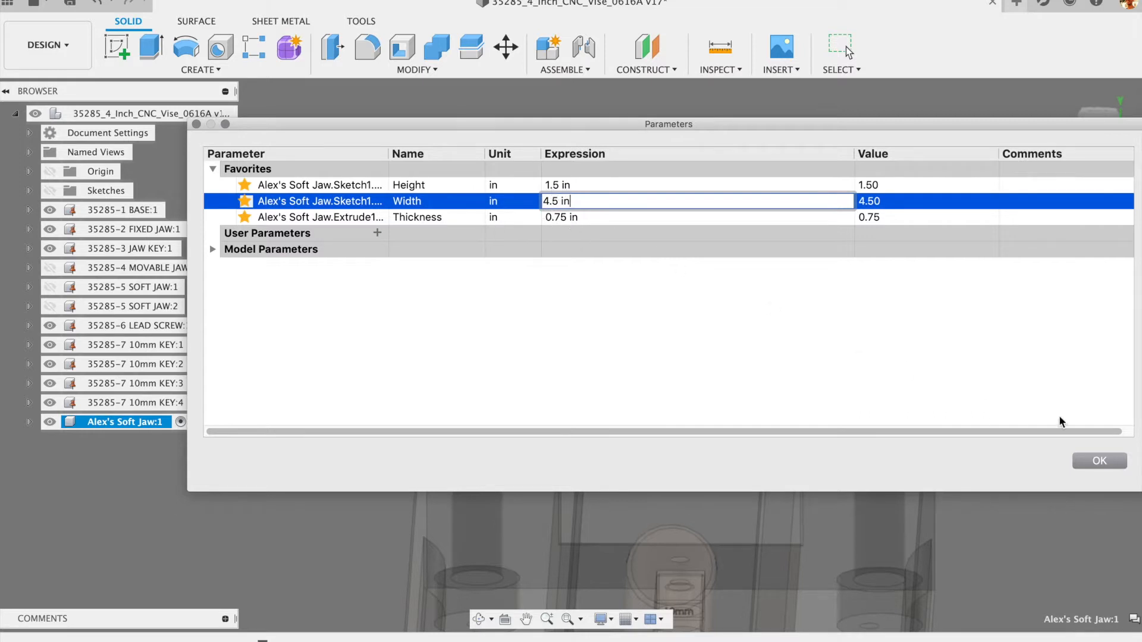
{"action": "left_click", "coordinate": [1099, 462]}
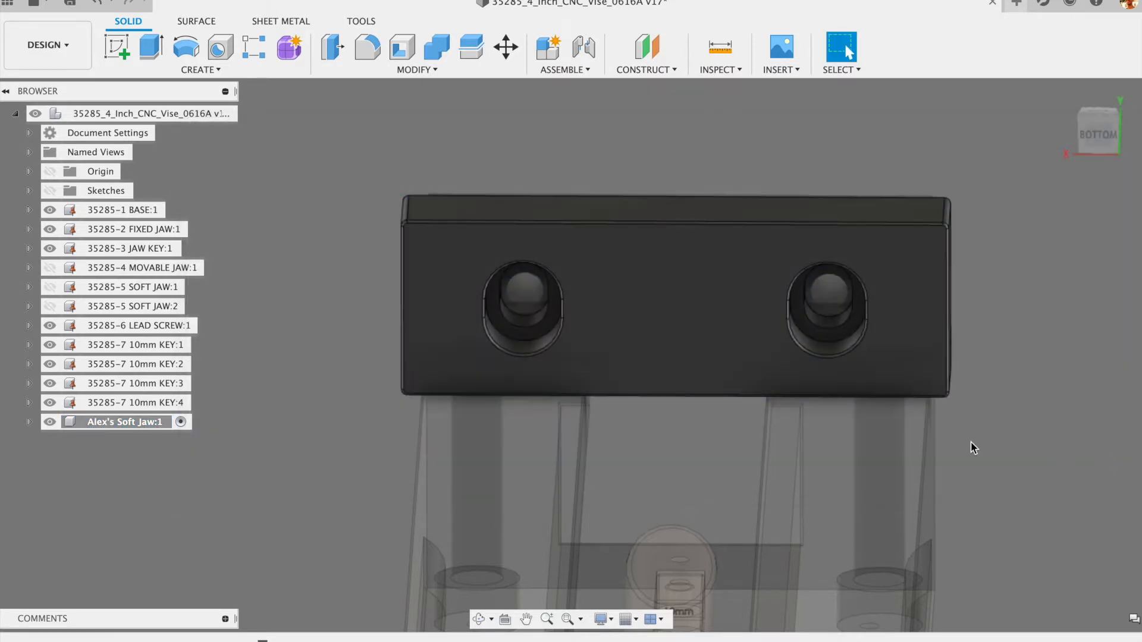
- Orbit and zoom around the soft jaw to examine its top edges and underside
{"action": "middle_click_drag", "start_coordinate": [351, 340], "coordinate": [420, 310], "text": "shift"}
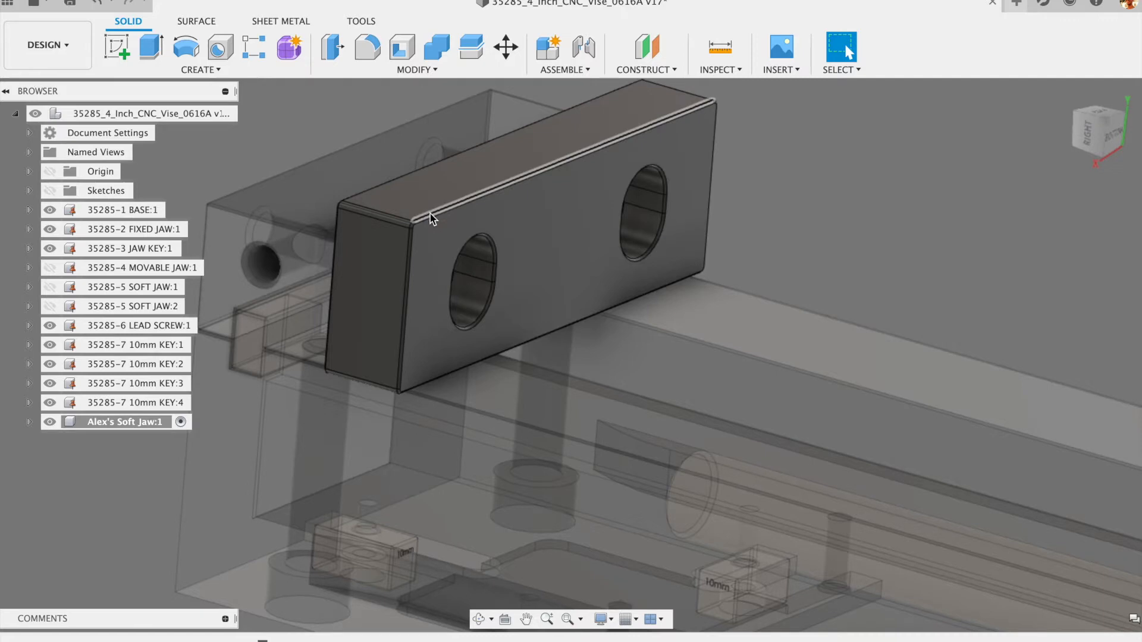
{"action": "middle_click_drag", "start_coordinate": [821, 165], "coordinate": [773, 142], "text": "shift"}
{"action": "scroll", "coordinate": [586, 195], "scroll_direction": "up", "scroll_amount": 5}
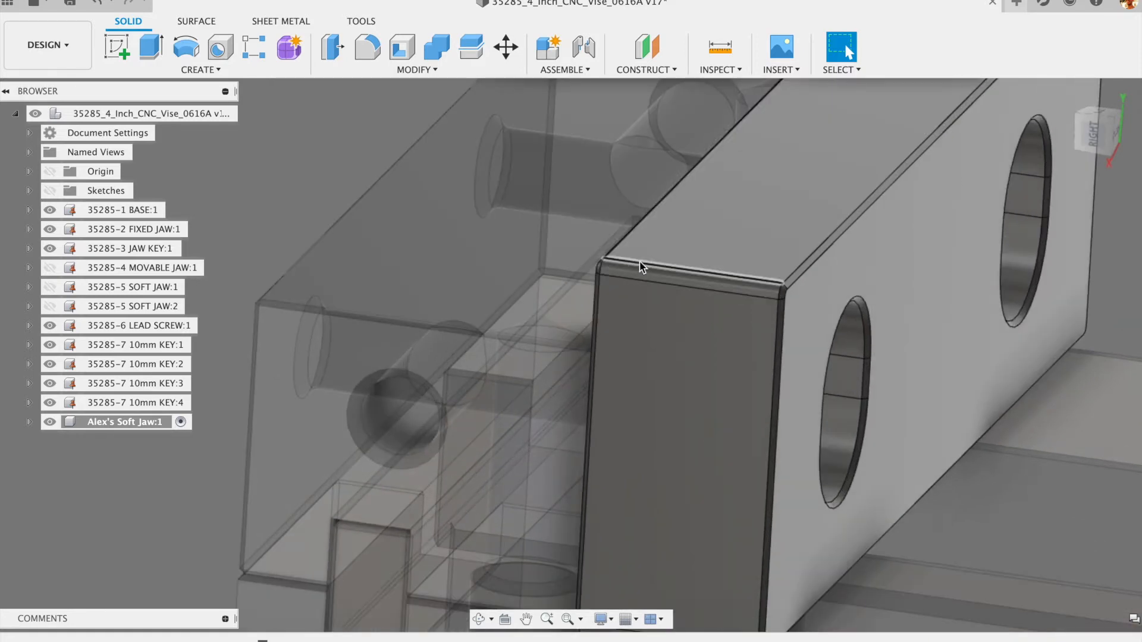
{"action": "scroll", "coordinate": [622, 257], "scroll_direction": "down", "scroll_amount": 5}
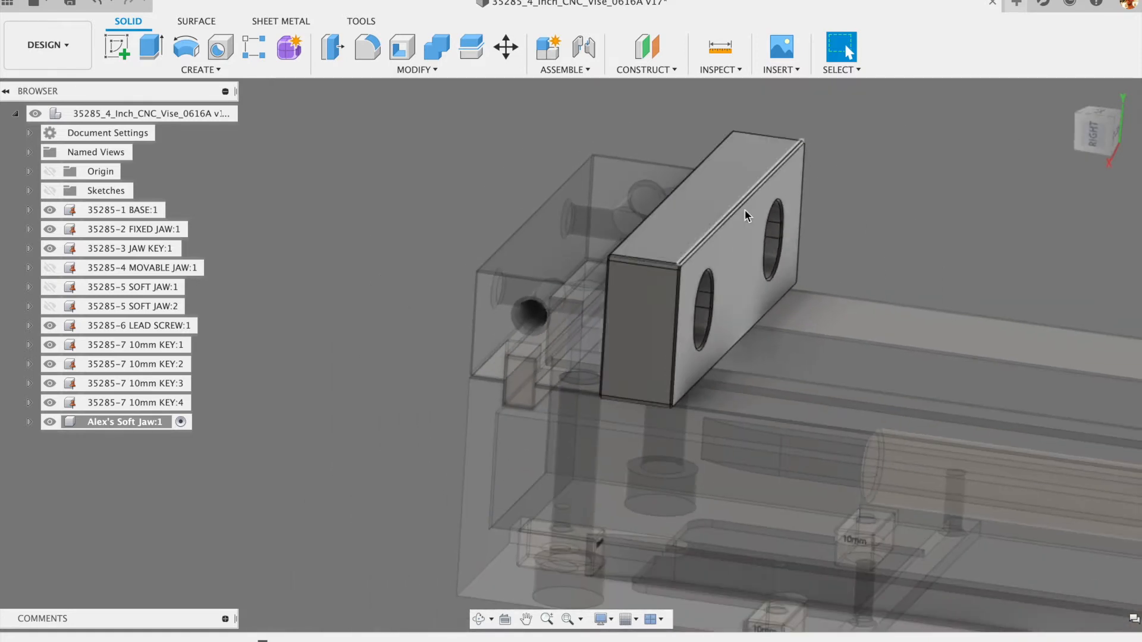
{"action": "scroll", "coordinate": [615, 260], "scroll_direction": "up", "scroll_amount": 3}
{"action": "scroll", "coordinate": [623, 256], "scroll_direction": "up", "scroll_amount": 2}
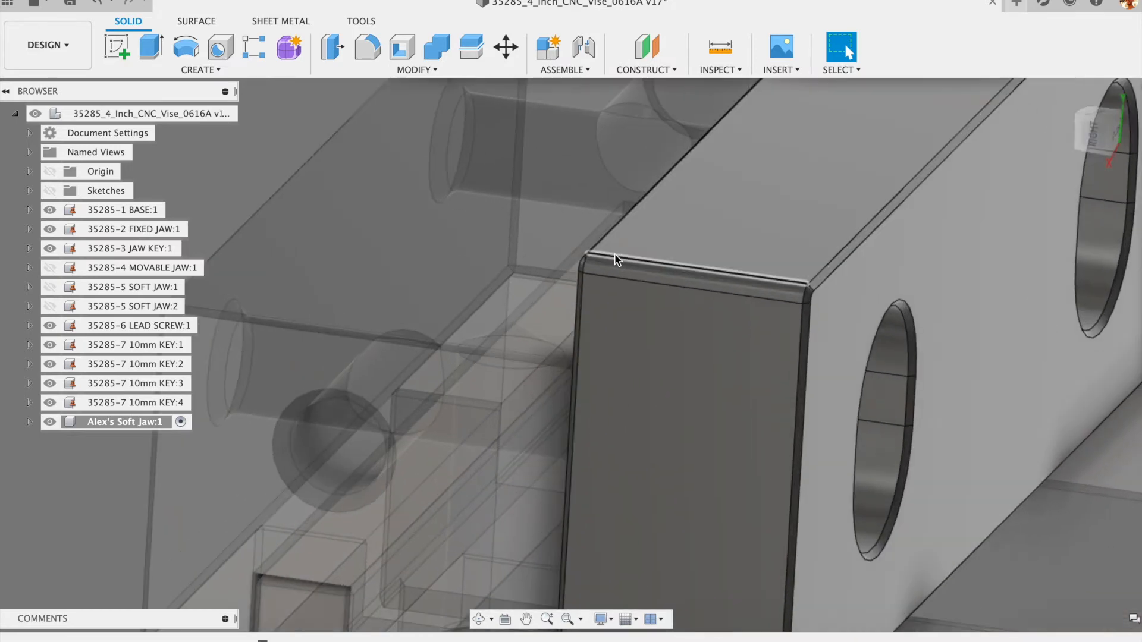
{"action": "scroll", "coordinate": [616, 256], "scroll_direction": "down", "scroll_amount": 3}
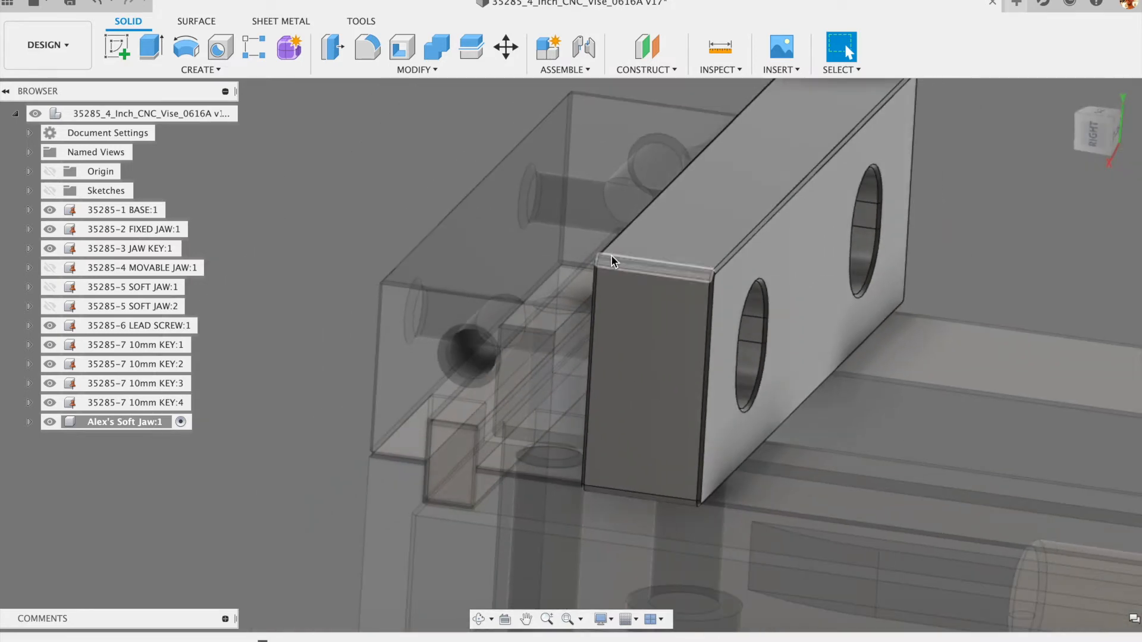
{"action": "scroll", "coordinate": [707, 225], "scroll_direction": "up", "scroll_amount": 3}
{"action": "scroll", "coordinate": [690, 232], "scroll_direction": "down", "scroll_amount": 1}
{"action": "scroll", "coordinate": [666, 241], "scroll_direction": "down", "scroll_amount": 5}
{"action": "middle_click_drag", "start_coordinate": [816, 211], "coordinate": [616, 298], "text": "shift"}
{"action": "scroll", "coordinate": [606, 290], "scroll_direction": "up", "scroll_amount": 3}
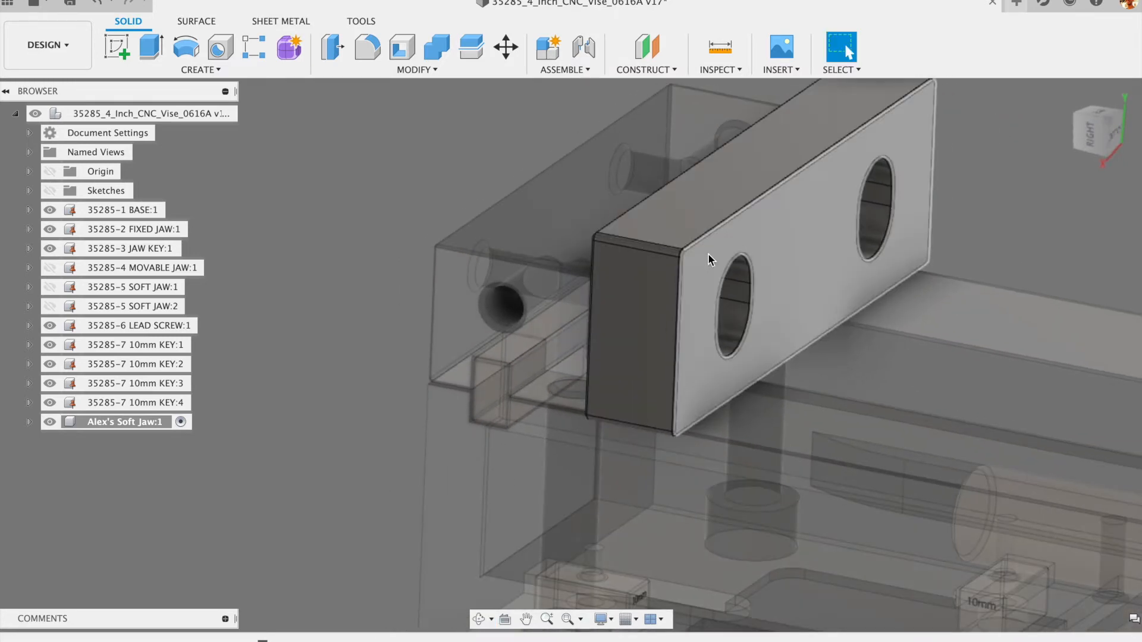
{"action": "scroll", "coordinate": [670, 241], "scroll_direction": "down", "scroll_amount": 1}
{"action": "scroll", "coordinate": [670, 241], "scroll_direction": "down", "scroll_amount": 2}
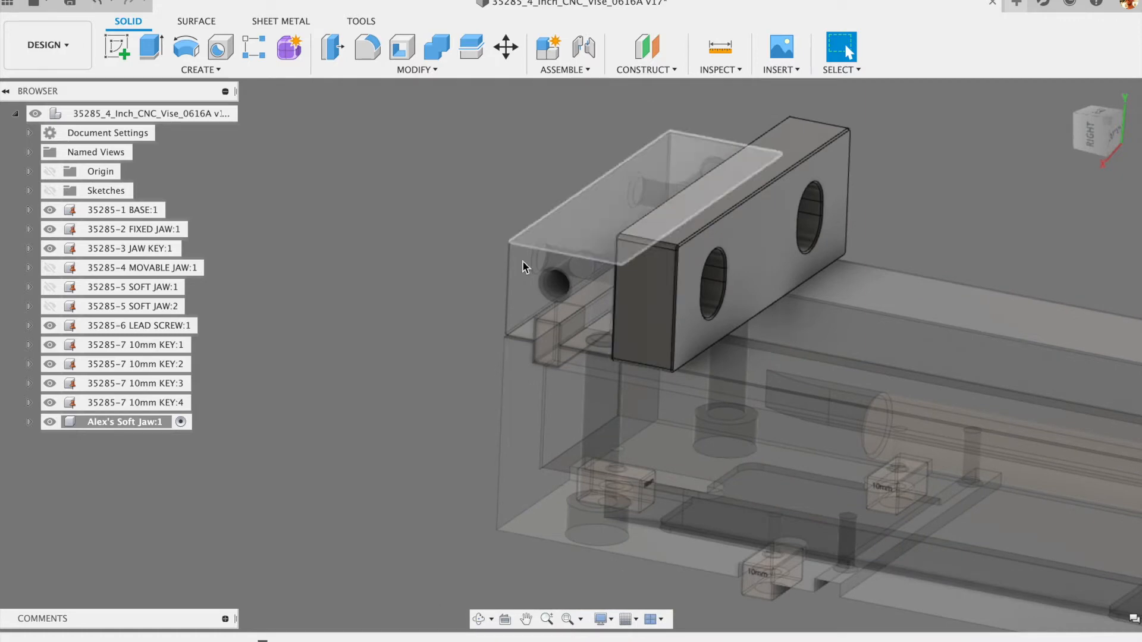
{"action": "scroll", "coordinate": [682, 255], "scroll_direction": "up", "scroll_amount": 3}
{"action": "scroll", "coordinate": [682, 254], "scroll_direction": "up", "scroll_amount": 3}
{"action": "middle_click_drag", "start_coordinate": [683, 255], "coordinate": [629, 258], "text": "shift"}
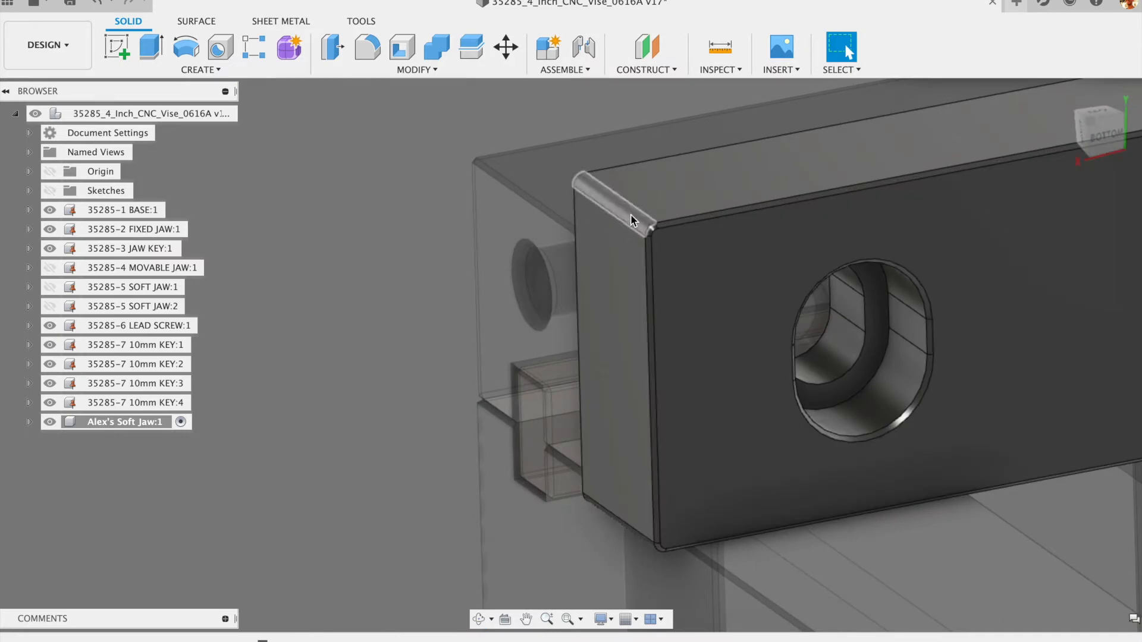
{"action": "scroll", "coordinate": [630, 235], "scroll_direction": "down", "scroll_amount": 3}
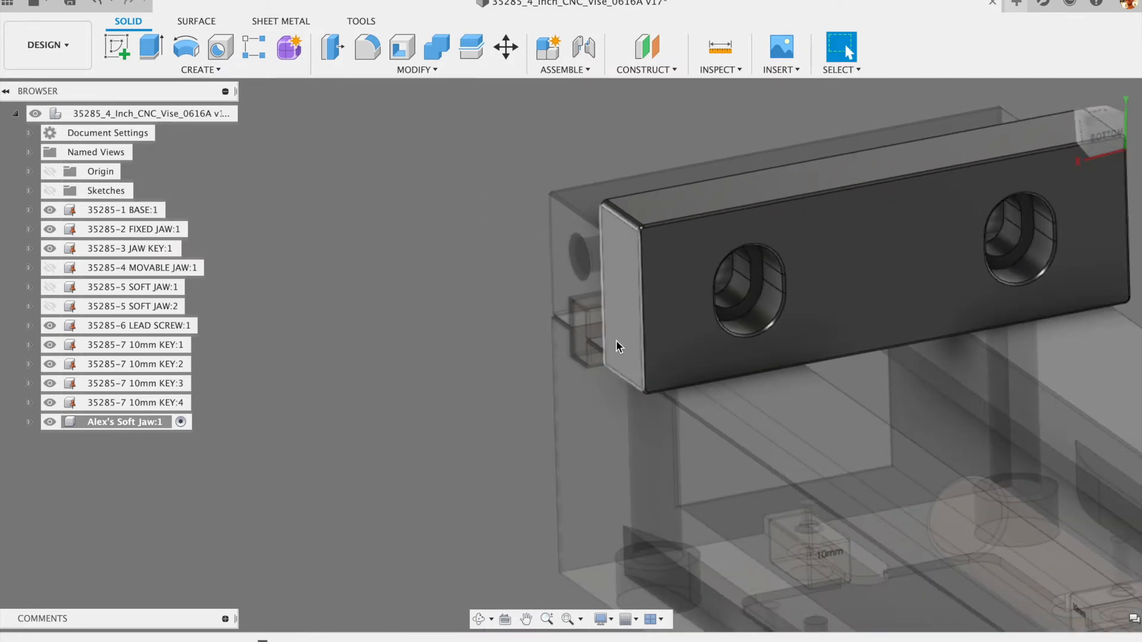
{"action": "scroll", "coordinate": [630, 275], "scroll_direction": "down", "scroll_amount": 2}
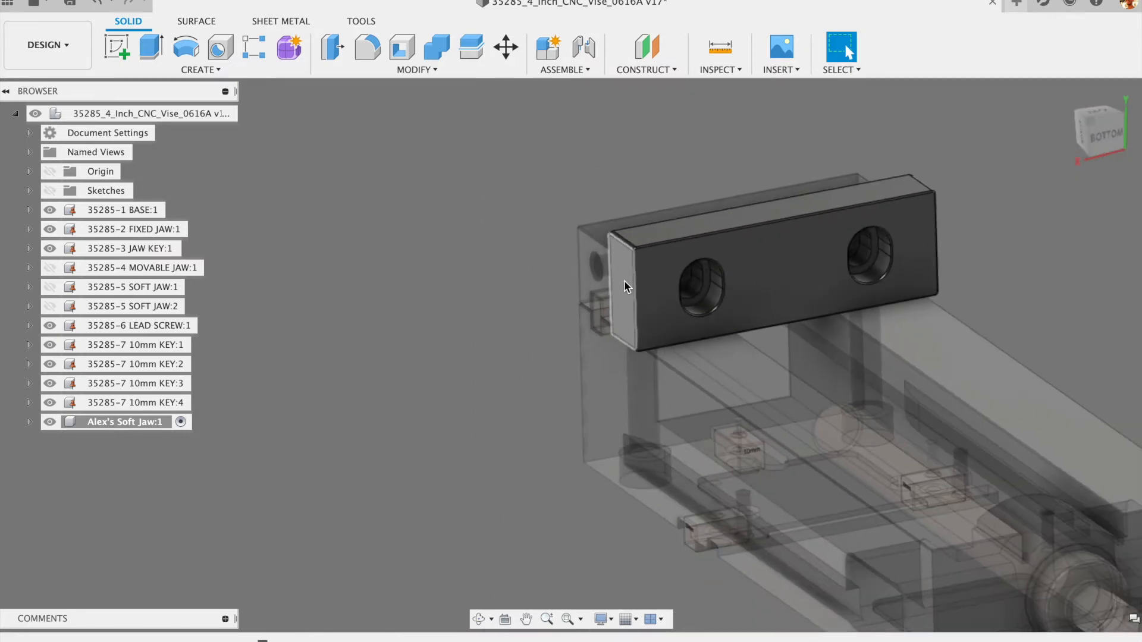
{"action": "mouse_move", "coordinate": [697, 291]}
{"action": "middle_mouse_down", "text": "shift"}
{"action": "mouse_move", "coordinate": [713, 297]}
{"action": "mouse_move", "coordinate": [688, 292]}
{"action": "middle_mouse_up", "text": "shift"}
{"action": "scroll", "coordinate": [616, 284], "scroll_direction": "up", "scroll_amount": 5}
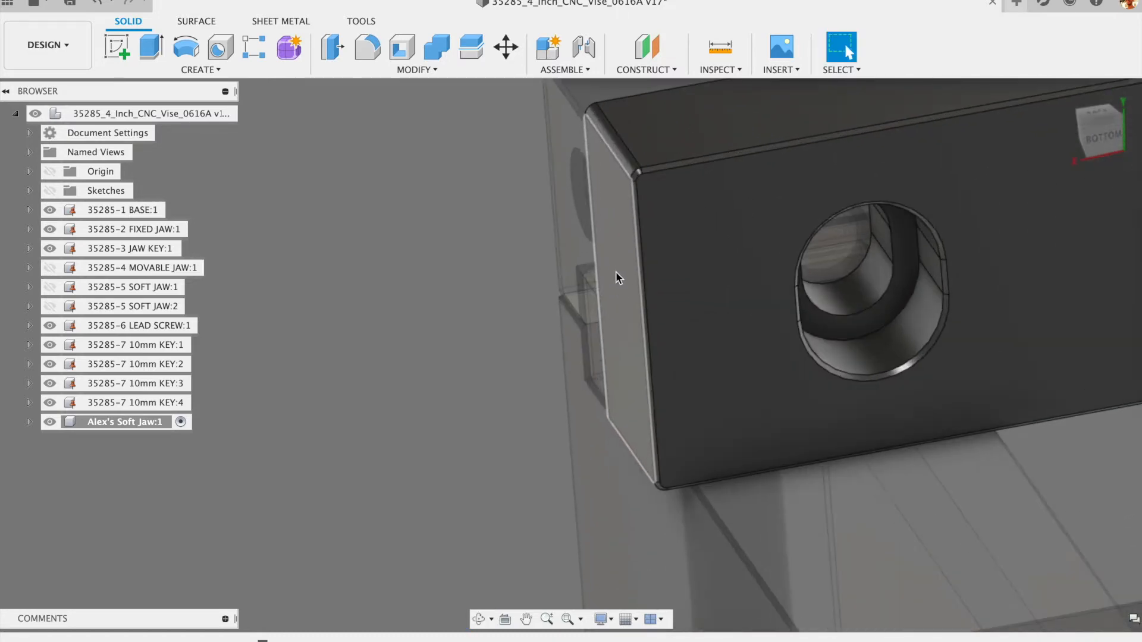
{"action": "scroll", "coordinate": [616, 282], "scroll_direction": "down", "scroll_amount": 4}
{"action": "mouse_move", "coordinate": [615, 280]}
{"action": "middle_mouse_down", "text": "shift"}
{"action": "mouse_move", "coordinate": [622, 268]}
{"action": "mouse_move", "coordinate": [615, 277]}
{"action": "middle_mouse_up", "text": "shift"}
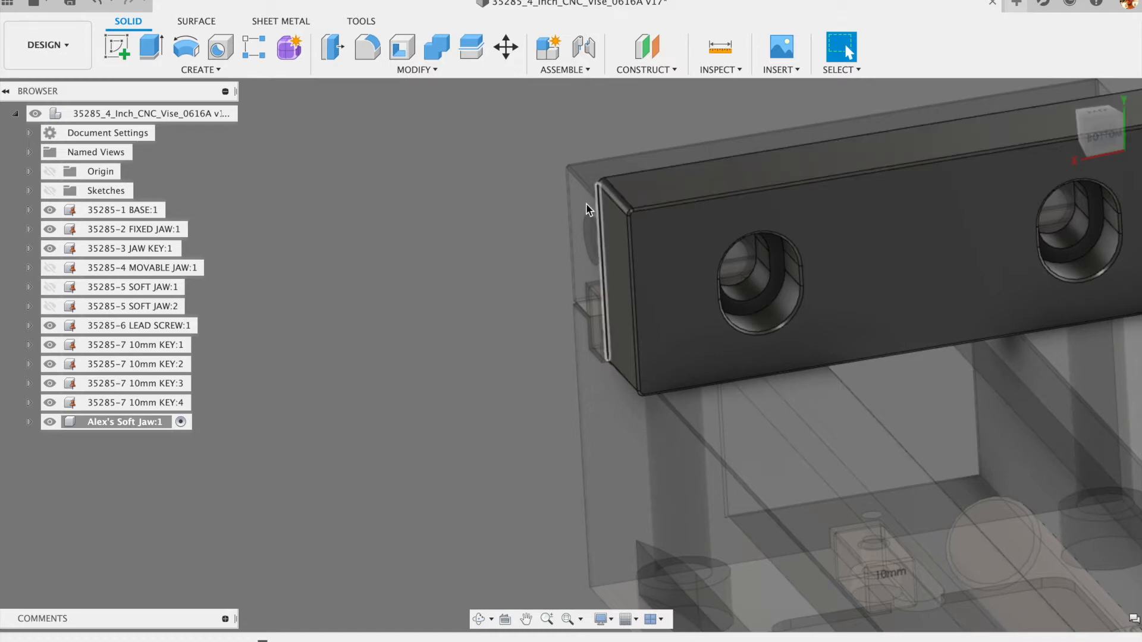
{"action": "scroll", "coordinate": [446, 255], "scroll_direction": "down", "scroll_amount": 5}
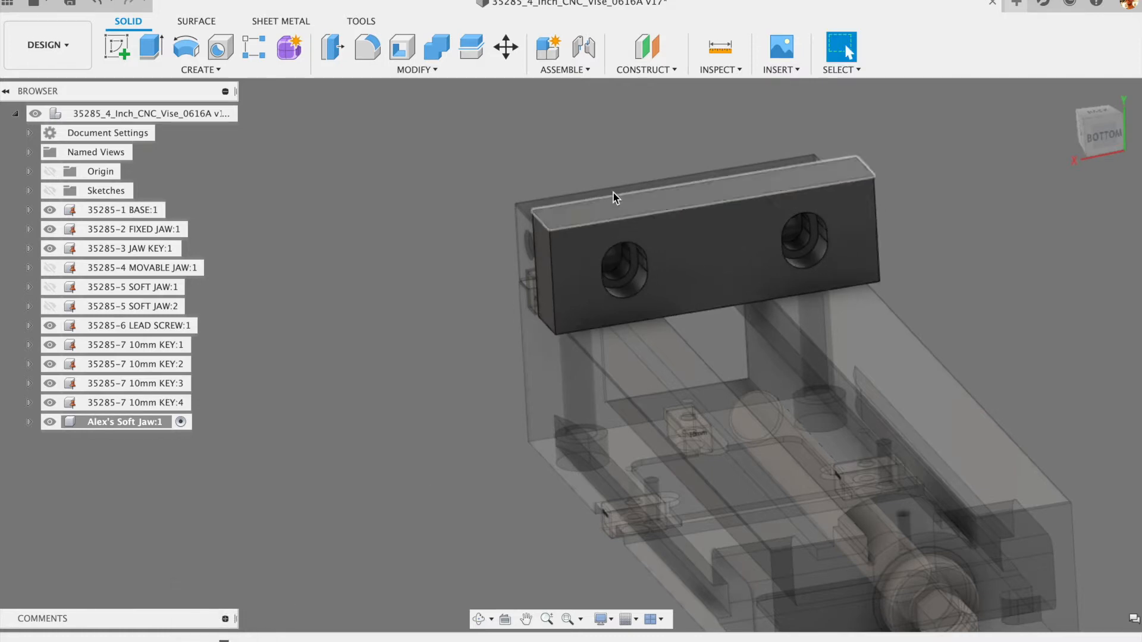
- Start a chamfer and select the counterbore, hole, top and bottom front edges without tangent chaining
{"action": "left_click", "coordinate": [407, 71]}
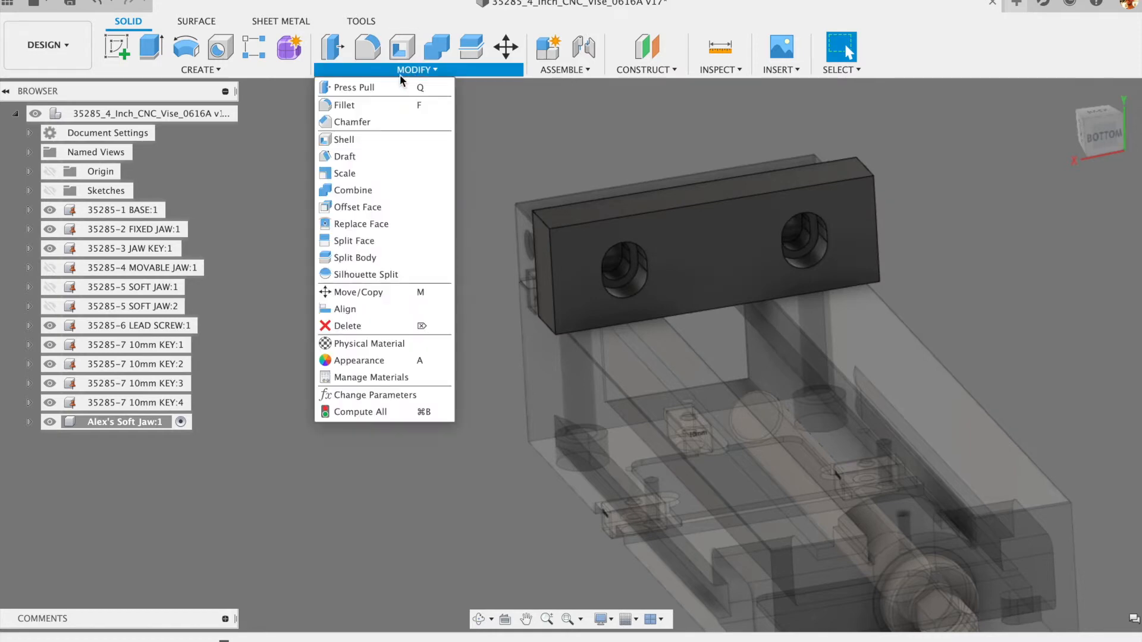
{"action": "left_click", "coordinate": [349, 121]}
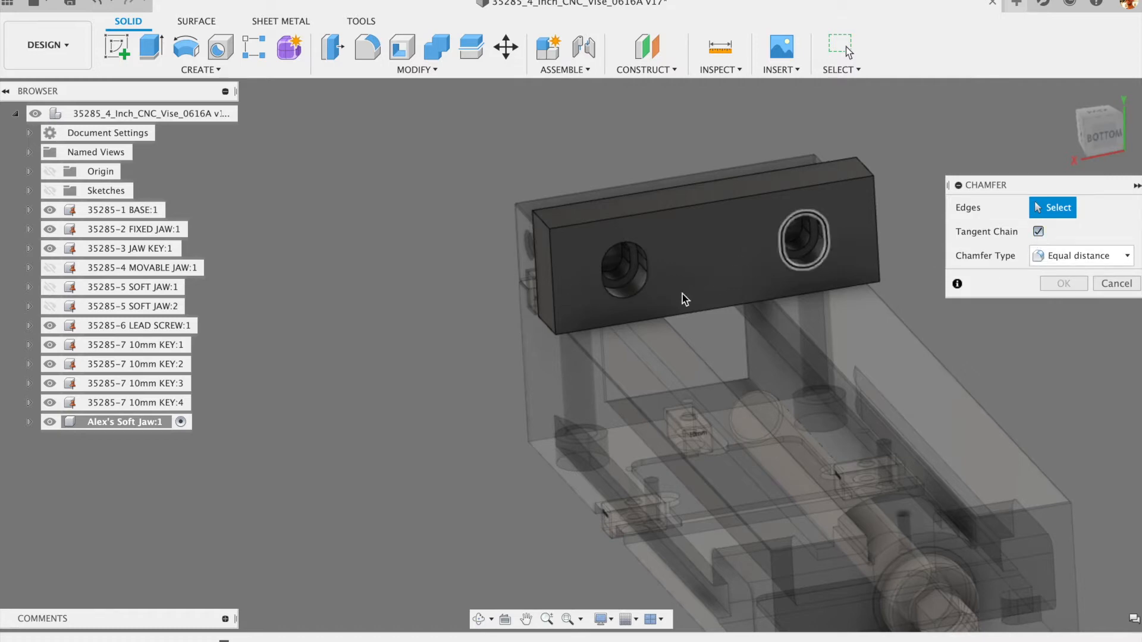
{"action": "left_click", "coordinate": [643, 294]}
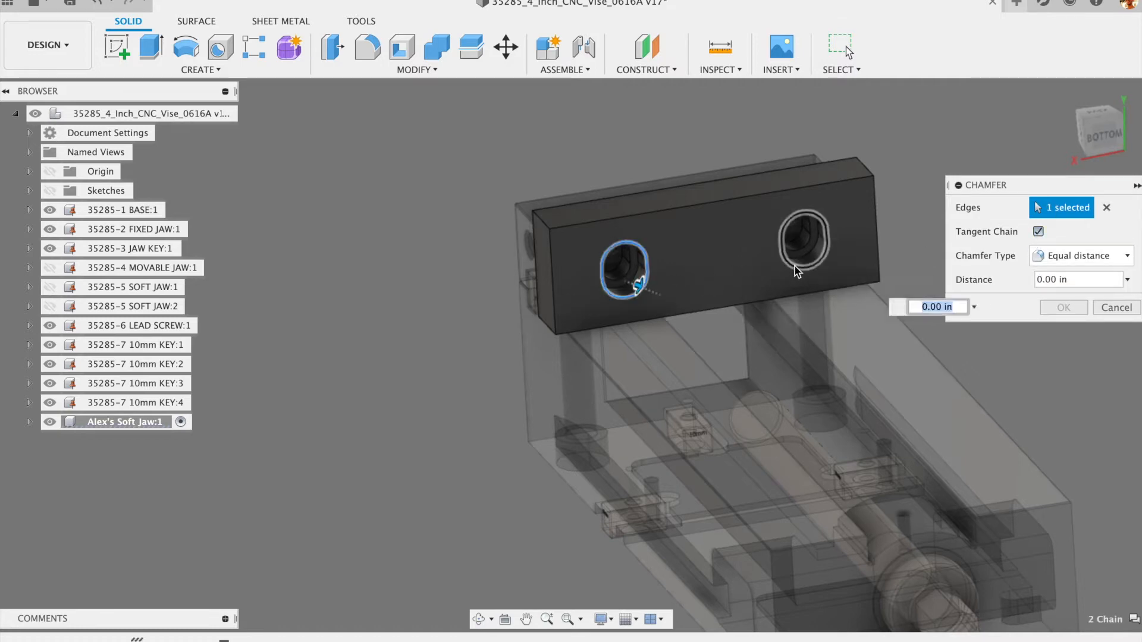
{"action": "left_click", "coordinate": [795, 265]}
{"action": "left_click", "coordinate": [1038, 231]}
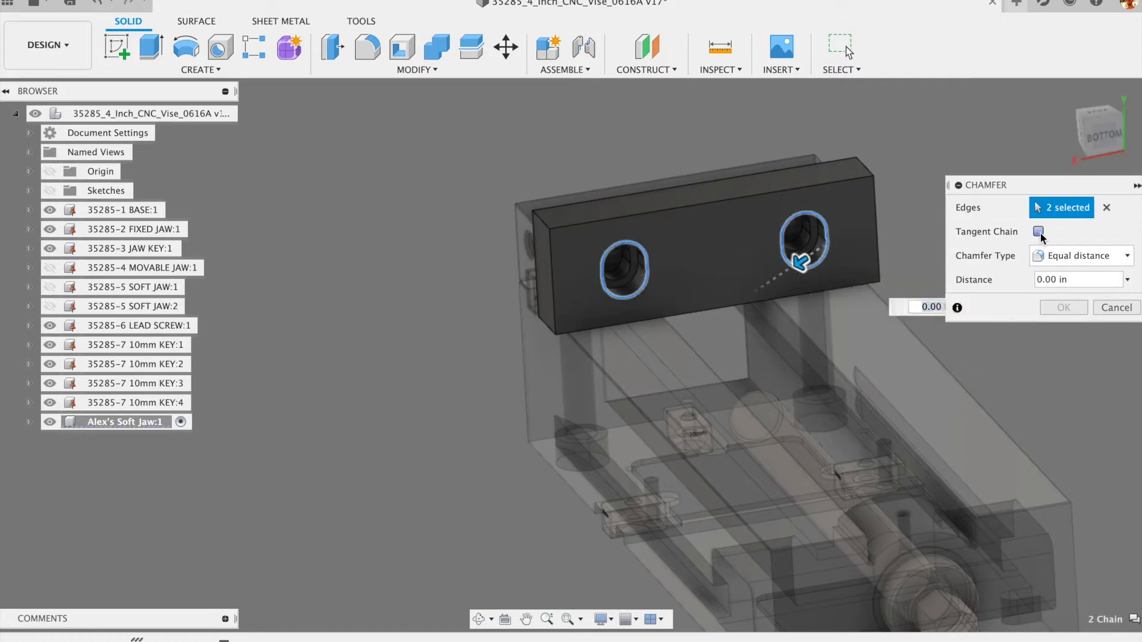
{"action": "left_click", "coordinate": [721, 202]}
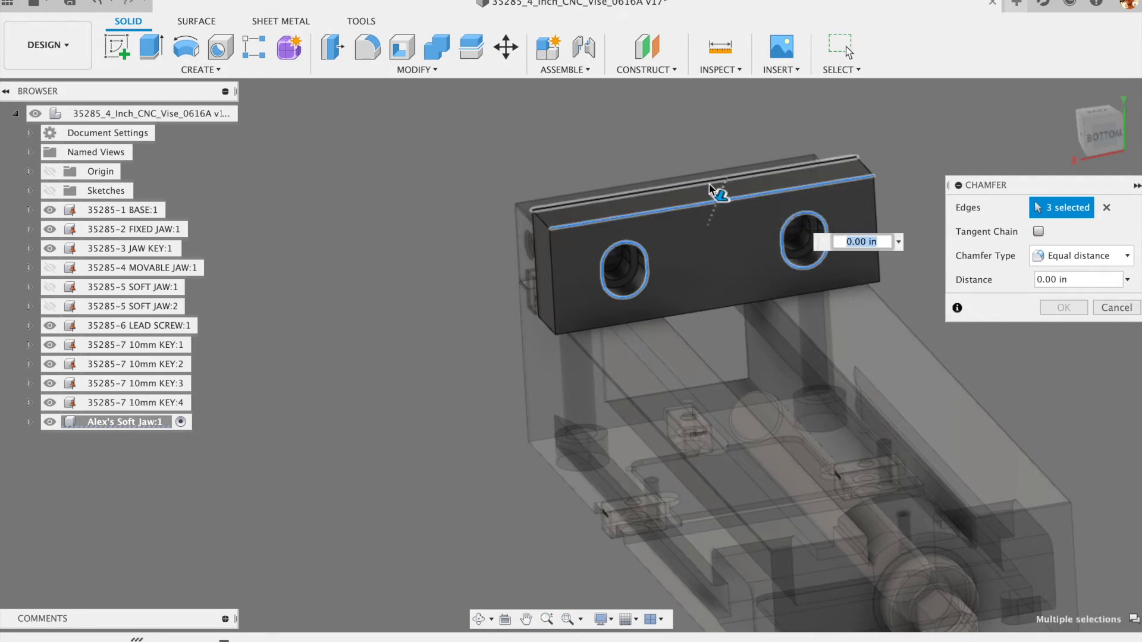
{"action": "left_click", "coordinate": [718, 180]}
{"action": "left_click", "coordinate": [706, 309]}
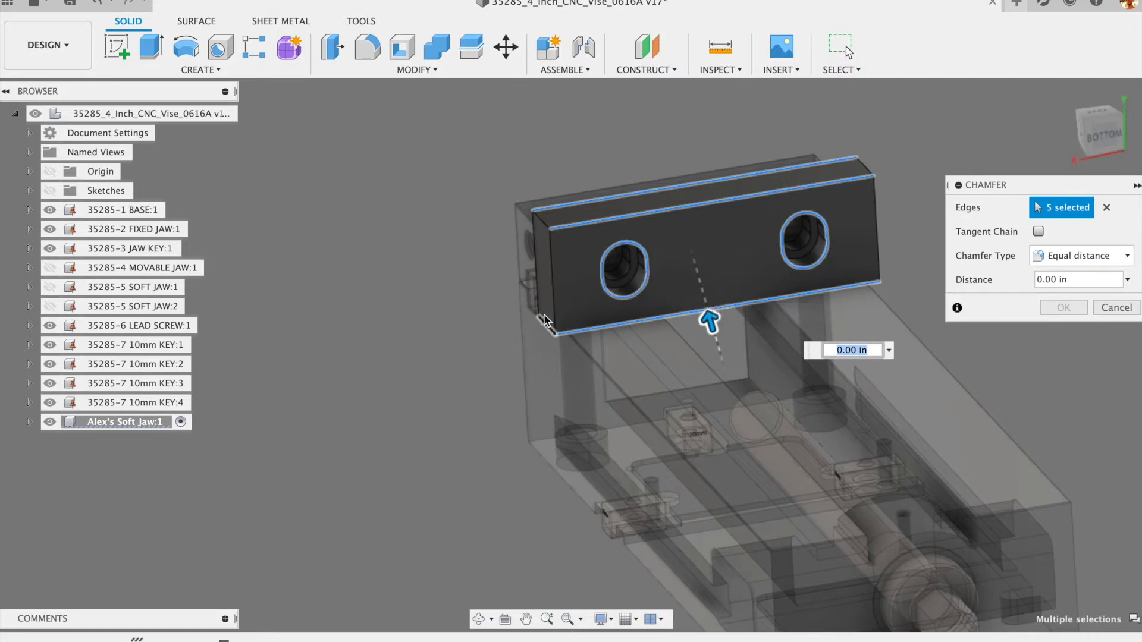
- Add the lower corner edge, set the equal distance to 0.02 in and apply the chamfer
{"action": "scroll", "coordinate": [541, 322], "scroll_direction": "up", "scroll_amount": 6}
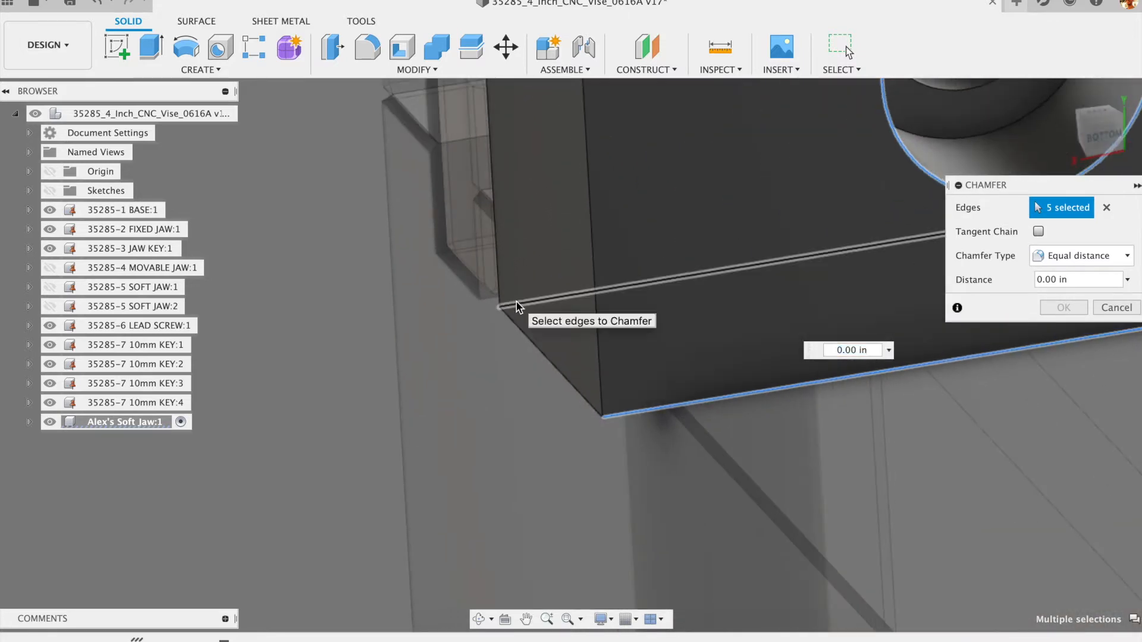
{"action": "left_click", "coordinate": [516, 299]}
{"action": "scroll", "coordinate": [504, 348], "scroll_direction": "down", "scroll_amount": 5}
{"action": "type", "text": ".02"}
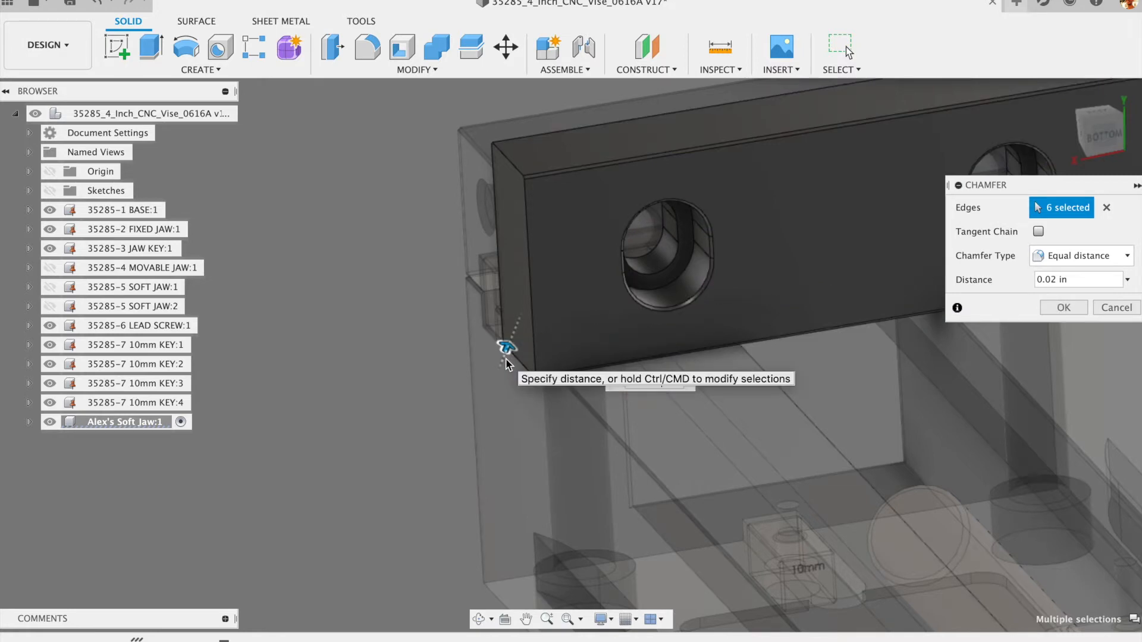
{"action": "scroll", "coordinate": [428, 333], "scroll_direction": "down", "scroll_amount": 3}
{"action": "mouse_move", "coordinate": [358, 316]}
{"action": "middle_mouse_down", "text": "shift"}
{"action": "mouse_move", "coordinate": [404, 310]}
{"action": "mouse_move", "coordinate": [365, 302]}
{"action": "middle_mouse_up", "text": "shift"}
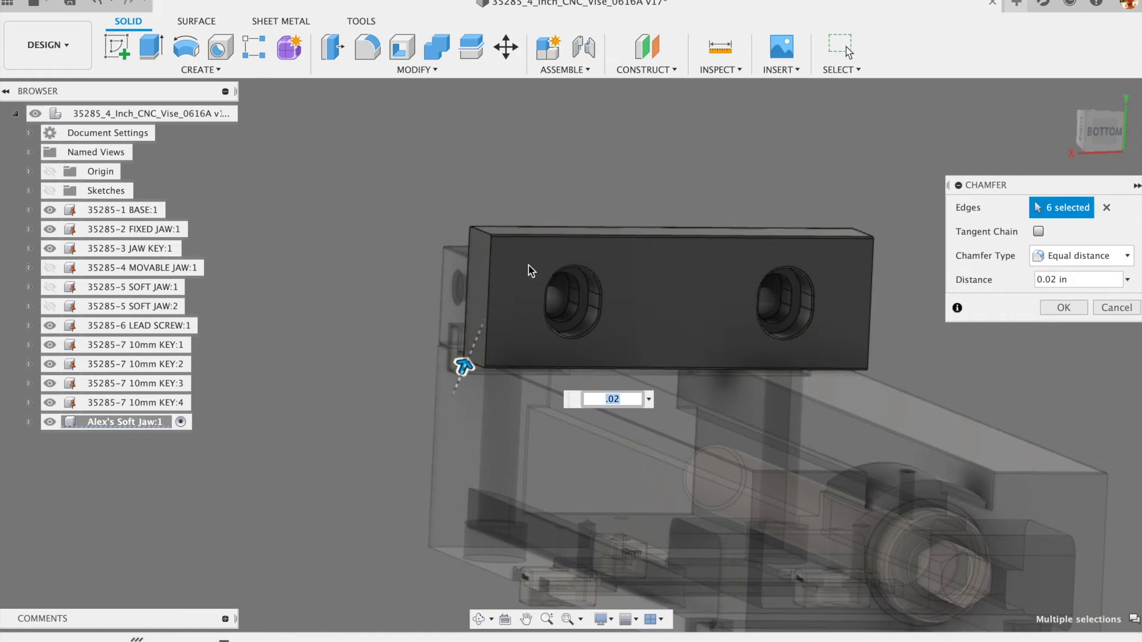
{"action": "mouse_move", "coordinate": [512, 280]}
{"action": "middle_mouse_down", "text": "shift"}
{"action": "mouse_move", "coordinate": [577, 274]}
{"action": "mouse_move", "coordinate": [494, 279]}
{"action": "middle_mouse_up", "text": "shift"}
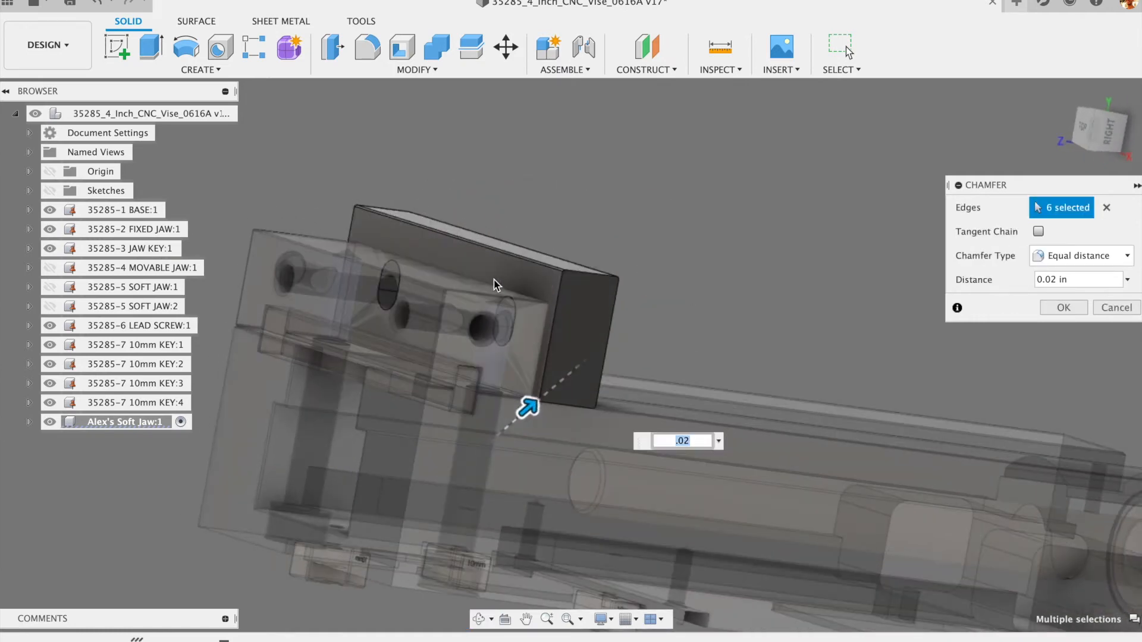
{"action": "middle_click_drag", "start_coordinate": [620, 266], "coordinate": [441, 273], "text": "shift"}
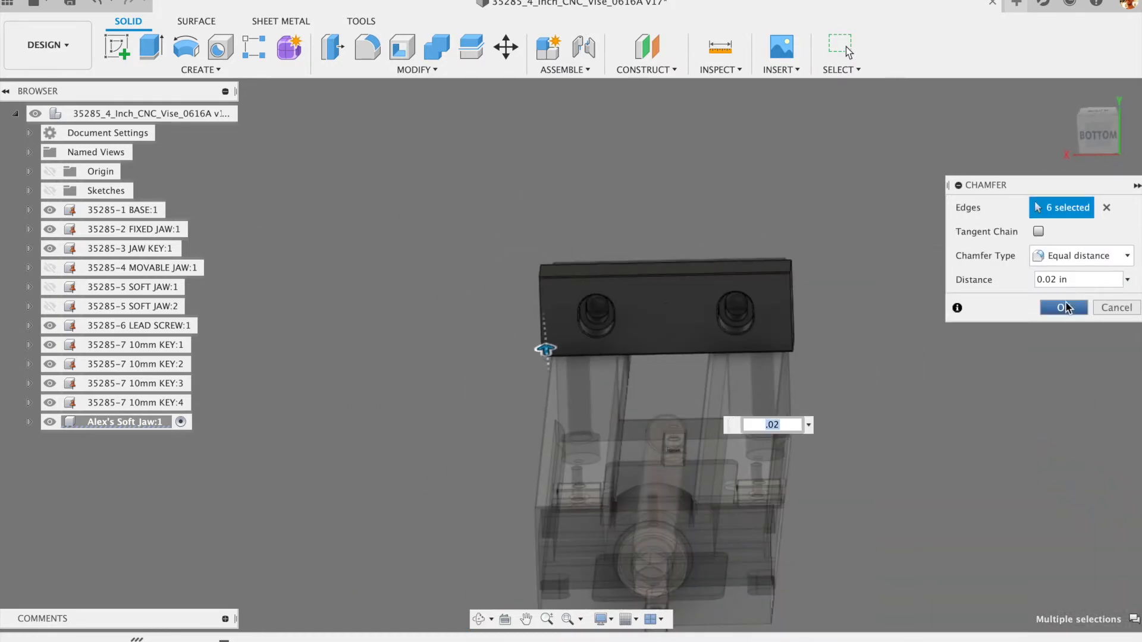
{"action": "left_click", "coordinate": [1064, 307]}
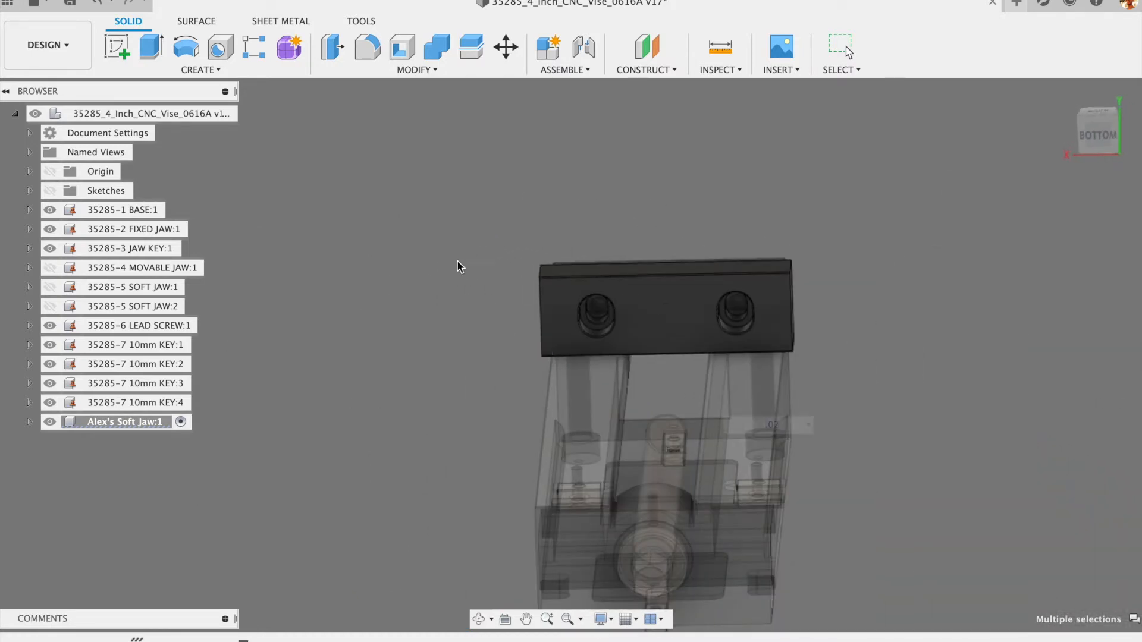
- Save a new design version and start a new setup in the Manufacture workspace
{"action": "left_click", "coordinate": [69, 5]}
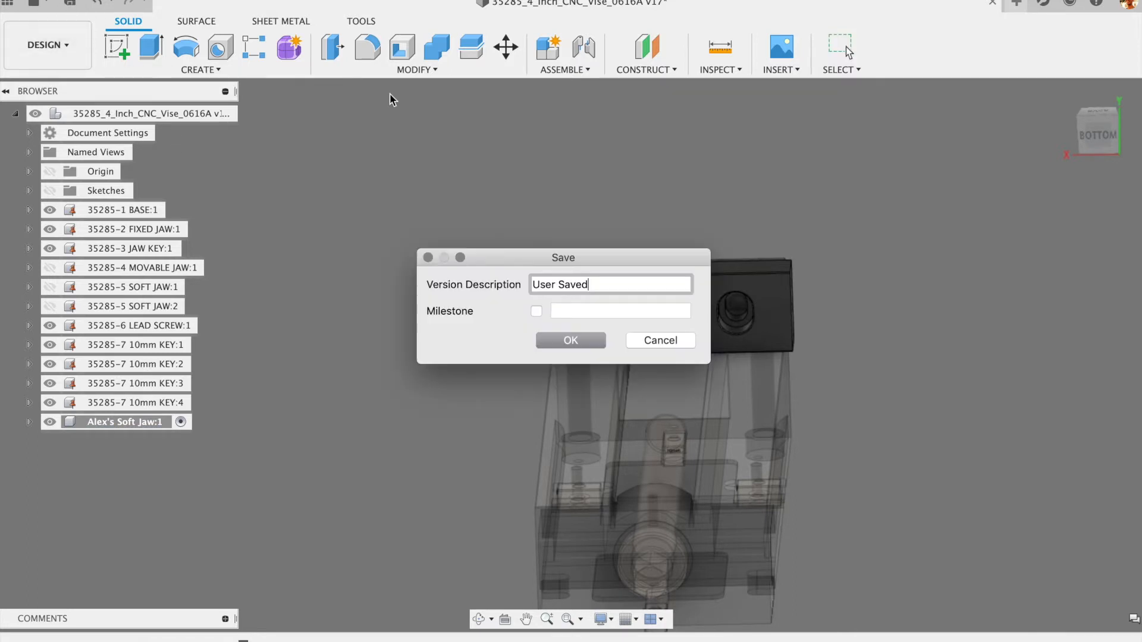
{"action": "left_click", "coordinate": [570, 341]}
{"action": "left_click", "coordinate": [54, 46]}
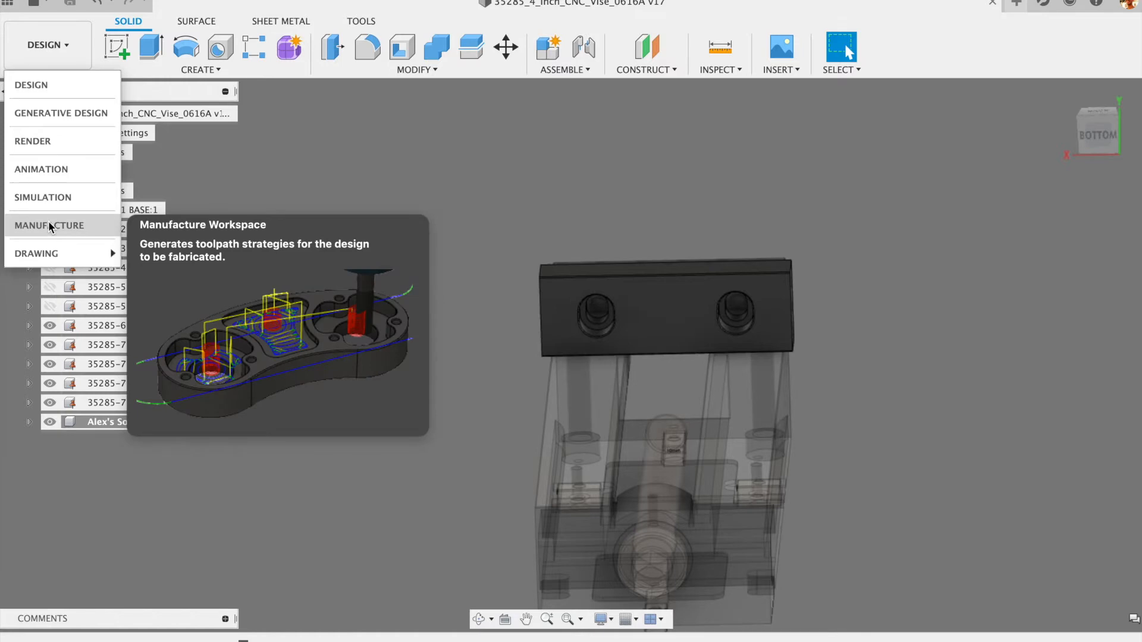
{"action": "left_click", "coordinate": [49, 225]}
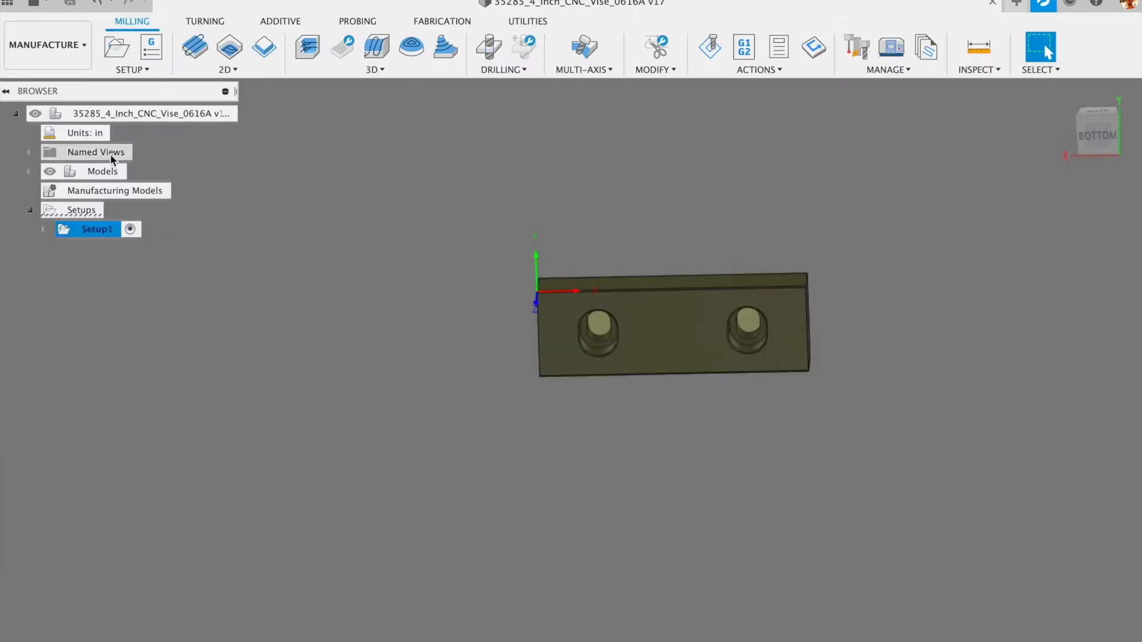
{"action": "left_click", "coordinate": [116, 48]}
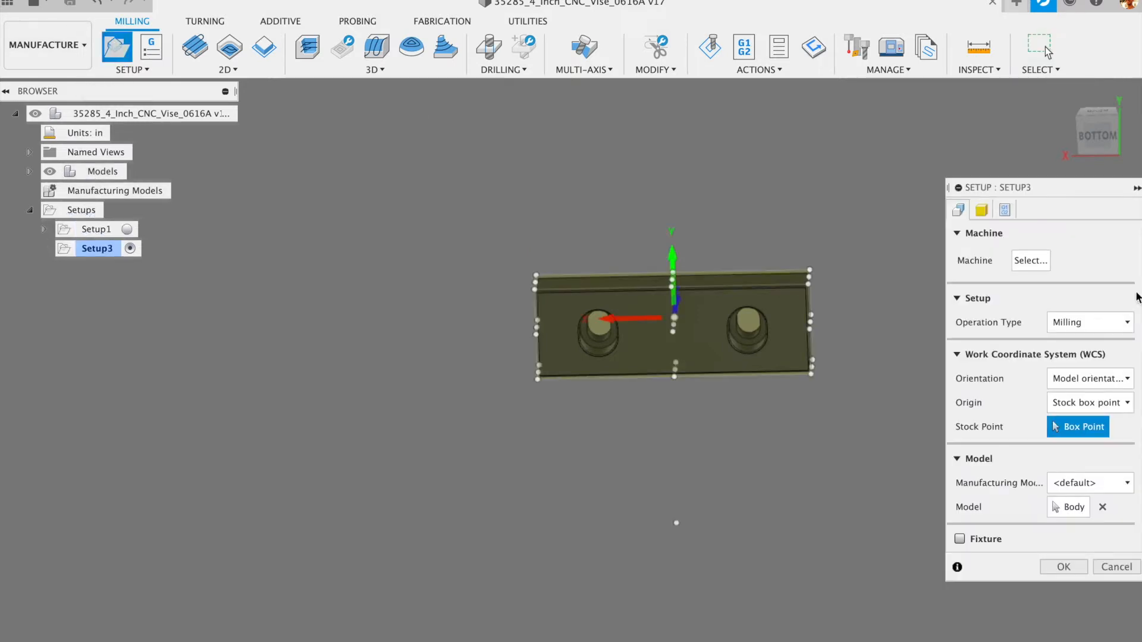
- Orient Setup3 with Z from the jaw's top face and the X axis flipped
{"action": "scroll", "coordinate": [632, 274], "scroll_direction": "up", "scroll_amount": 5}
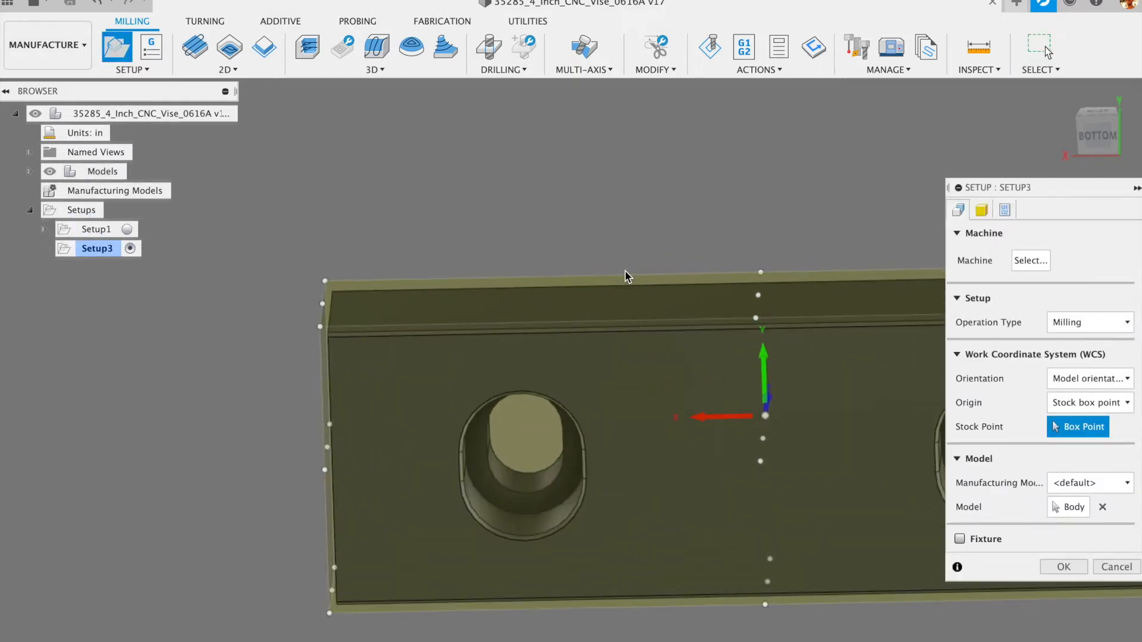
{"action": "middle_click_drag", "start_coordinate": [559, 223], "coordinate": [772, 463], "text": "shift"}
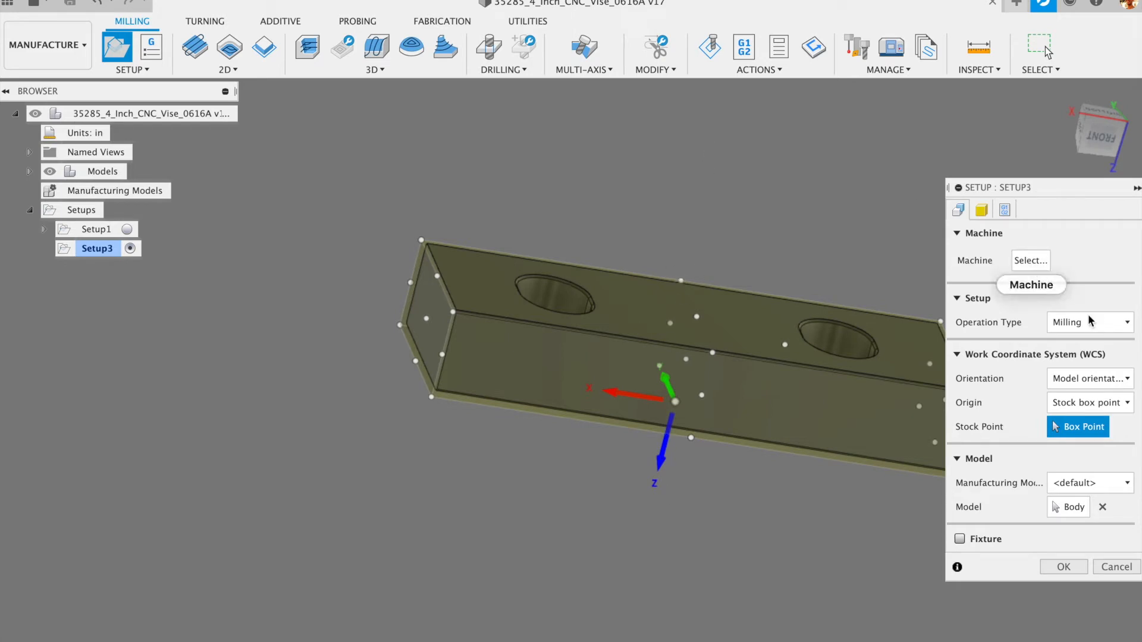
{"action": "left_click_drag", "start_coordinate": [1086, 191], "coordinate": [1006, 195]}
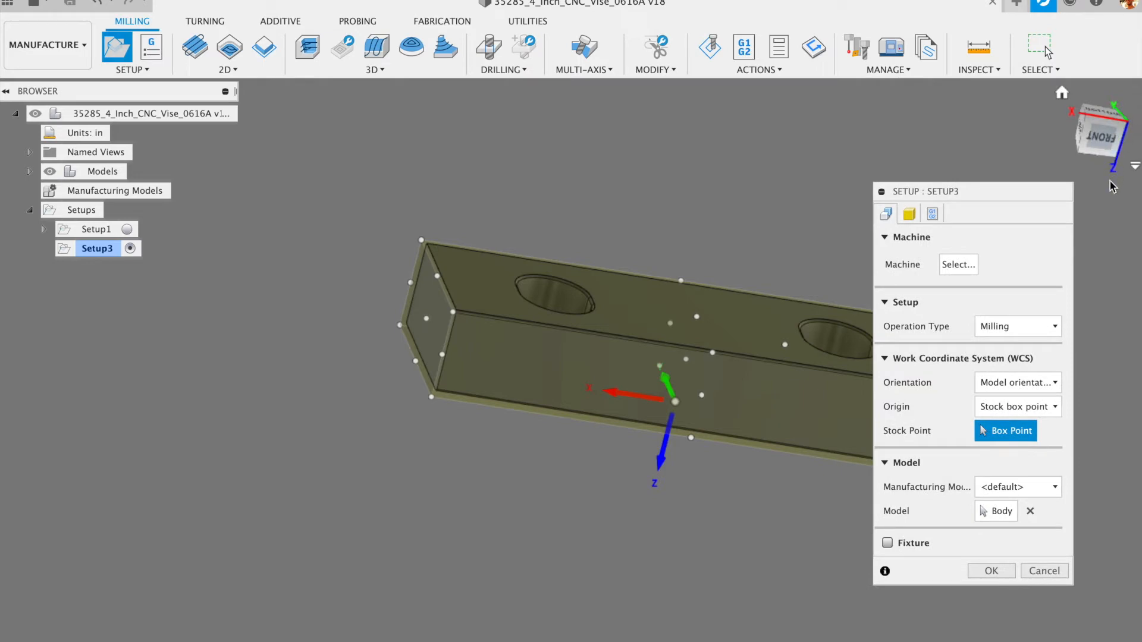
{"action": "left_click", "coordinate": [1052, 386]}
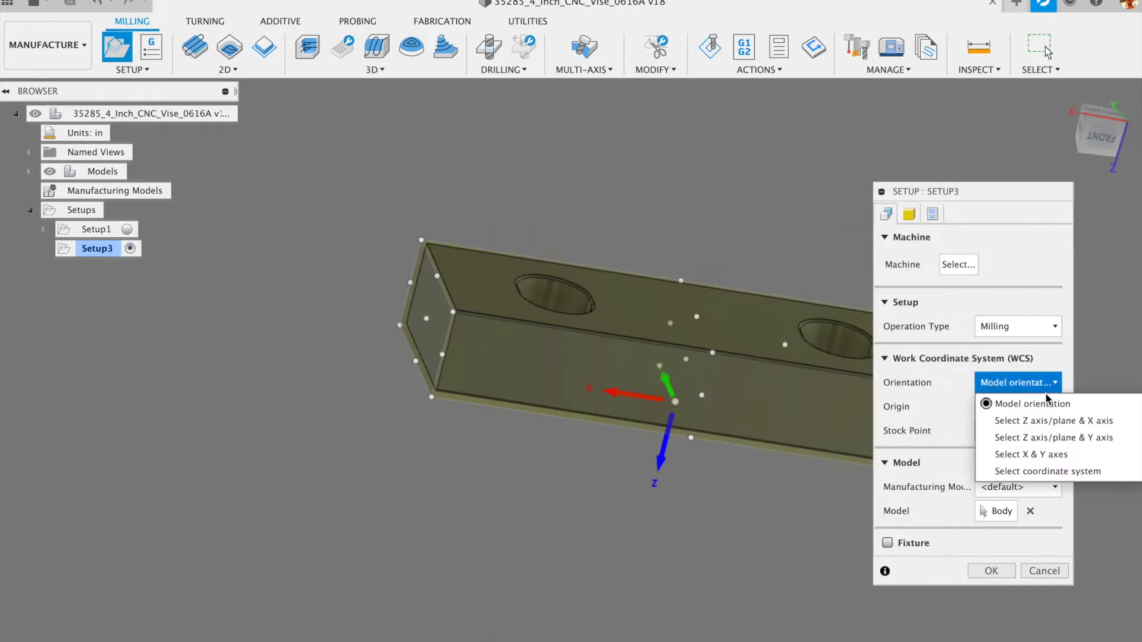
{"action": "left_click", "coordinate": [1034, 421]}
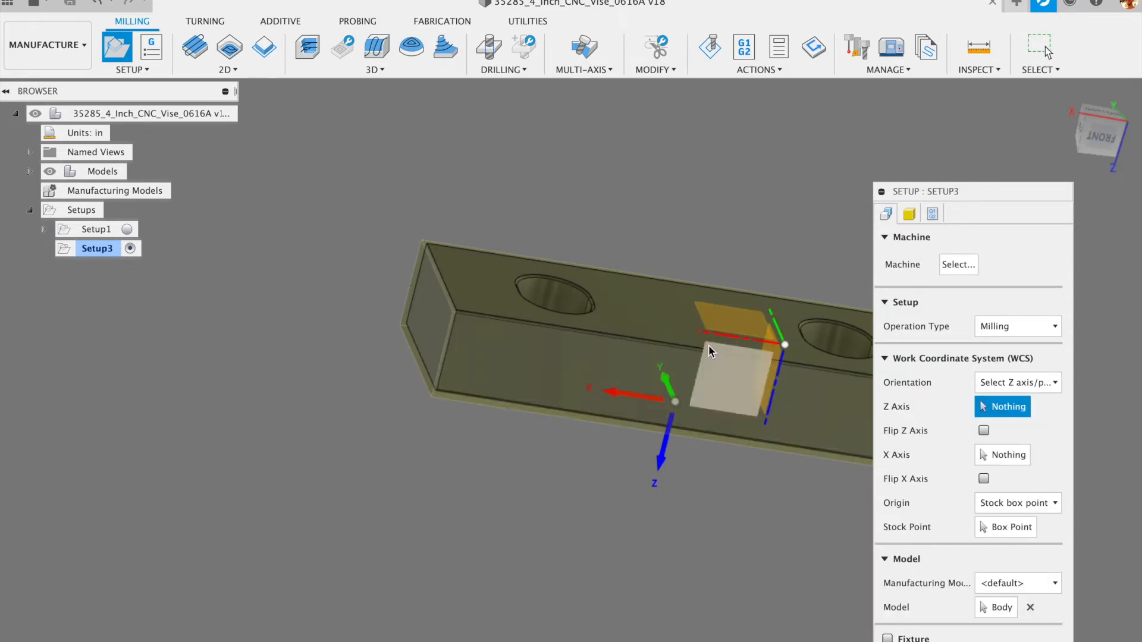
{"action": "left_click", "coordinate": [650, 321]}
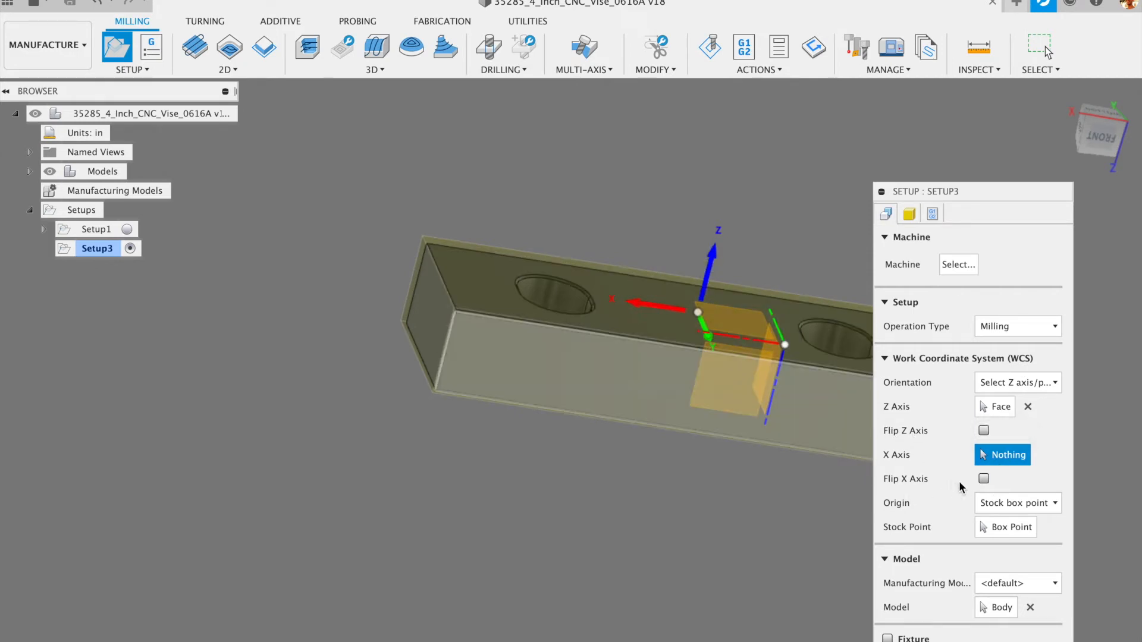
{"action": "left_click", "coordinate": [984, 478]}
{"action": "middle_click_drag", "start_coordinate": [772, 477], "coordinate": [703, 529], "text": "shift"}
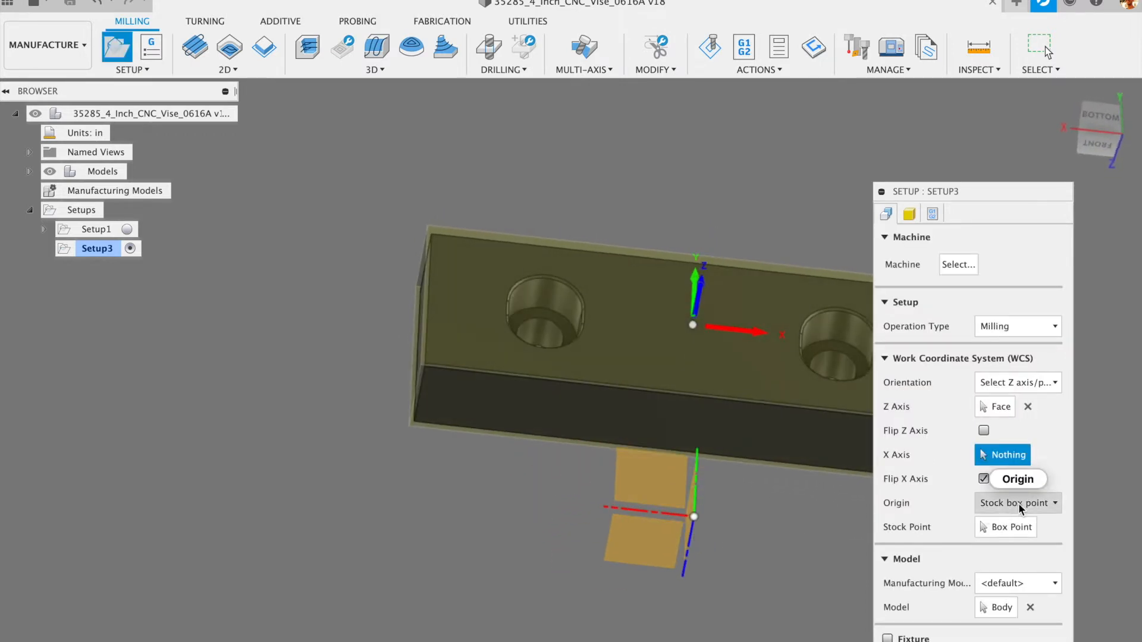
{"action": "mouse_move", "coordinate": [1018, 503]}
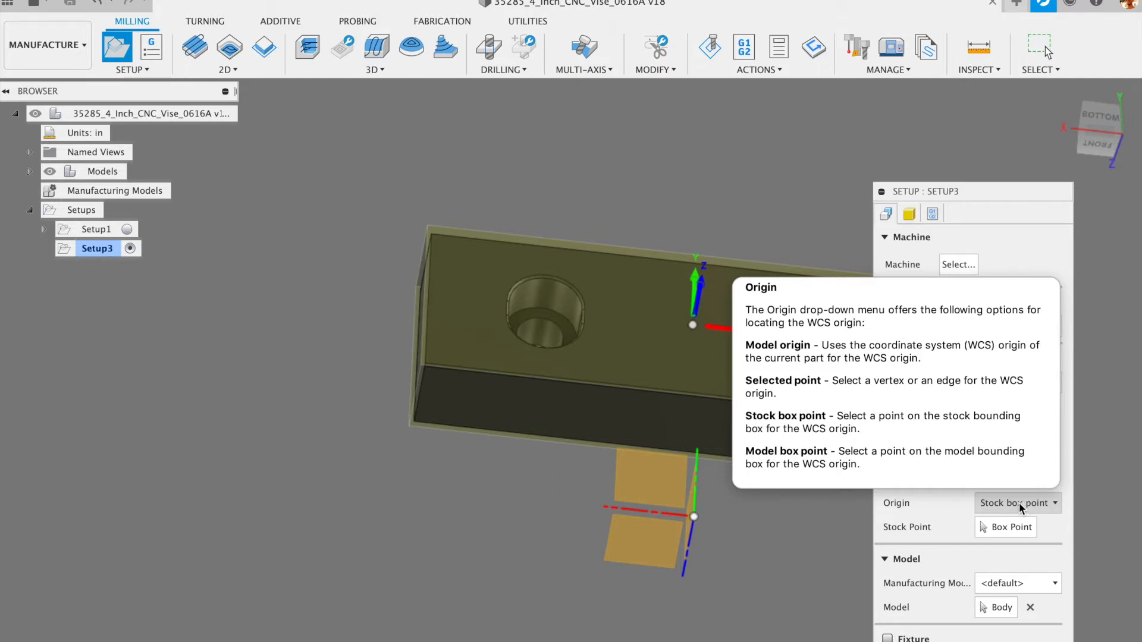
{"action": "left_click", "coordinate": [1019, 503]}
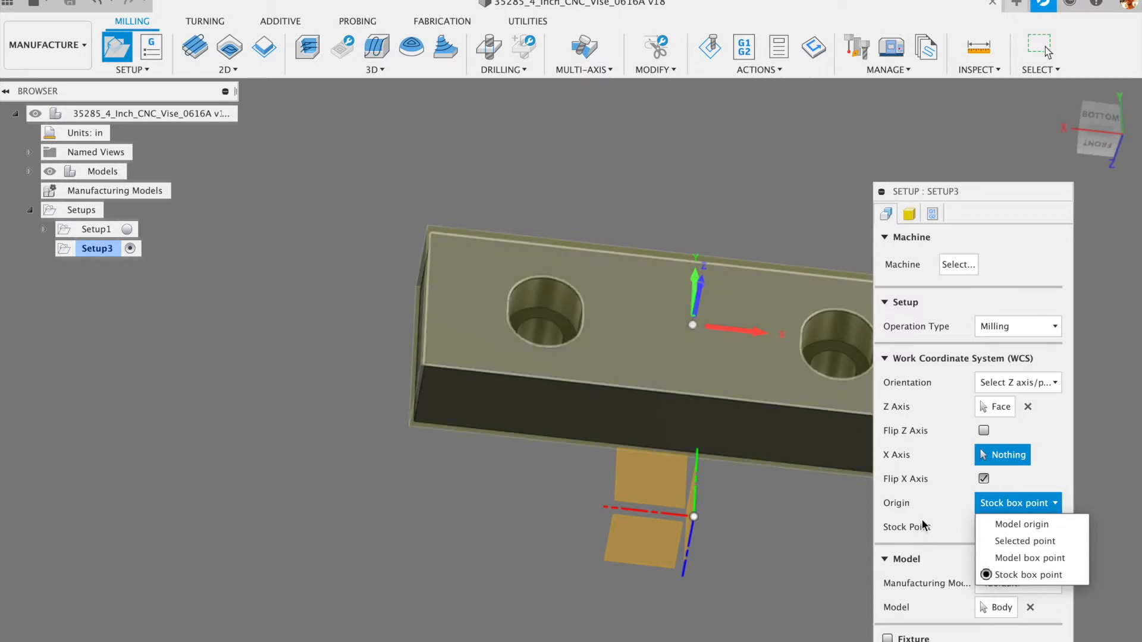
- Set Setup3's origin to a model box point at the jaw's top-left corner
{"action": "left_click", "coordinate": [960, 520]}
{"action": "left_click", "coordinate": [1003, 527]}
{"action": "left_click", "coordinate": [428, 225]}
{"action": "scroll", "coordinate": [385, 218], "scroll_direction": "up", "scroll_amount": 5}
{"action": "scroll", "coordinate": [386, 214], "scroll_direction": "up", "scroll_amount": 4}
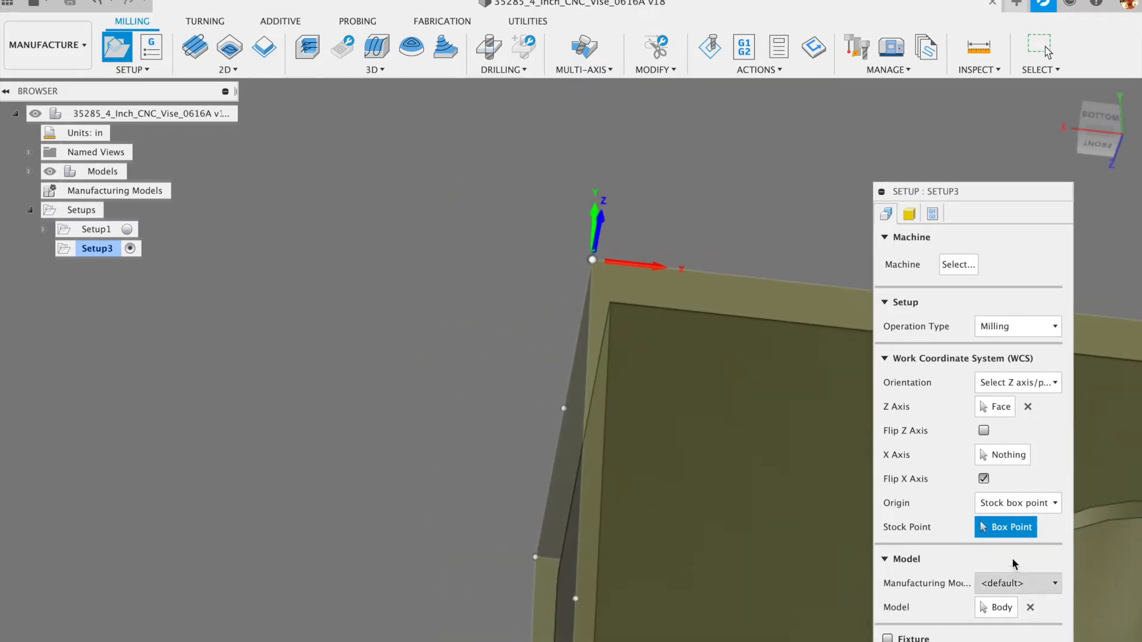
{"action": "left_click", "coordinate": [1022, 509]}
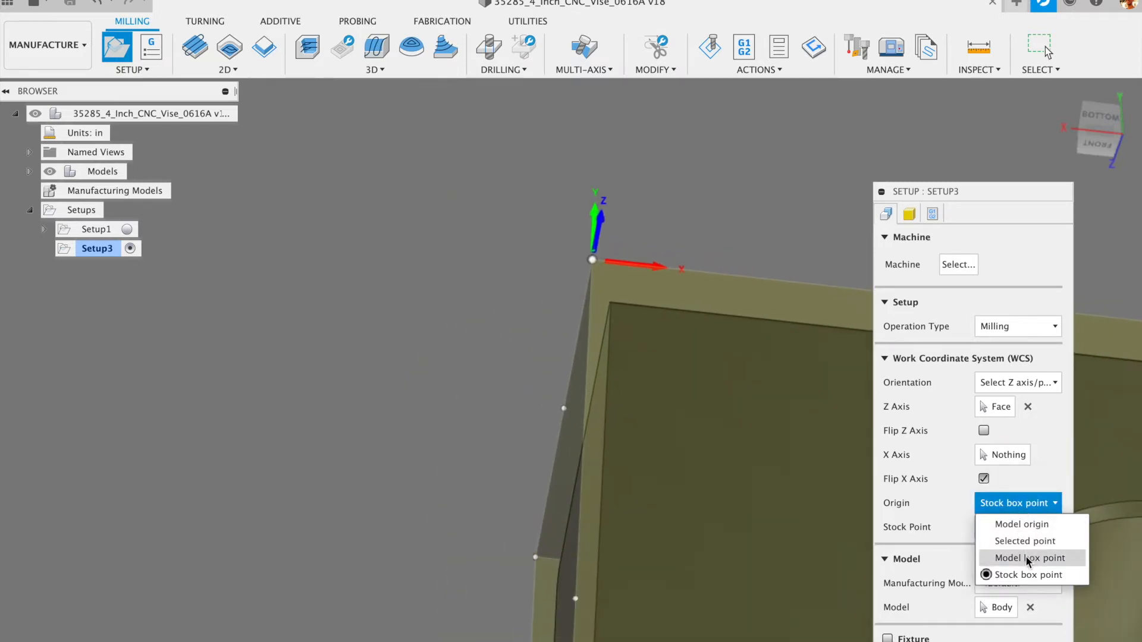
{"action": "left_click", "coordinate": [1027, 558]}
- Orbit around the soft jaw to check the WCS placement from several angles
{"action": "middle_click_drag", "start_coordinate": [616, 310], "coordinate": [584, 340], "text": "shift"}
{"action": "scroll", "coordinate": [565, 332], "scroll_direction": "down", "scroll_amount": 5}
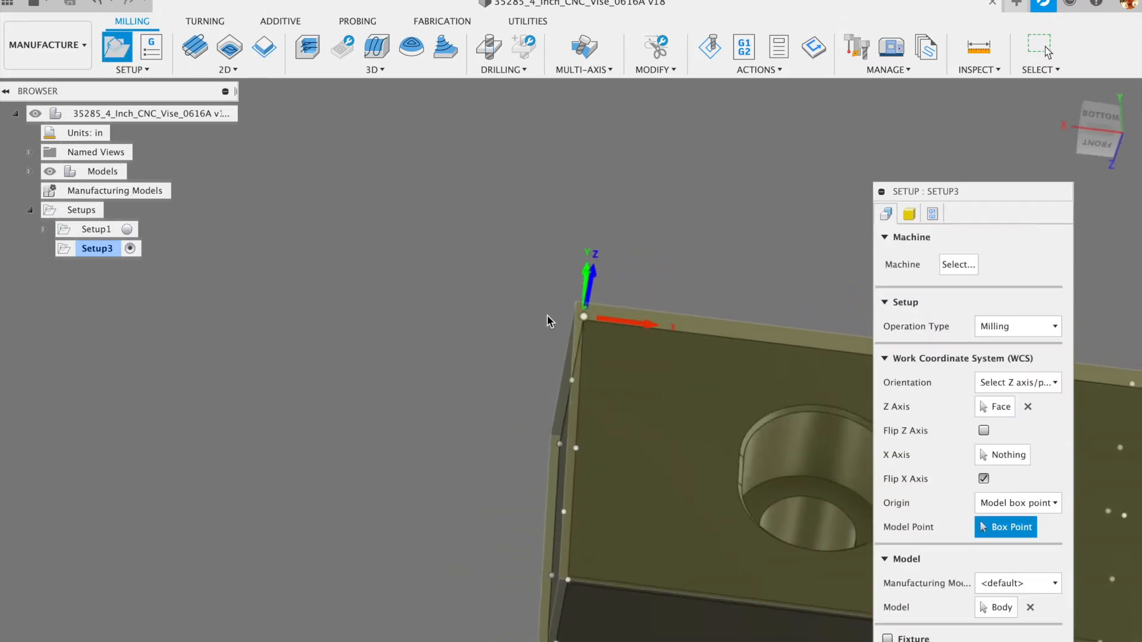
{"action": "middle_click_drag", "start_coordinate": [497, 334], "coordinate": [458, 334], "text": "shift"}
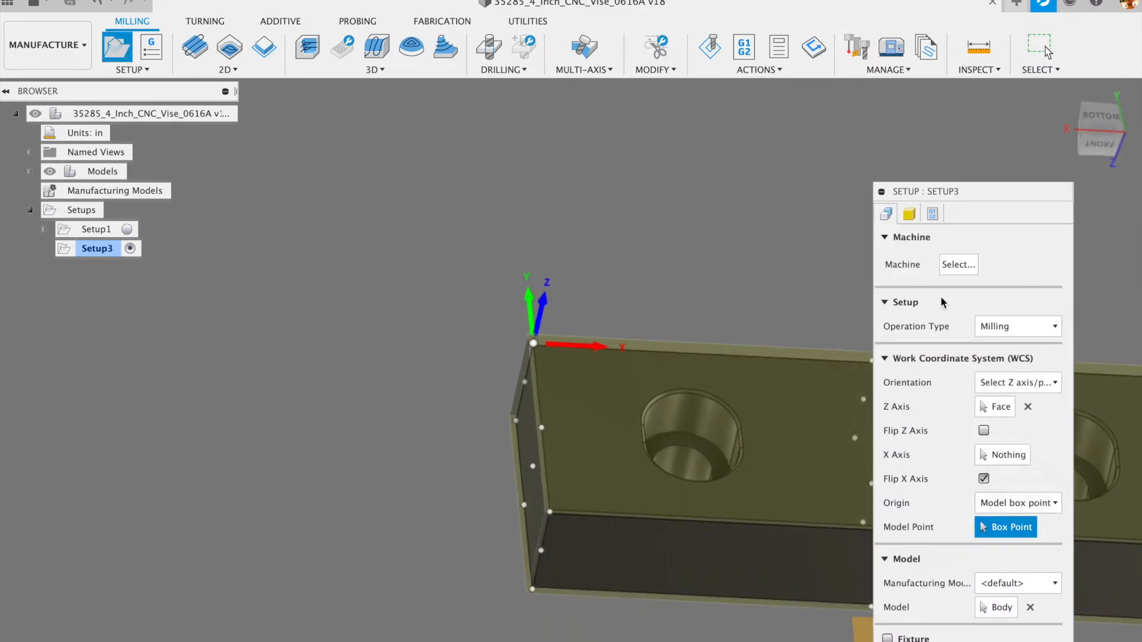
{"action": "scroll", "coordinate": [665, 279], "scroll_direction": "down", "scroll_amount": 2}
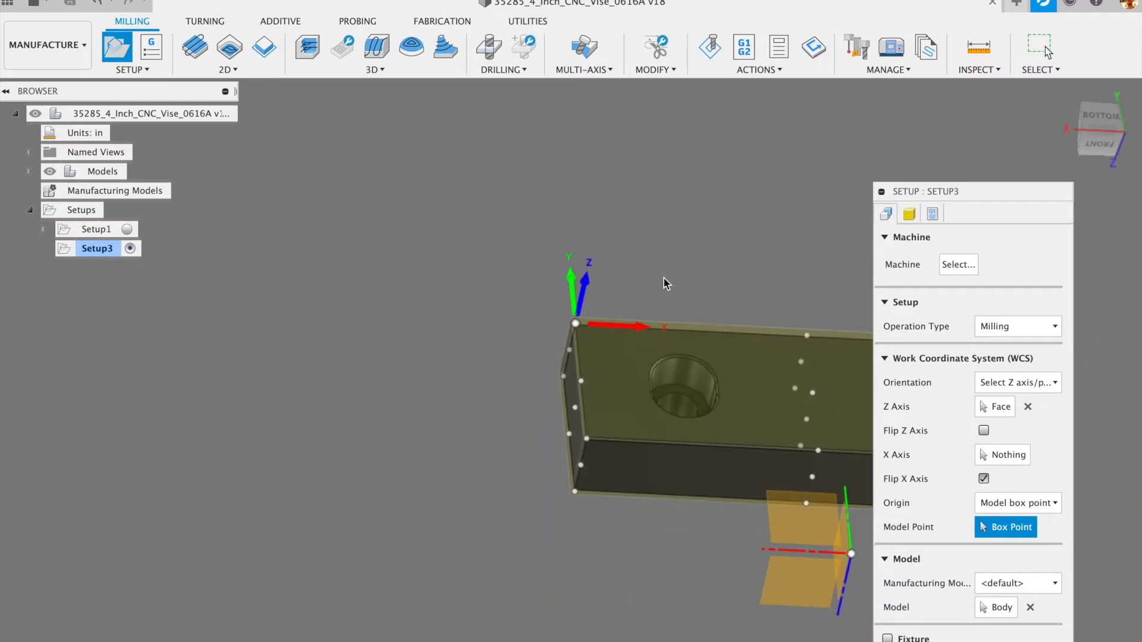
{"action": "scroll", "coordinate": [466, 367], "scroll_direction": "up", "scroll_amount": 2}
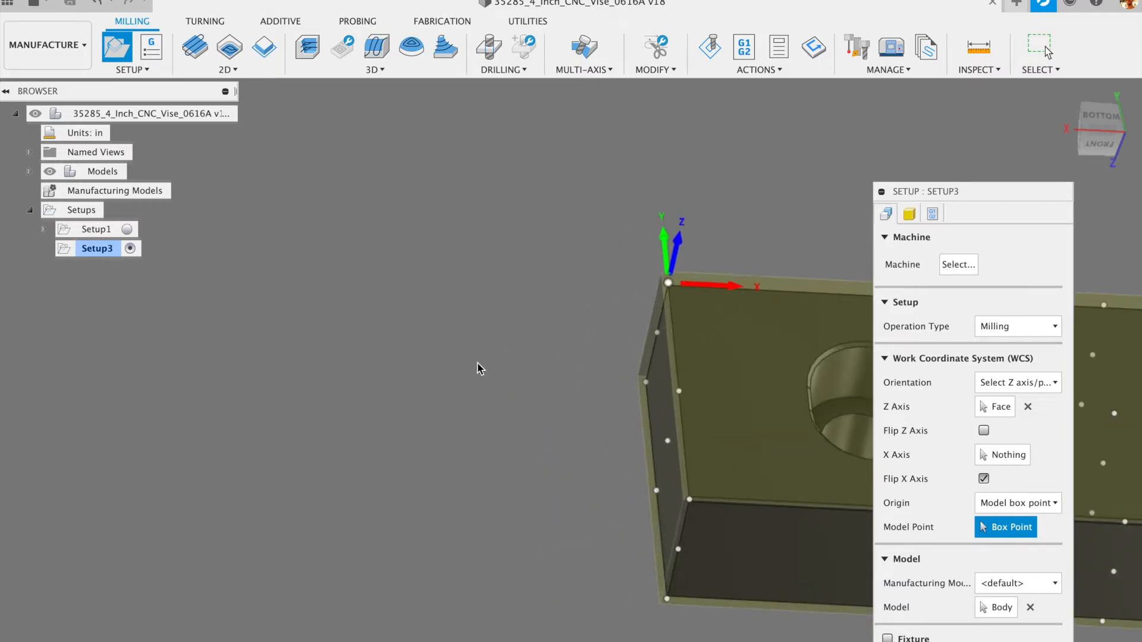
{"action": "middle_click_drag", "start_coordinate": [460, 366], "coordinate": [772, 379], "text": "shift"}
{"action": "scroll", "coordinate": [772, 378], "scroll_direction": "up", "scroll_amount": 3}
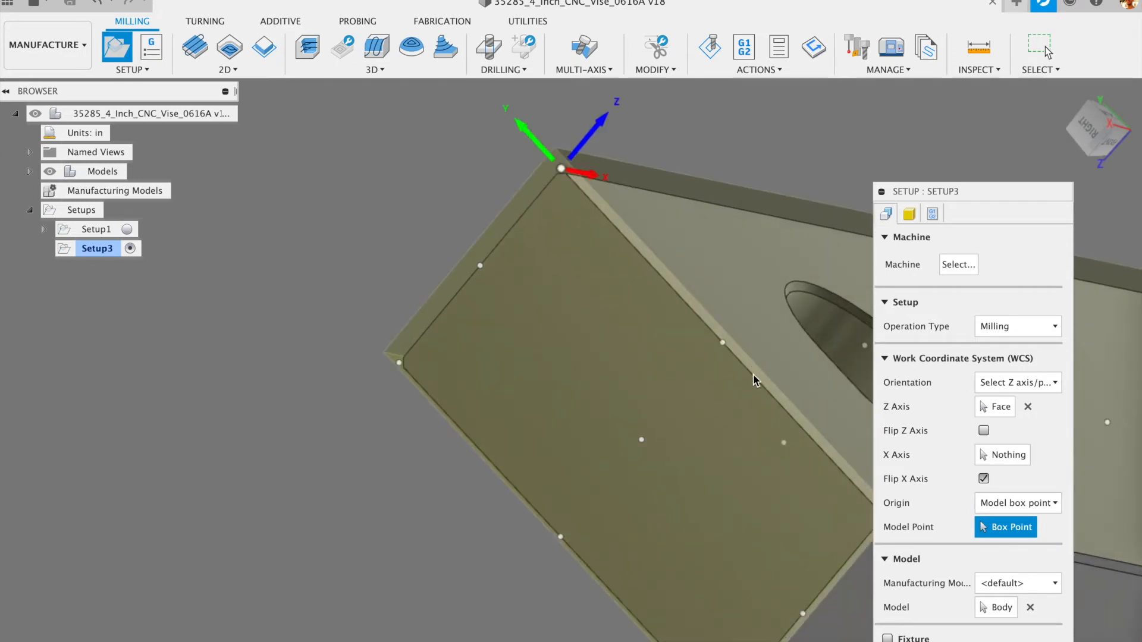
{"action": "scroll", "coordinate": [745, 379], "scroll_direction": "down", "scroll_amount": 2}
{"action": "middle_click_drag", "start_coordinate": [741, 380], "coordinate": [463, 377], "text": "shift"}
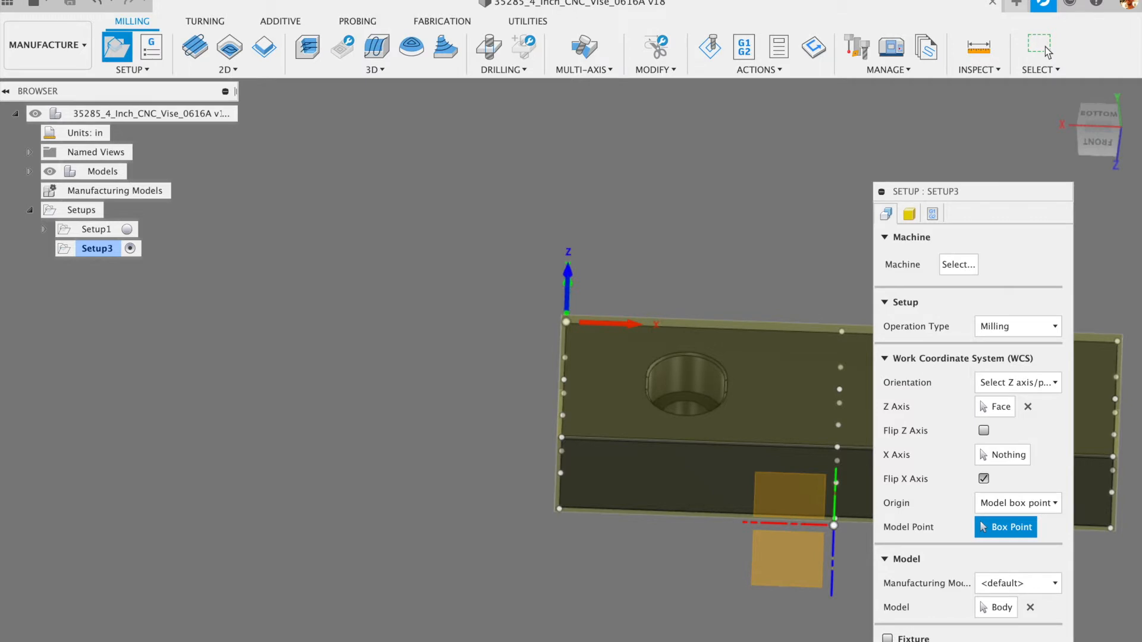
{"action": "middle_click_drag", "start_coordinate": [438, 444], "coordinate": [613, 404], "text": "shift"}
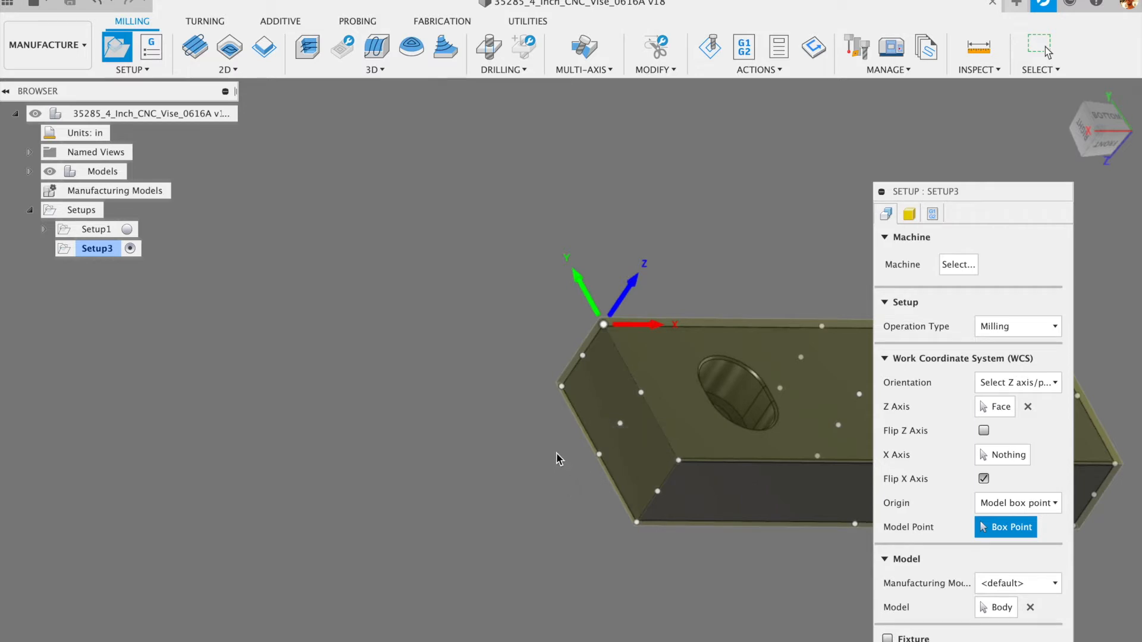
- Make Setup3's stock a relative size box with no additional stock (4.5 × 1.5 × 0.75 in)
{"action": "left_click", "coordinate": [909, 214]}
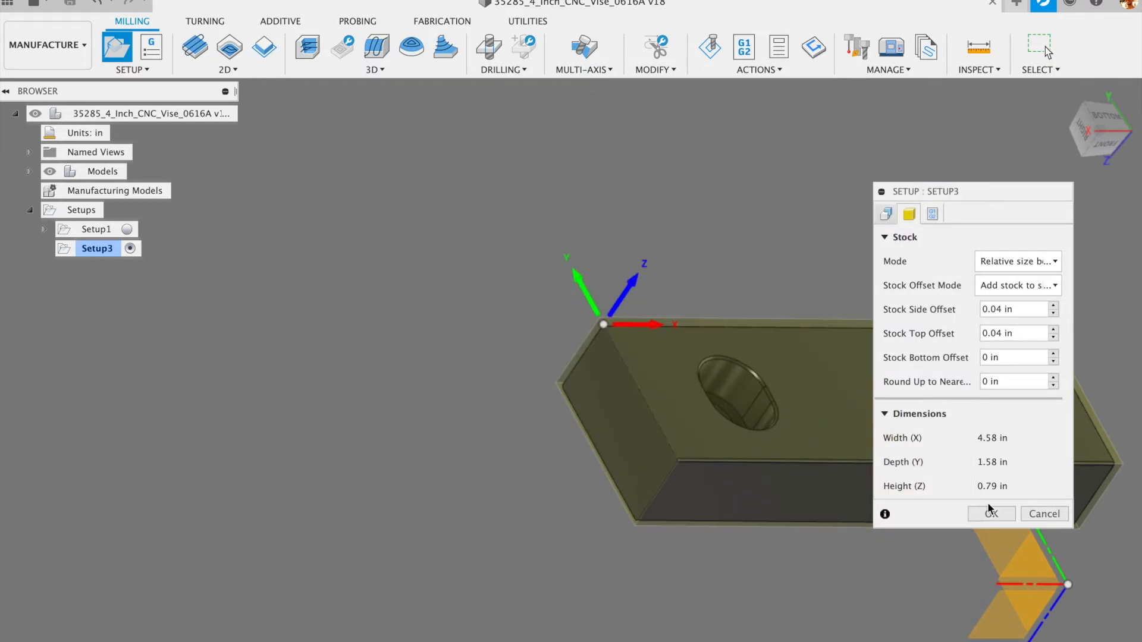
{"action": "mouse_move", "coordinate": [1044, 266]}
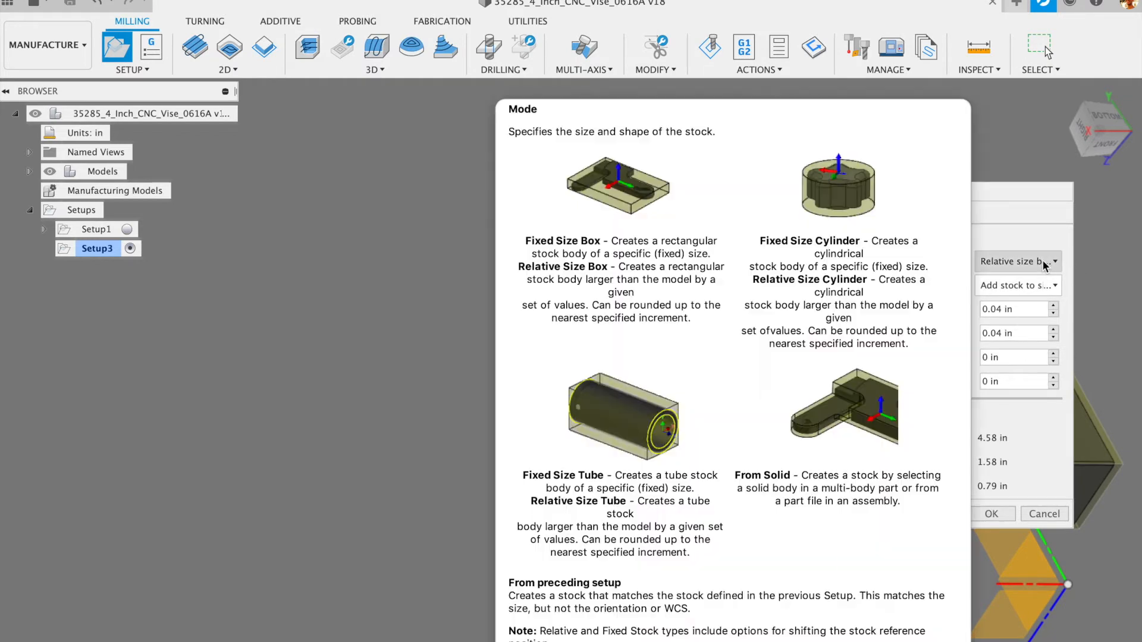
{"action": "left_click", "coordinate": [1045, 262]}
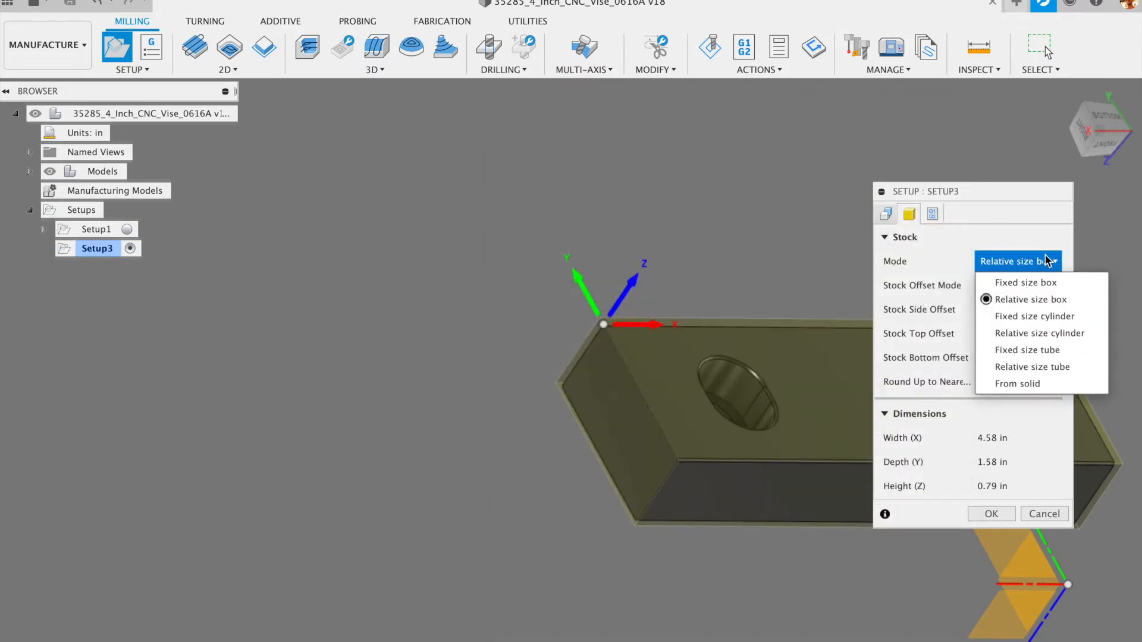
{"action": "left_click", "coordinate": [1014, 229]}
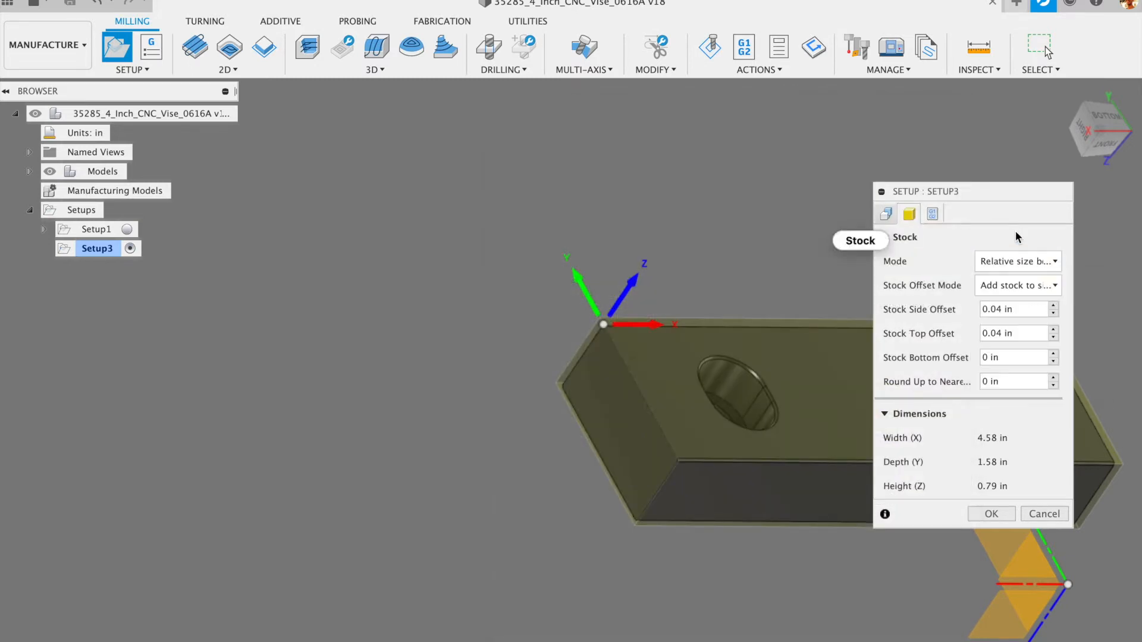
{"action": "left_click", "coordinate": [1030, 284]}
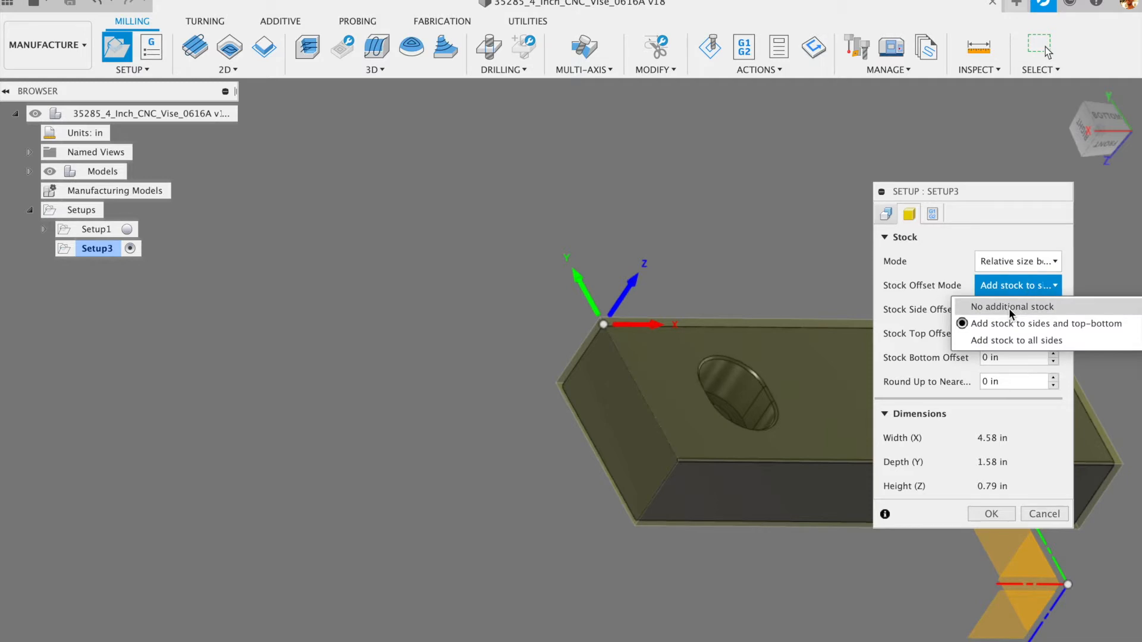
{"action": "left_click", "coordinate": [1009, 303]}
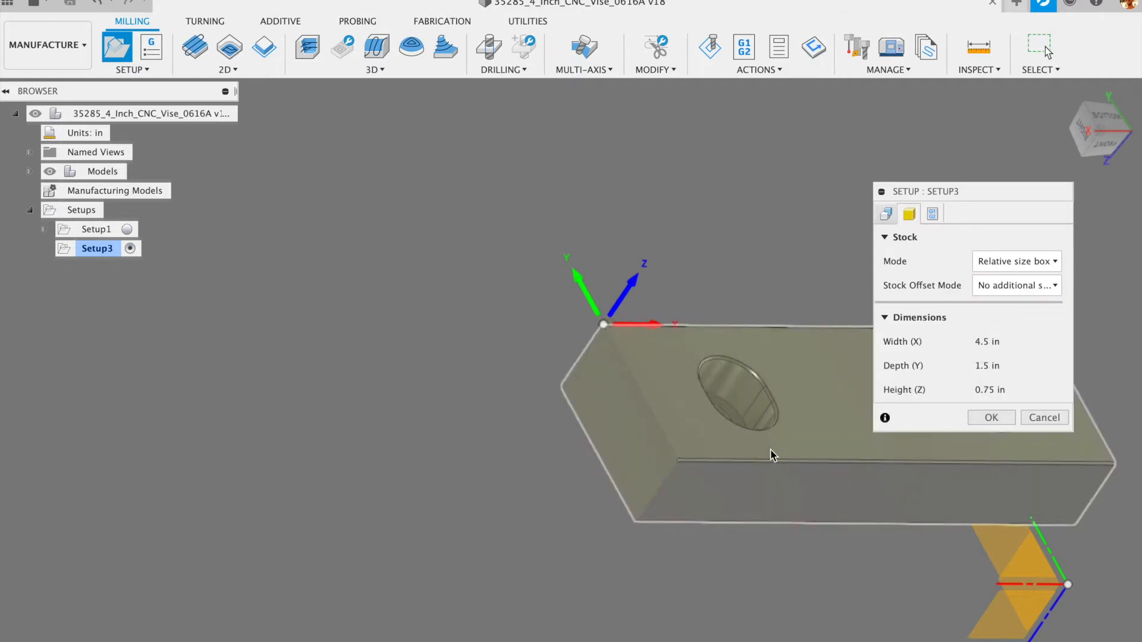
{"action": "middle_click_drag", "start_coordinate": [719, 465], "coordinate": [958, 424], "text": "shift"}
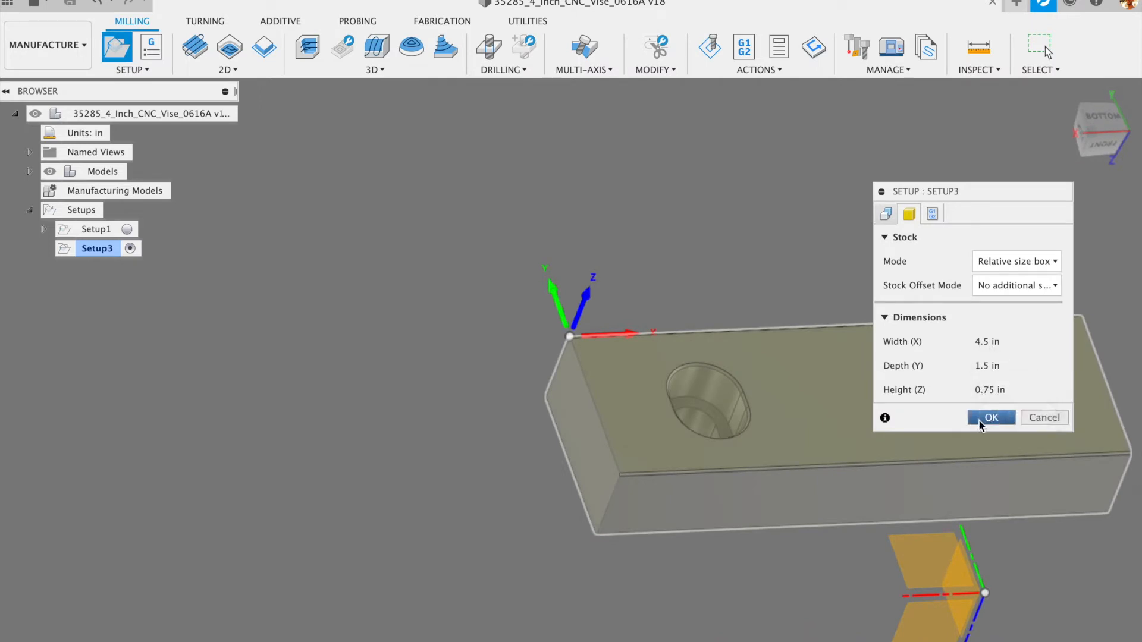
- Confirm Setup3 and save the design as a new 'User Saved' version
{"action": "left_click", "coordinate": [979, 419]}
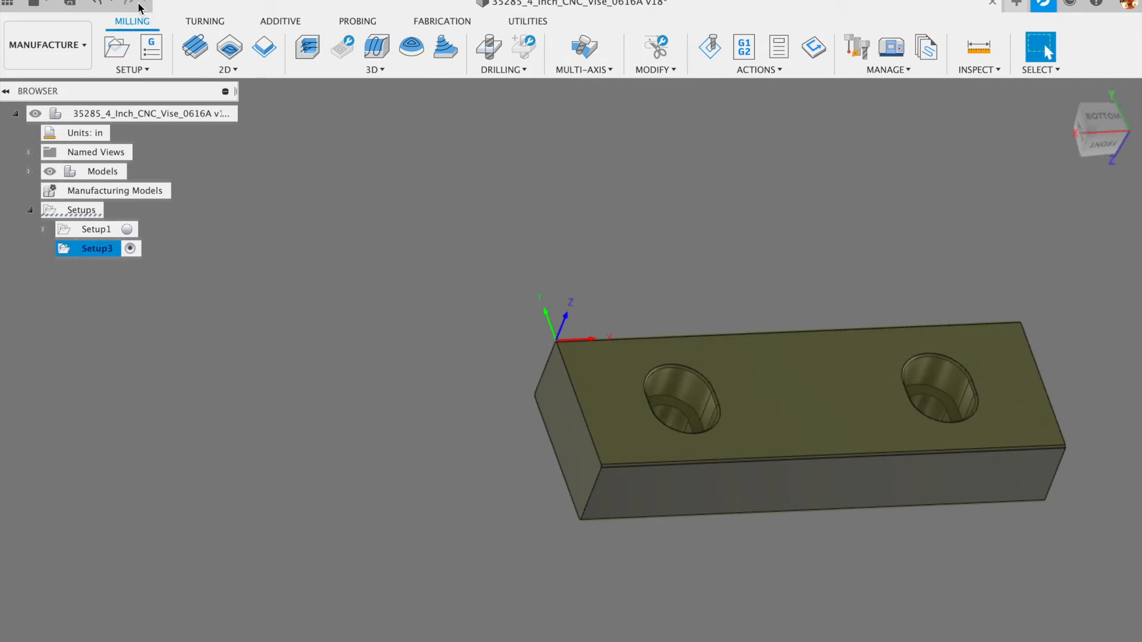
{"action": "left_click", "coordinate": [69, 4]}
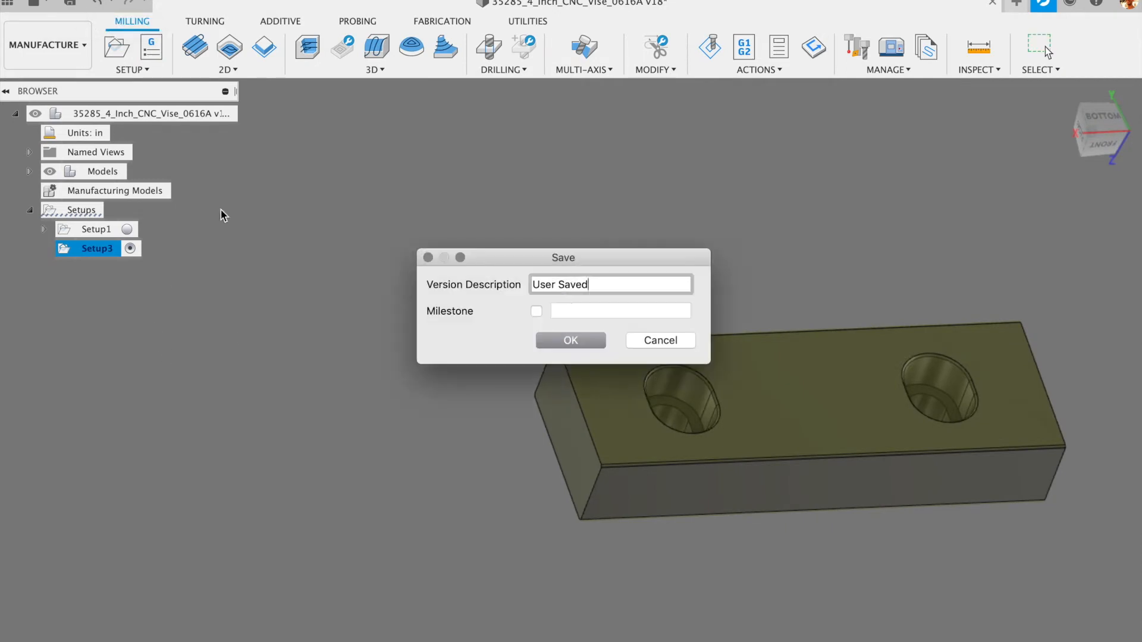
{"action": "left_click", "coordinate": [571, 341]}
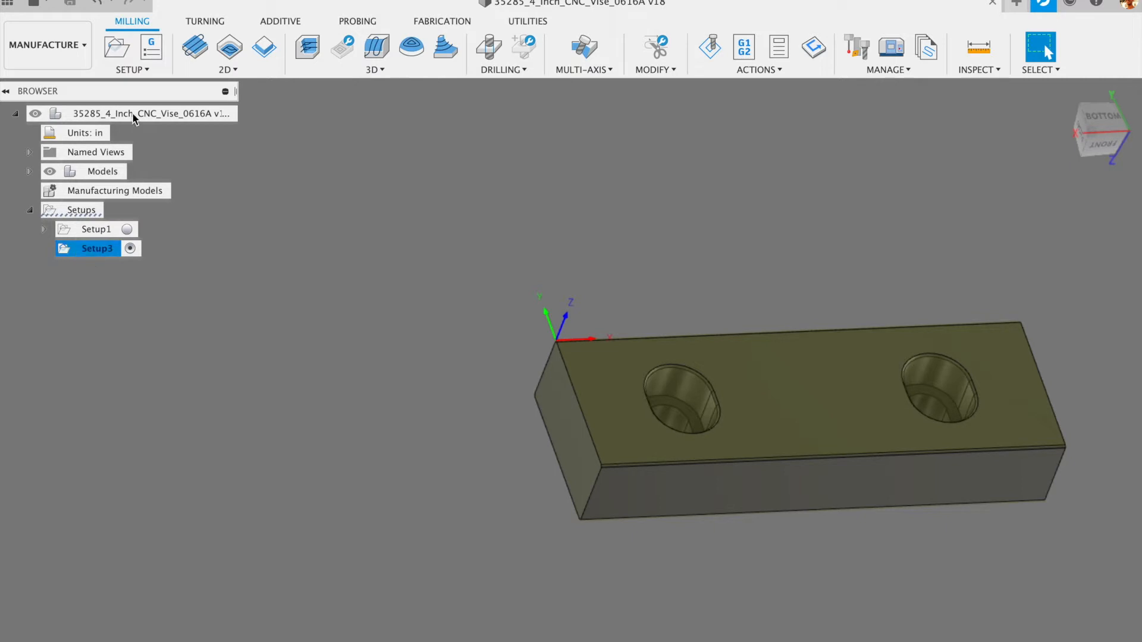
- Create a Face operation using the PCNC 440 #4 Ø1/4" flat end mill
{"action": "left_click", "coordinate": [195, 50]}
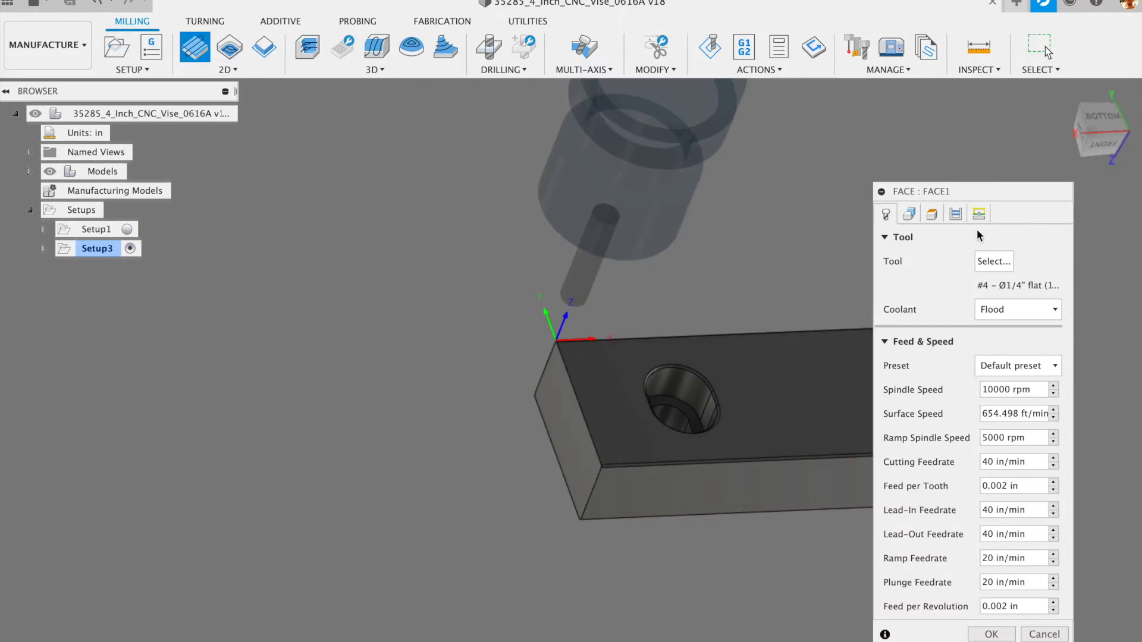
{"action": "left_click", "coordinate": [992, 262]}
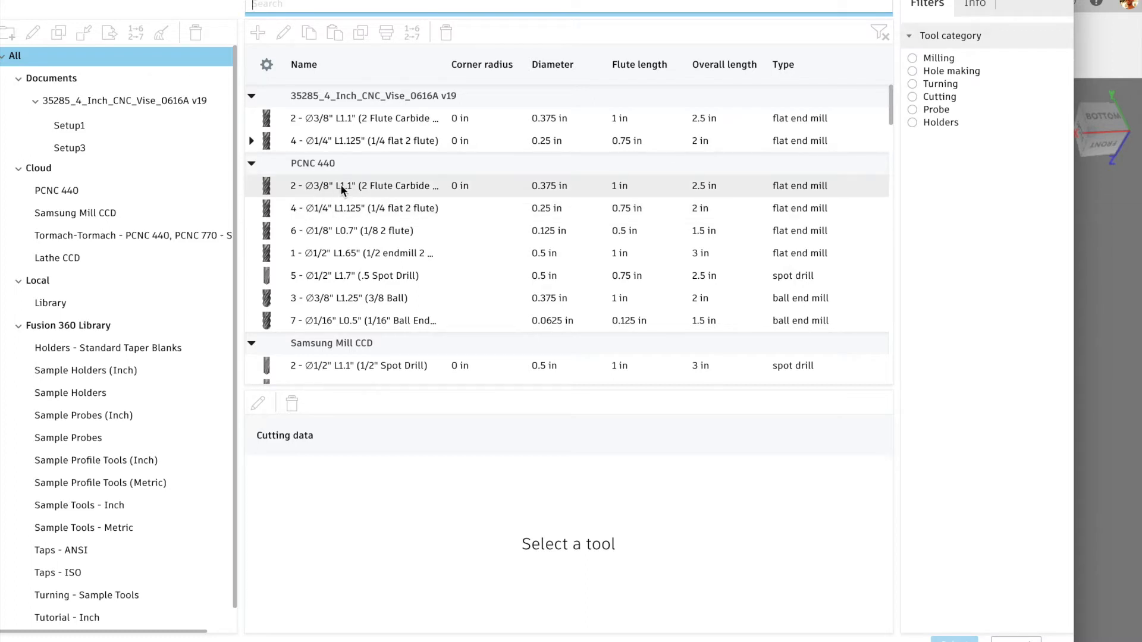
{"action": "left_click", "coordinate": [339, 205]}
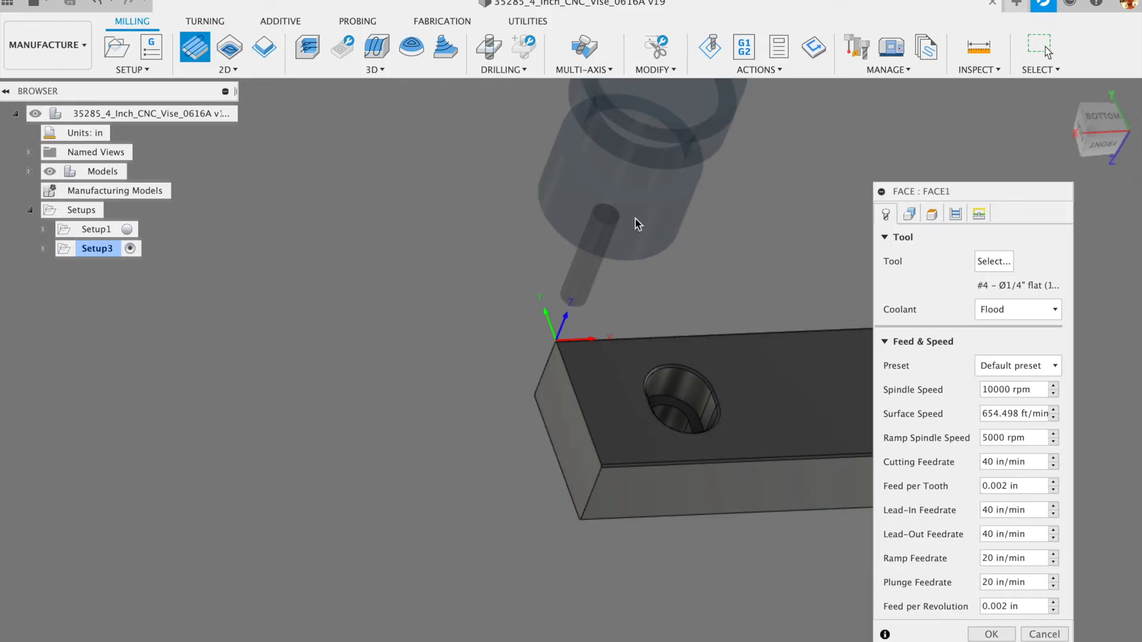
- Review FACE1's geometry, then its heights: clearance 0.6 in, retract and feed 0.2 in
{"action": "scroll", "coordinate": [714, 351], "scroll_direction": "up", "scroll_amount": 5}
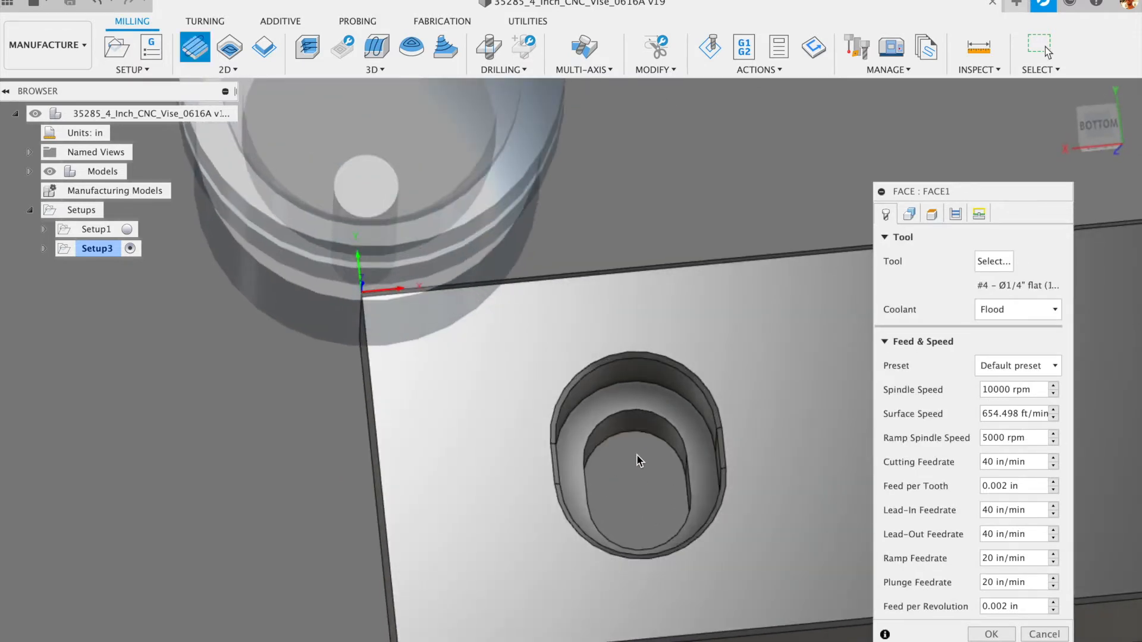
{"action": "scroll", "coordinate": [603, 461], "scroll_direction": "down", "scroll_amount": 6}
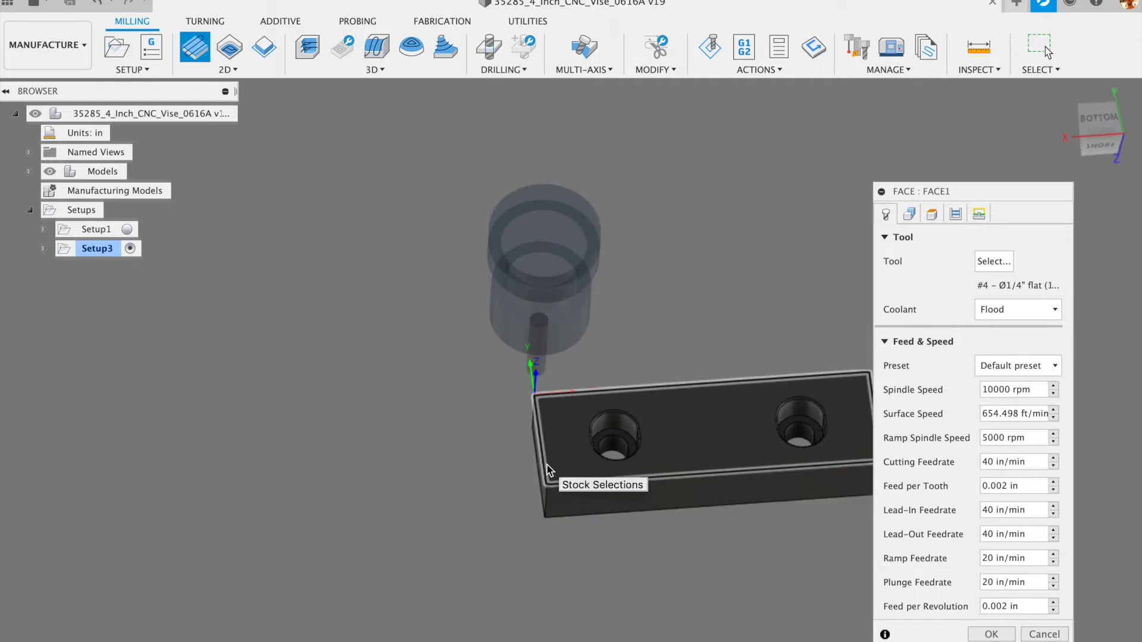
{"action": "scroll", "coordinate": [451, 446], "scroll_direction": "down", "scroll_amount": 3}
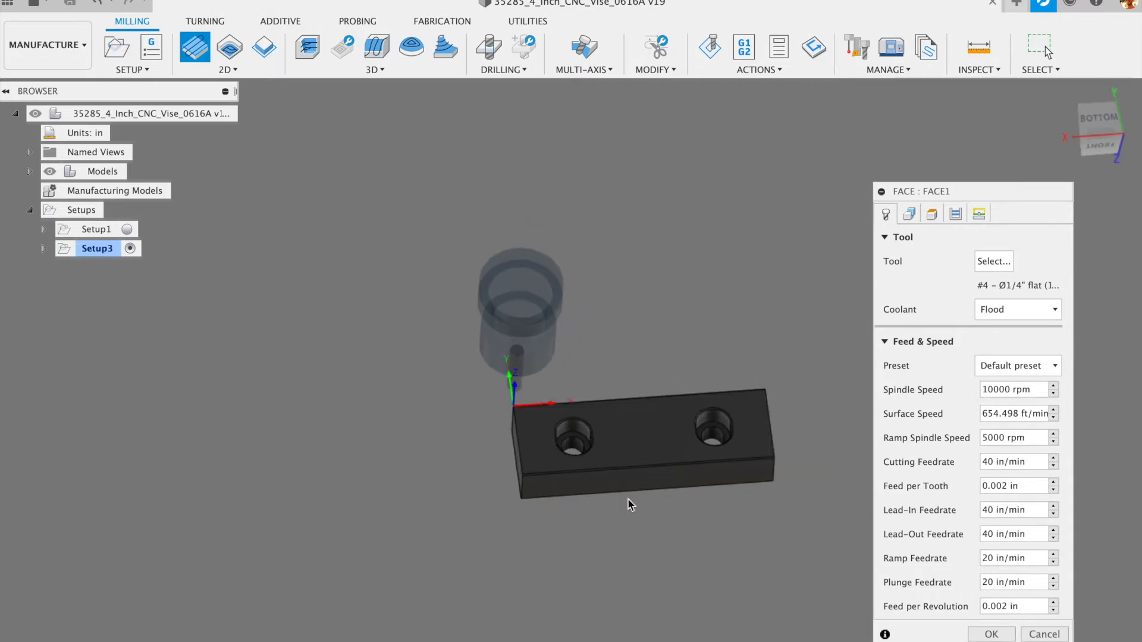
{"action": "scroll", "coordinate": [612, 470], "scroll_direction": "up", "scroll_amount": 3}
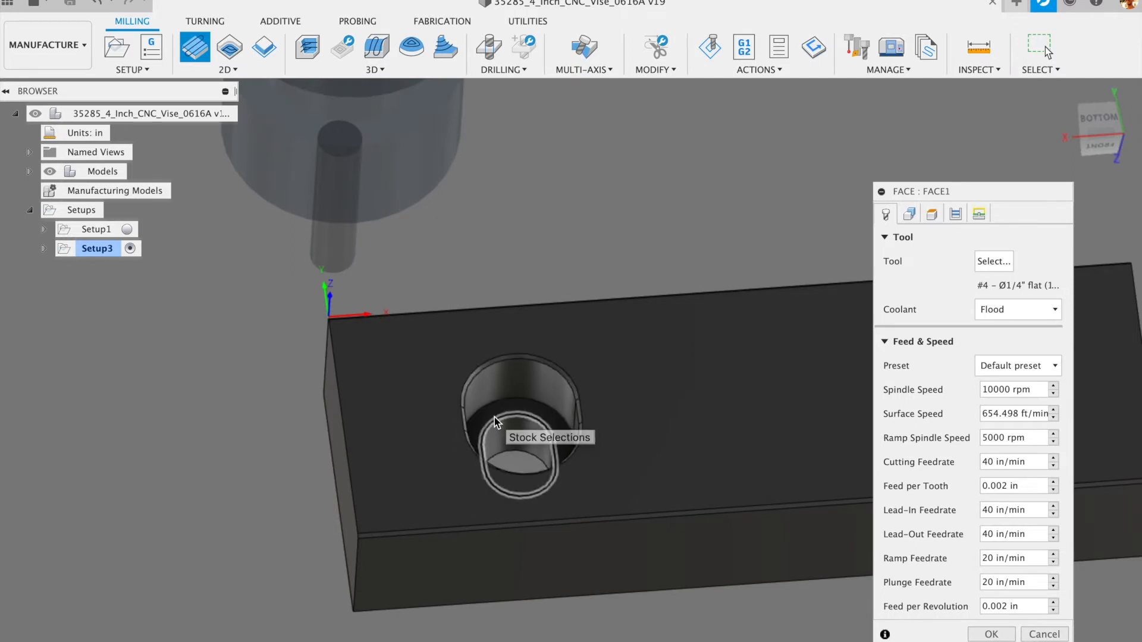
{"action": "scroll", "coordinate": [159, 409], "scroll_direction": "down", "scroll_amount": 3}
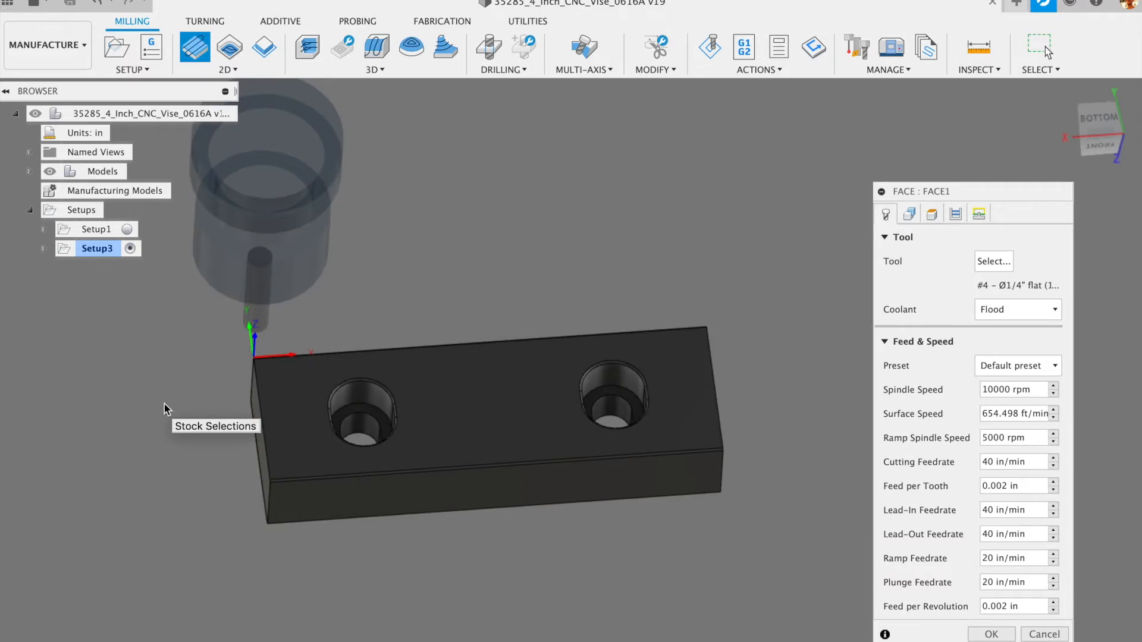
{"action": "left_click", "coordinate": [913, 213]}
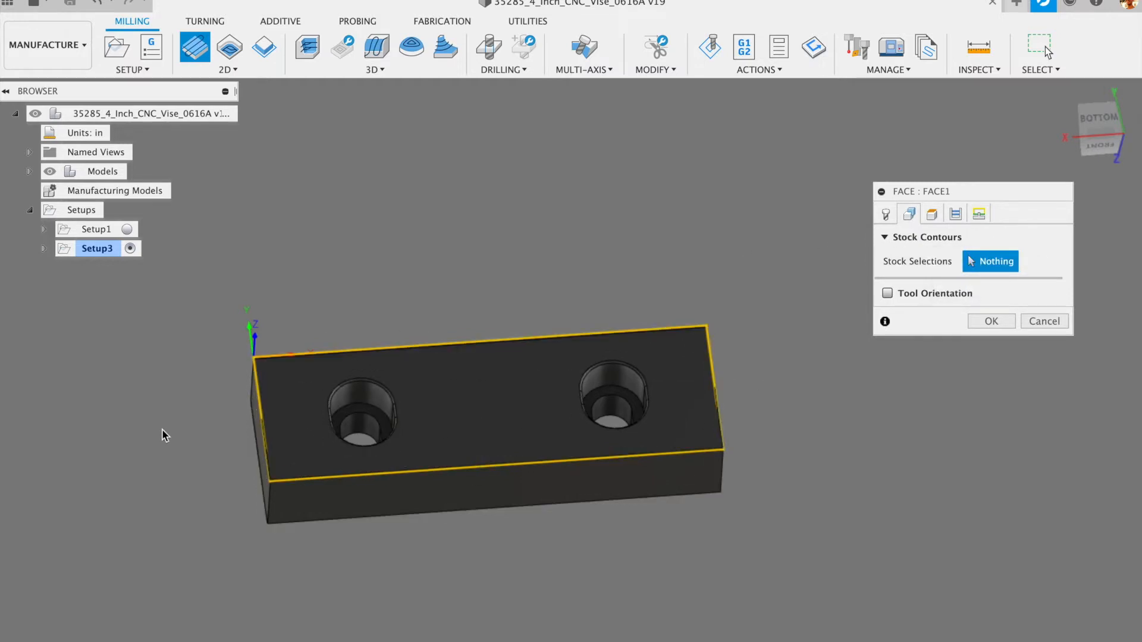
{"action": "left_click", "coordinate": [931, 213]}
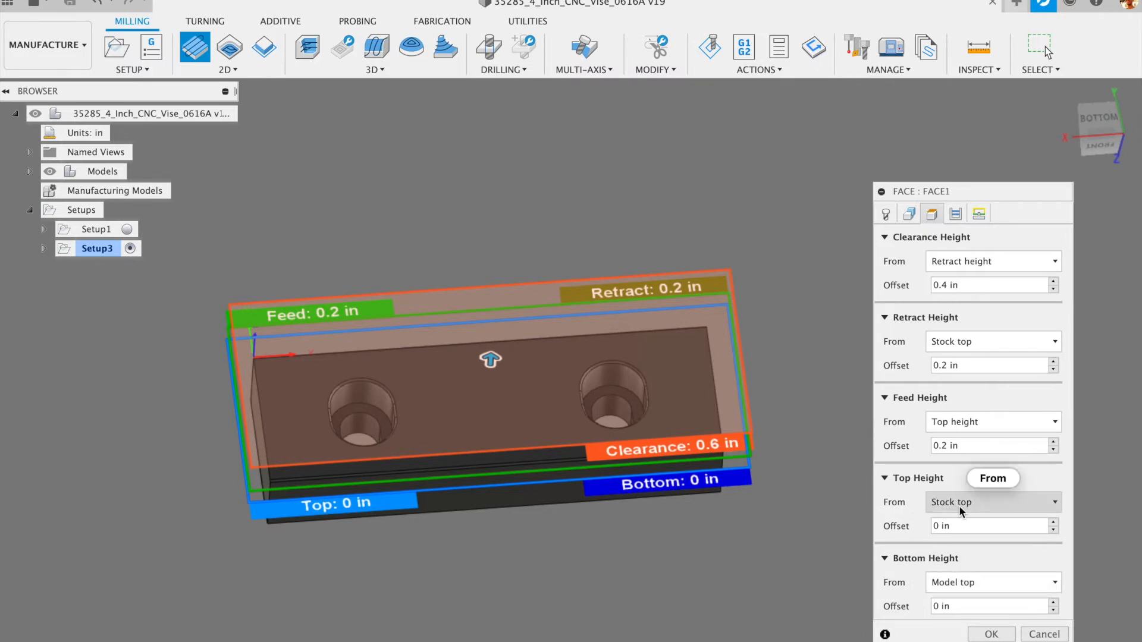
- Inspect the height planes on the model, then show FACE1's passes with 0.2375 in stepover
{"action": "mouse_move", "coordinate": [959, 505]}
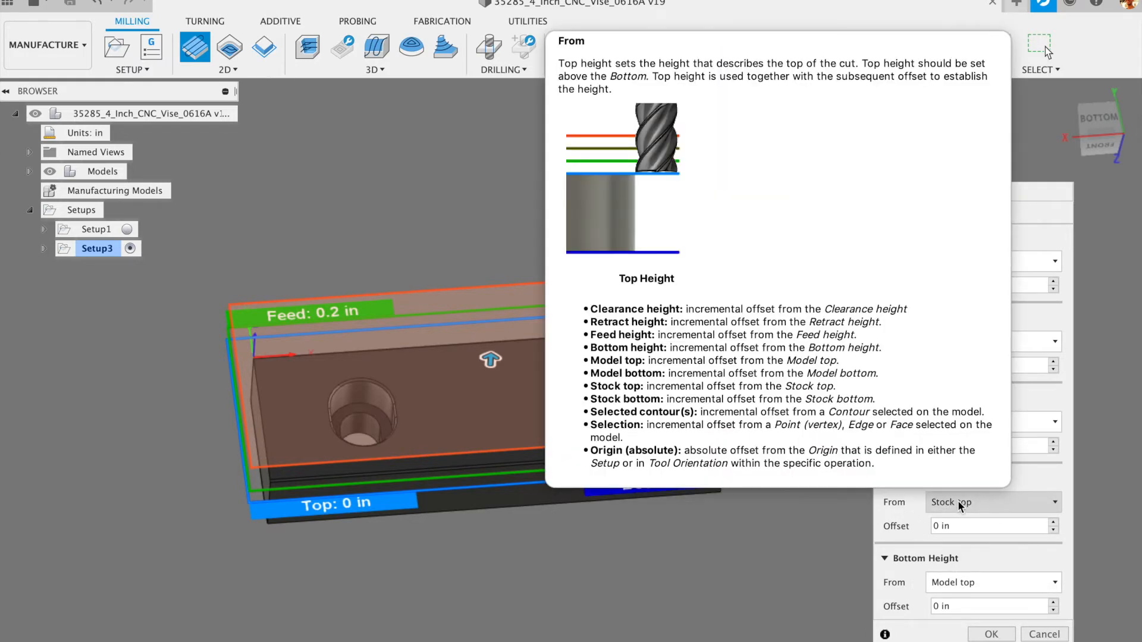
{"action": "middle_click_drag", "start_coordinate": [736, 548], "coordinate": [739, 502], "text": "shift"}
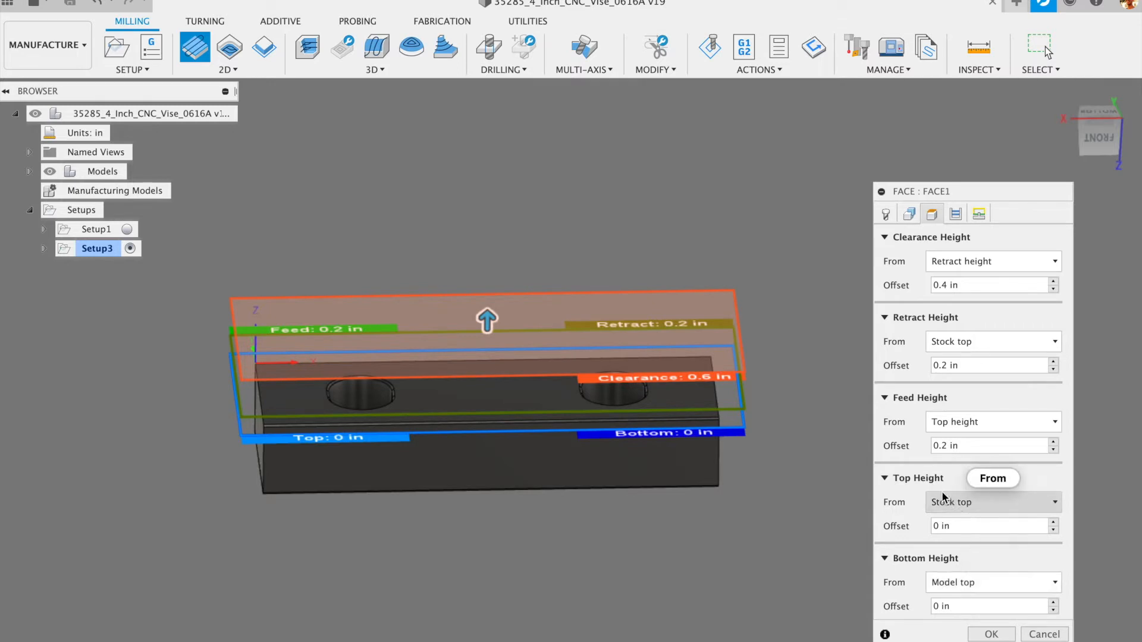
{"action": "scroll", "coordinate": [210, 382], "scroll_direction": "up", "scroll_amount": 8}
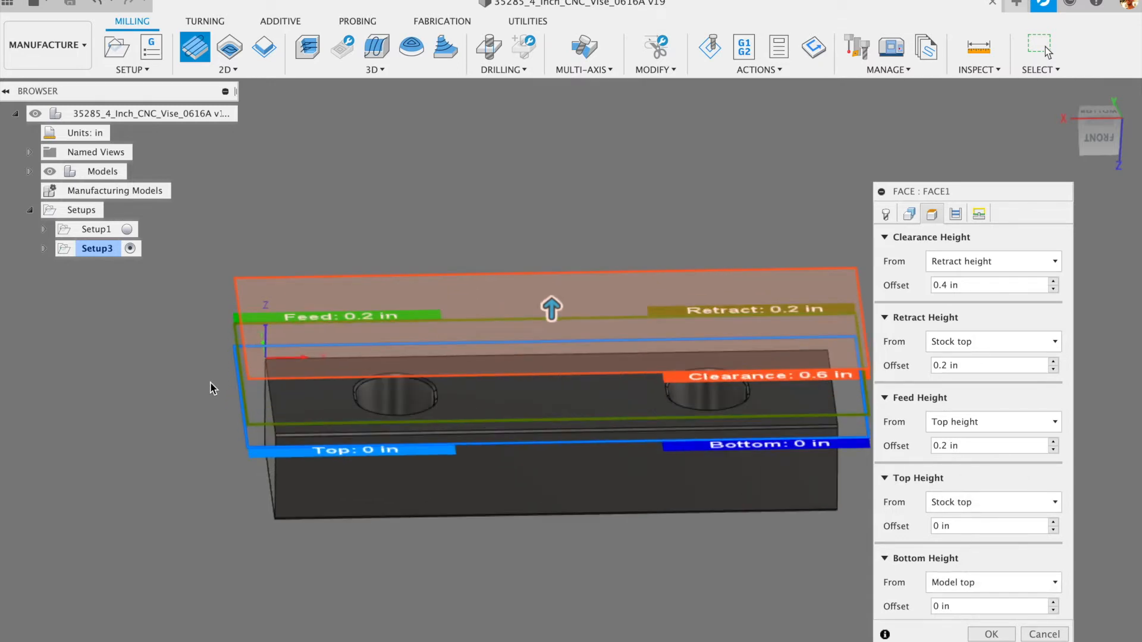
{"action": "middle_click_drag", "start_coordinate": [211, 380], "coordinate": [247, 374], "text": "shift"}
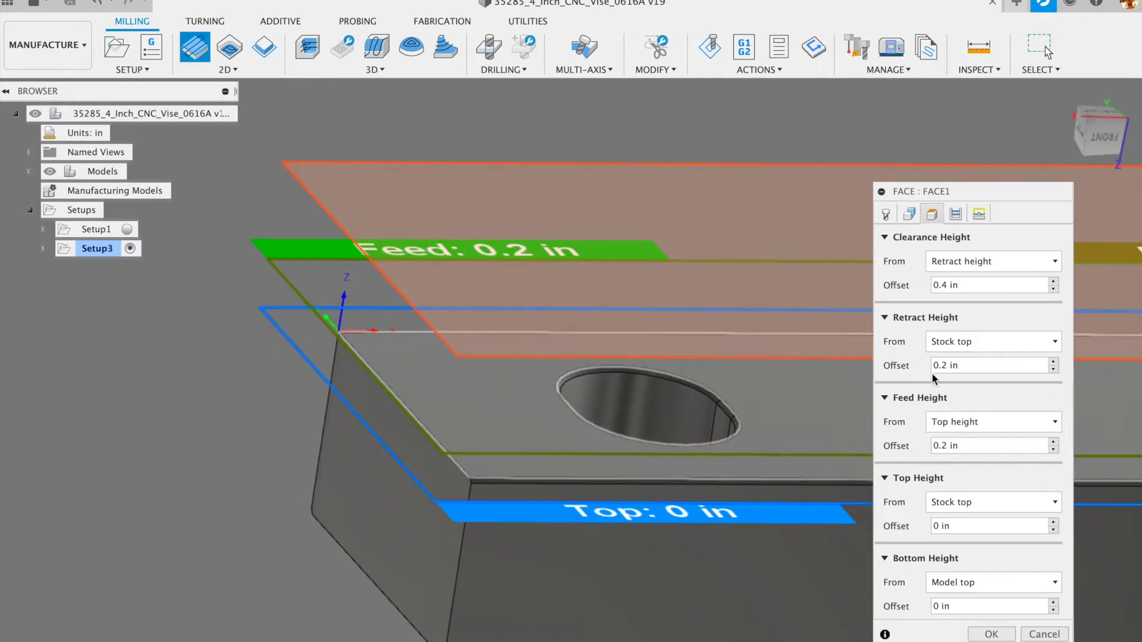
{"action": "scroll", "coordinate": [439, 367], "scroll_direction": "down", "scroll_amount": 3}
{"action": "scroll", "coordinate": [437, 362], "scroll_direction": "down", "scroll_amount": 2}
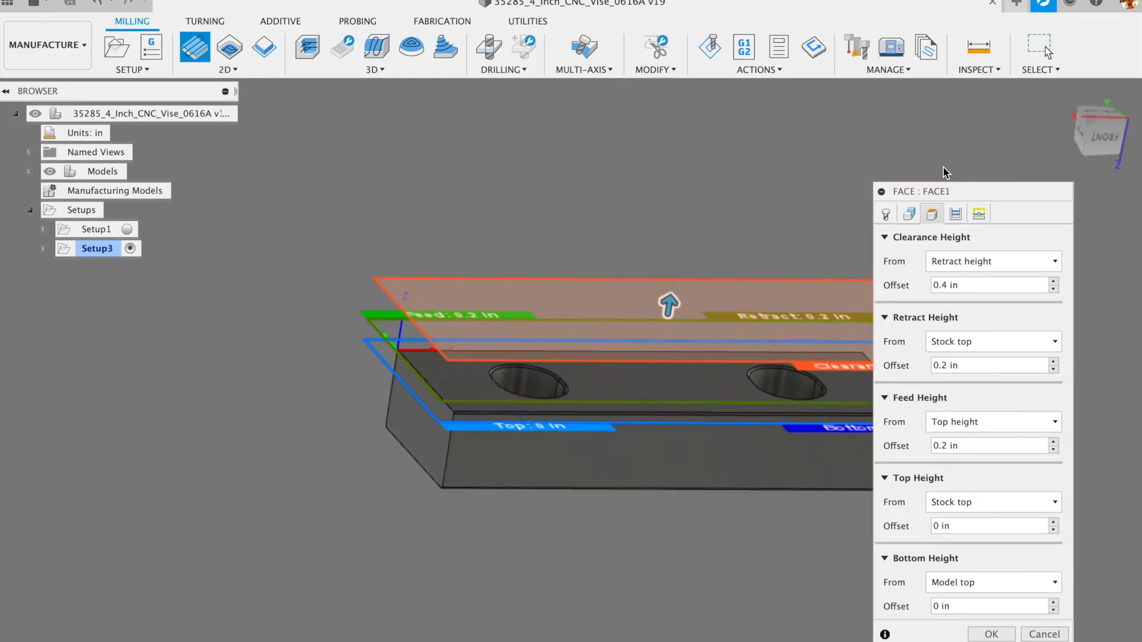
{"action": "left_click", "coordinate": [956, 214]}
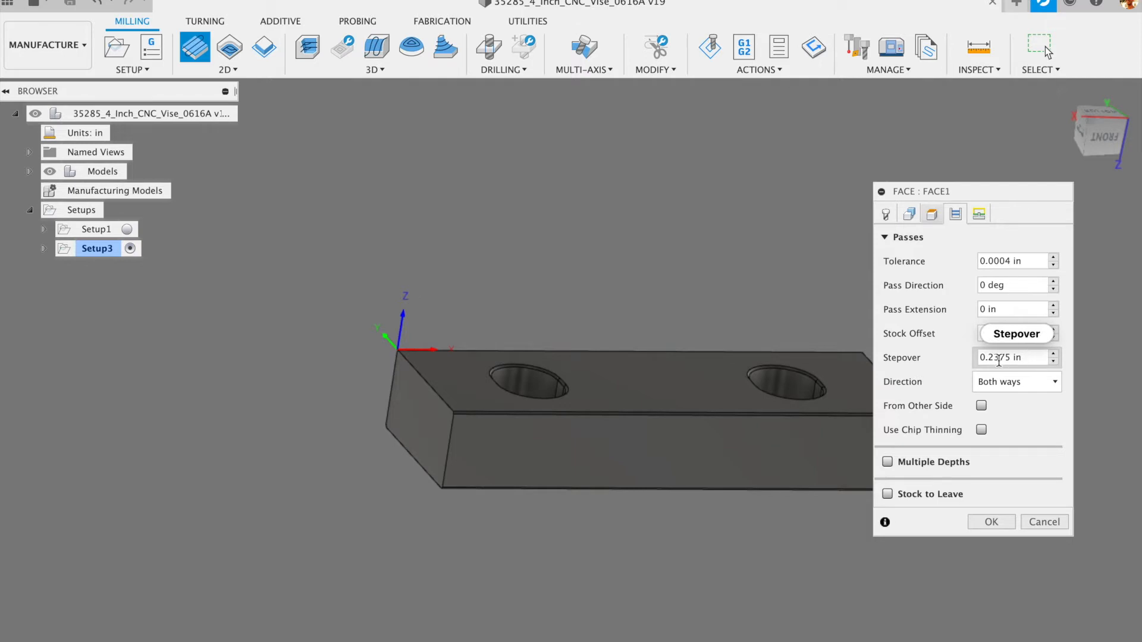
- Check the 0.2375 in stepover and enable Extend Before Retract in FACE1's linking settings
{"action": "left_click", "coordinate": [1035, 357]}
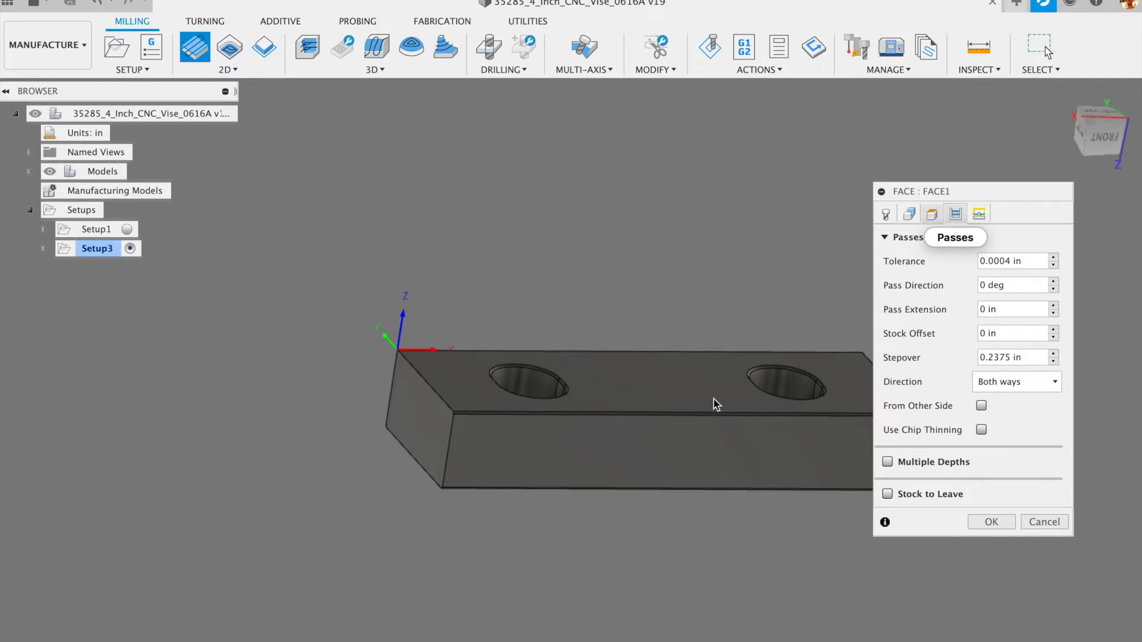
{"action": "left_click", "coordinate": [978, 214]}
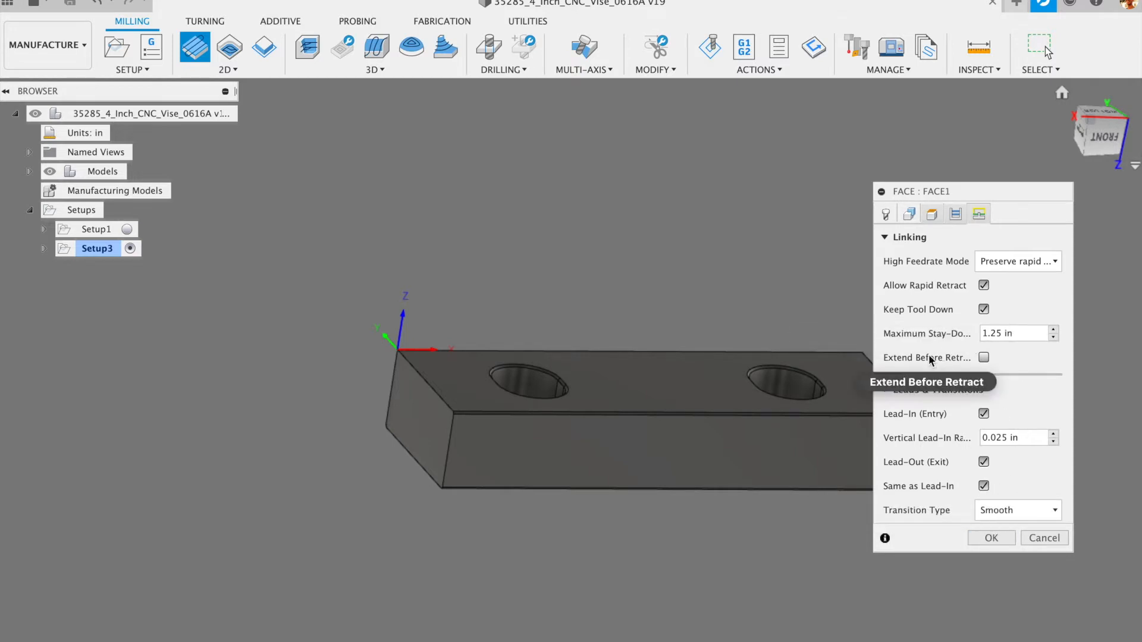
{"action": "left_click", "coordinate": [983, 357]}
- Accept Face1 to generate its parallel facing passes, then view them from above
{"action": "scroll", "coordinate": [802, 393], "scroll_direction": "down", "scroll_amount": 3}
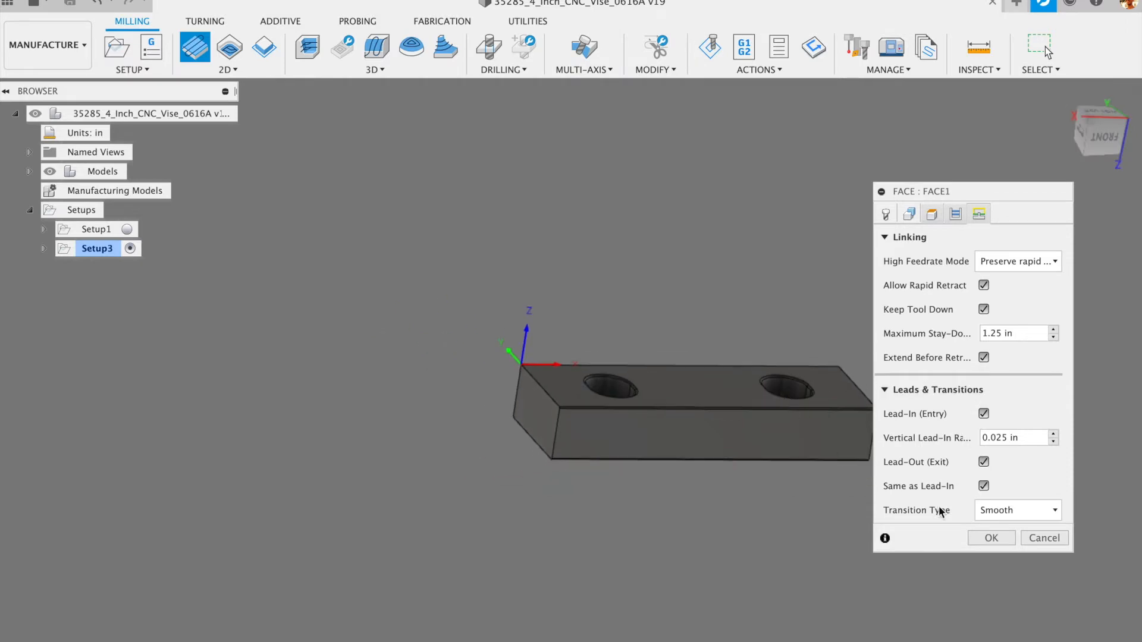
{"action": "left_click", "coordinate": [991, 538]}
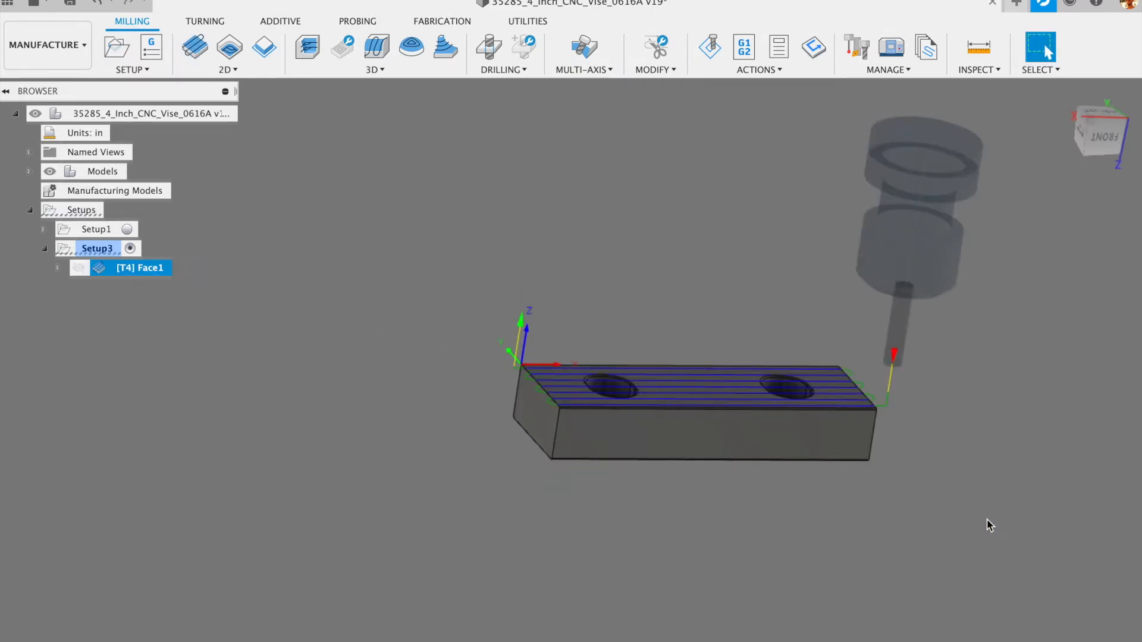
{"action": "scroll", "coordinate": [905, 394], "scroll_direction": "up", "scroll_amount": 4}
{"action": "scroll", "coordinate": [903, 399], "scroll_direction": "down", "scroll_amount": 2}
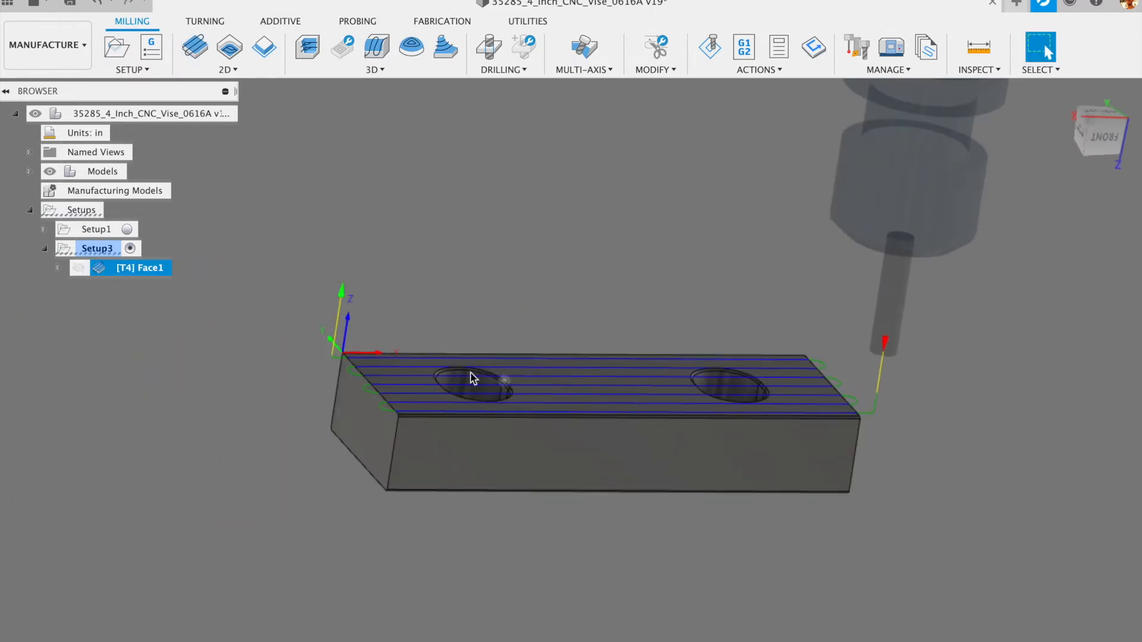
{"action": "scroll", "coordinate": [301, 357], "scroll_direction": "up", "scroll_amount": 5}
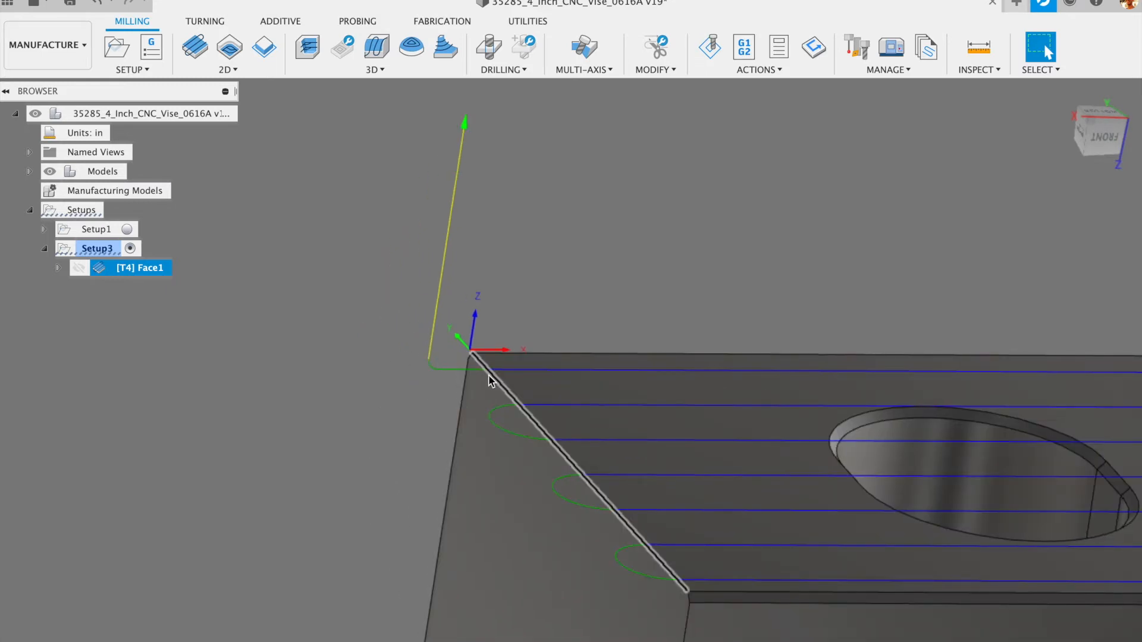
{"action": "scroll", "coordinate": [485, 374], "scroll_direction": "down", "scroll_amount": 1}
{"action": "scroll", "coordinate": [484, 374], "scroll_direction": "up", "scroll_amount": 4}
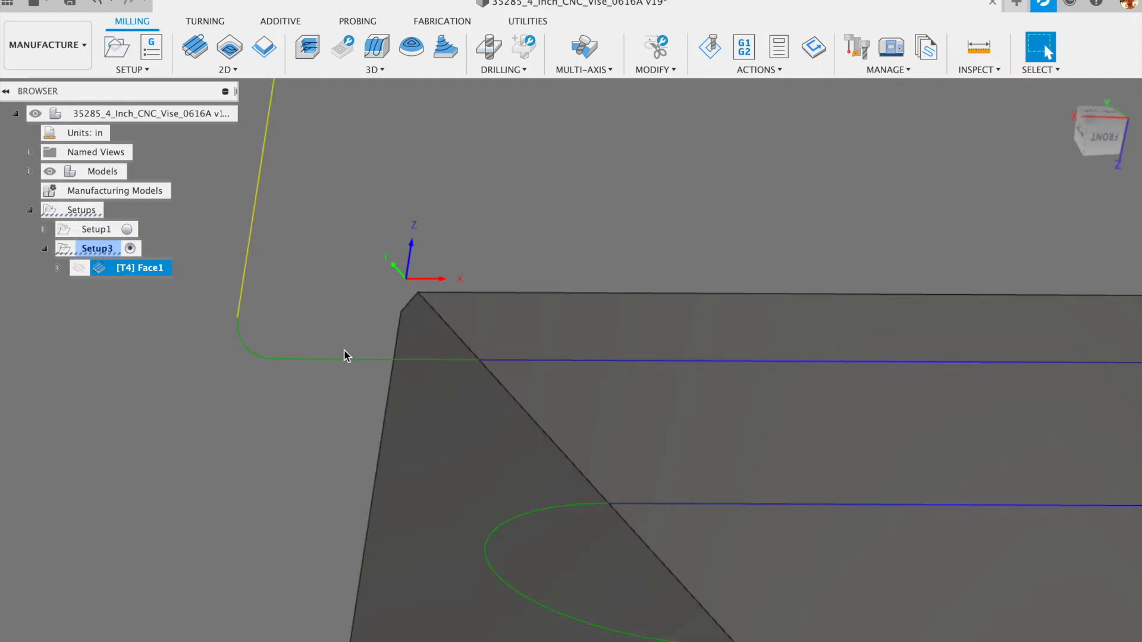
{"action": "scroll", "coordinate": [326, 347], "scroll_direction": "down", "scroll_amount": 6}
{"action": "middle_click_drag", "start_coordinate": [766, 463], "coordinate": [753, 496], "text": "shift"}
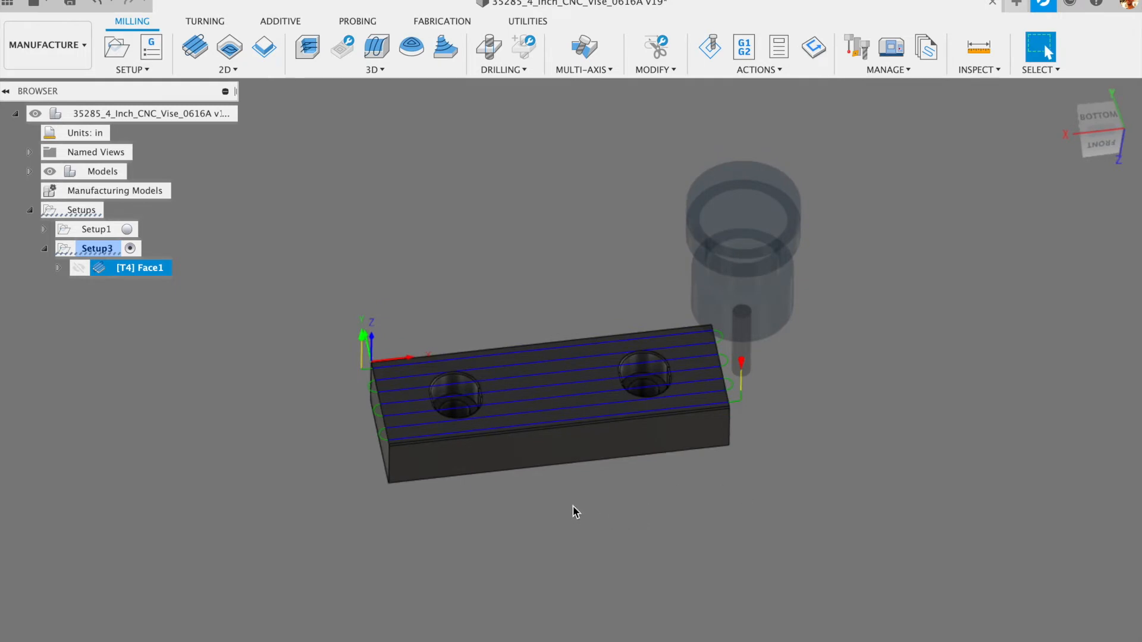
{"action": "scroll", "coordinate": [576, 464], "scroll_direction": "up", "scroll_amount": 4}
{"action": "scroll", "coordinate": [580, 467], "scroll_direction": "down", "scroll_amount": 3}
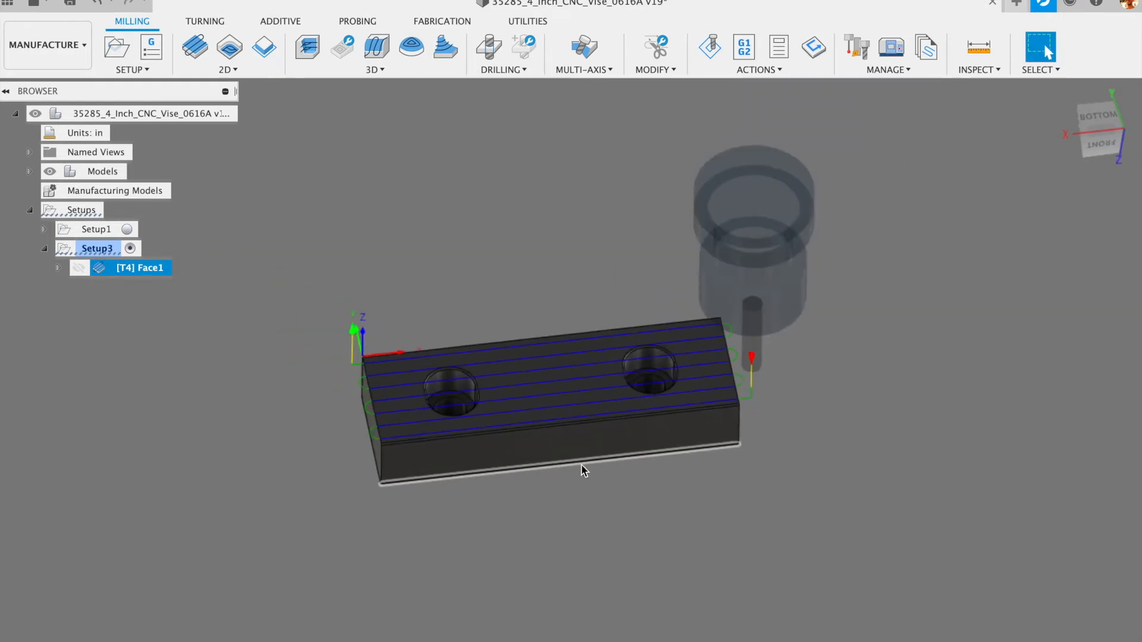
- Edit Face1 and change its Pass Extension from 0 to 0.25 in
{"action": "right_click", "coordinate": [123, 268]}
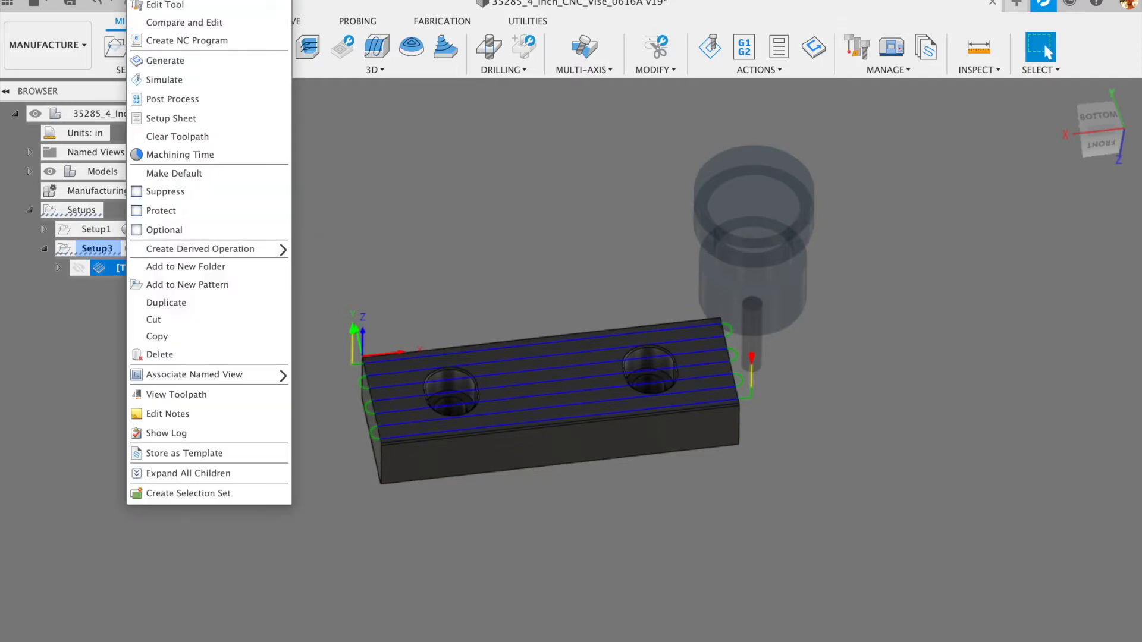
{"action": "left_click", "coordinate": [156, 0]}
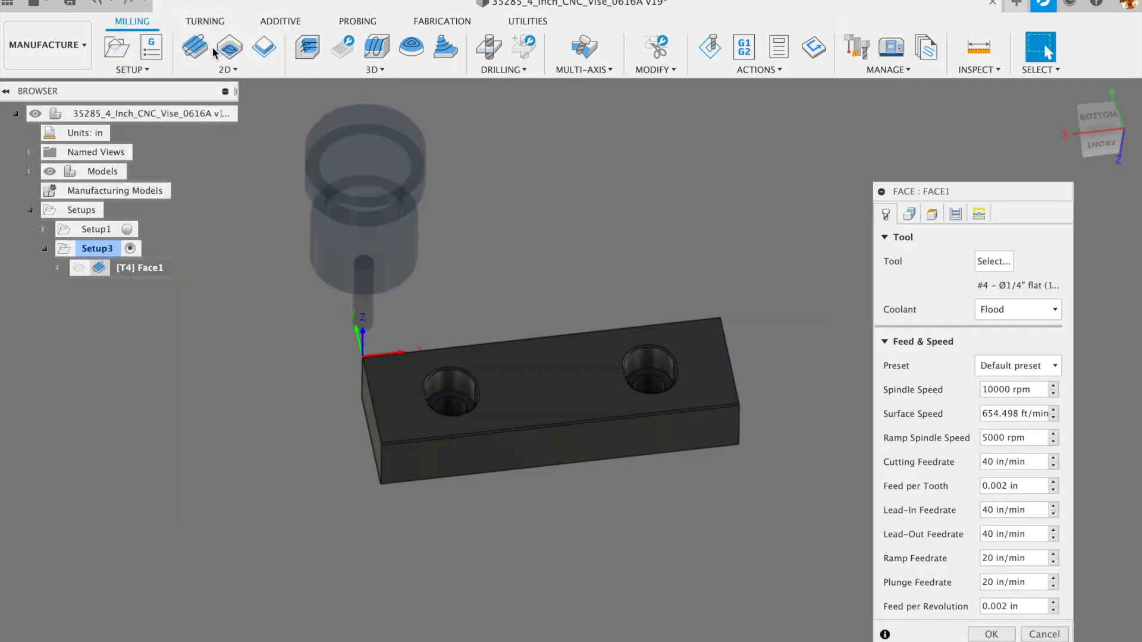
{"action": "left_click", "coordinate": [955, 214]}
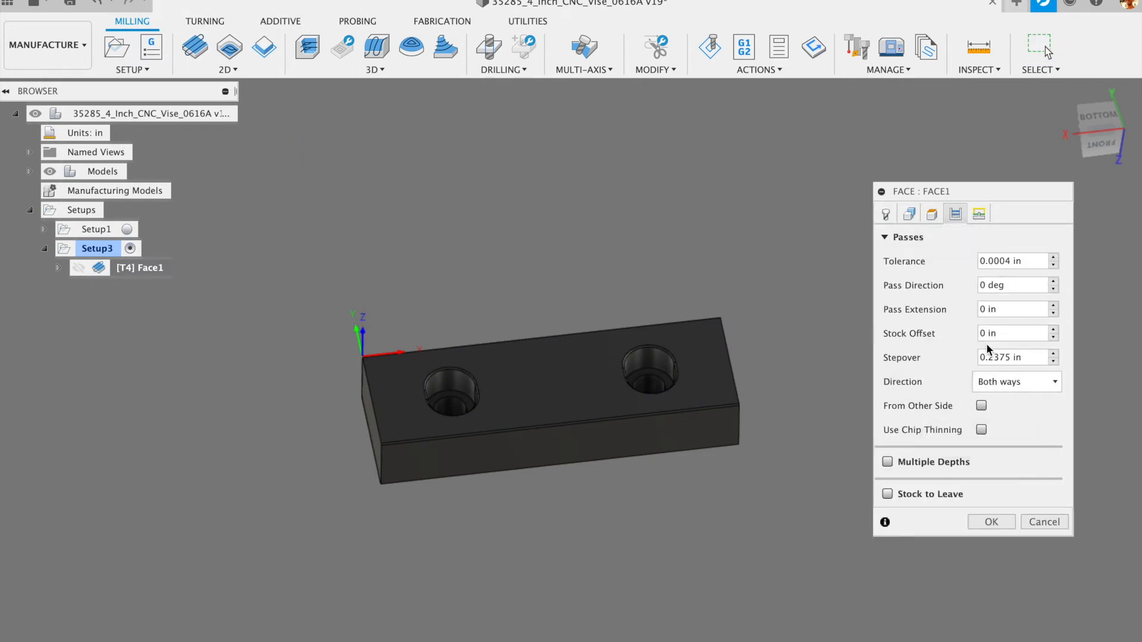
{"action": "left_click_drag", "start_coordinate": [1002, 309], "coordinate": [965, 314]}
{"action": "type", "text": ".25"}
{"action": "left_click", "coordinate": [982, 522]}
{"action": "scroll", "coordinate": [729, 381], "scroll_direction": "up", "scroll_amount": 5}
{"action": "scroll", "coordinate": [728, 375], "scroll_direction": "up", "scroll_amount": 3}
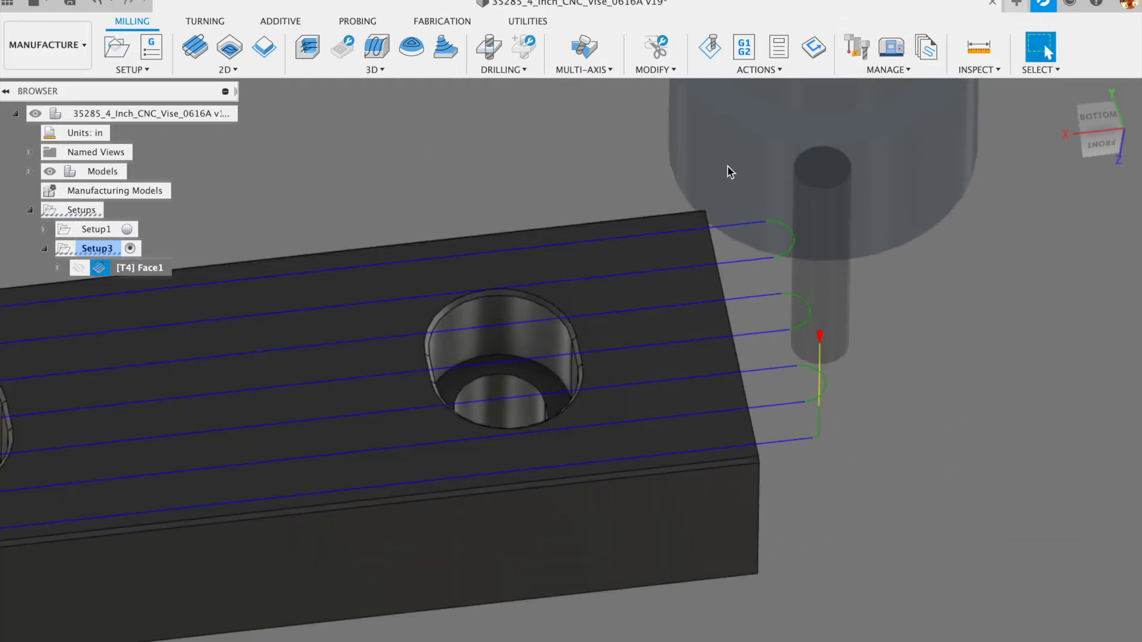
{"action": "scroll", "coordinate": [735, 249], "scroll_direction": "down", "scroll_amount": 2}
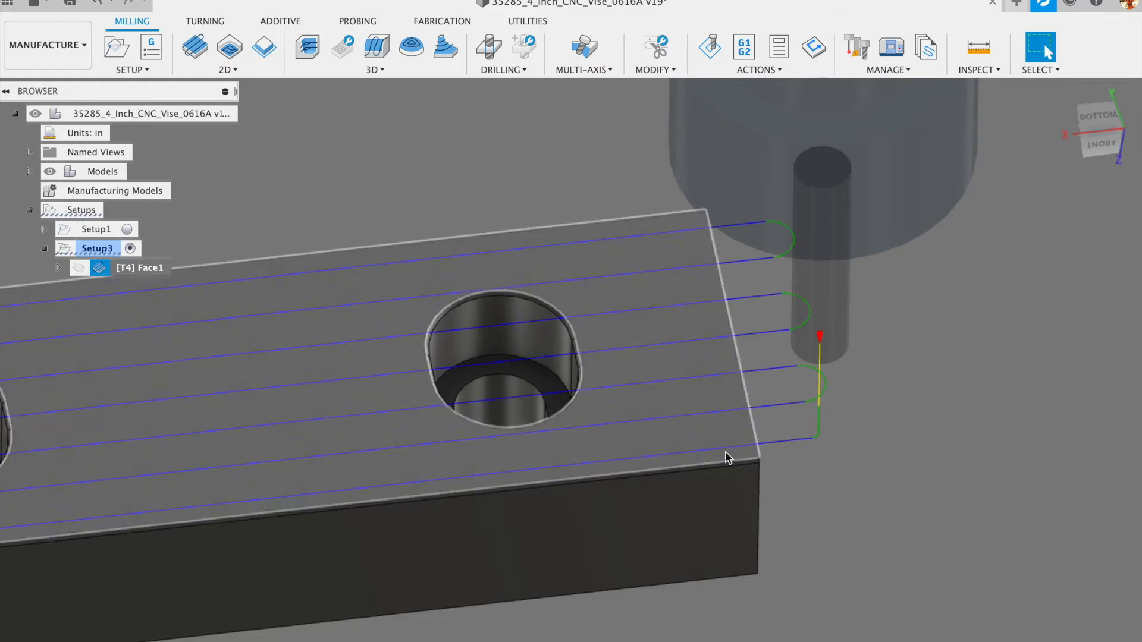
{"action": "scroll", "coordinate": [735, 311], "scroll_direction": "down", "scroll_amount": 3}
{"action": "scroll", "coordinate": [732, 311], "scroll_direction": "down", "scroll_amount": 2}
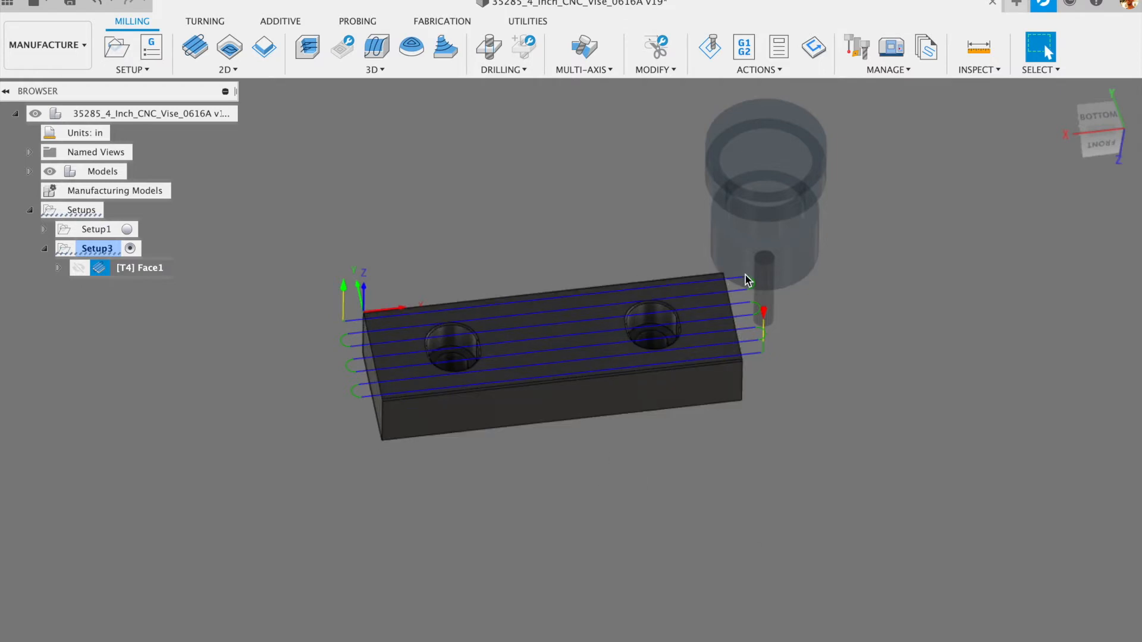
{"action": "scroll", "coordinate": [822, 349], "scroll_direction": "up", "scroll_amount": 5}
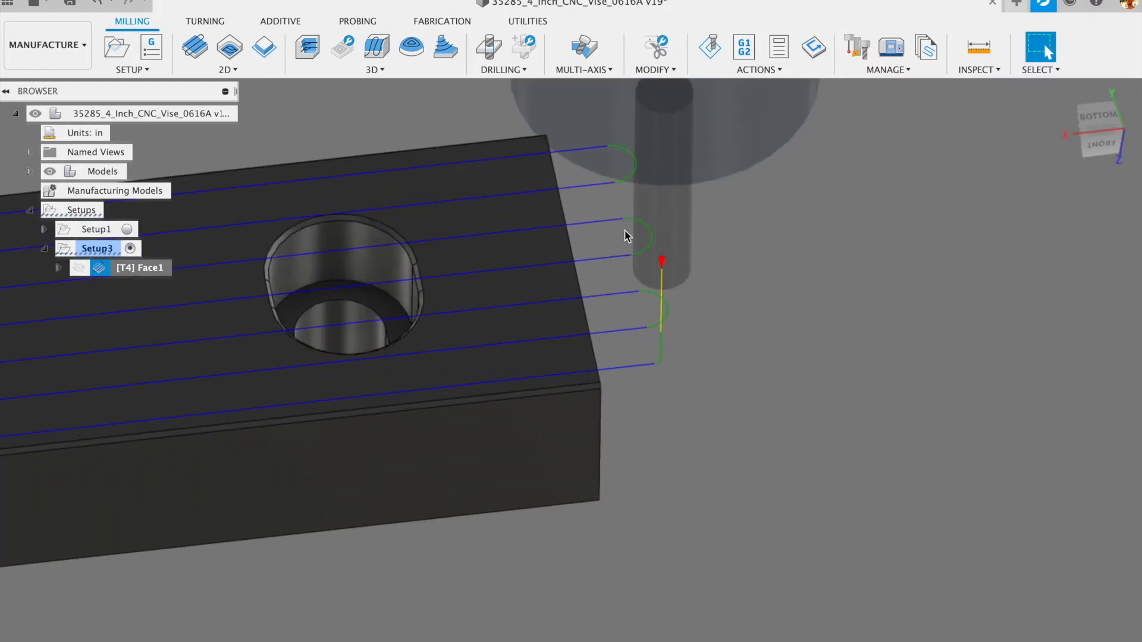
{"action": "scroll", "coordinate": [591, 205], "scroll_direction": "down", "scroll_amount": 2}
{"action": "scroll", "coordinate": [925, 314], "scroll_direction": "down", "scroll_amount": 5}
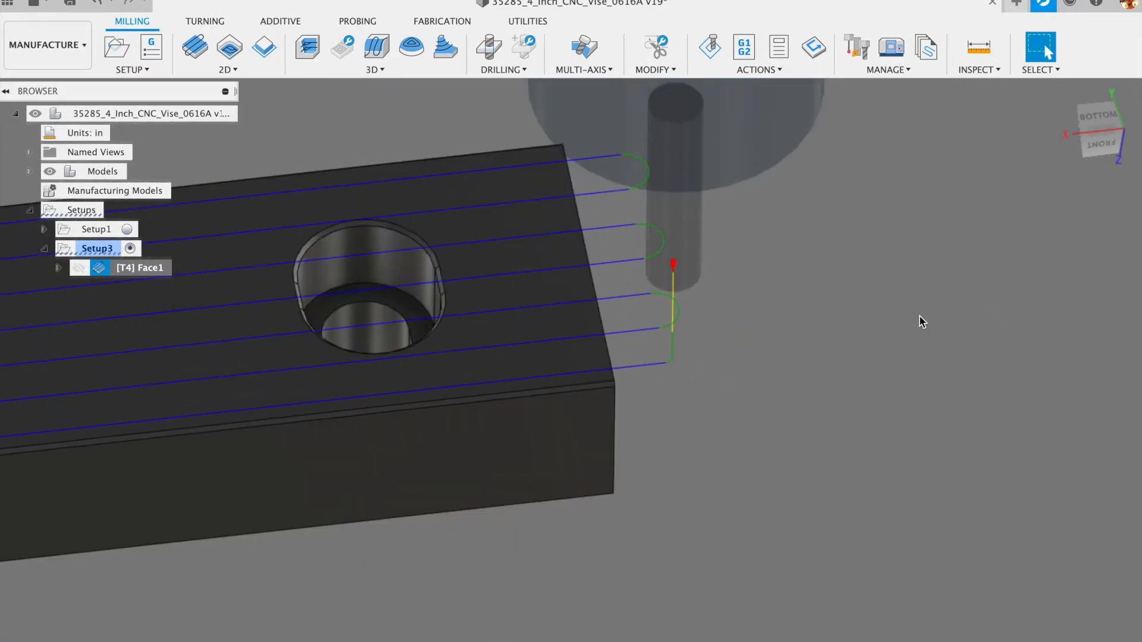
{"action": "scroll", "coordinate": [928, 338], "scroll_direction": "down", "scroll_amount": 3}
{"action": "mouse_move", "coordinate": [733, 401]}
{"action": "middle_mouse_down", "text": "shift"}
{"action": "mouse_move", "coordinate": [736, 458]}
{"action": "mouse_move", "coordinate": [728, 416]}
{"action": "middle_mouse_up", "text": "shift"}
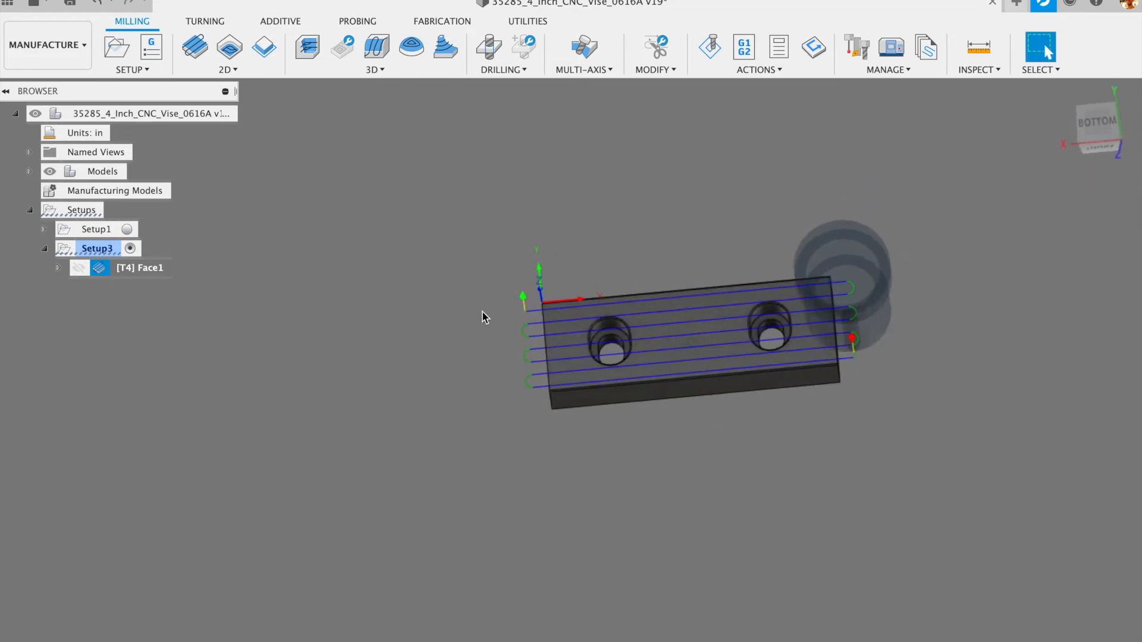
- Save the design as version 20 and bring up the 2D milling operations list
{"action": "left_click", "coordinate": [70, 2]}
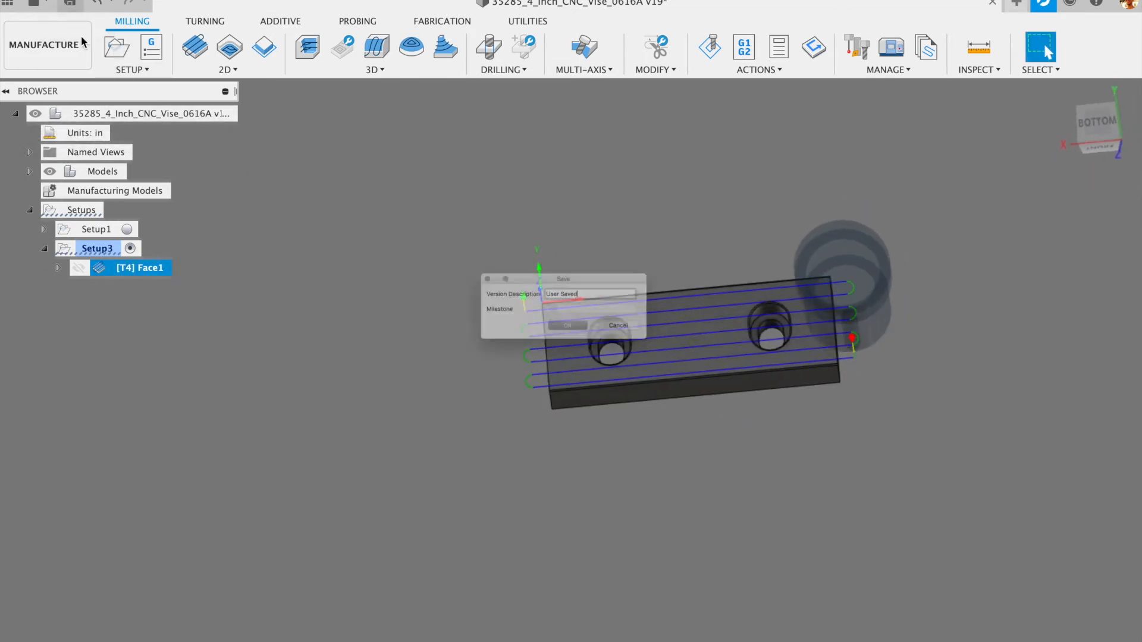
{"action": "left_click", "coordinate": [572, 338]}
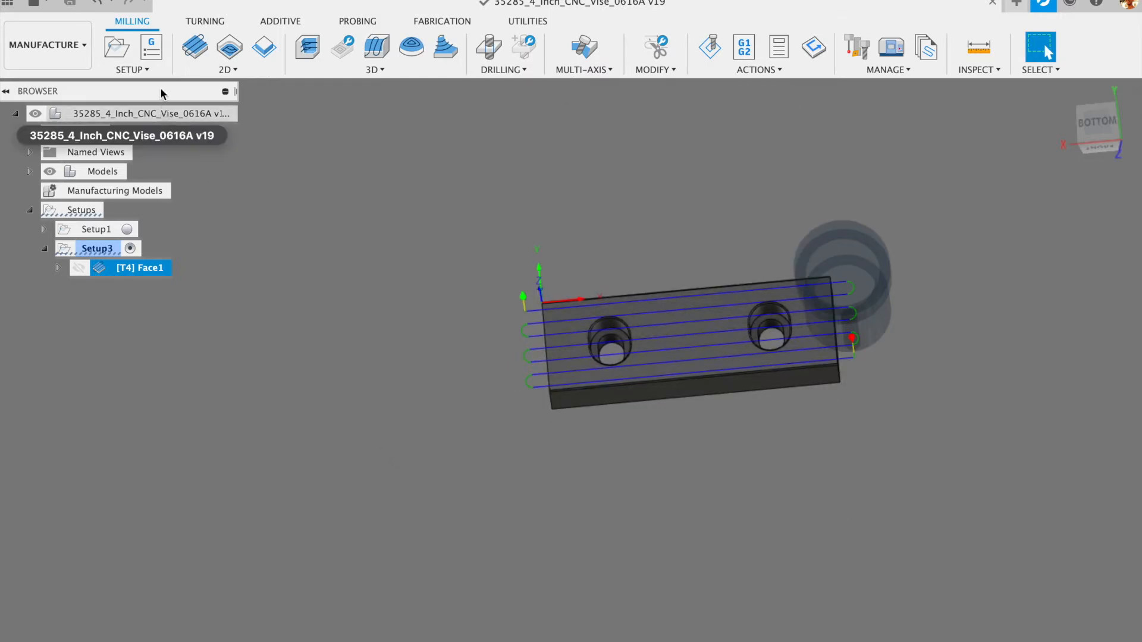
{"action": "left_click", "coordinate": [224, 71]}
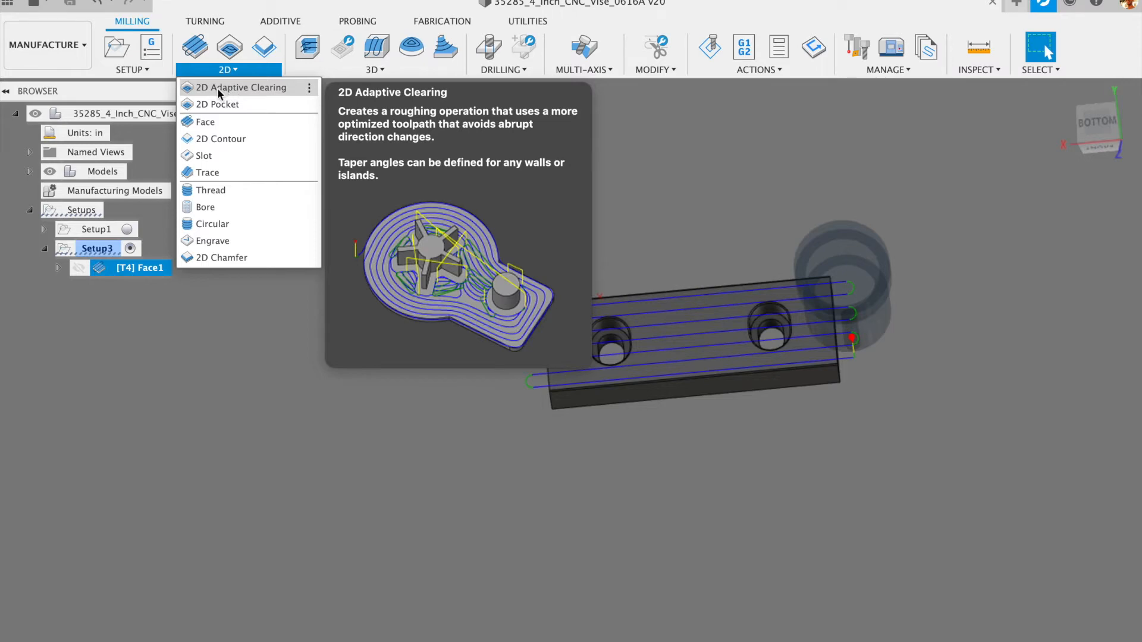
- Zoom in on the left hole and start a 2D Adaptive Clearing operation with the 1/4-inch flat tool
{"action": "left_click", "coordinate": [364, 69]}
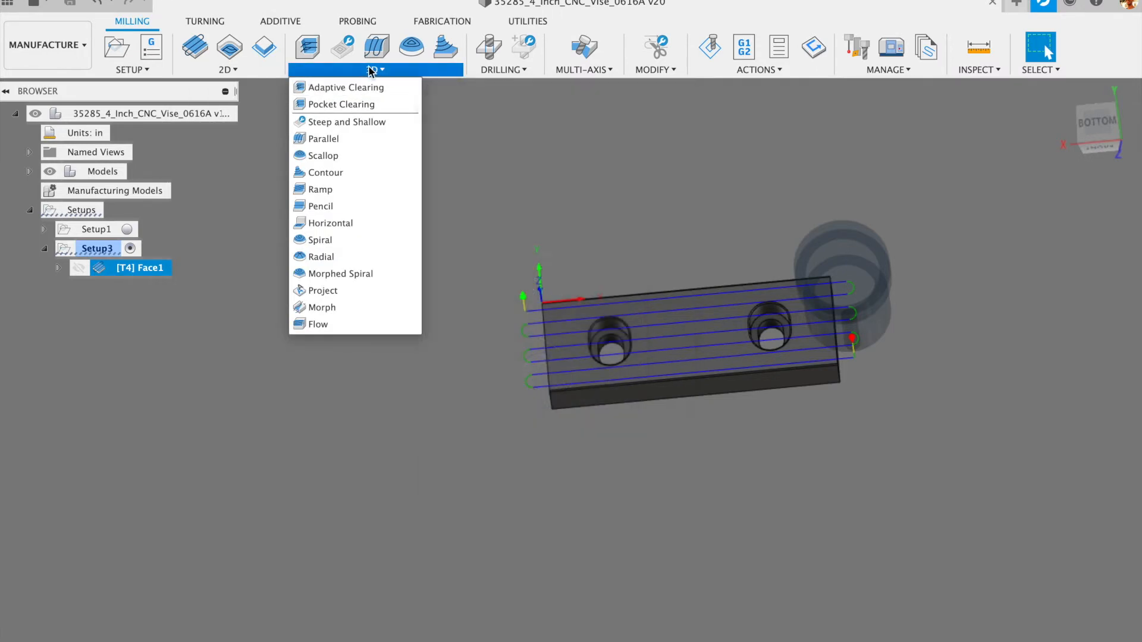
{"action": "left_click", "coordinate": [232, 69]}
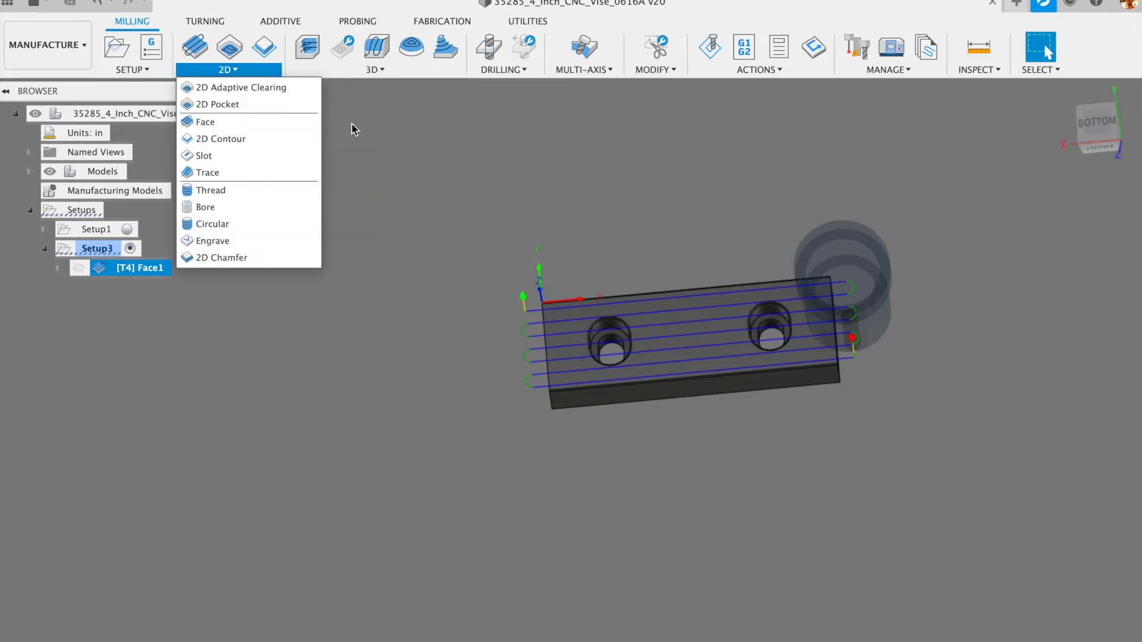
{"action": "scroll", "coordinate": [601, 311], "scroll_direction": "up", "scroll_amount": 3}
{"action": "scroll", "coordinate": [606, 310], "scroll_direction": "up", "scroll_amount": 3}
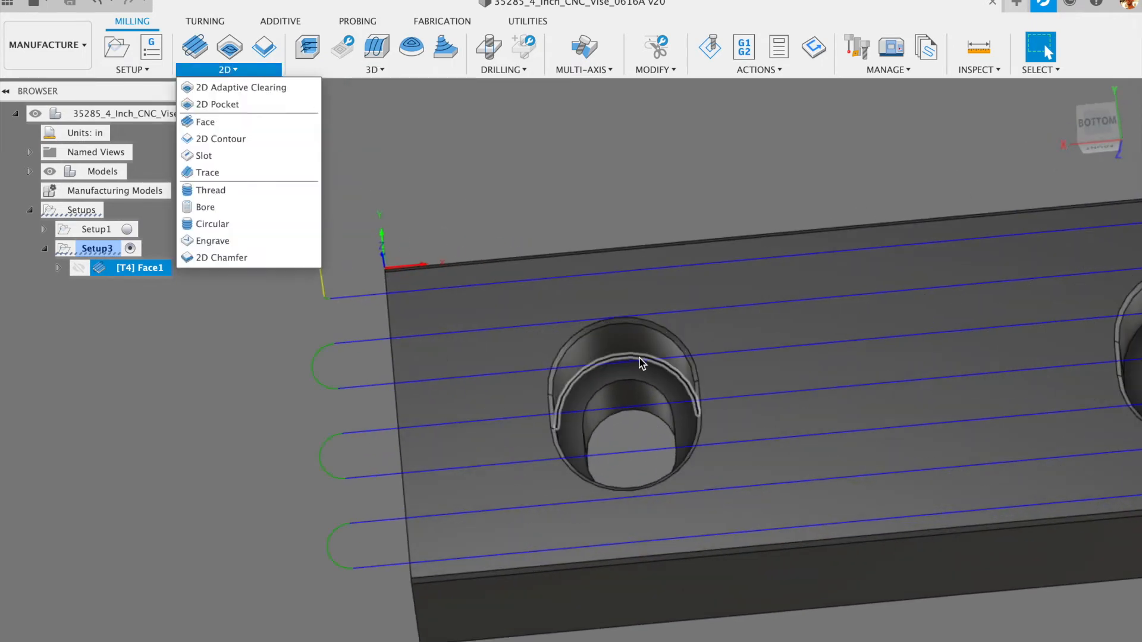
{"action": "scroll", "coordinate": [629, 338], "scroll_direction": "up", "scroll_amount": 4}
{"action": "mouse_move", "coordinate": [654, 366]}
{"action": "middle_mouse_down", "text": "shift"}
{"action": "mouse_move", "coordinate": [652, 326]}
{"action": "mouse_move", "coordinate": [656, 361]}
{"action": "middle_mouse_up", "text": "shift"}
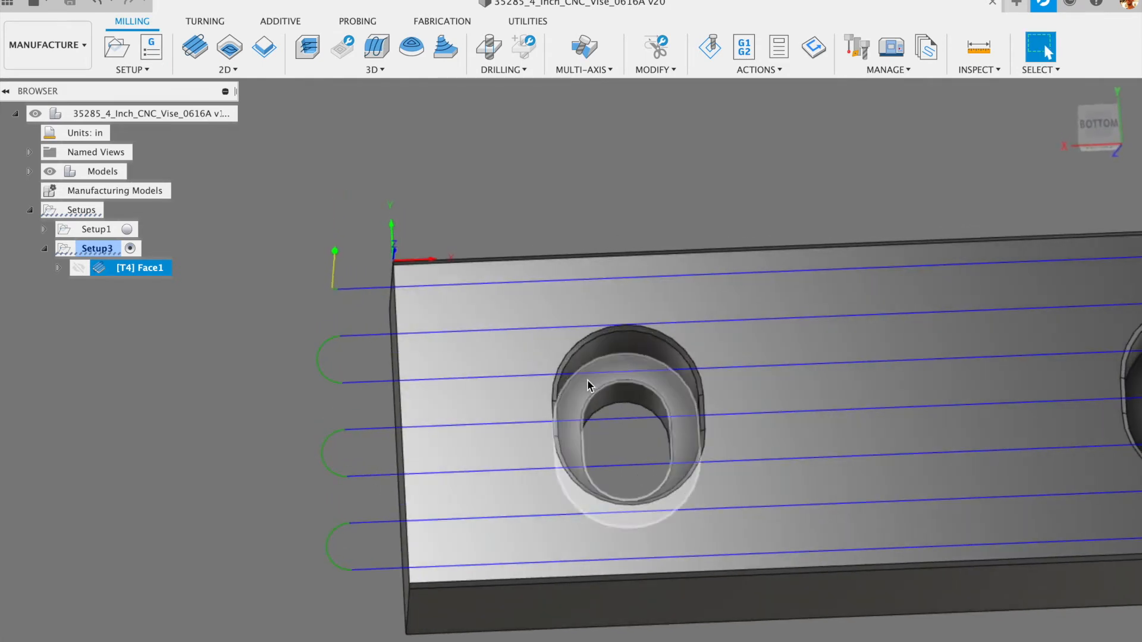
{"action": "left_click", "coordinate": [230, 70]}
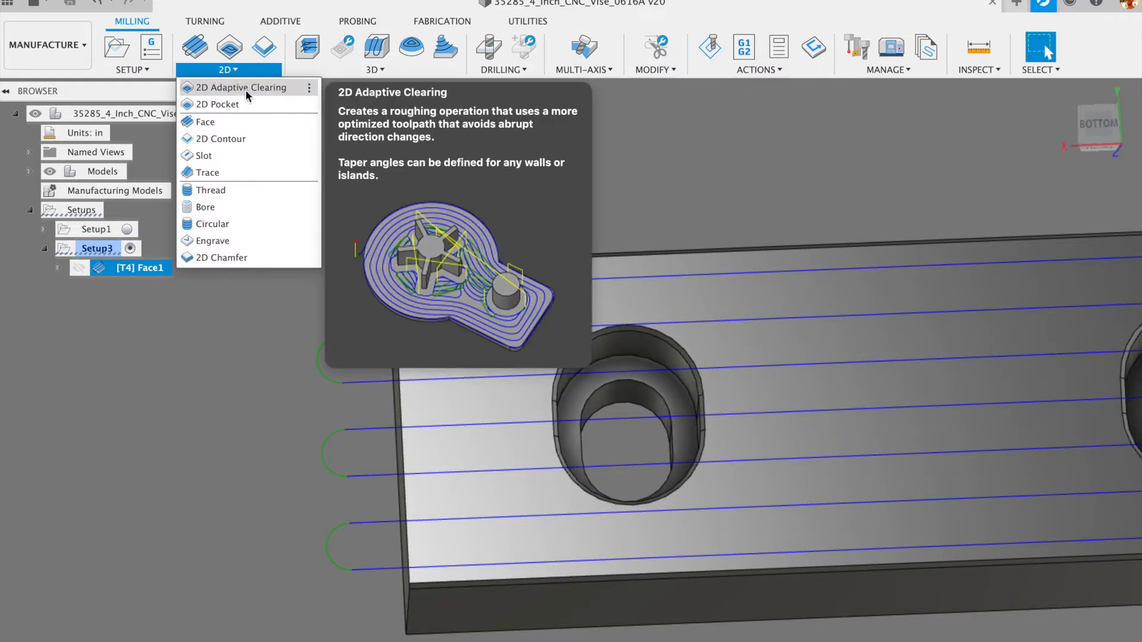
{"action": "left_click", "coordinate": [244, 88]}
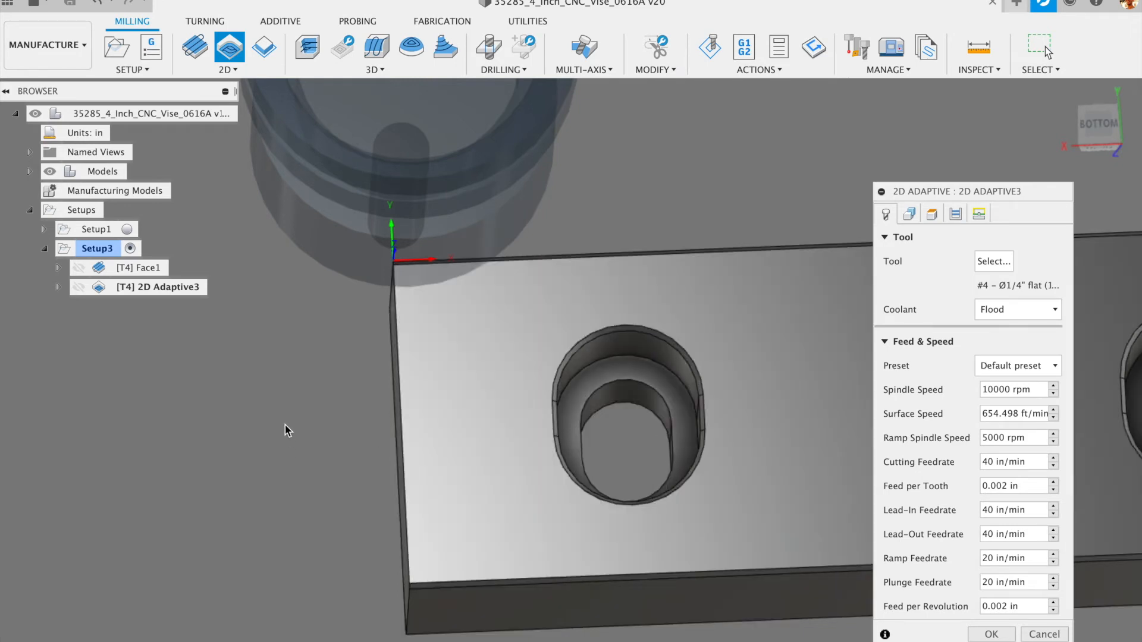
{"action": "scroll", "coordinate": [288, 426], "scroll_direction": "down", "scroll_amount": 3}
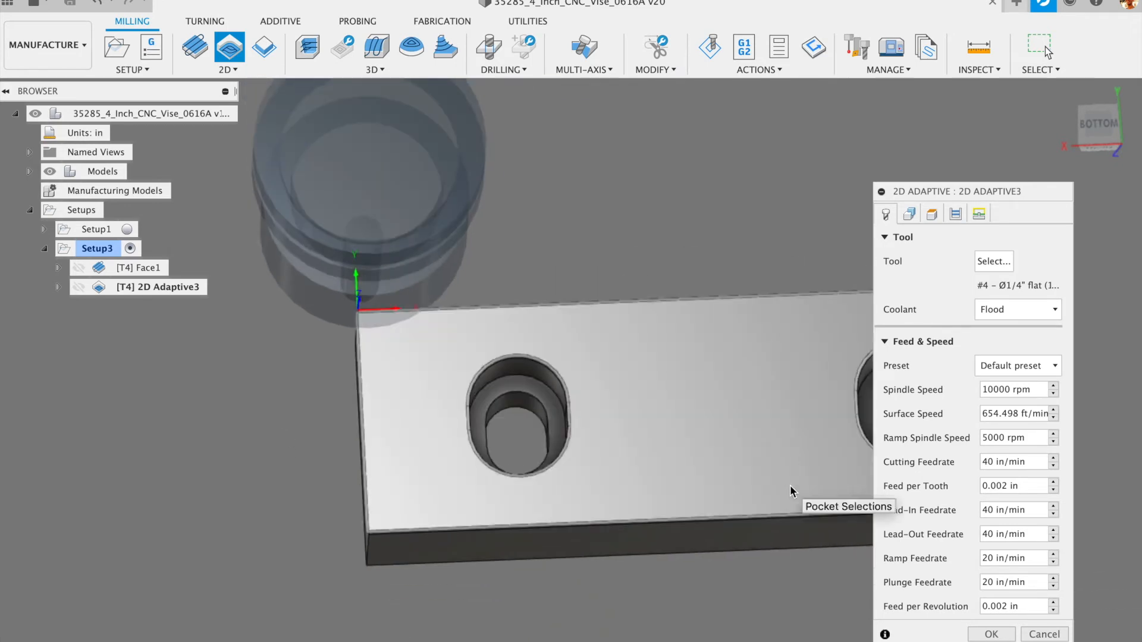
{"action": "left_click", "coordinate": [910, 214]}
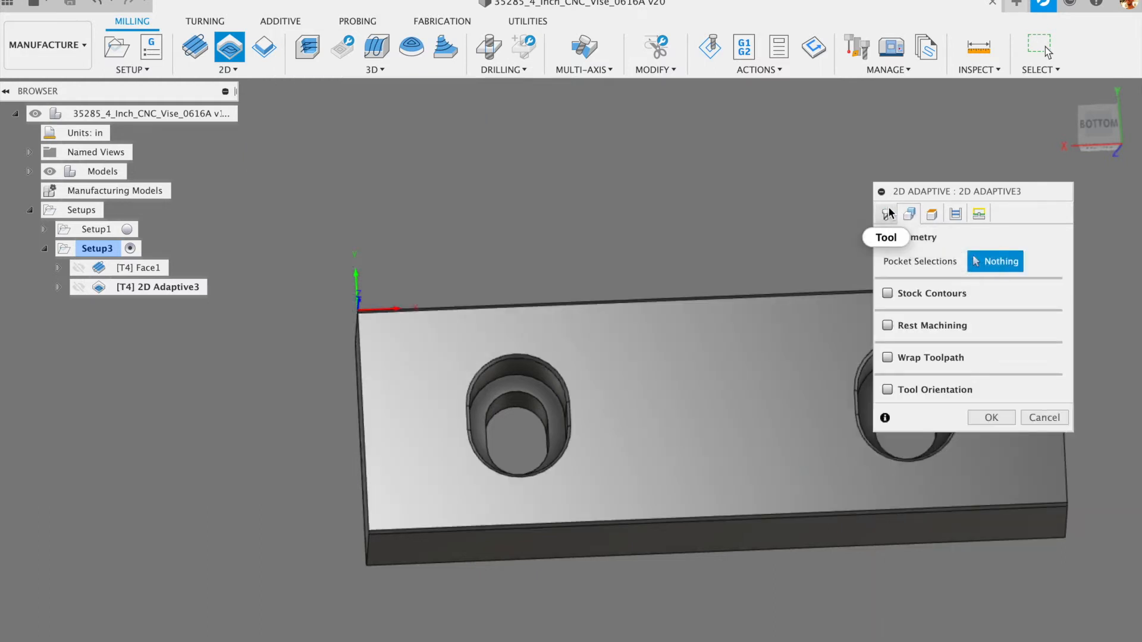
{"action": "left_click", "coordinate": [886, 214]}
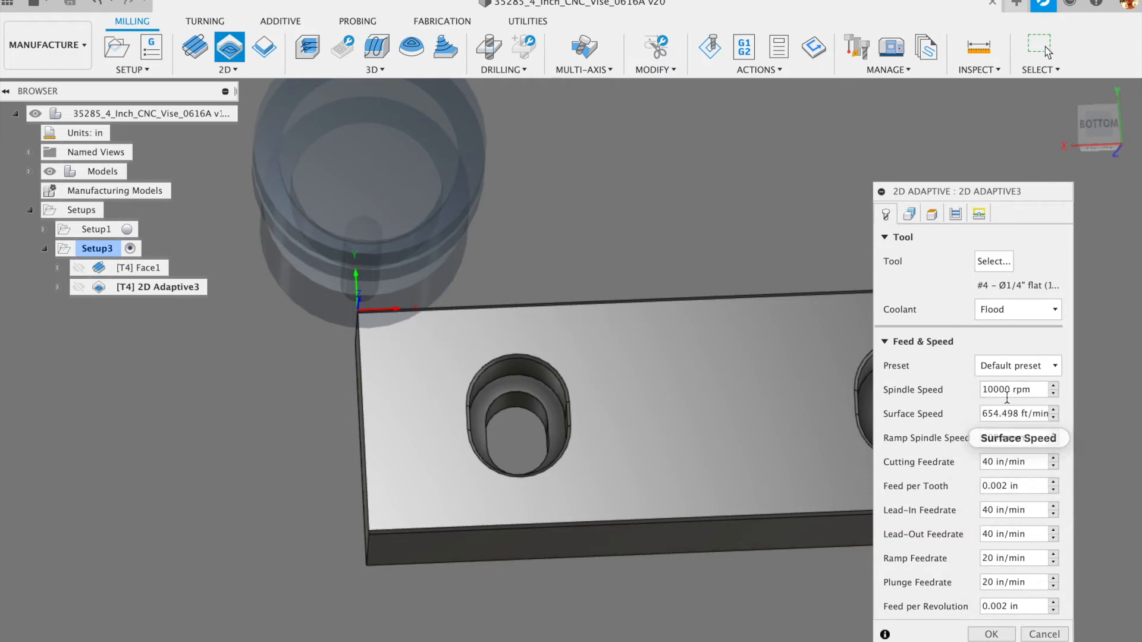
{"action": "left_click", "coordinate": [1032, 393]}
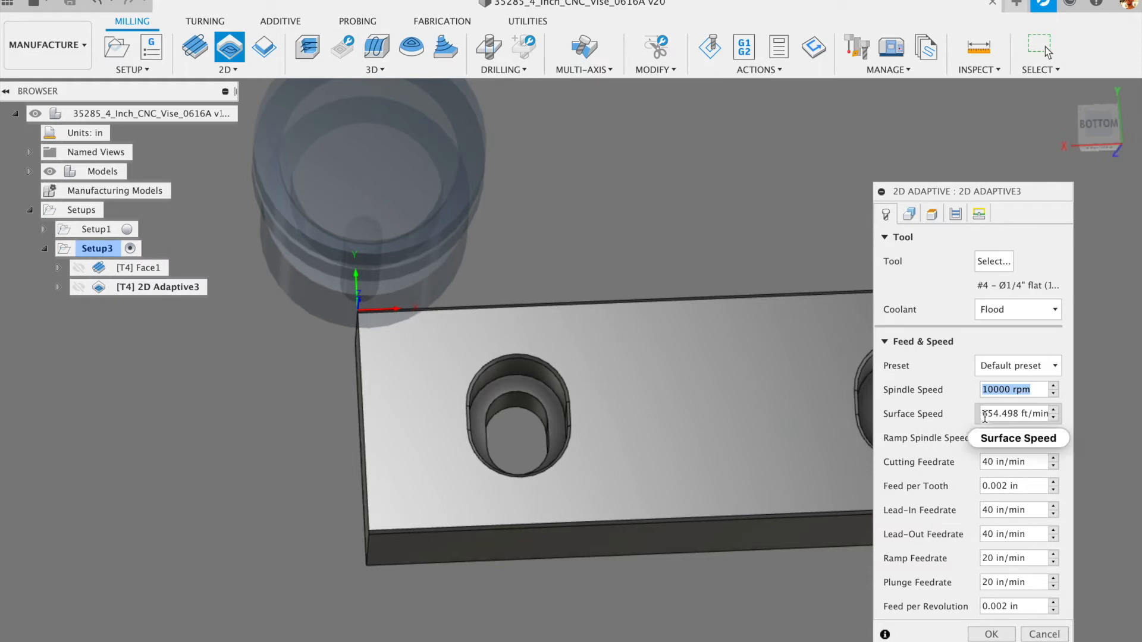
- Pick the left and right counterbored holes as 2D Adaptive3's two pocket chains
{"action": "left_click", "coordinate": [912, 214]}
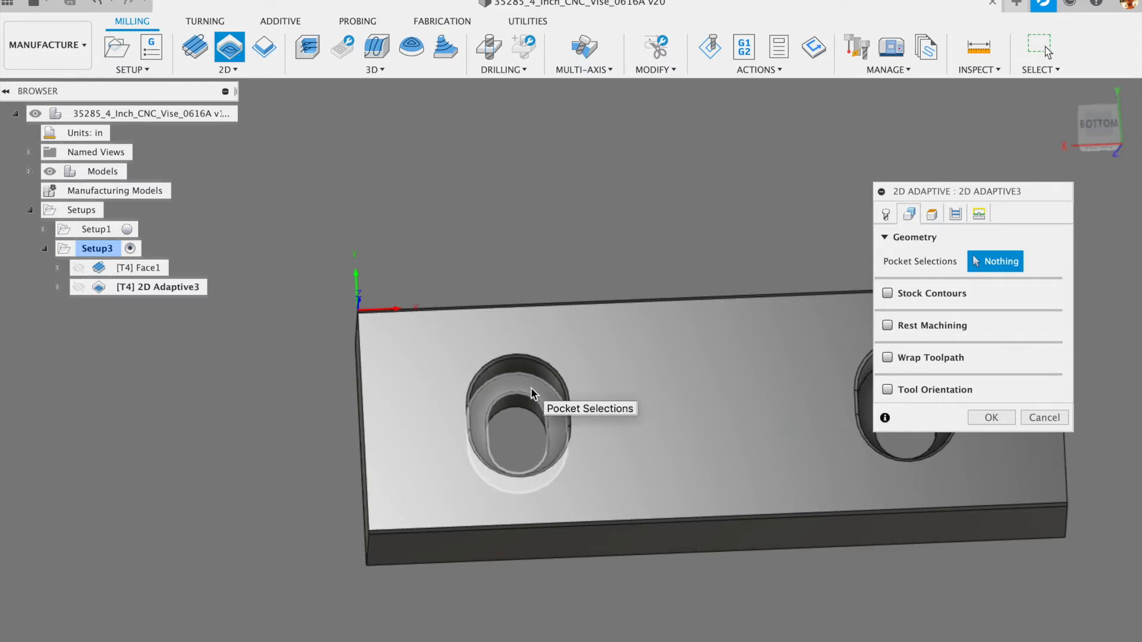
{"action": "left_click", "coordinate": [531, 387]}
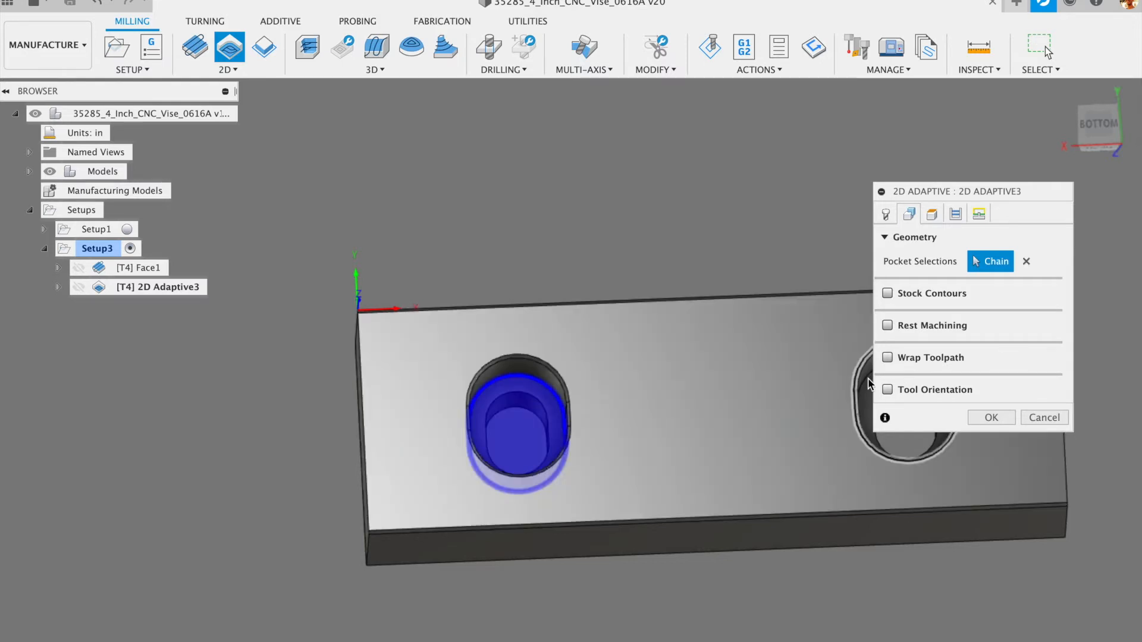
{"action": "left_click", "coordinate": [870, 395]}
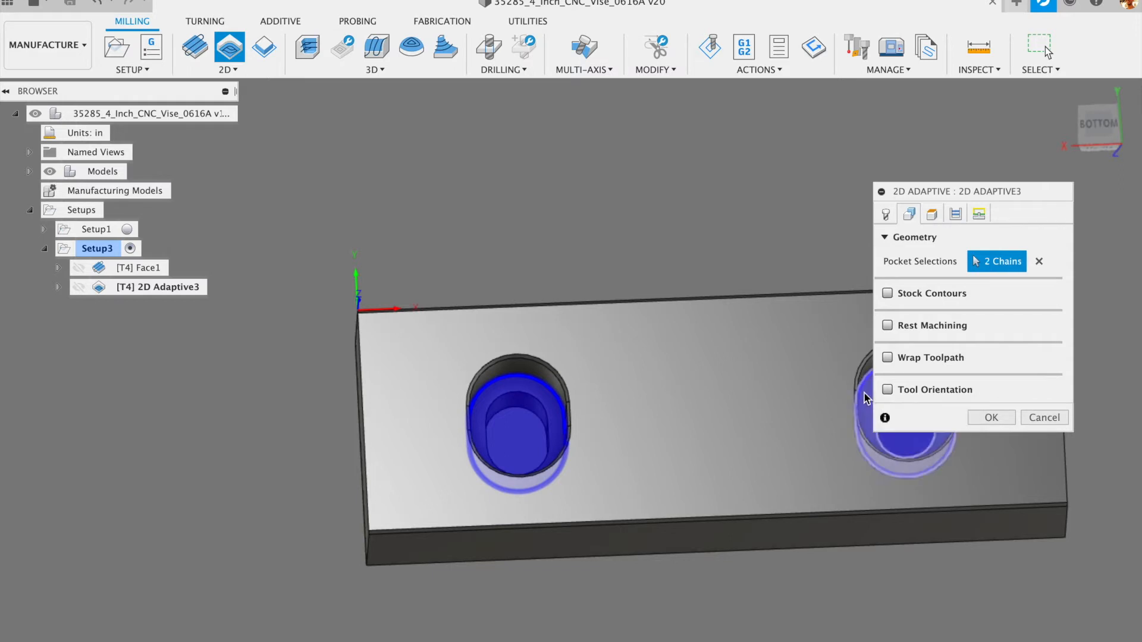
{"action": "scroll", "coordinate": [638, 292], "scroll_direction": "down", "scroll_amount": 4}
{"action": "scroll", "coordinate": [845, 327], "scroll_direction": "up", "scroll_amount": 5}
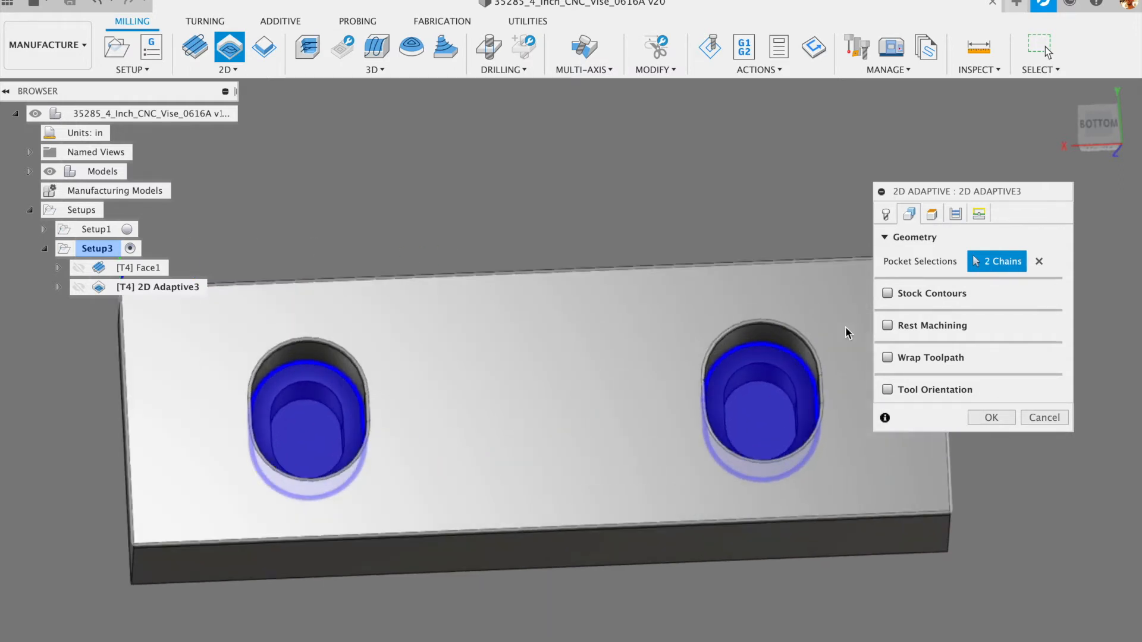
- Check the 0.6 in clearance and 0.2 in retract heights, then show the pass settings
{"action": "left_click", "coordinate": [932, 214]}
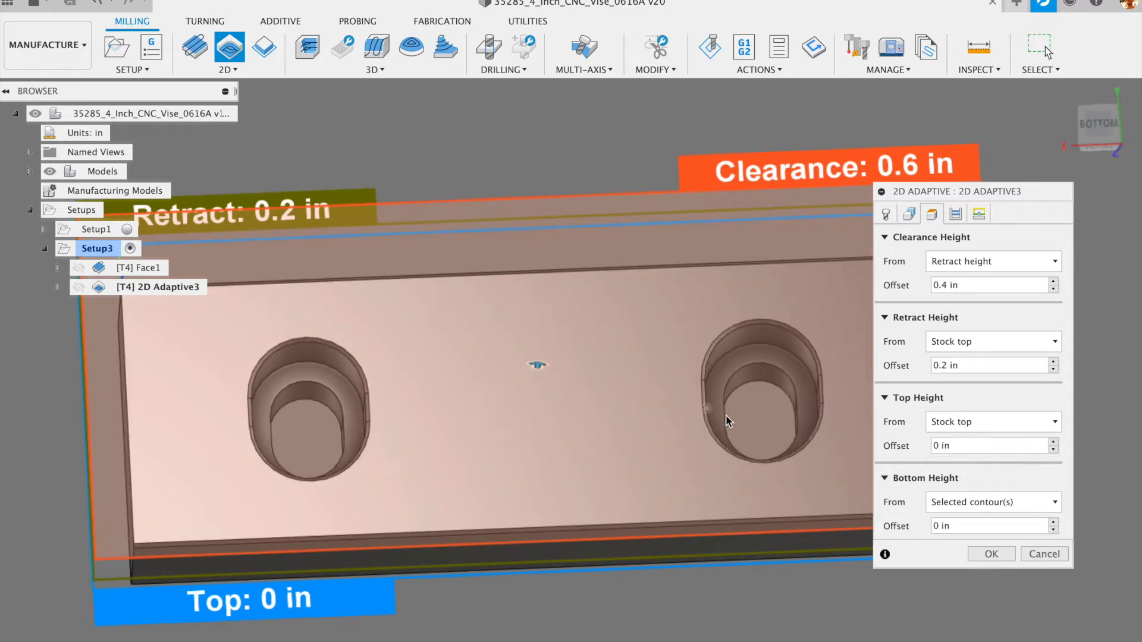
{"action": "middle_click_drag", "start_coordinate": [843, 358], "coordinate": [848, 272], "text": "shift"}
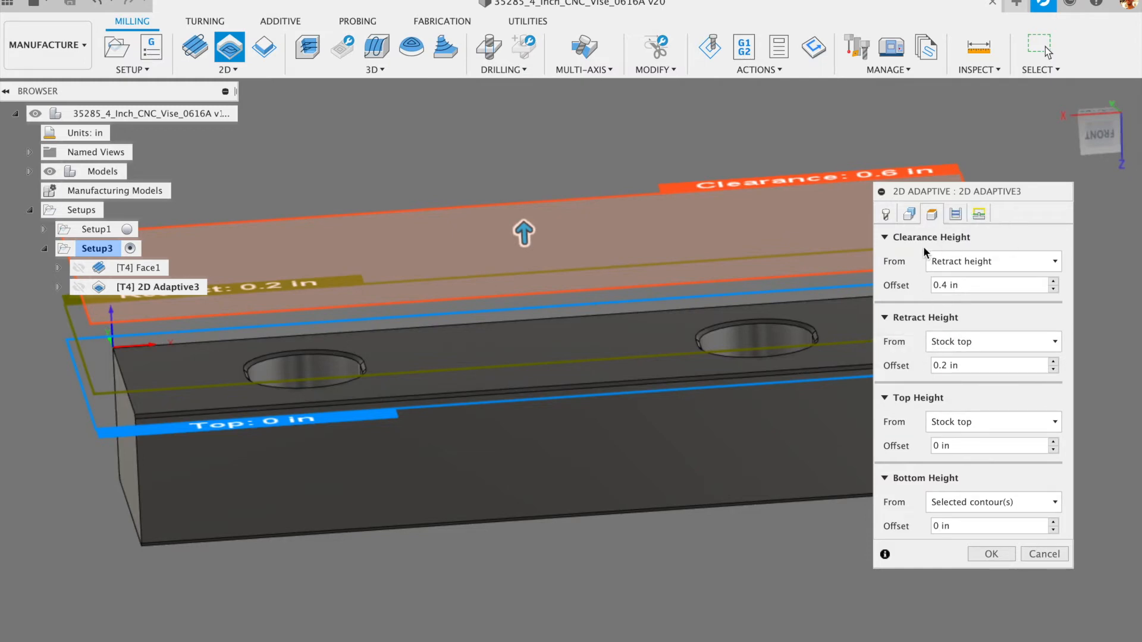
{"action": "middle_click_drag", "start_coordinate": [768, 249], "coordinate": [763, 285], "text": "shift"}
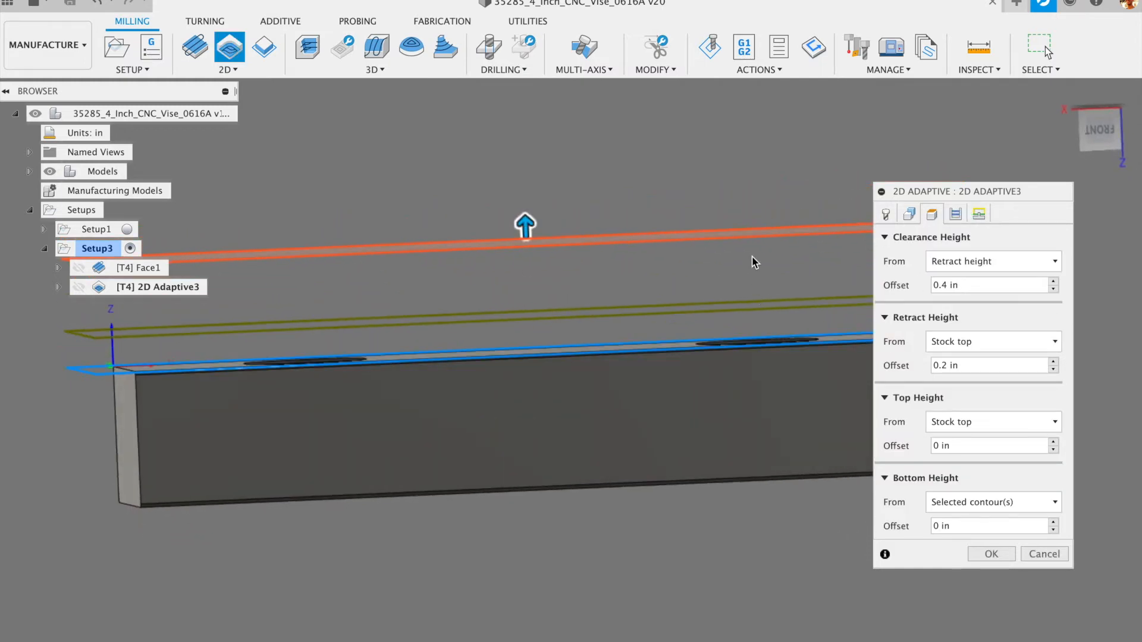
{"action": "left_click", "coordinate": [954, 214]}
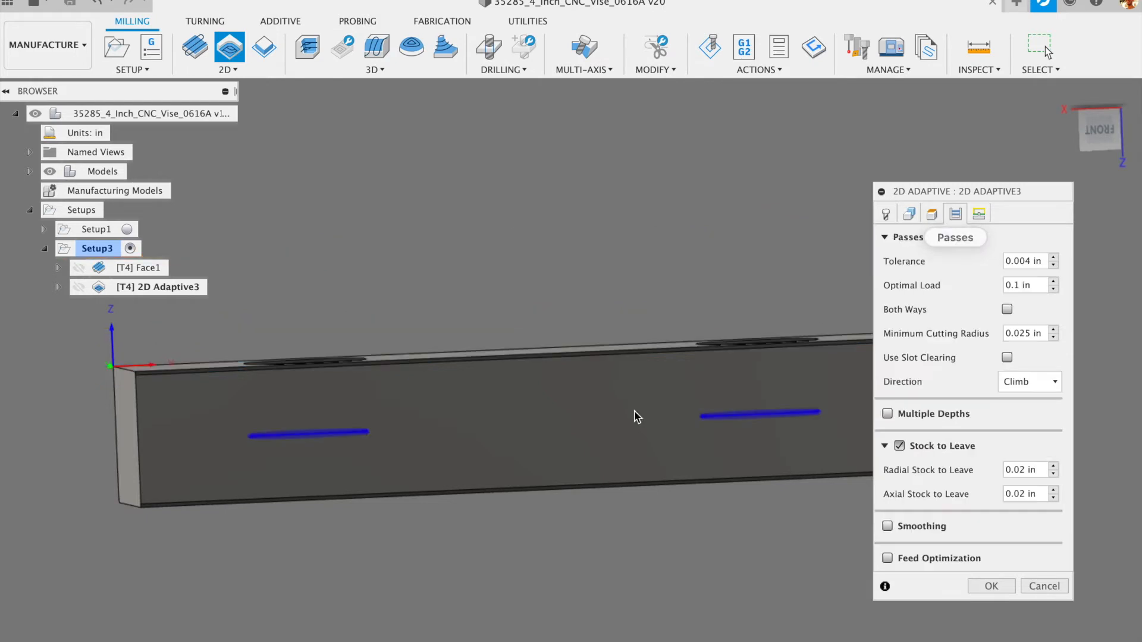
- Turn off leaving stock on the walls and orbit to inspect the pockets
{"action": "middle_click_drag", "start_coordinate": [631, 251], "coordinate": [690, 340], "text": "shift"}
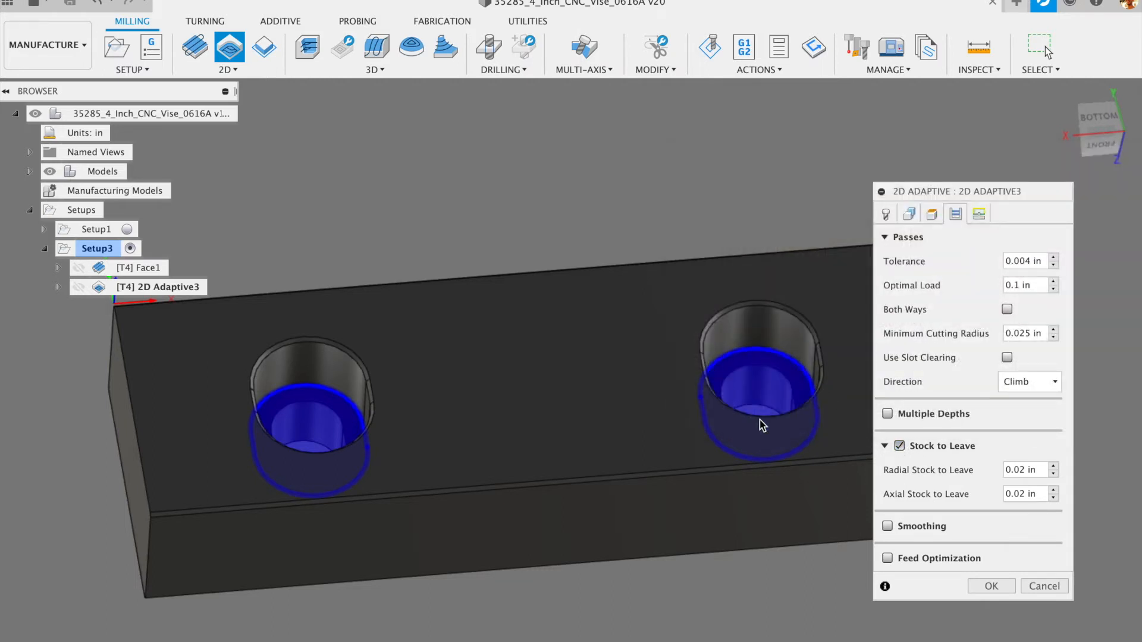
{"action": "left_click", "coordinate": [899, 446]}
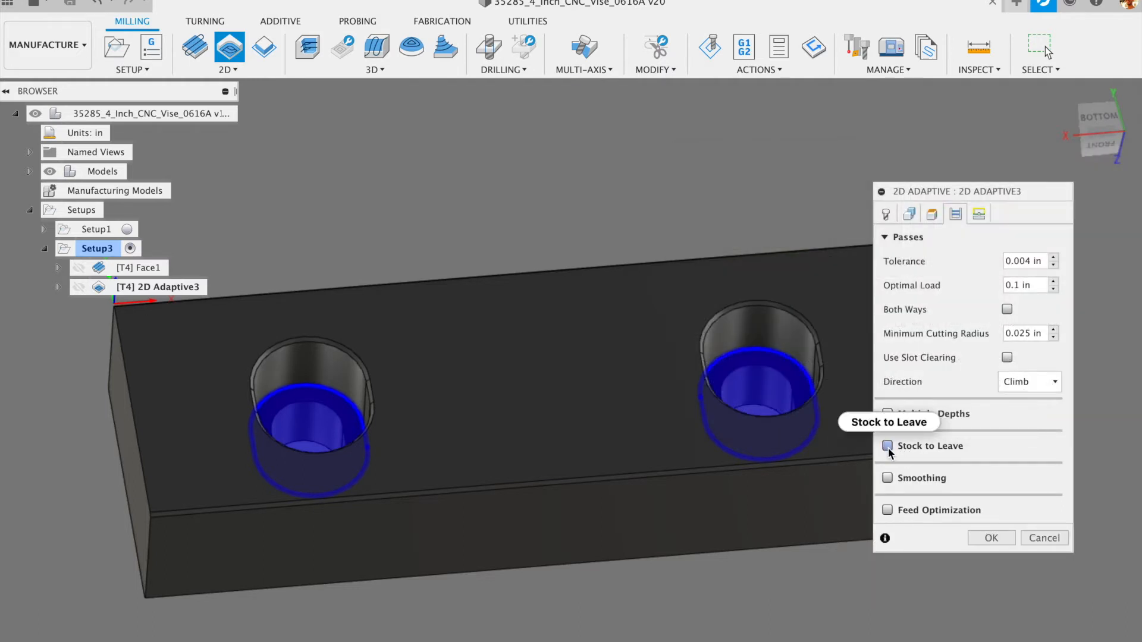
{"action": "left_click", "coordinate": [897, 446]}
{"action": "left_click", "coordinate": [890, 446]}
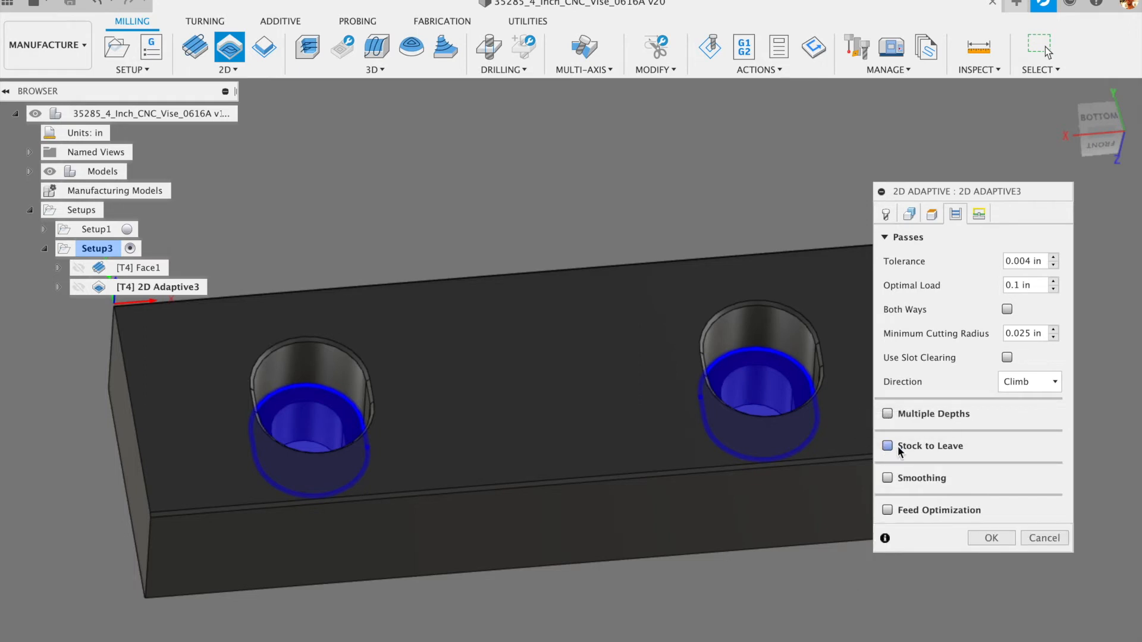
{"action": "scroll", "coordinate": [750, 277], "scroll_direction": "down", "scroll_amount": 3}
{"action": "scroll", "coordinate": [750, 278], "scroll_direction": "up", "scroll_amount": 5}
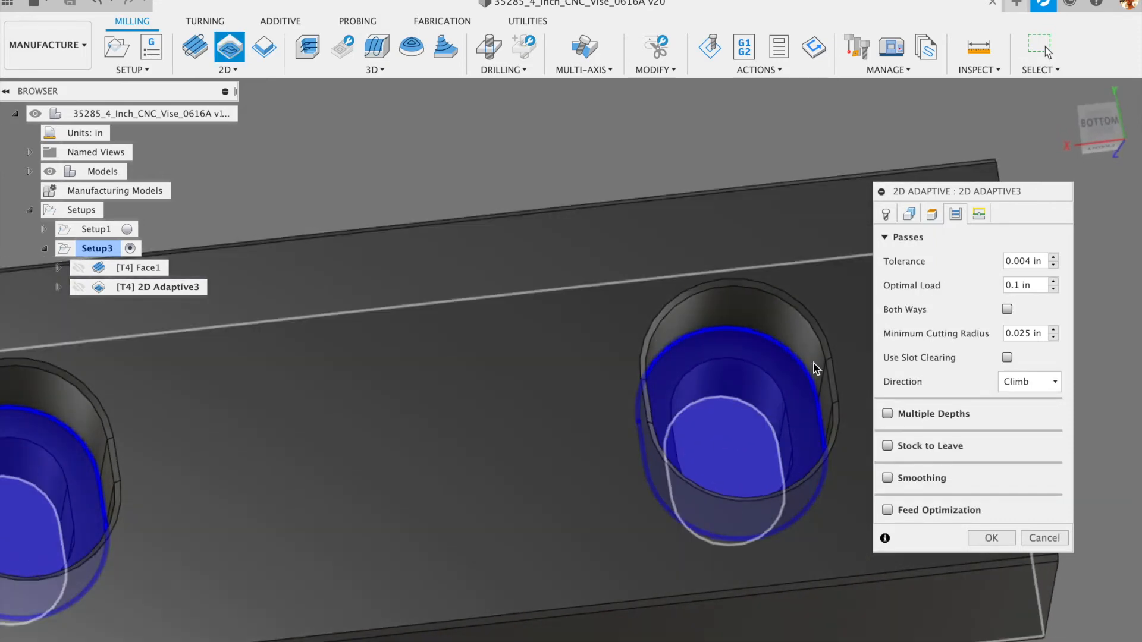
{"action": "middle_click_drag", "start_coordinate": [656, 349], "coordinate": [623, 403], "text": "shift"}
{"action": "scroll", "coordinate": [637, 460], "scroll_direction": "down", "scroll_amount": 5}
{"action": "middle_click_drag", "start_coordinate": [647, 444], "coordinate": [684, 297], "text": "shift"}
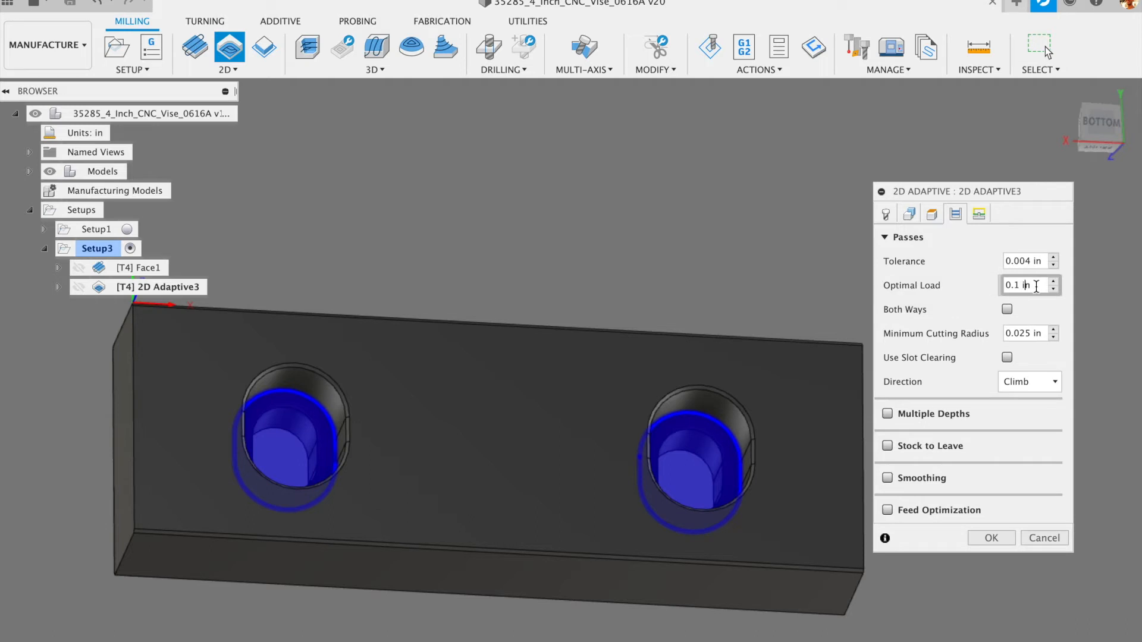
- Keep the Optimal Load at .05 after reviewing the value
{"action": "left_click_drag", "start_coordinate": [1035, 286], "coordinate": [994, 286]}
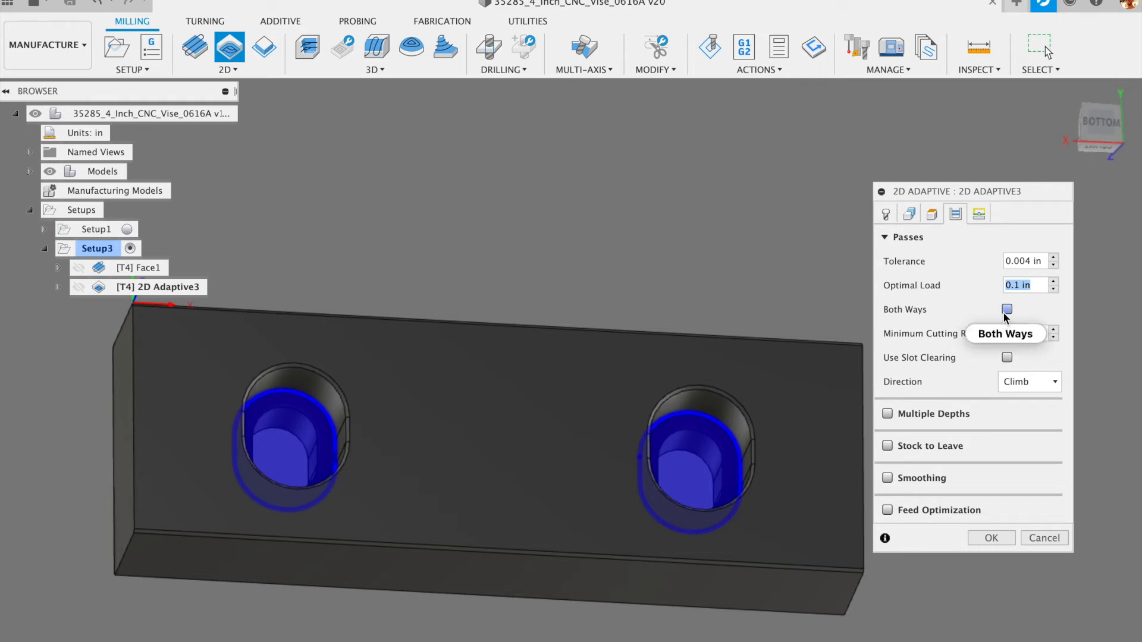
{"action": "mouse_move", "coordinate": [1034, 286]}
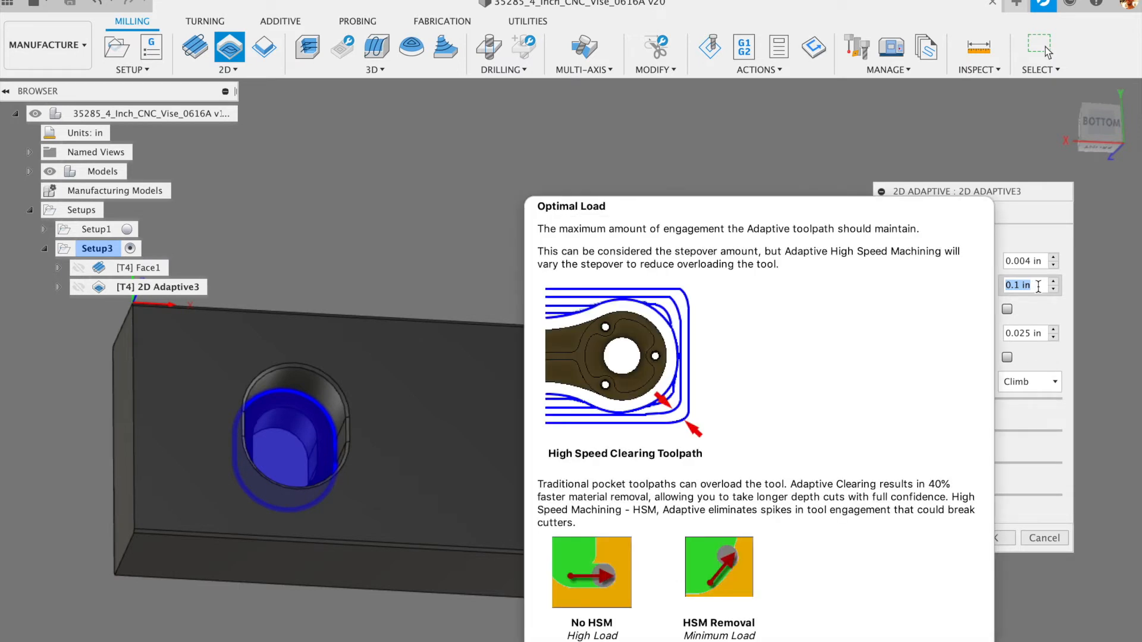
{"action": "type", "text": ".05"}
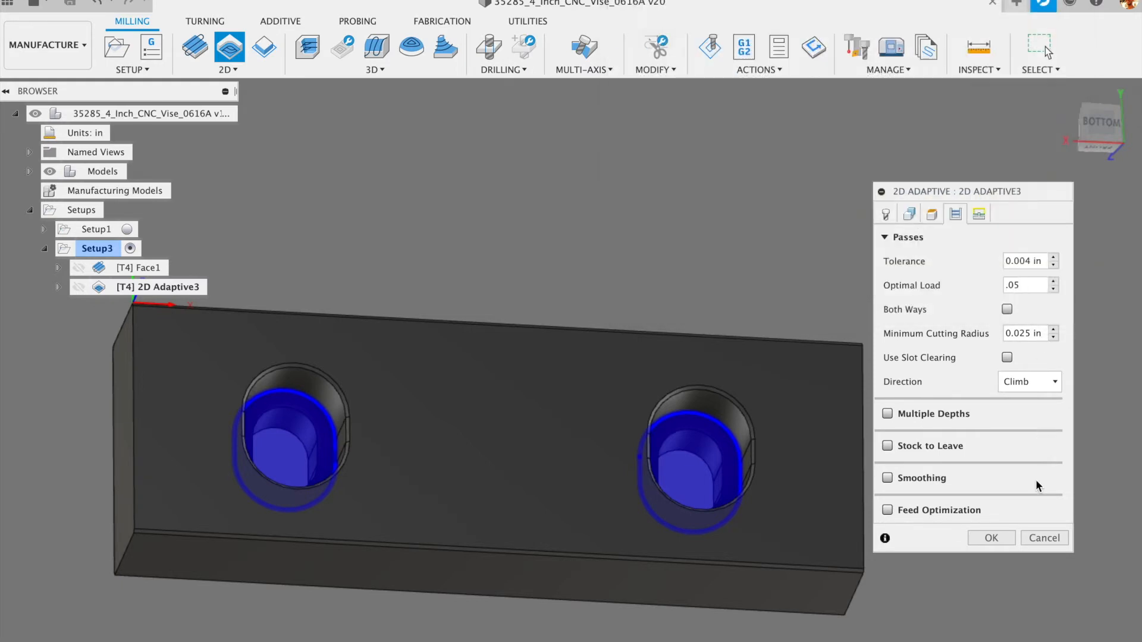
{"action": "left_click", "coordinate": [1029, 284]}
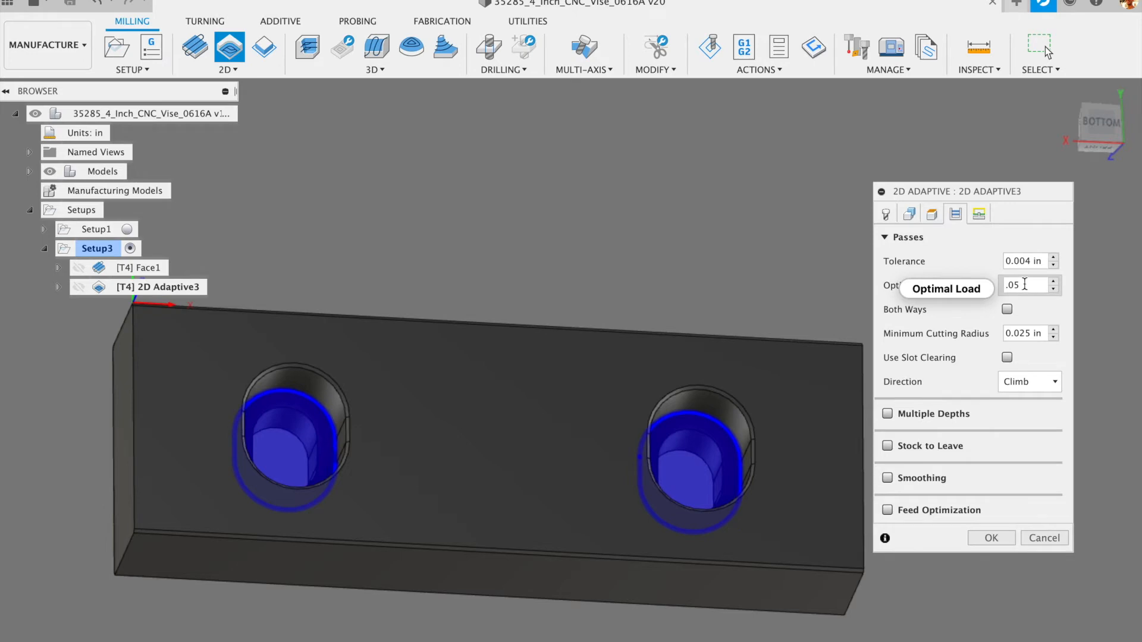
{"action": "left_click_drag", "start_coordinate": [1024, 285], "coordinate": [1005, 286]}
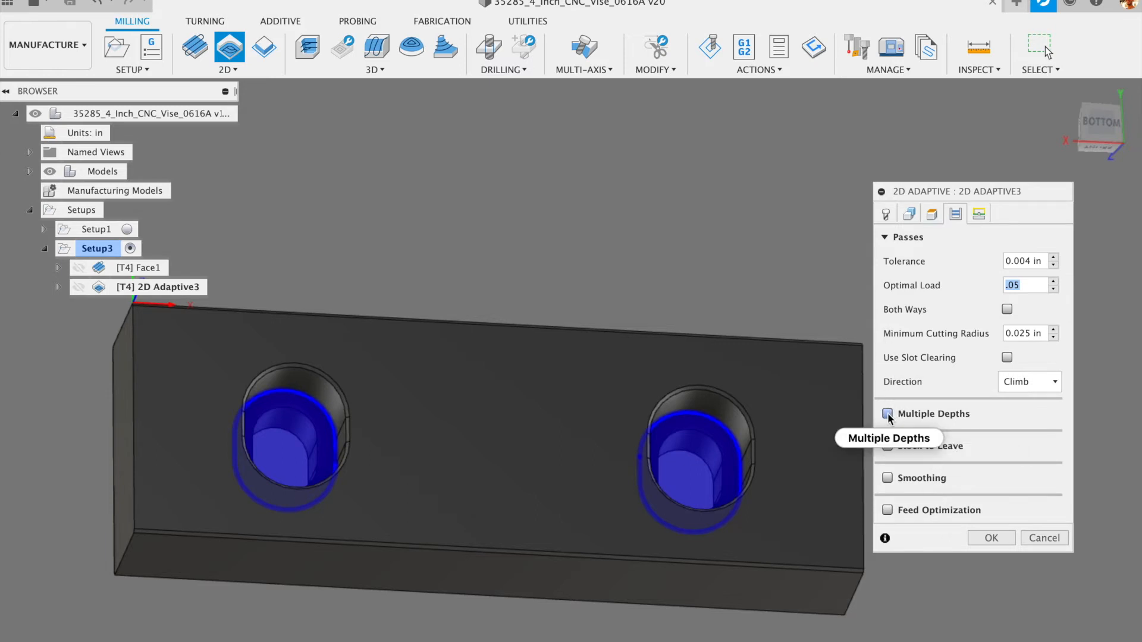
{"action": "mouse_move", "coordinate": [891, 418]}
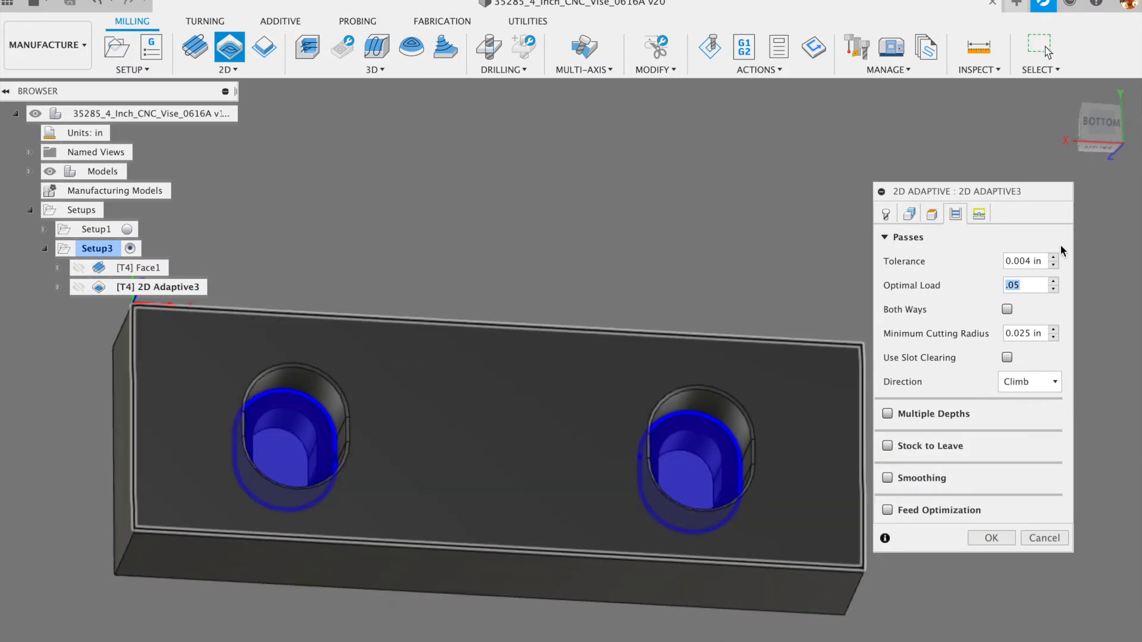
{"action": "left_click", "coordinate": [1021, 285]}
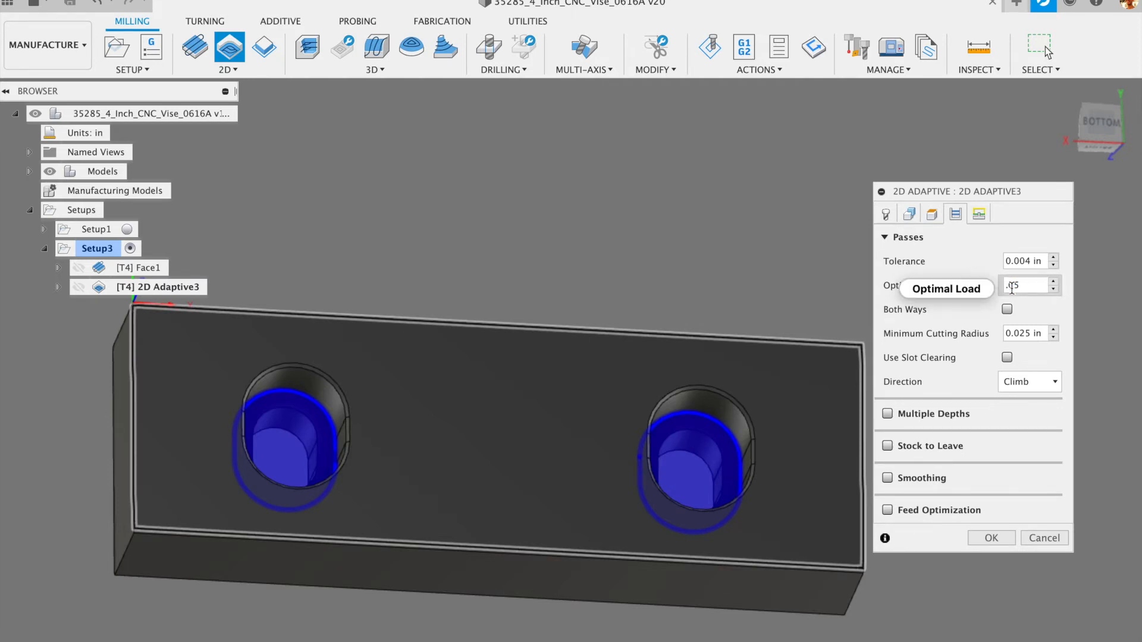
{"action": "mouse_move", "coordinate": [1017, 288]}
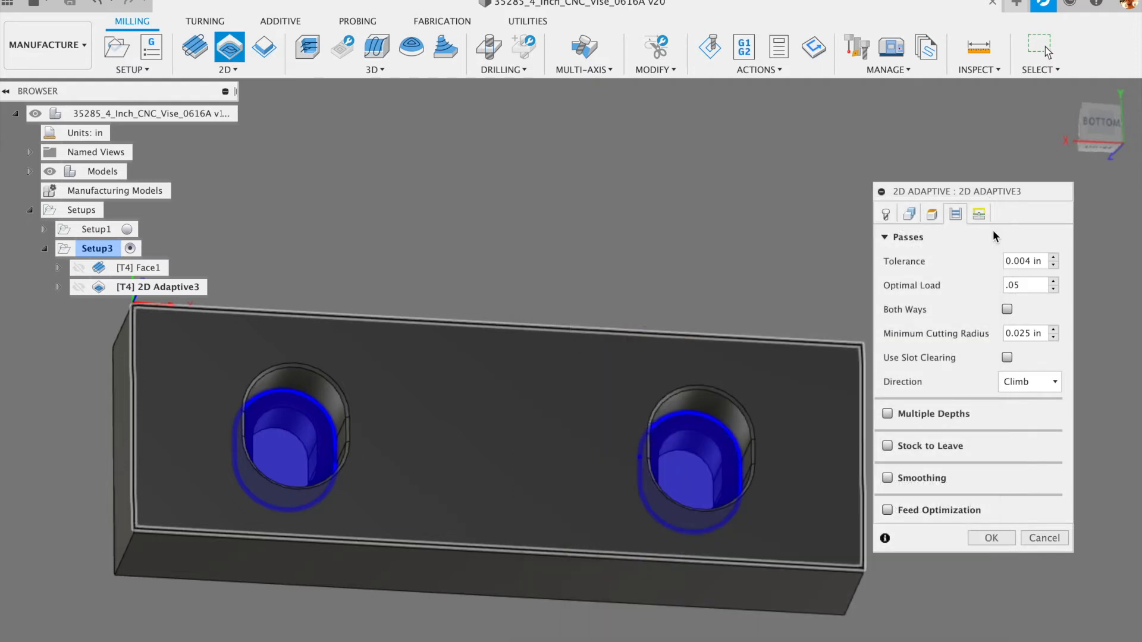
{"action": "double_click", "coordinate": [1023, 285]}
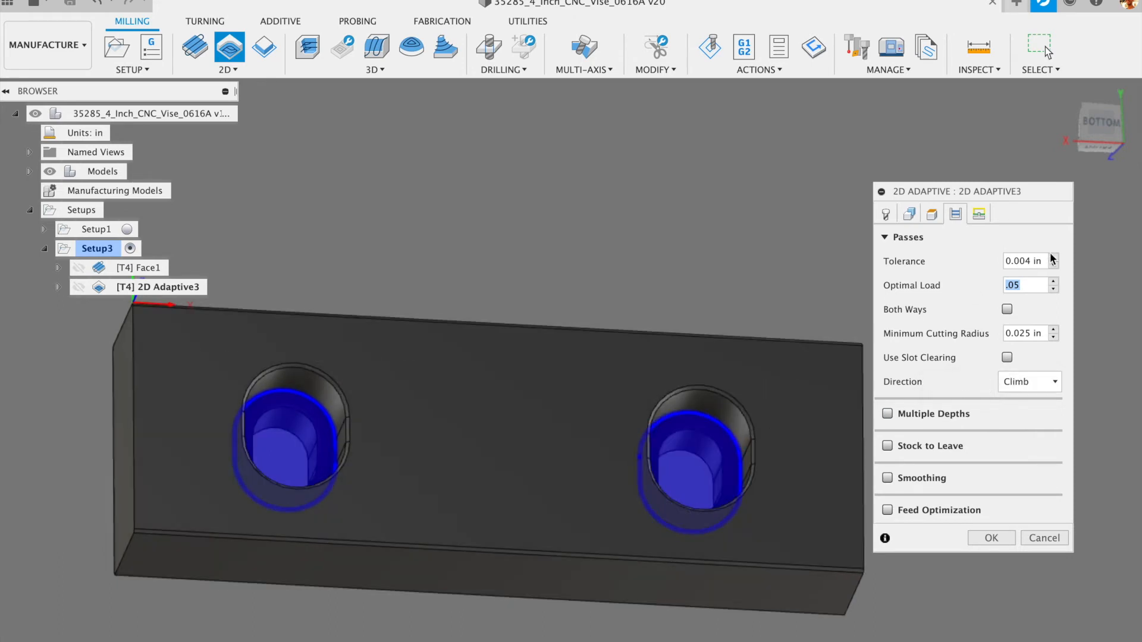
- Review the Linking settings and accept to generate the adaptive toolpath
{"action": "left_click", "coordinate": [979, 213]}
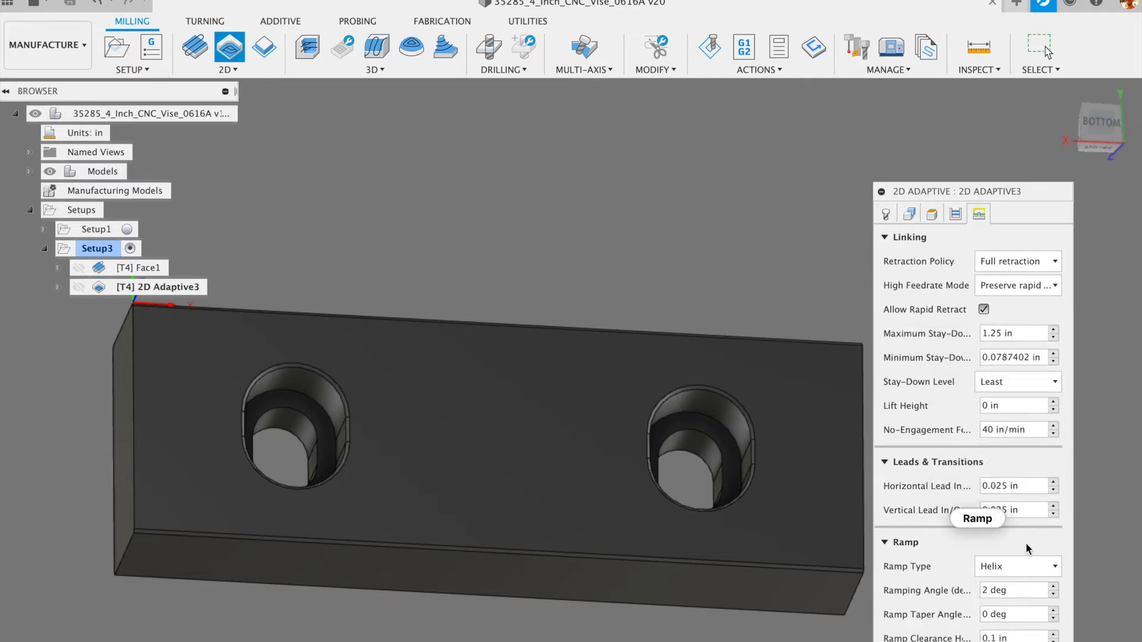
{"action": "left_click_drag", "start_coordinate": [989, 189], "coordinate": [944, 1]}
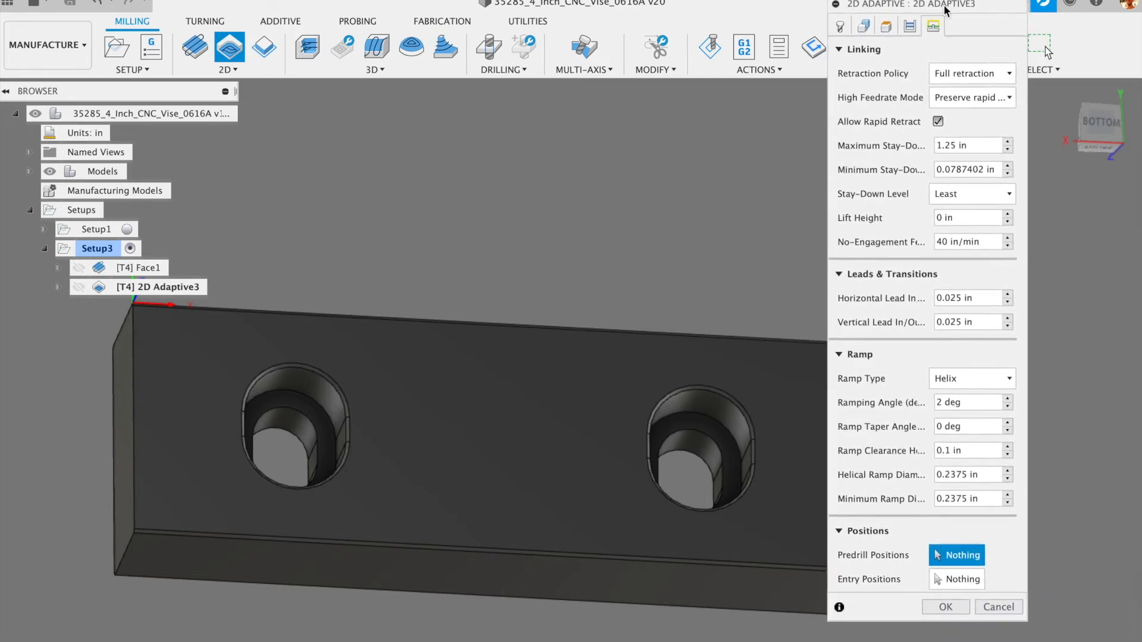
{"action": "left_click", "coordinate": [945, 607]}
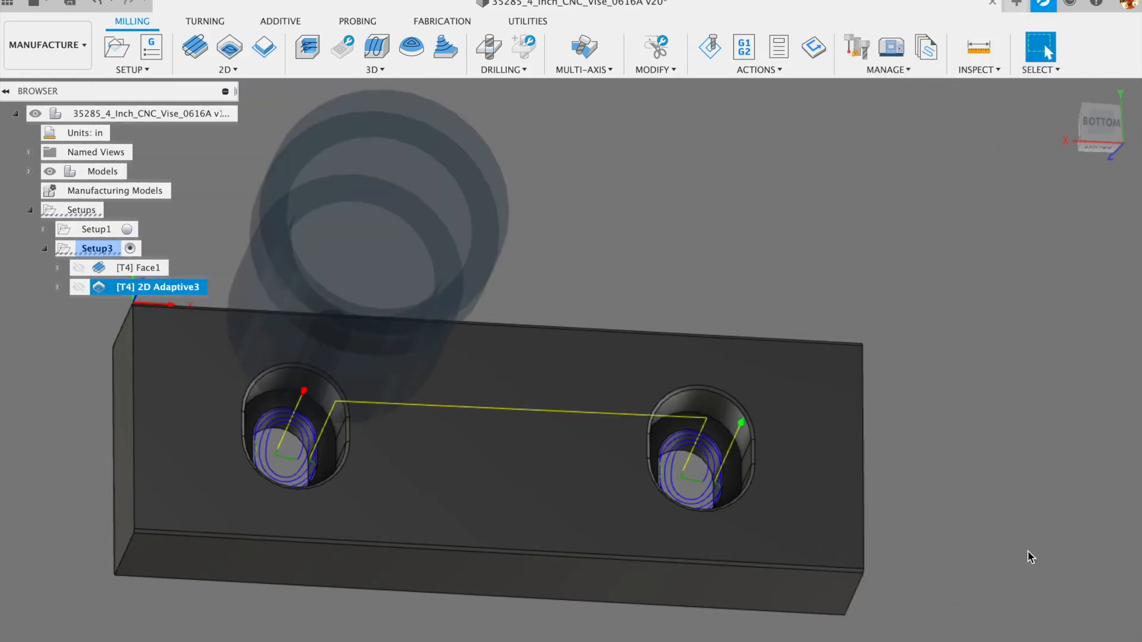
{"action": "middle_click_drag", "start_coordinate": [1034, 550], "coordinate": [962, 453], "text": "shift"}
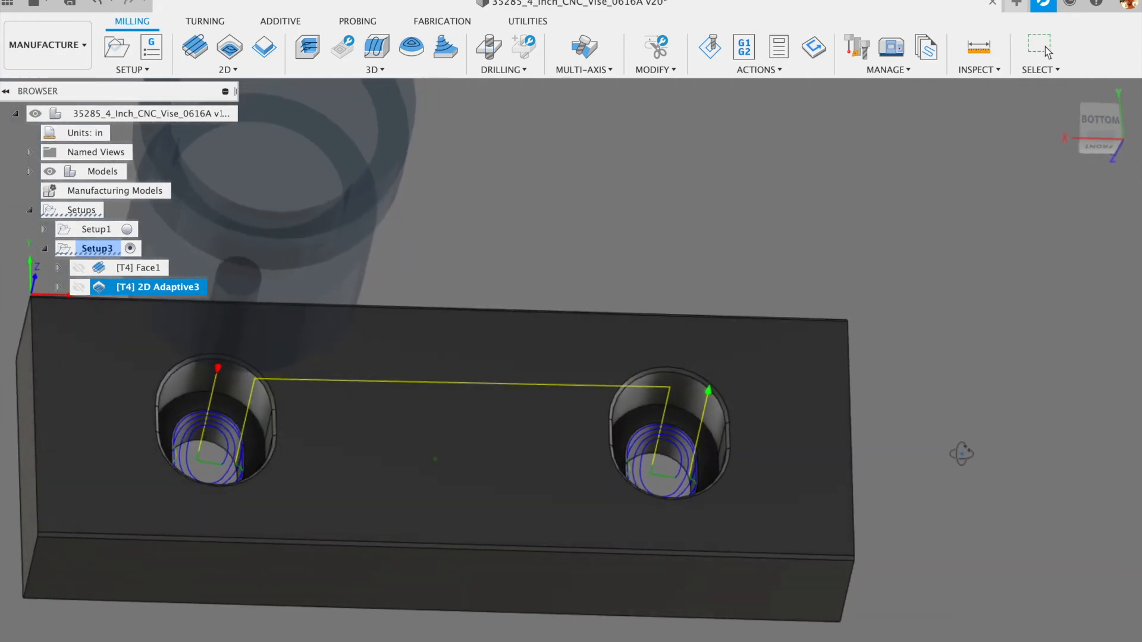
{"action": "middle_click_drag", "start_coordinate": [961, 453], "coordinate": [957, 467], "text": "shift"}
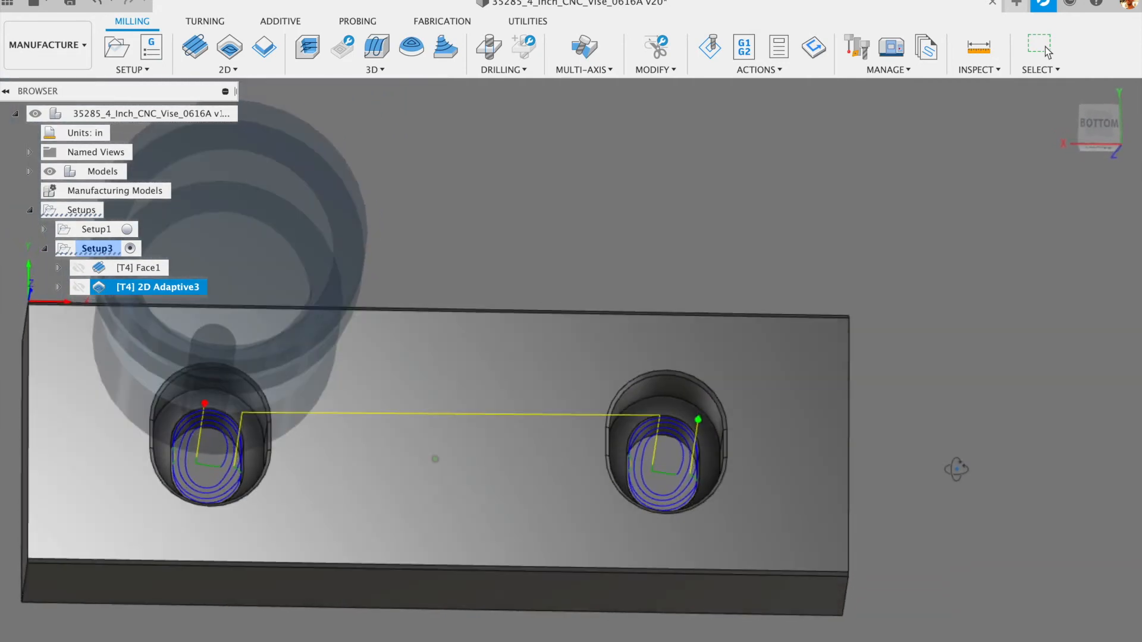
{"action": "scroll", "coordinate": [715, 459], "scroll_direction": "up", "scroll_amount": 6}
{"action": "middle_click_drag", "start_coordinate": [636, 470], "coordinate": [654, 410], "text": "shift"}
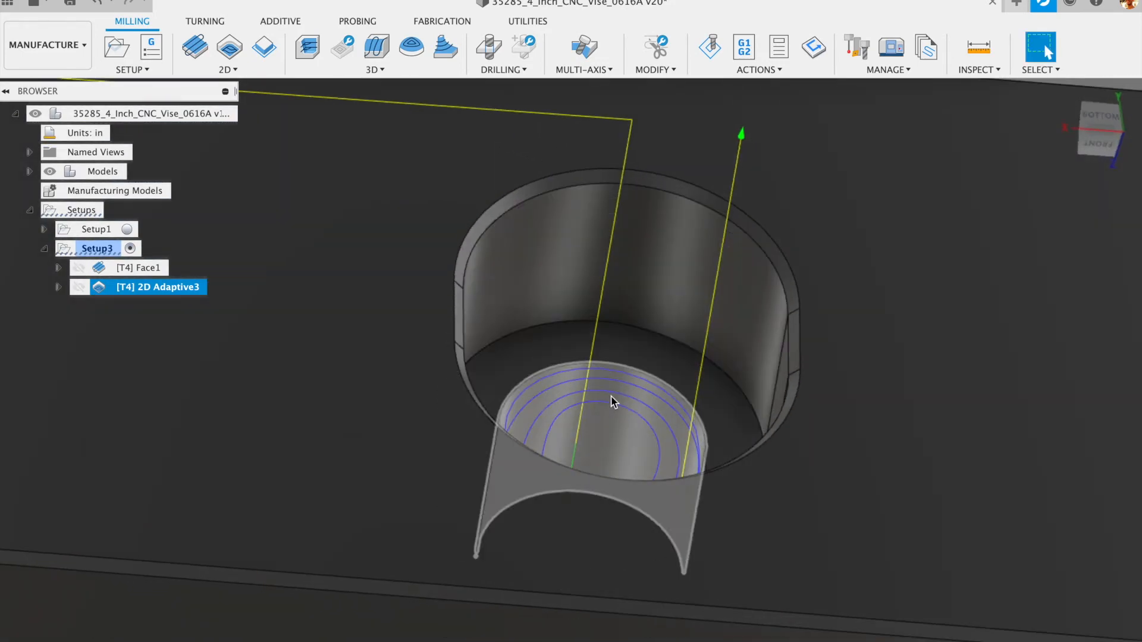
{"action": "middle_click_drag", "start_coordinate": [614, 415], "coordinate": [584, 548], "text": "shift"}
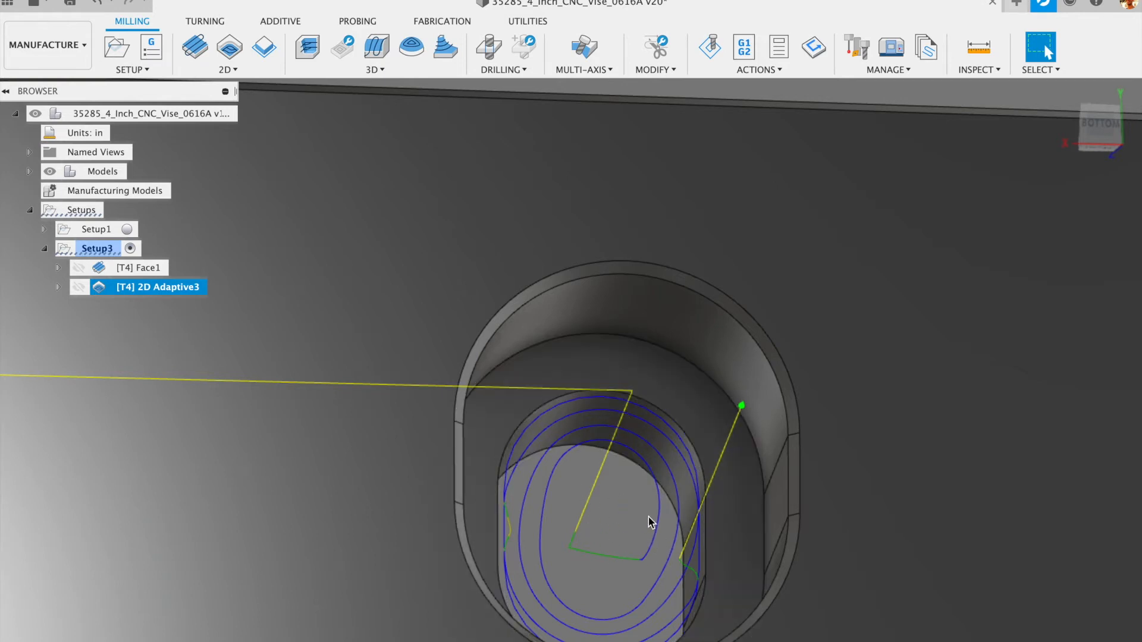
{"action": "scroll", "coordinate": [651, 514], "scroll_direction": "down", "scroll_amount": 5}
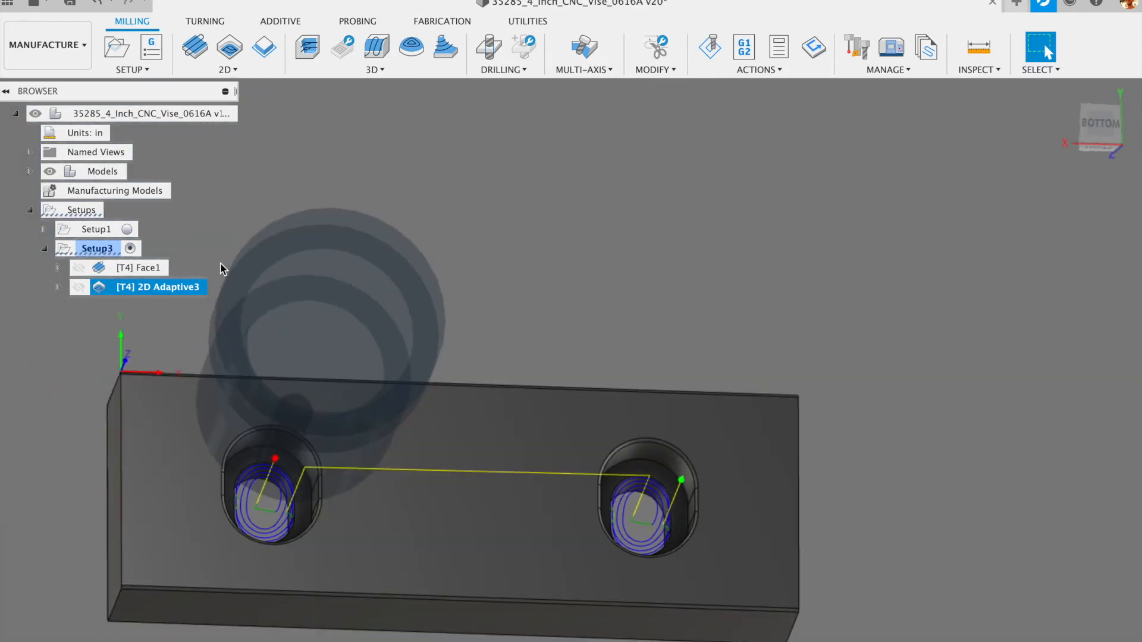
- Clear 2D Adaptive3's pocket selections, re-pick both pocket chains, and regenerate the toolpath
{"action": "double_click", "coordinate": [97, 290]}
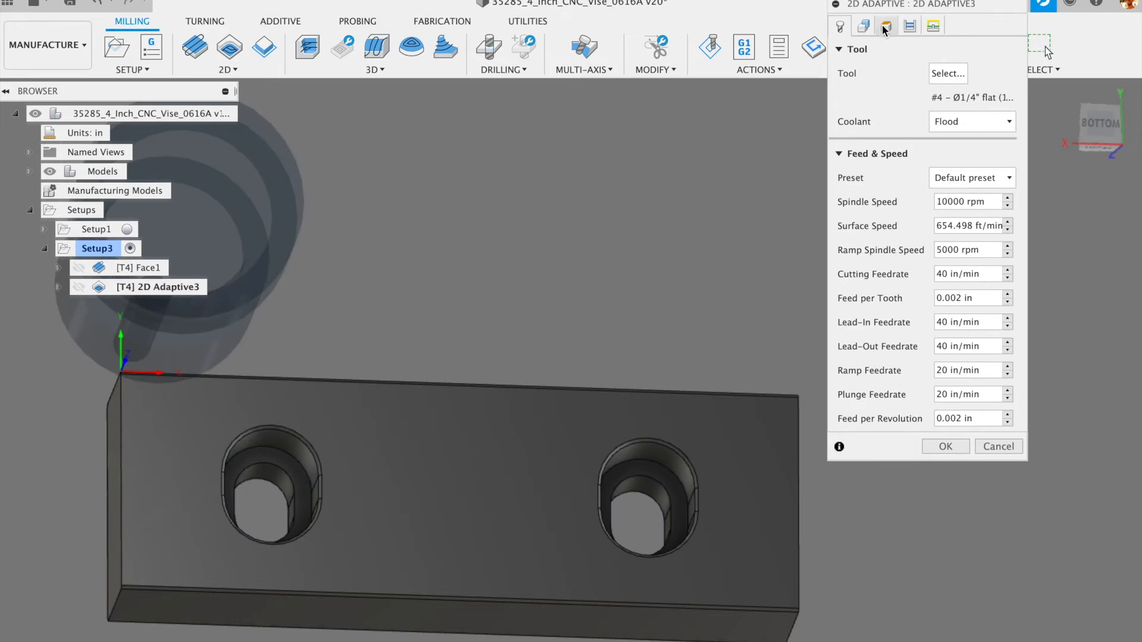
{"action": "left_click", "coordinate": [869, 27]}
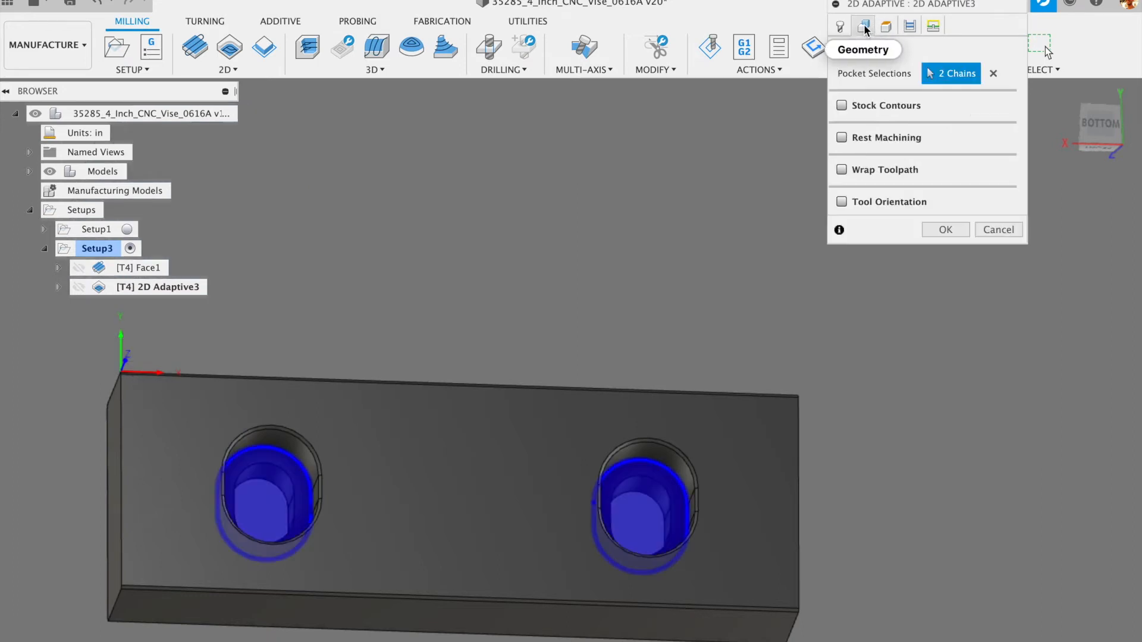
{"action": "left_click", "coordinate": [990, 75]}
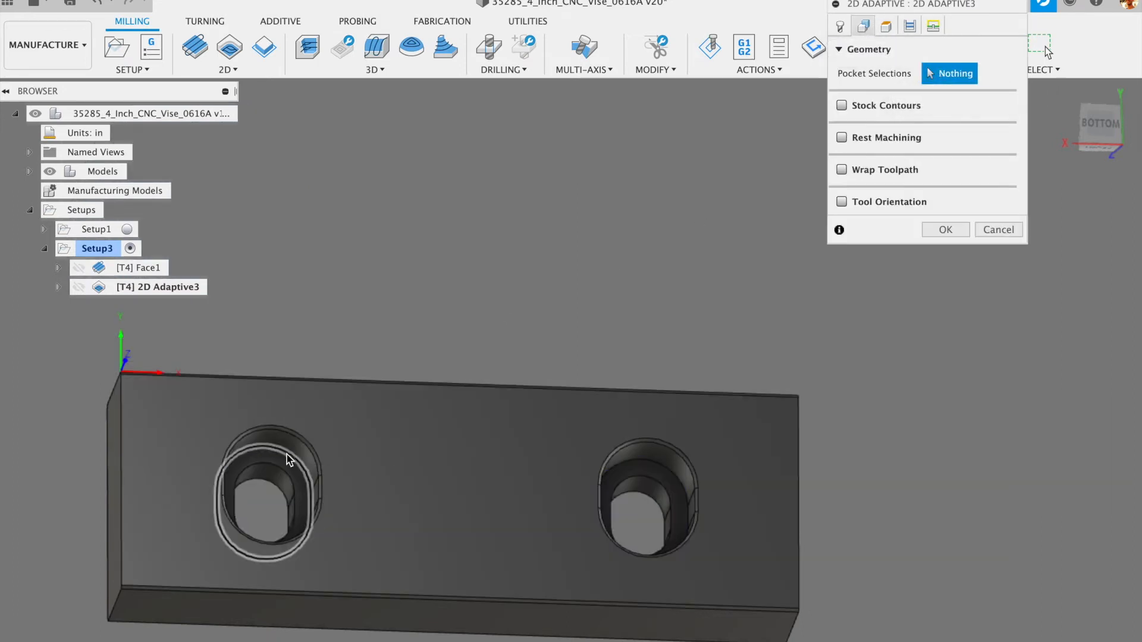
{"action": "left_click", "coordinate": [287, 456]}
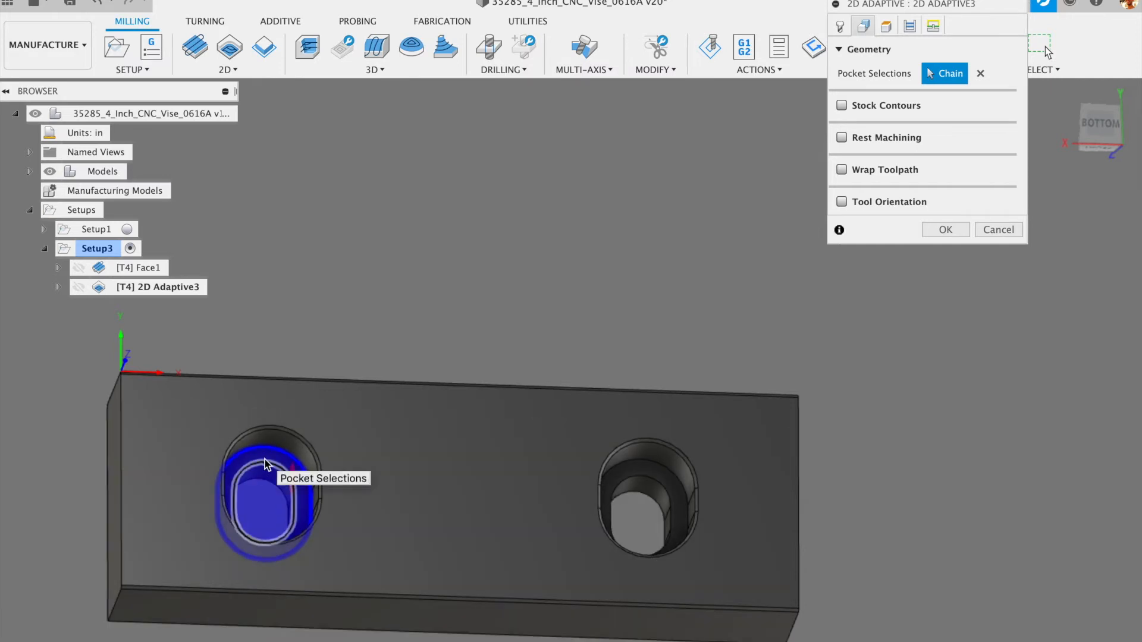
{"action": "left_click", "coordinate": [661, 472]}
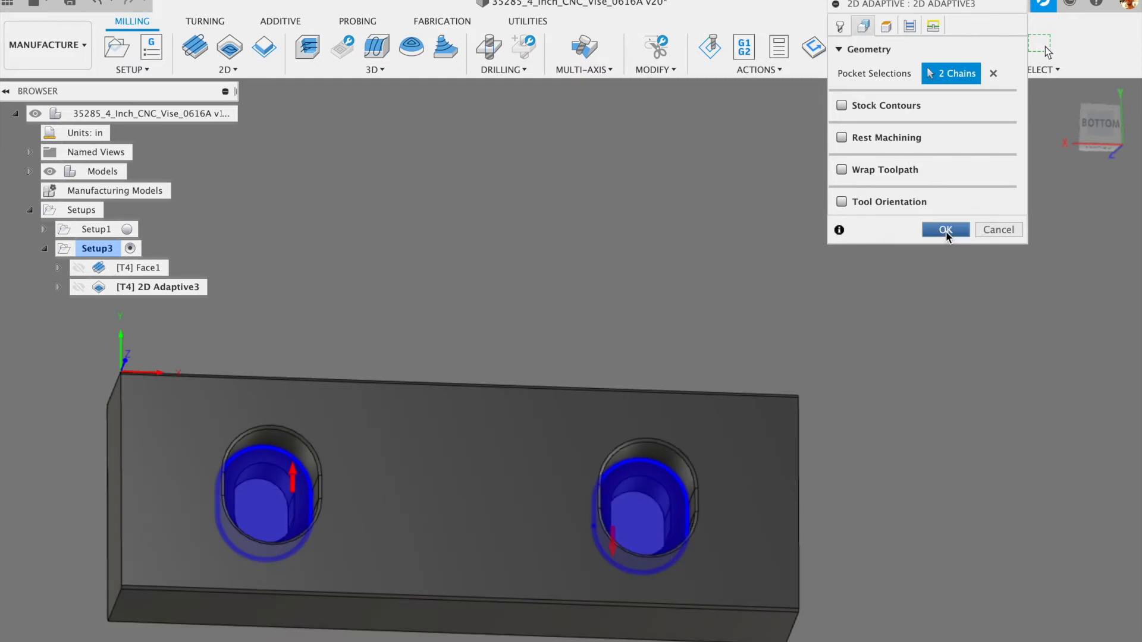
{"action": "left_click", "coordinate": [946, 230]}
{"action": "scroll", "coordinate": [652, 541], "scroll_direction": "up", "scroll_amount": 3}
{"action": "scroll", "coordinate": [650, 539], "scroll_direction": "up", "scroll_amount": 2}
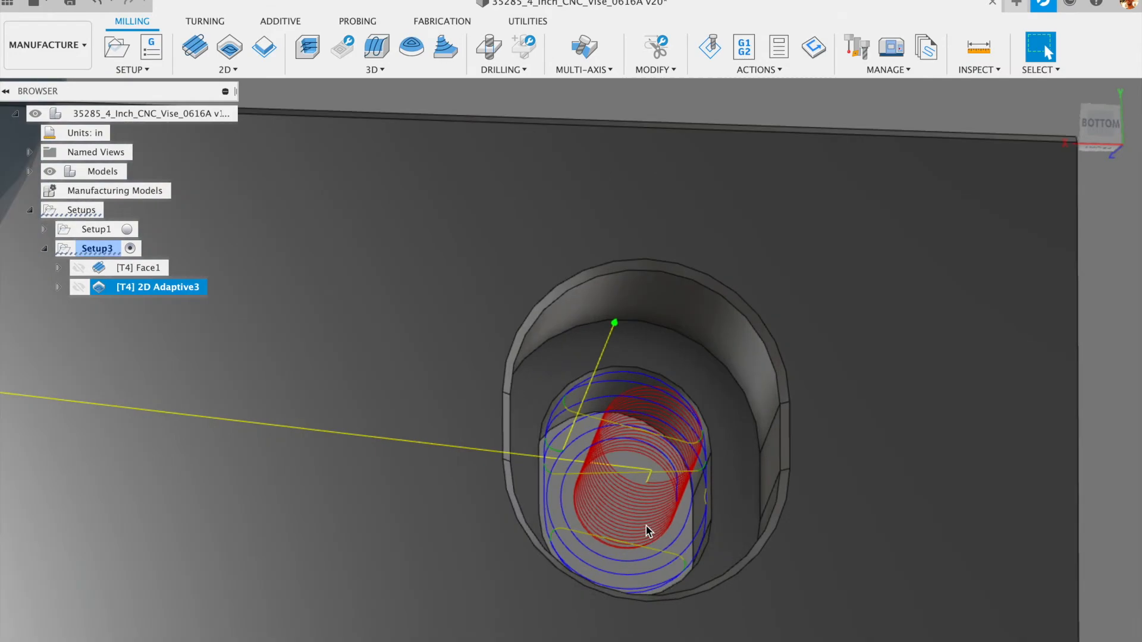
- Zoom and orbit into the pockets to inspect the helical entry ramps
{"action": "scroll", "coordinate": [643, 505], "scroll_direction": "up", "scroll_amount": 4}
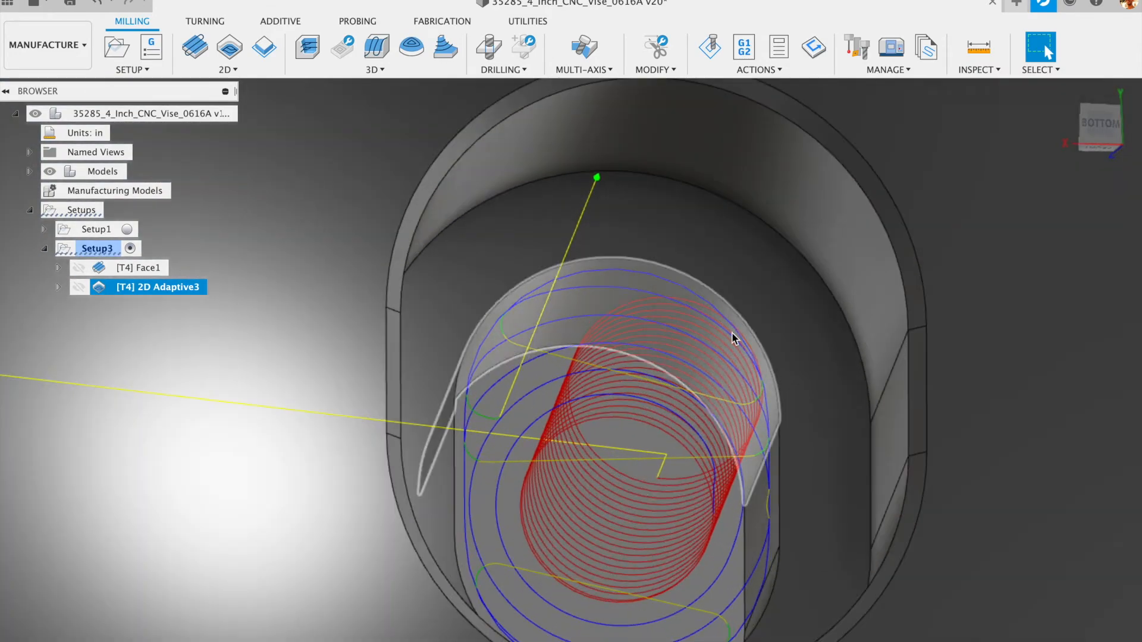
{"action": "mouse_move", "coordinate": [613, 387]}
{"action": "middle_mouse_down", "text": "shift"}
{"action": "mouse_move", "coordinate": [607, 351]}
{"action": "mouse_move", "coordinate": [607, 390]}
{"action": "middle_mouse_up", "text": "shift"}
{"action": "scroll", "coordinate": [630, 458], "scroll_direction": "down", "scroll_amount": 3}
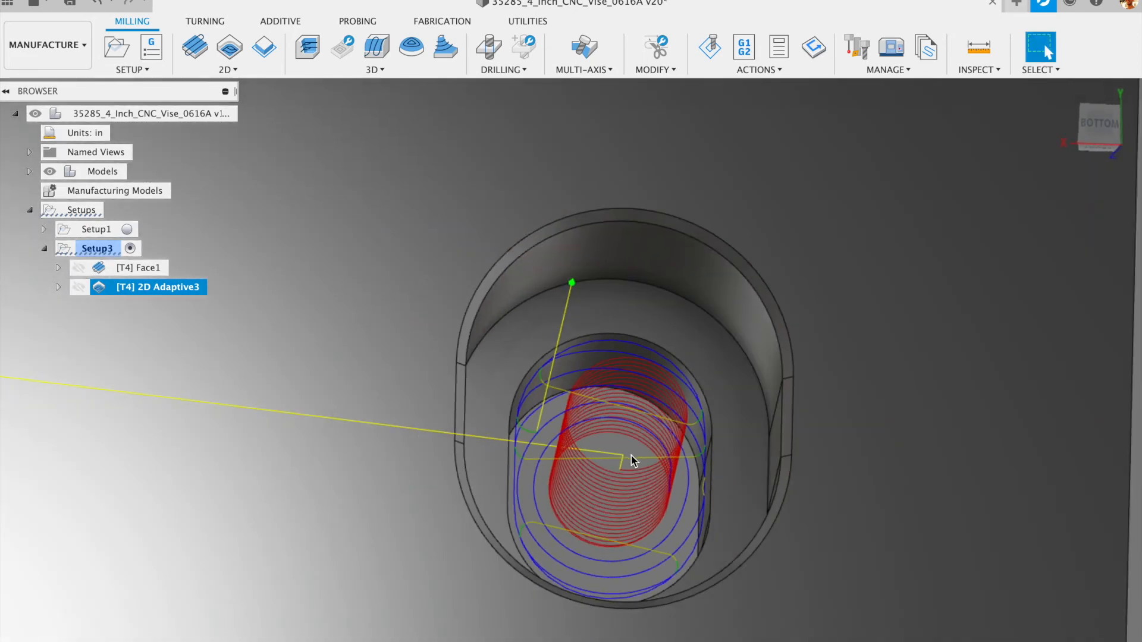
{"action": "middle_click_drag", "start_coordinate": [647, 352], "coordinate": [637, 129], "text": "shift"}
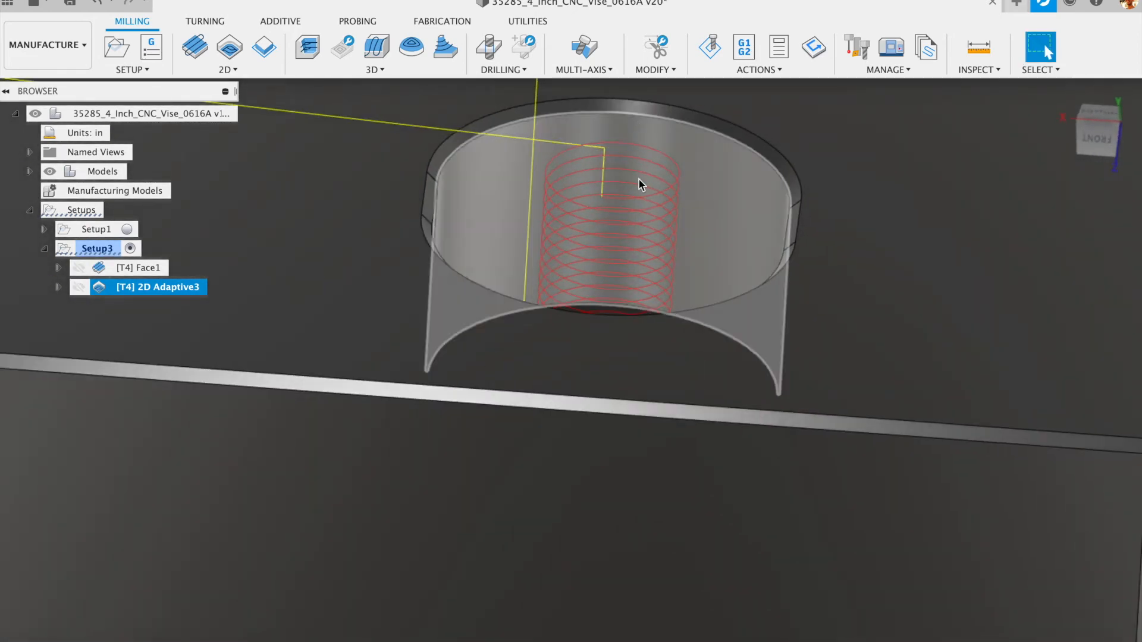
{"action": "scroll", "coordinate": [615, 322], "scroll_direction": "up", "scroll_amount": 5}
{"action": "scroll", "coordinate": [602, 425], "scroll_direction": "down", "scroll_amount": 8}
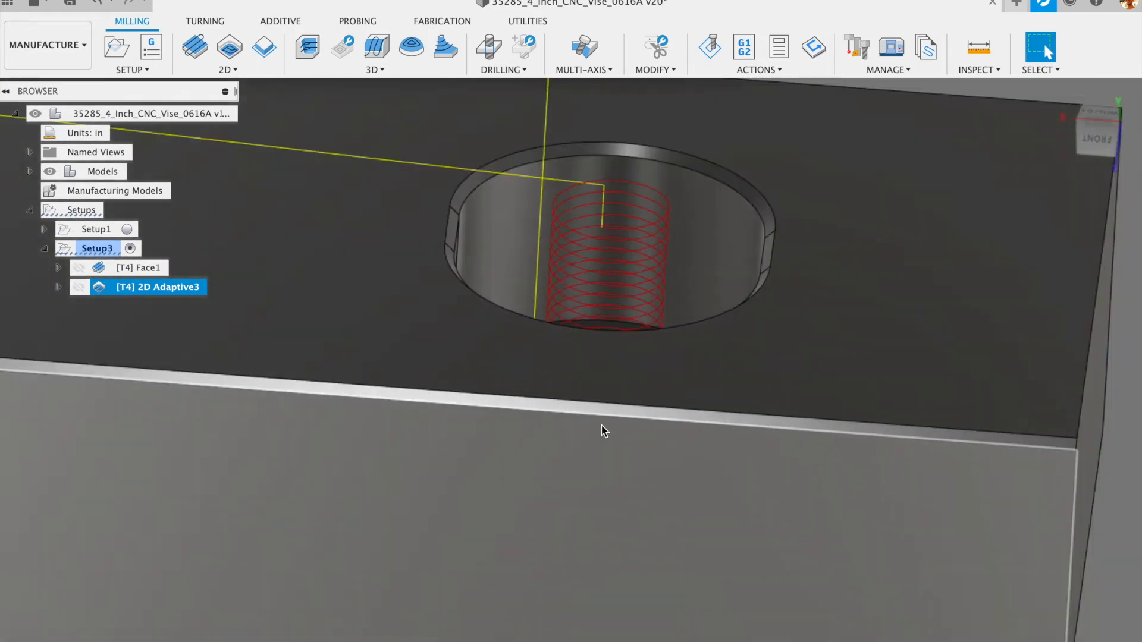
{"action": "middle_click_drag", "start_coordinate": [586, 359], "coordinate": [582, 421], "text": "shift"}
{"action": "scroll", "coordinate": [601, 426], "scroll_direction": "down", "scroll_amount": 4}
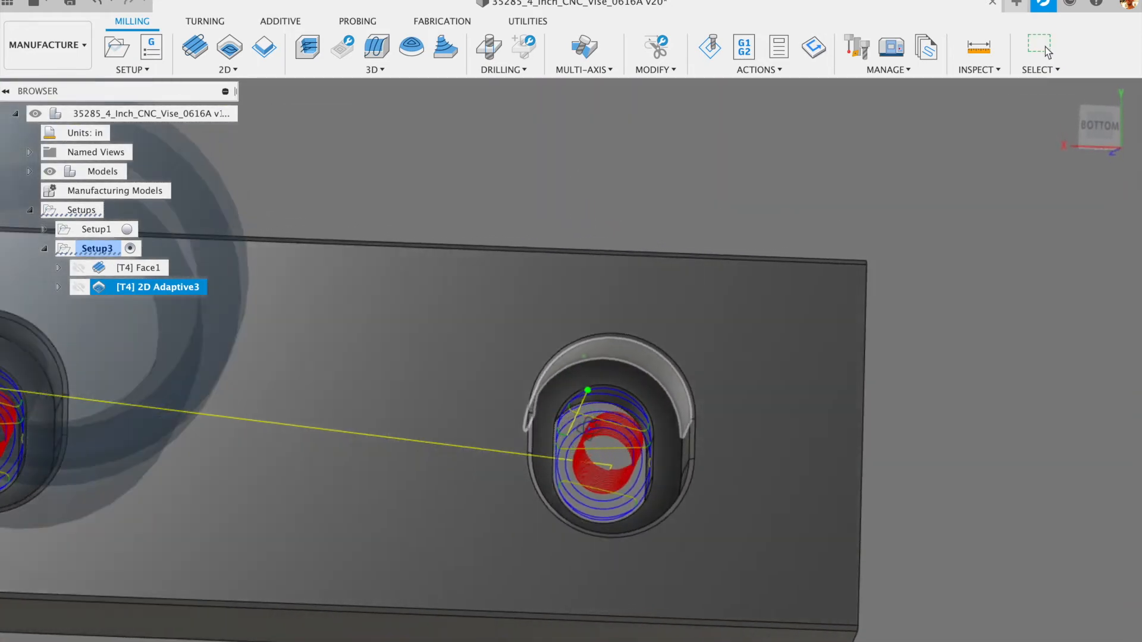
{"action": "scroll", "coordinate": [602, 426], "scroll_direction": "down", "scroll_amount": 3}
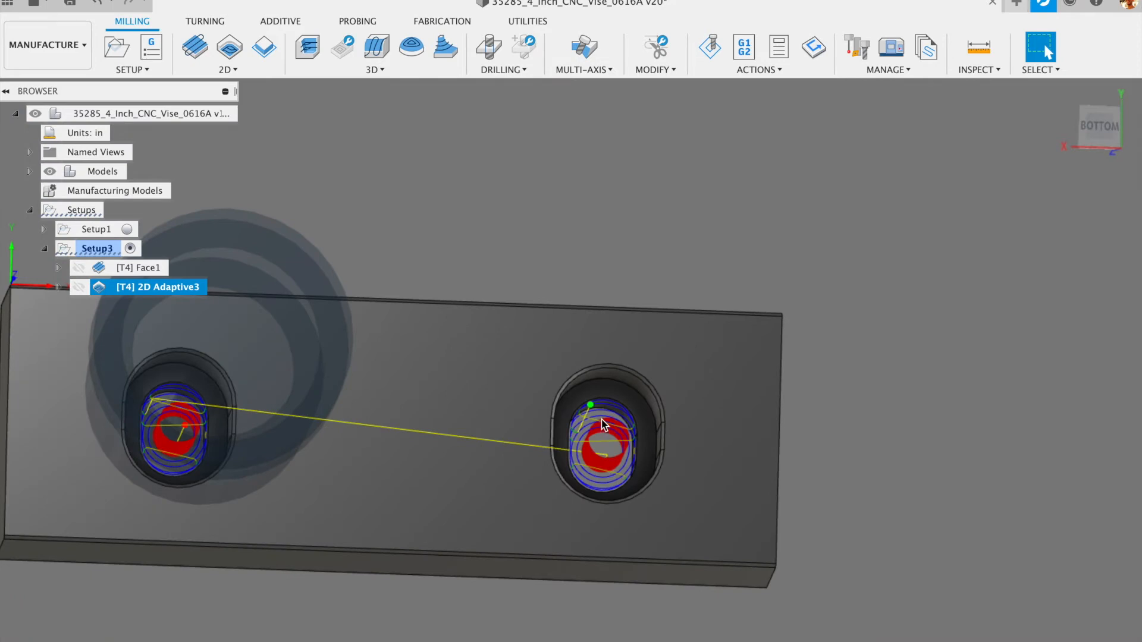
{"action": "scroll", "coordinate": [602, 423], "scroll_direction": "down", "scroll_amount": 2}
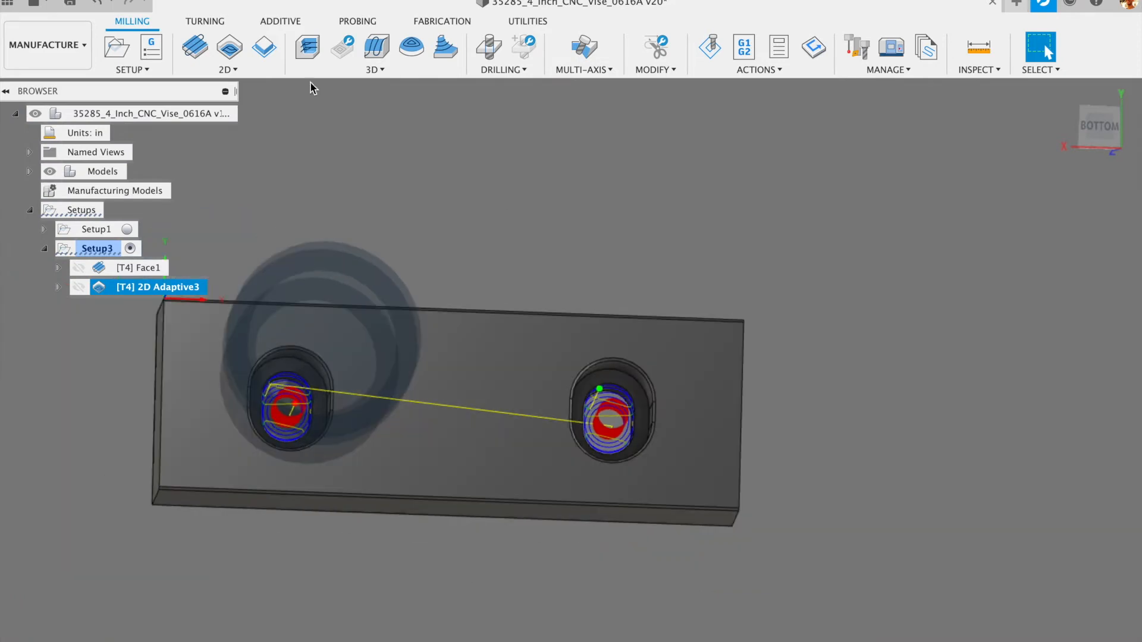
- Save the design as a new version and inspect the right pocket's toolpath
{"action": "left_click", "coordinate": [69, 3]}
{"action": "left_click", "coordinate": [570, 340]}
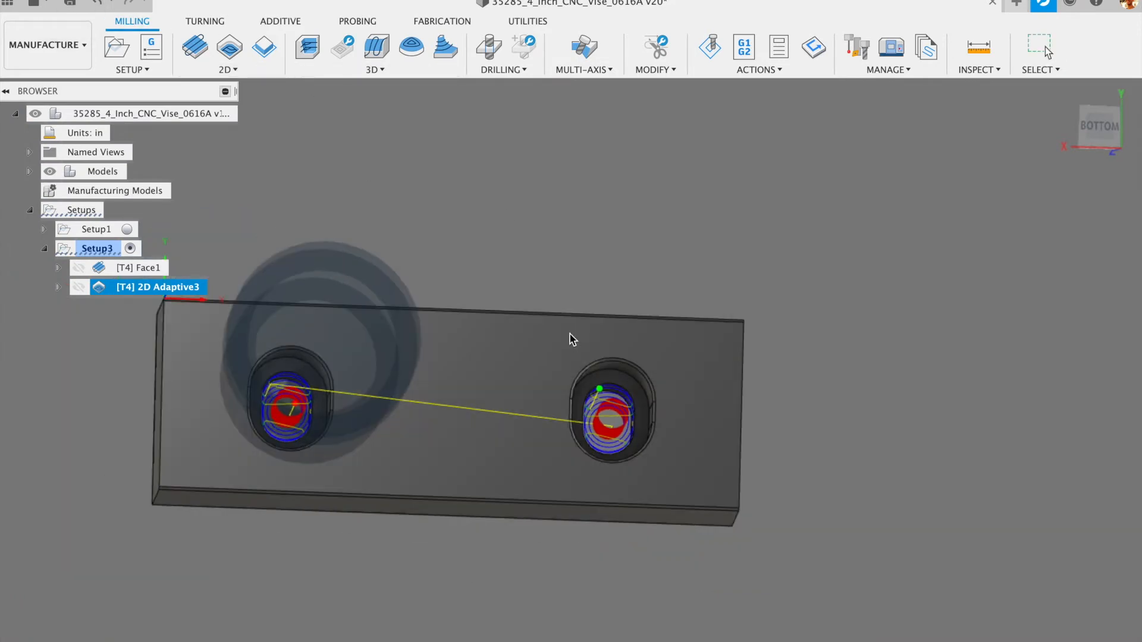
{"action": "scroll", "coordinate": [632, 232], "scroll_direction": "down", "scroll_amount": 3}
{"action": "scroll", "coordinate": [638, 347], "scroll_direction": "up", "scroll_amount": 4}
{"action": "scroll", "coordinate": [636, 344], "scroll_direction": "up", "scroll_amount": 8}
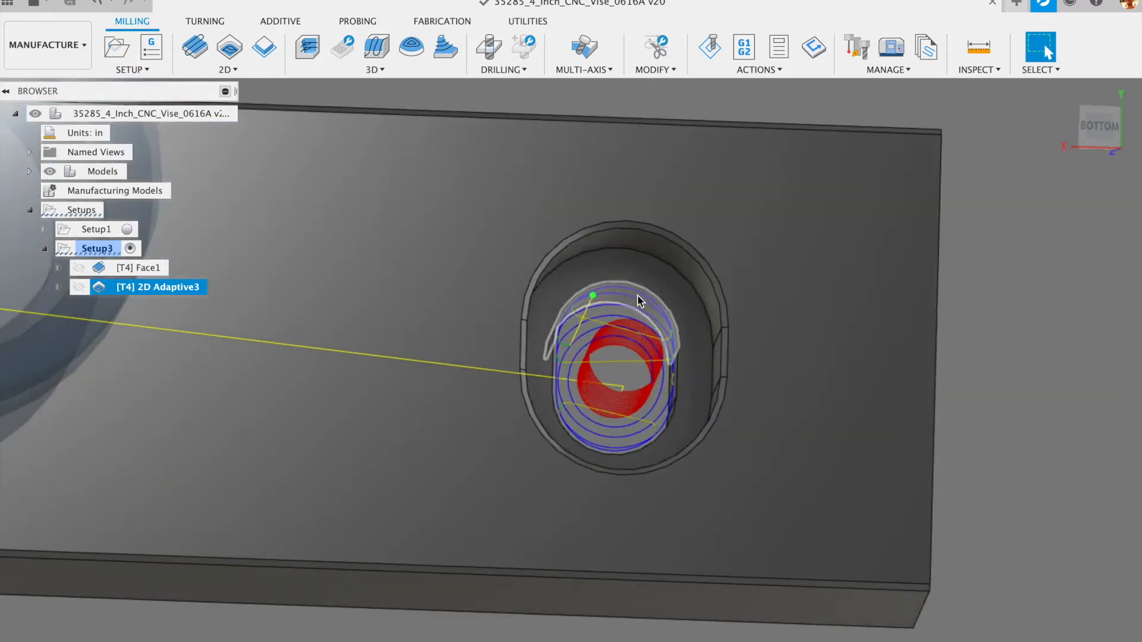
{"action": "middle_click_drag", "start_coordinate": [661, 310], "coordinate": [688, 288], "text": "shift"}
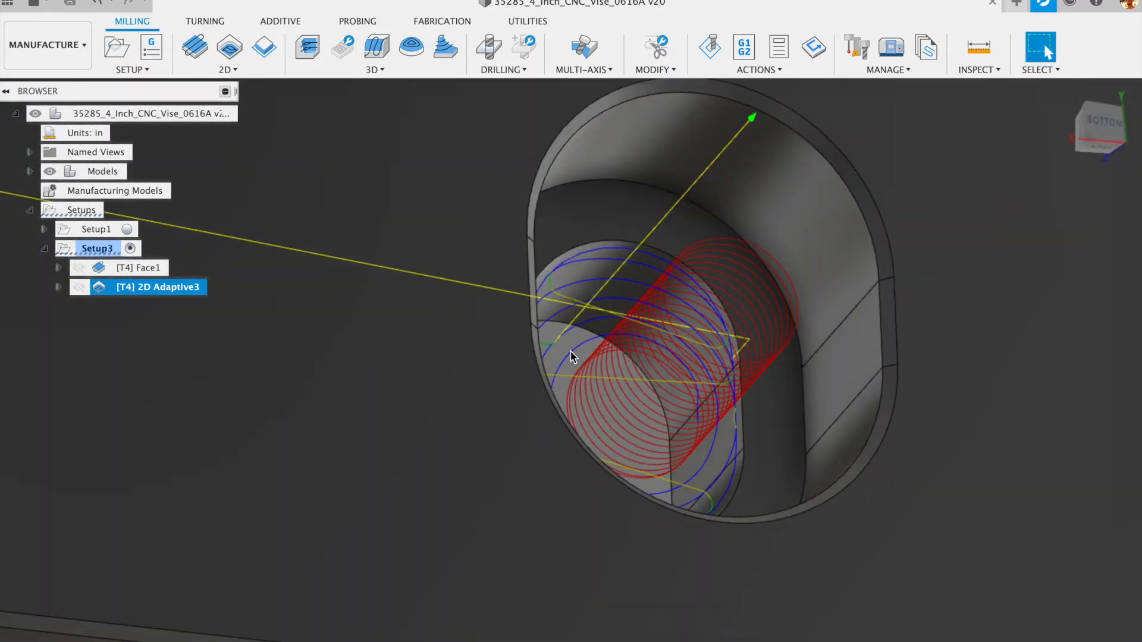
{"action": "scroll", "coordinate": [626, 371], "scroll_direction": "down", "scroll_amount": 8}
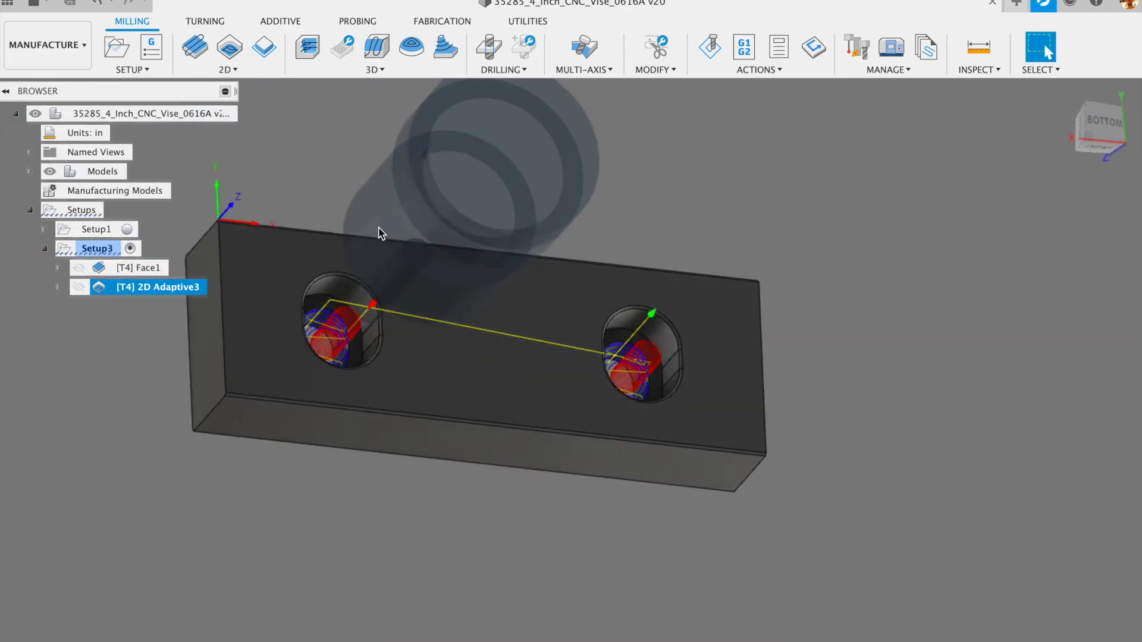
- Tilt the view from below to check the toolpath against the hole walls
{"action": "left_click", "coordinate": [227, 71]}
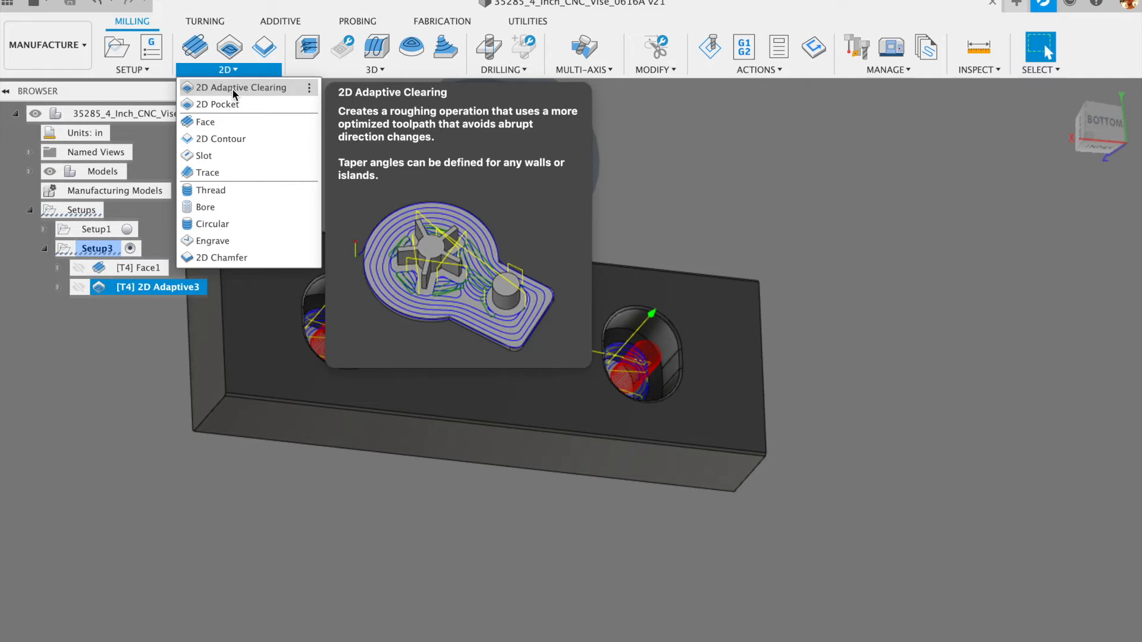
{"action": "scroll", "coordinate": [651, 357], "scroll_direction": "up", "scroll_amount": 6}
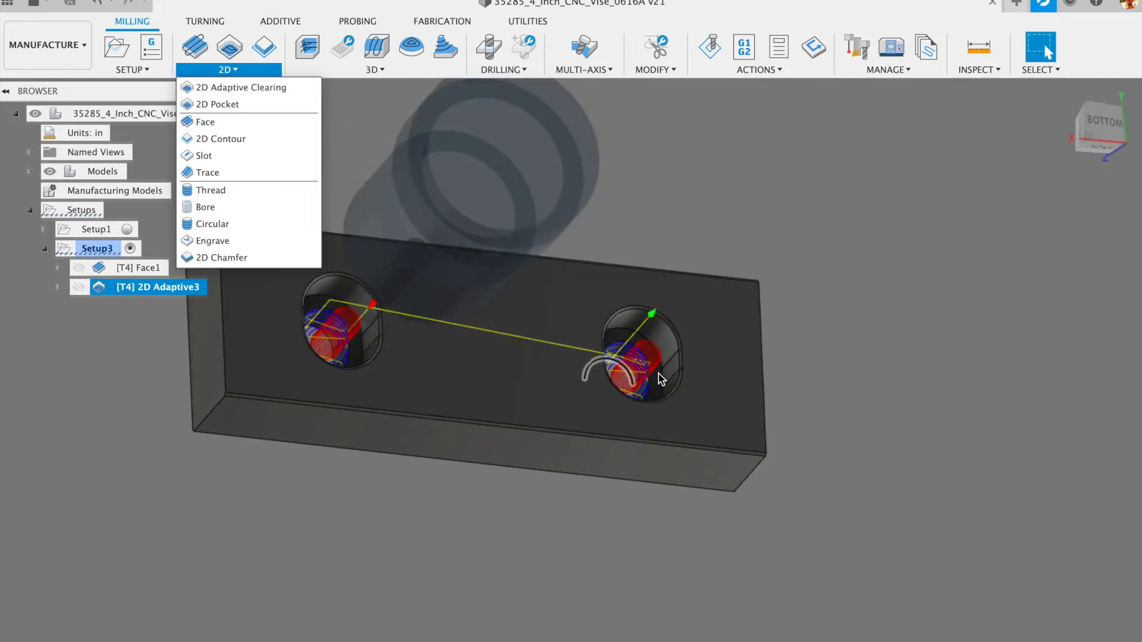
{"action": "middle_click_drag", "start_coordinate": [638, 333], "coordinate": [622, 386], "text": "shift"}
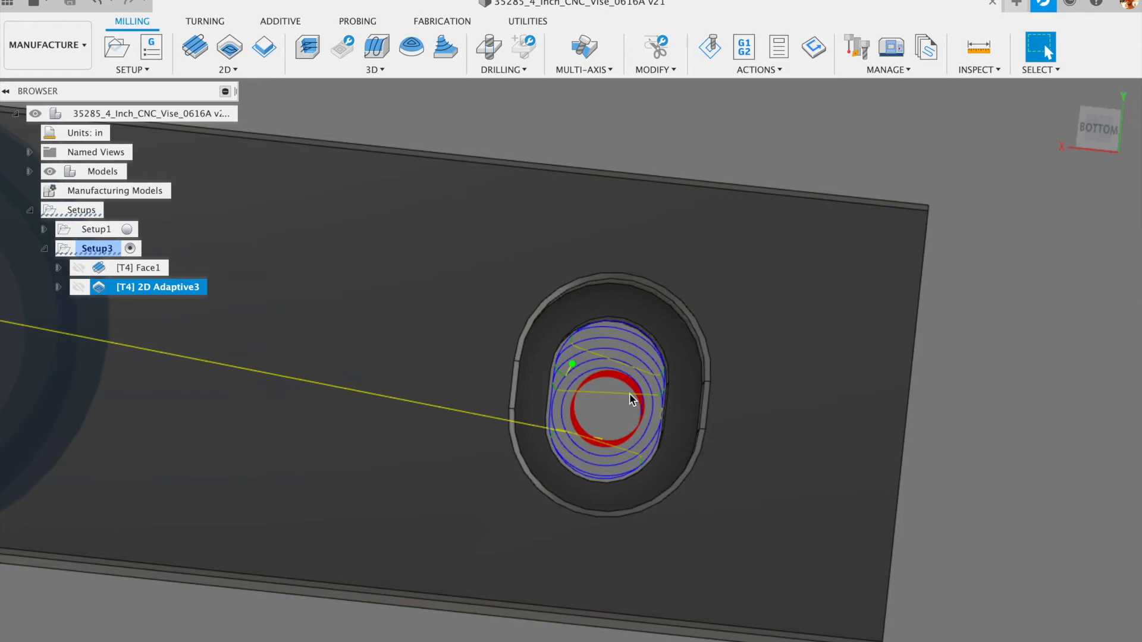
{"action": "scroll", "coordinate": [629, 395], "scroll_direction": "up", "scroll_amount": 3}
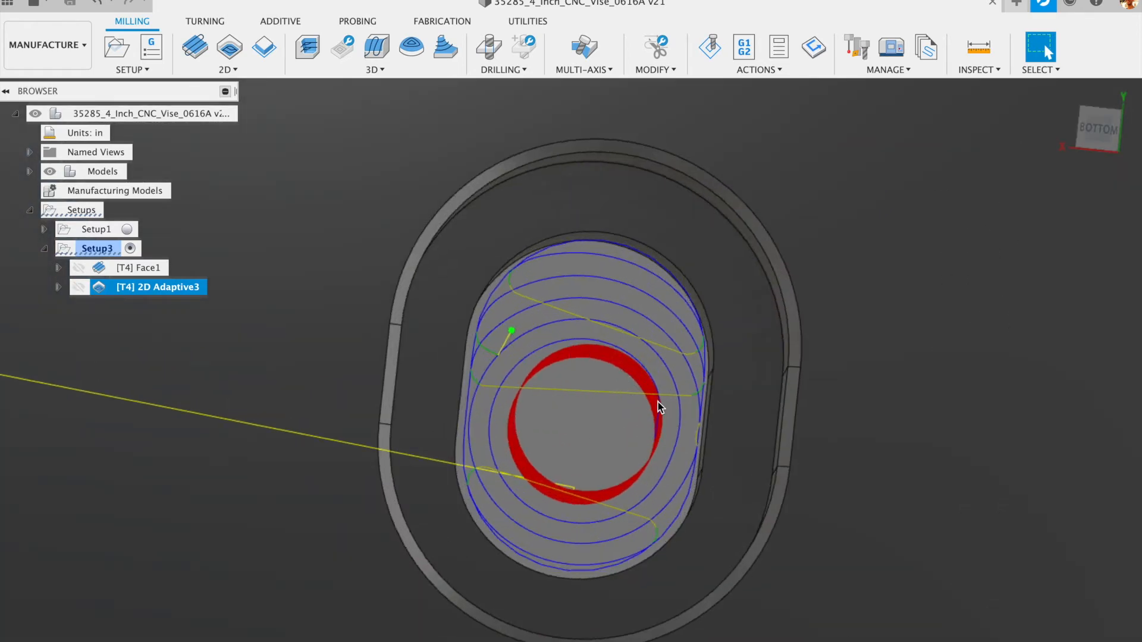
{"action": "middle_click_drag", "start_coordinate": [594, 427], "coordinate": [624, 364], "text": "shift"}
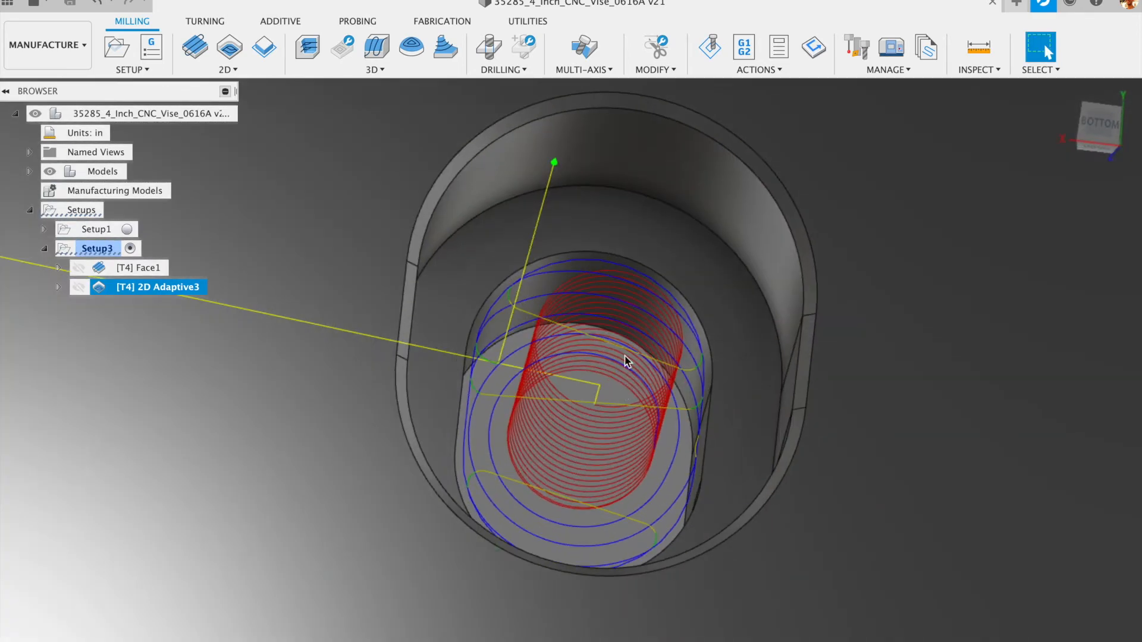
{"action": "scroll", "coordinate": [603, 345], "scroll_direction": "down", "scroll_amount": 5}
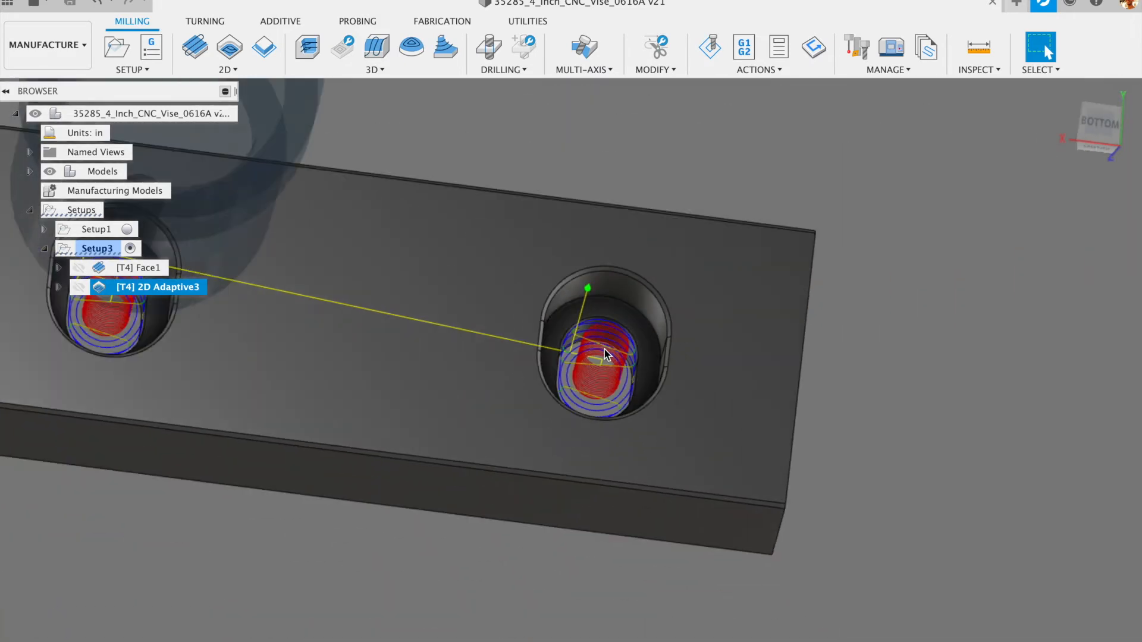
- Create a 2D Pocket operation using both holes' bottom contours as pocket chains
{"action": "left_click", "coordinate": [227, 70]}
{"action": "left_click", "coordinate": [215, 103]}
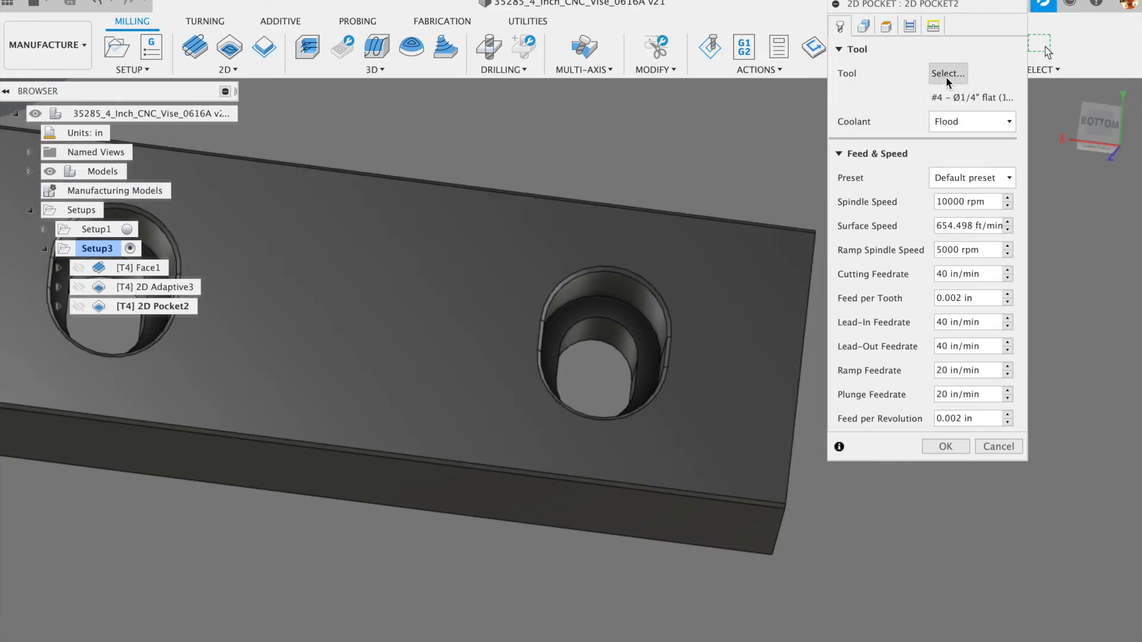
{"action": "left_click", "coordinate": [862, 25]}
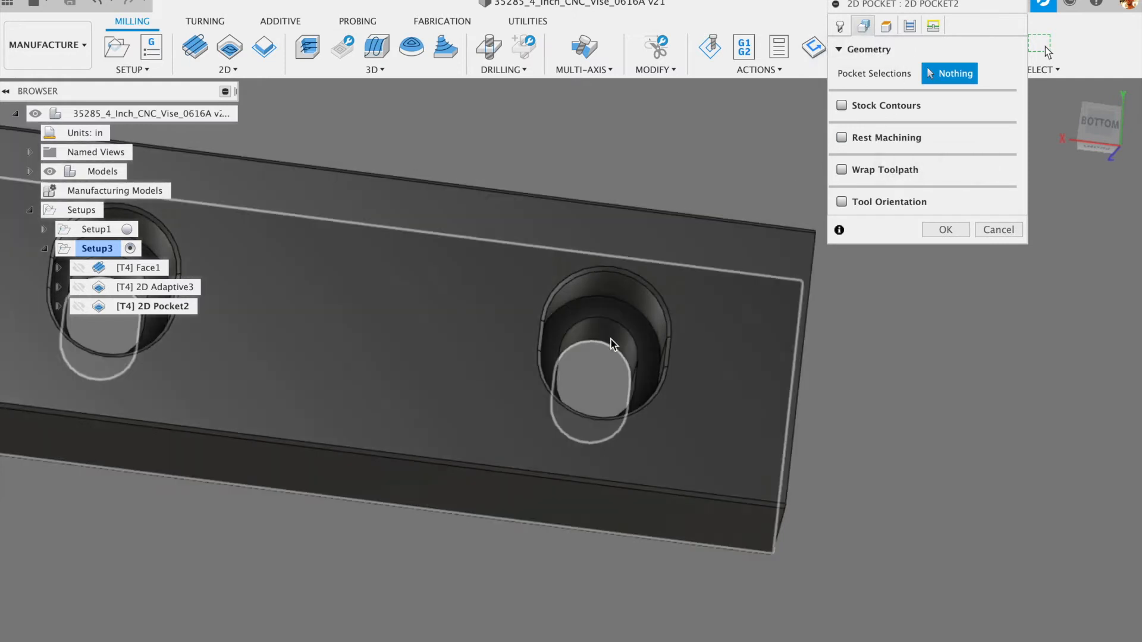
{"action": "left_click", "coordinate": [622, 365]}
{"action": "scroll", "coordinate": [713, 306], "scroll_direction": "down", "scroll_amount": 5}
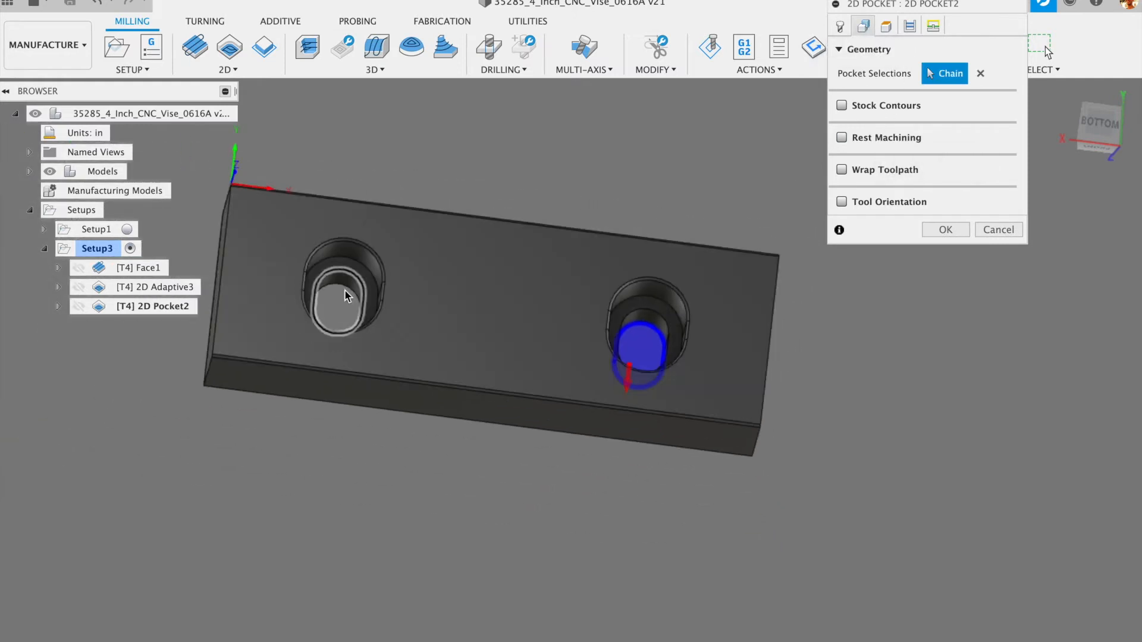
{"action": "left_click", "coordinate": [340, 289]}
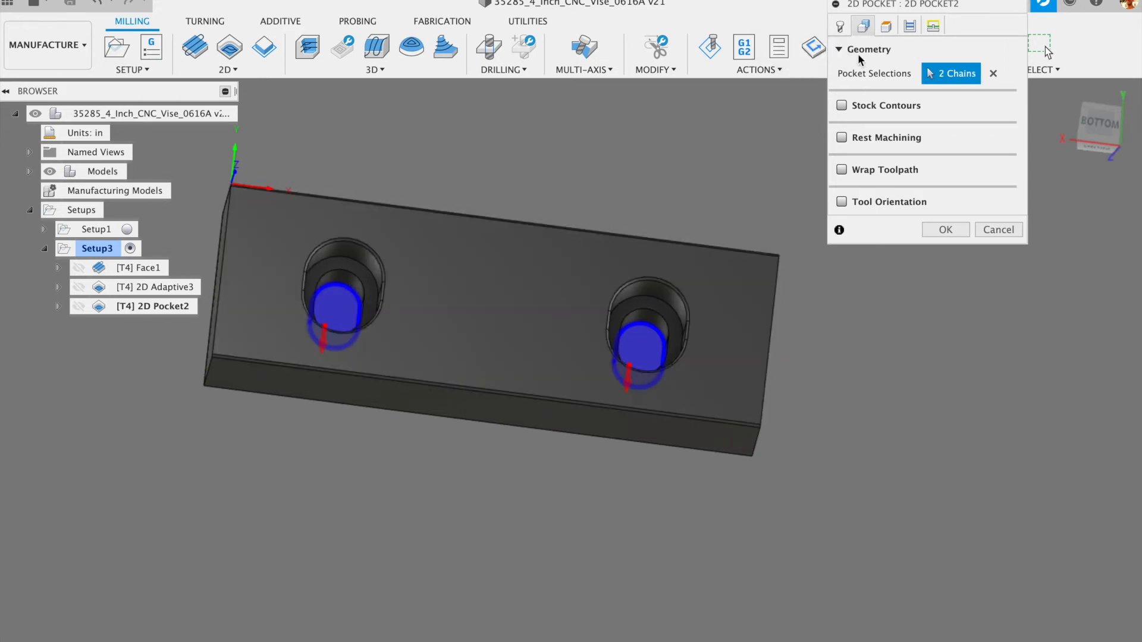
{"action": "left_click", "coordinate": [838, 27]}
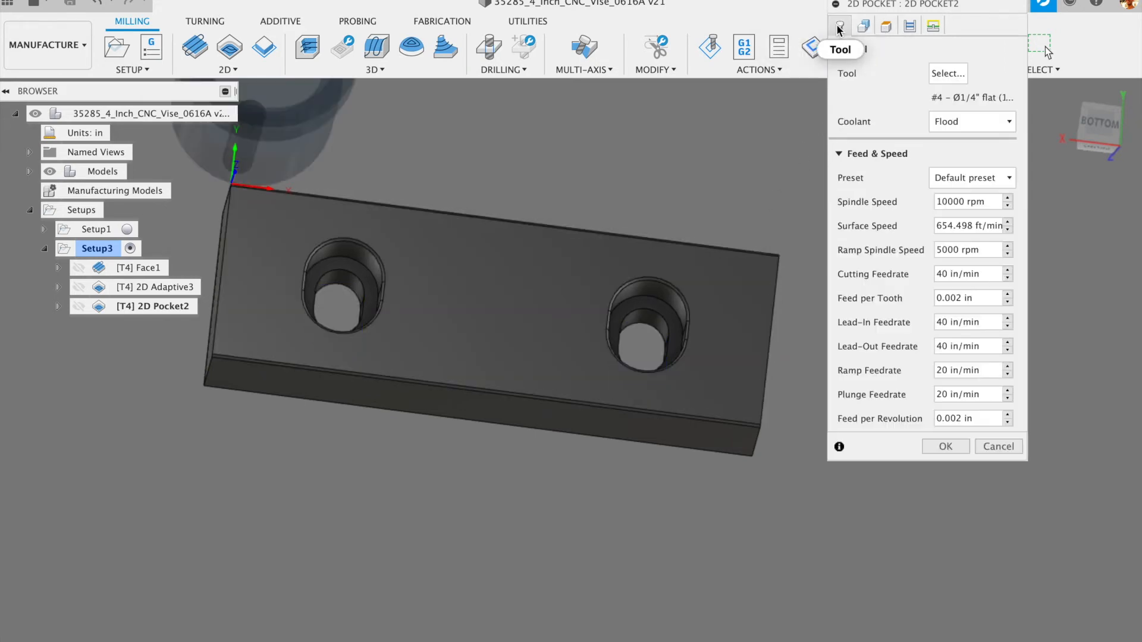
- Set 2D Pocket2's Bottom Height Offset to -0.05 in
{"action": "left_click", "coordinate": [884, 25]}
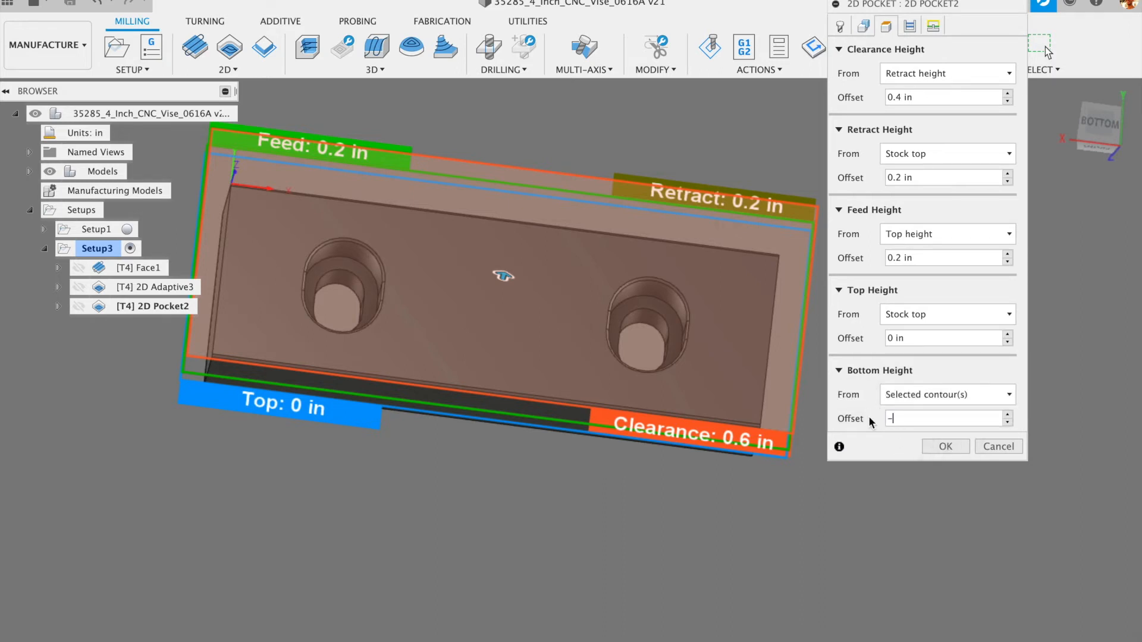
{"action": "type", "text": "3"}
{"action": "key", "text": "BackSpace"}
{"action": "type", "text": "5"}
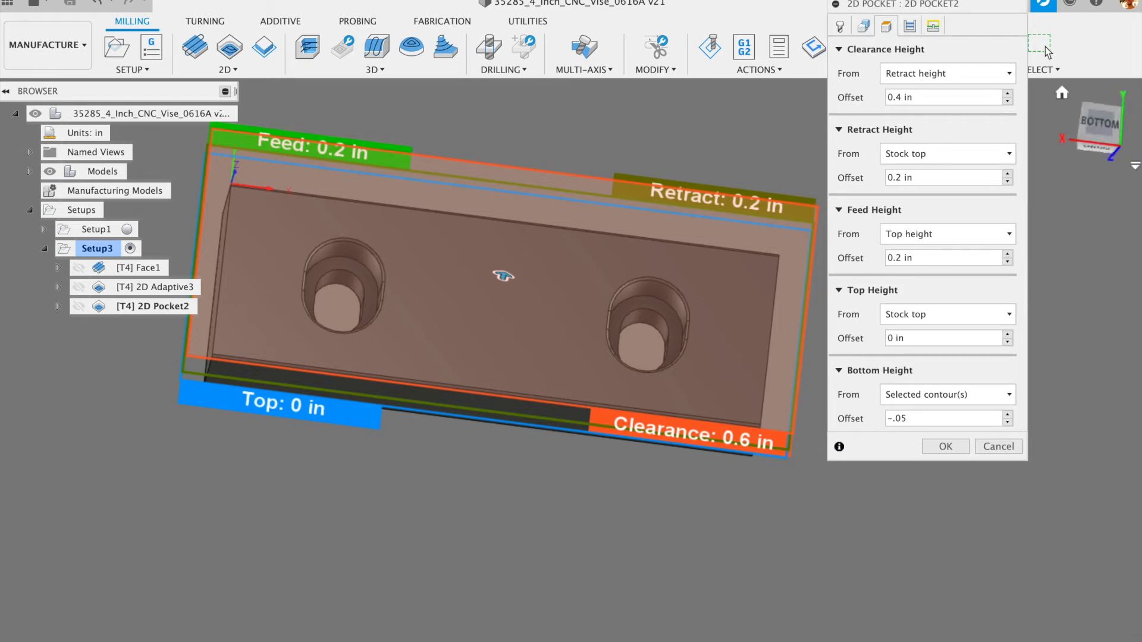
{"action": "left_click", "coordinate": [911, 27]}
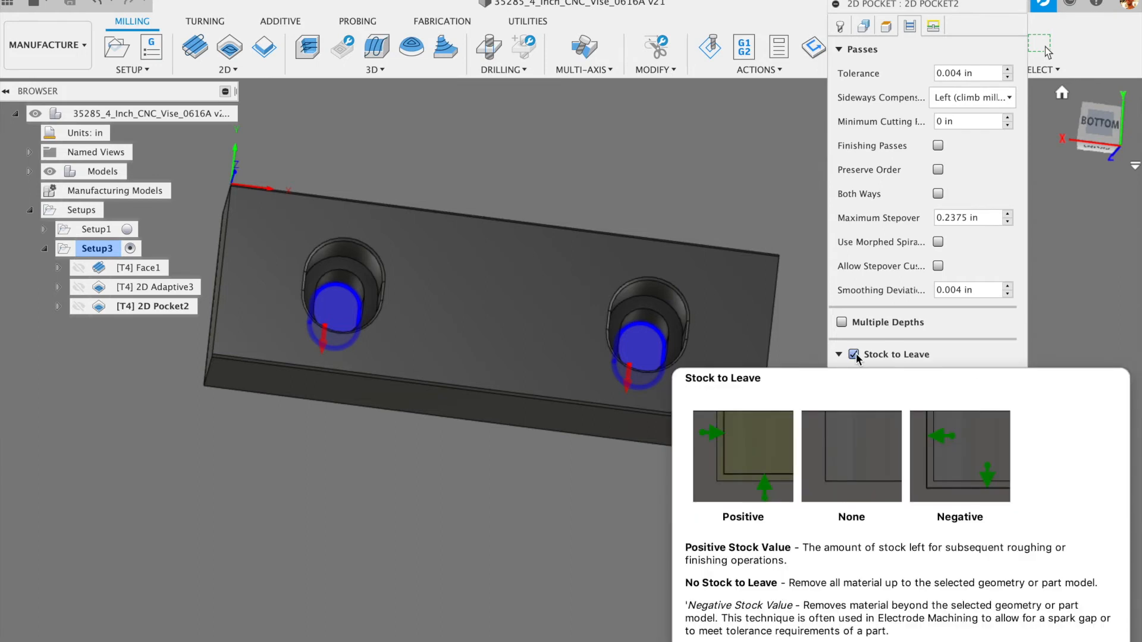
- Uncheck Stock to Leave on 2D Pocket2's passes so no stock remains
{"action": "left_click", "coordinate": [854, 354]}
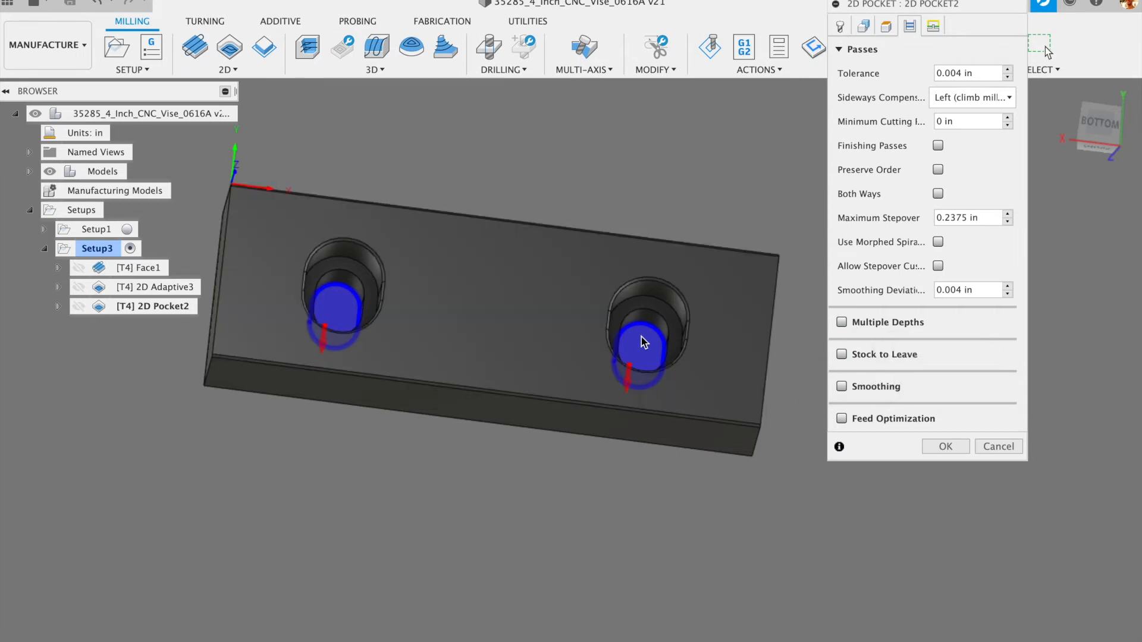
{"action": "scroll", "coordinate": [654, 334], "scroll_direction": "up", "scroll_amount": 5}
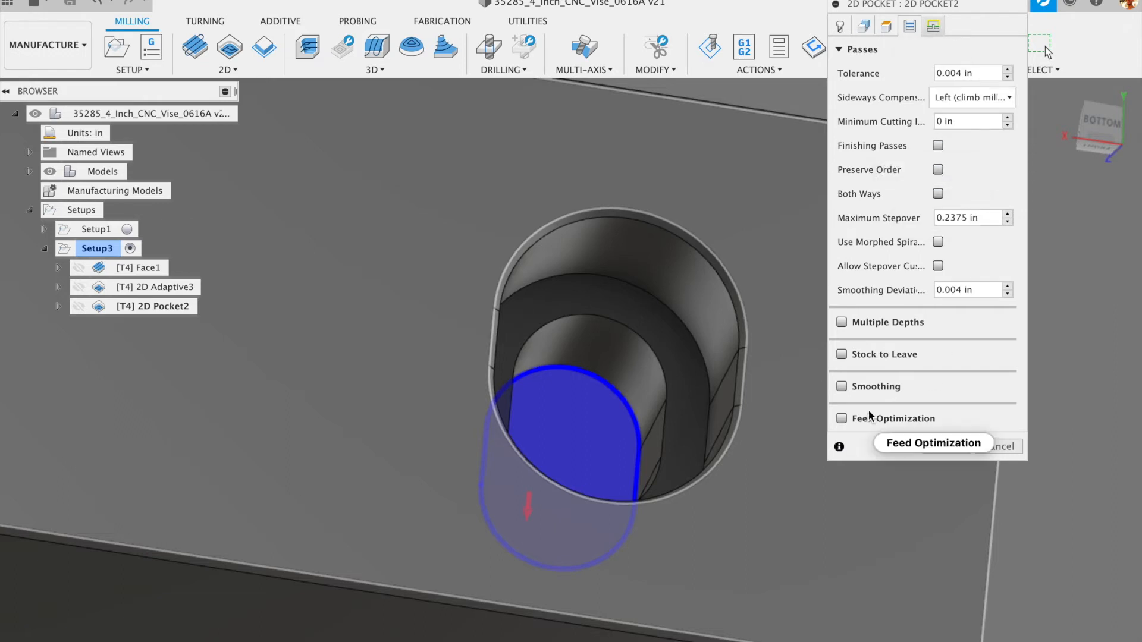
- Change 2D Pocket2's ramp type from Helix to Profile and generate the toolpath
{"action": "left_click", "coordinate": [932, 26]}
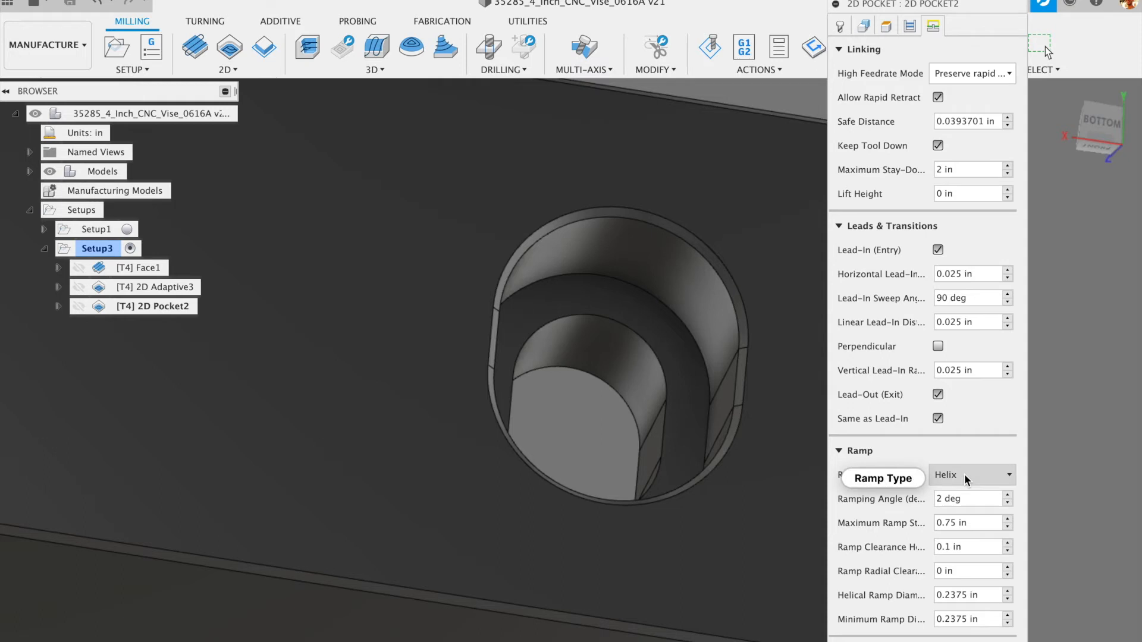
{"action": "left_click_drag", "start_coordinate": [931, 9], "coordinate": [932, 0]}
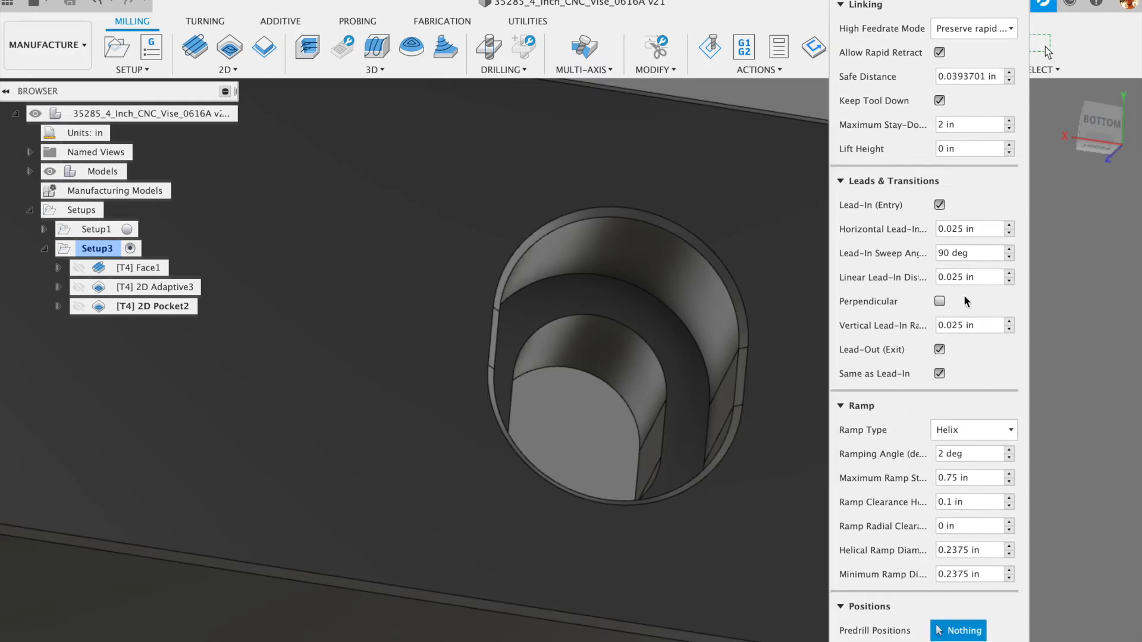
{"action": "mouse_move", "coordinate": [984, 433]}
{"action": "left_click", "coordinate": [979, 426]}
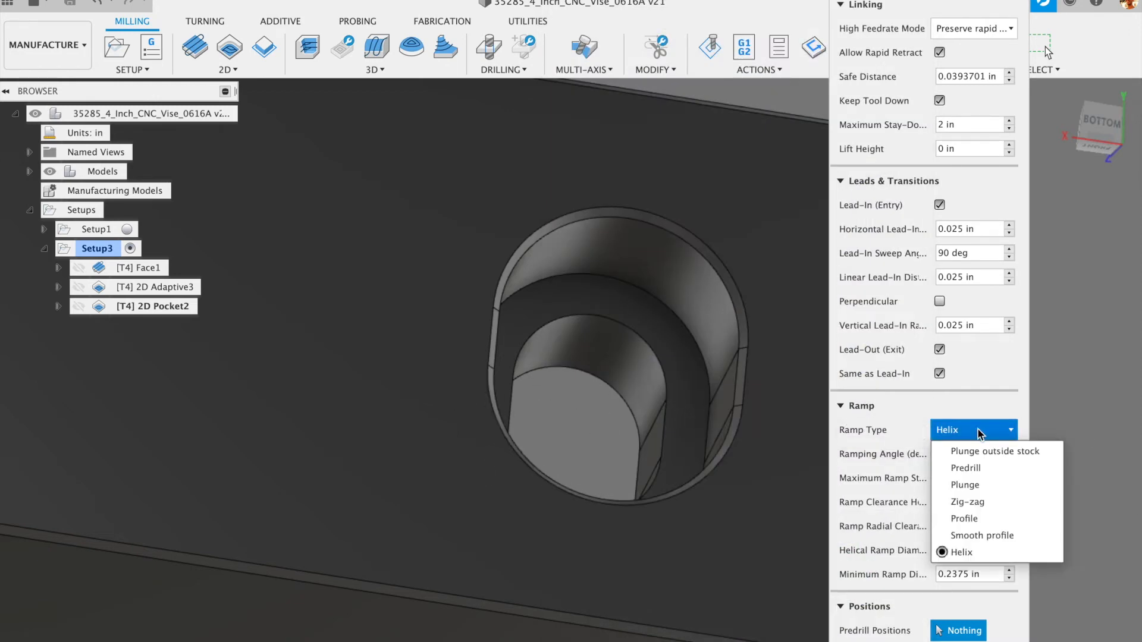
{"action": "left_click", "coordinate": [972, 519]}
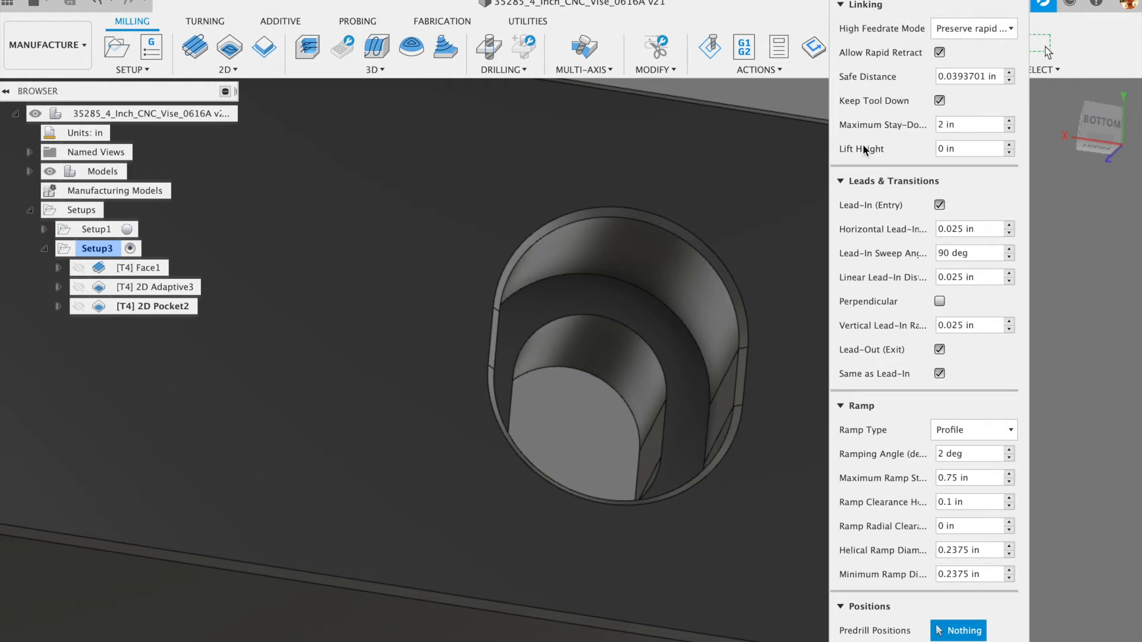
{"action": "left_click", "coordinate": [869, 182]}
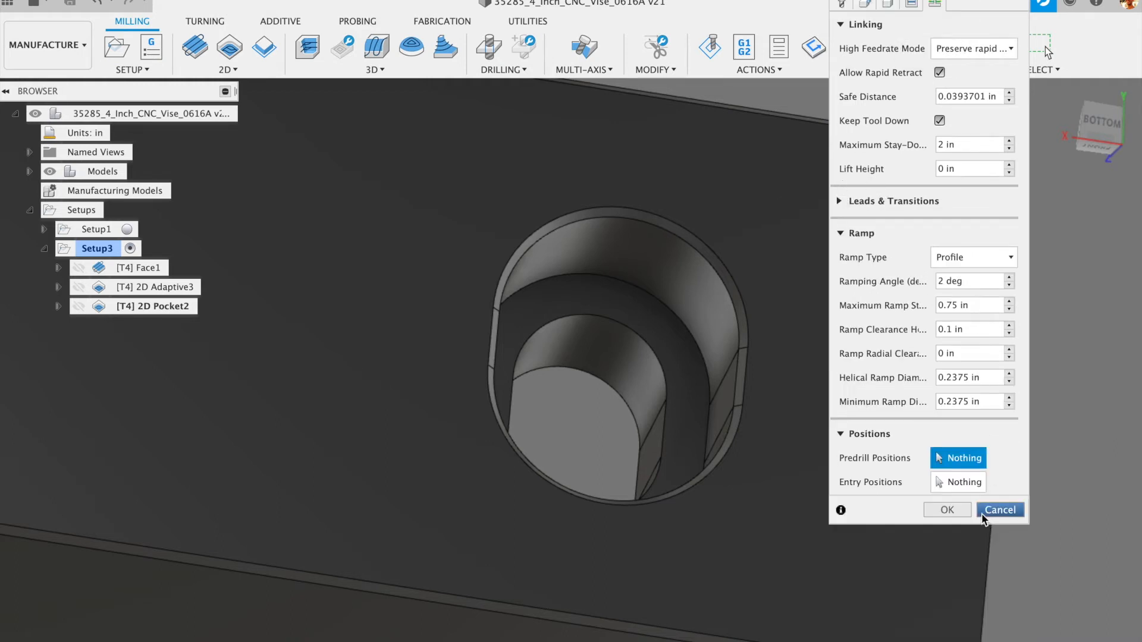
{"action": "left_click", "coordinate": [947, 510]}
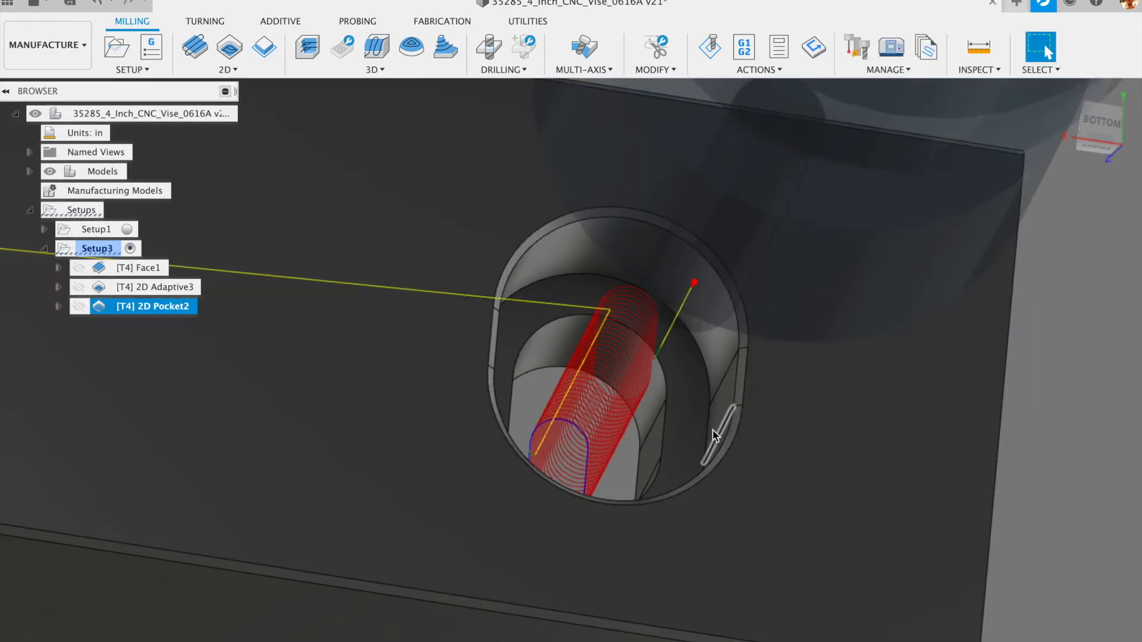
{"action": "middle_click_drag", "start_coordinate": [661, 418], "coordinate": [638, 457], "text": "shift"}
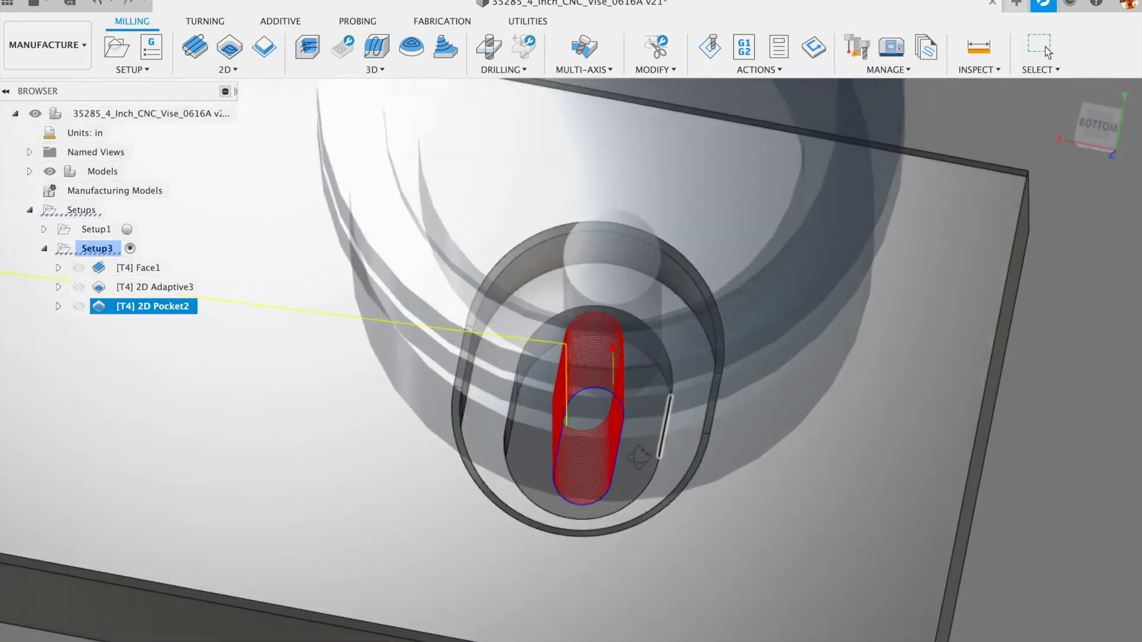
{"action": "scroll", "coordinate": [639, 457], "scroll_direction": "up", "scroll_amount": 10}
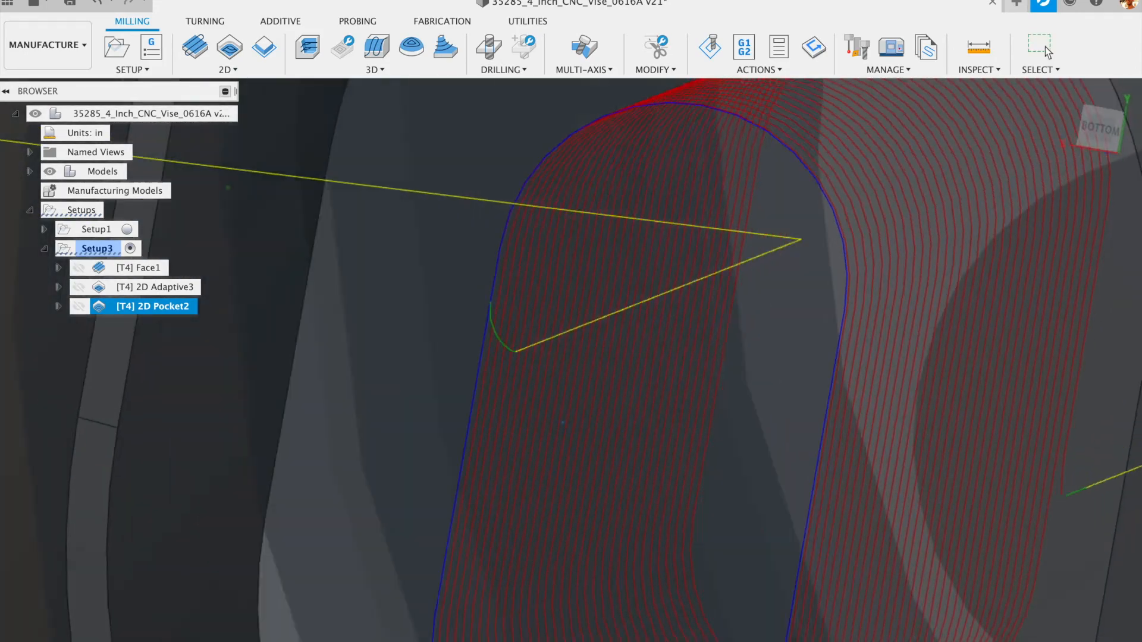
{"action": "mouse_move", "coordinate": [562, 423]}
{"action": "middle_mouse_down", "text": "shift"}
{"action": "mouse_move", "coordinate": [548, 406]}
{"action": "mouse_move", "coordinate": [558, 398]}
{"action": "mouse_move", "coordinate": [549, 411]}
{"action": "middle_mouse_up", "text": "shift"}
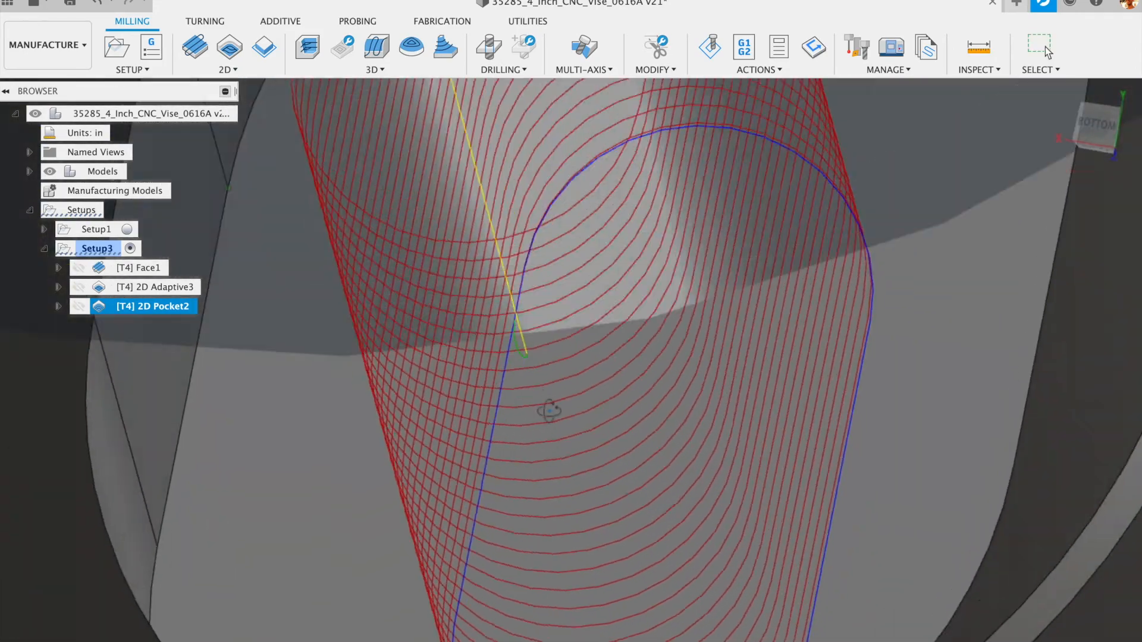
{"action": "scroll", "coordinate": [549, 410], "scroll_direction": "down", "scroll_amount": 10}
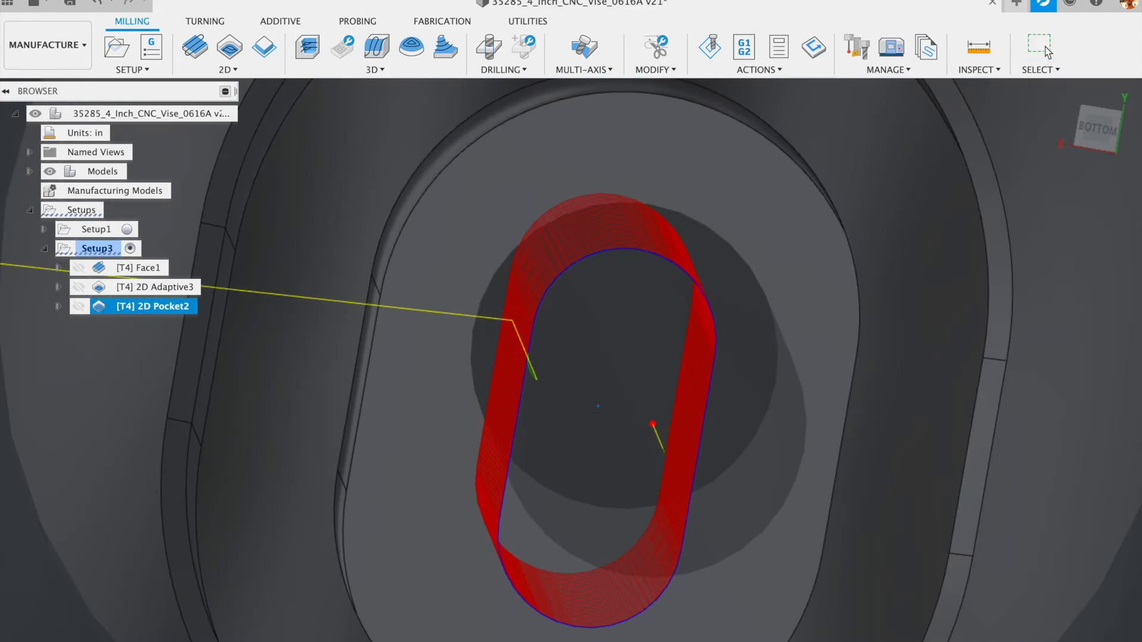
{"action": "middle_click_drag", "start_coordinate": [548, 411], "coordinate": [647, 274], "text": "shift"}
{"action": "scroll", "coordinate": [597, 373], "scroll_direction": "down", "scroll_amount": 5}
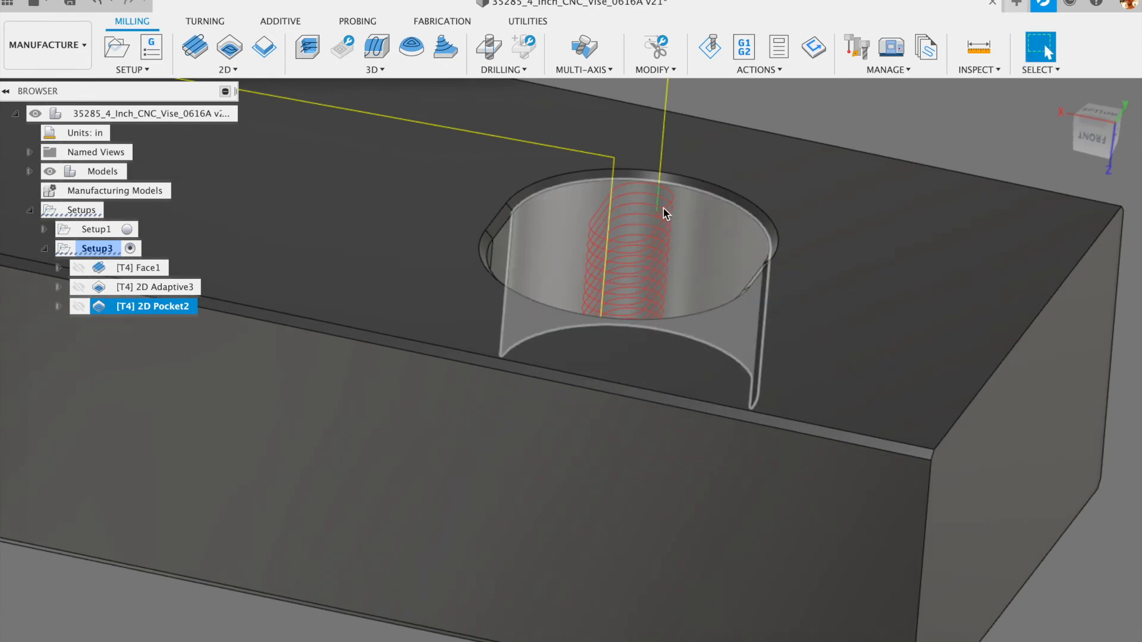
{"action": "middle_click_drag", "start_coordinate": [657, 230], "coordinate": [657, 301], "text": "shift"}
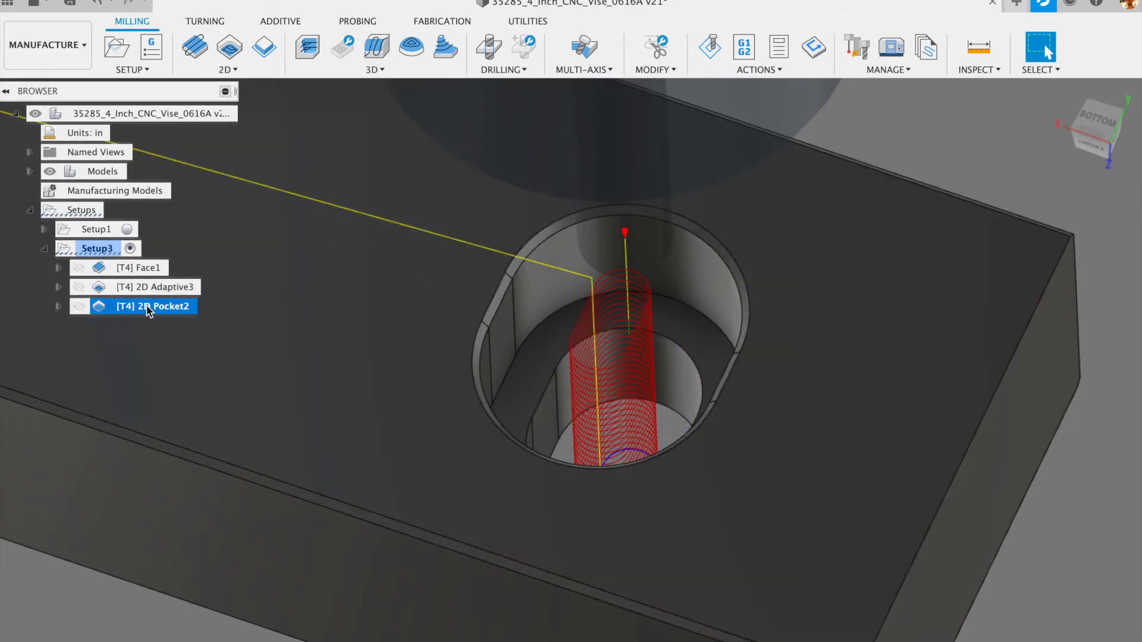
- Base 2D Pocket2's top height on the ring-shaped step face with a 0.02 in offset
{"action": "left_click", "coordinate": [97, 308]}
{"action": "double_click", "coordinate": [98, 308]}
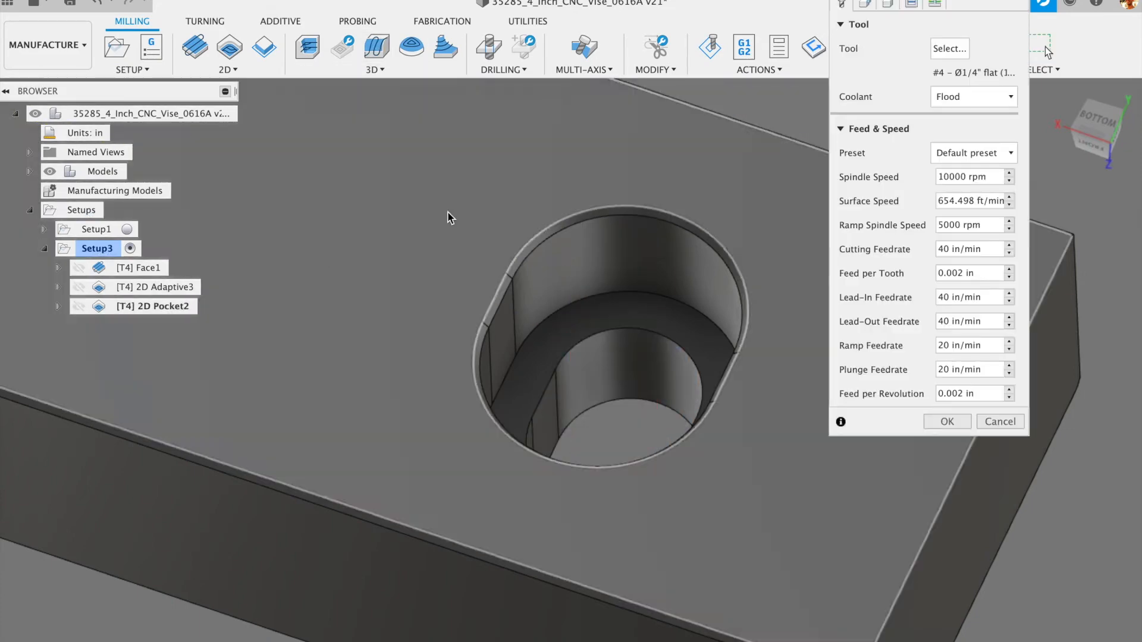
{"action": "left_click", "coordinate": [886, 4]}
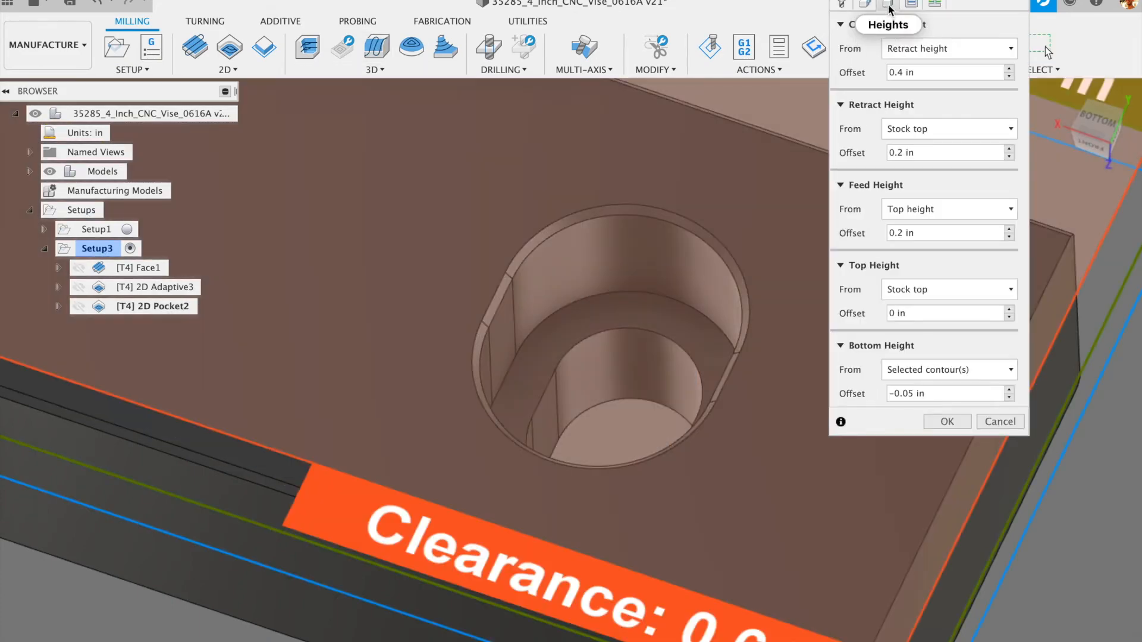
{"action": "left_click", "coordinate": [957, 290]}
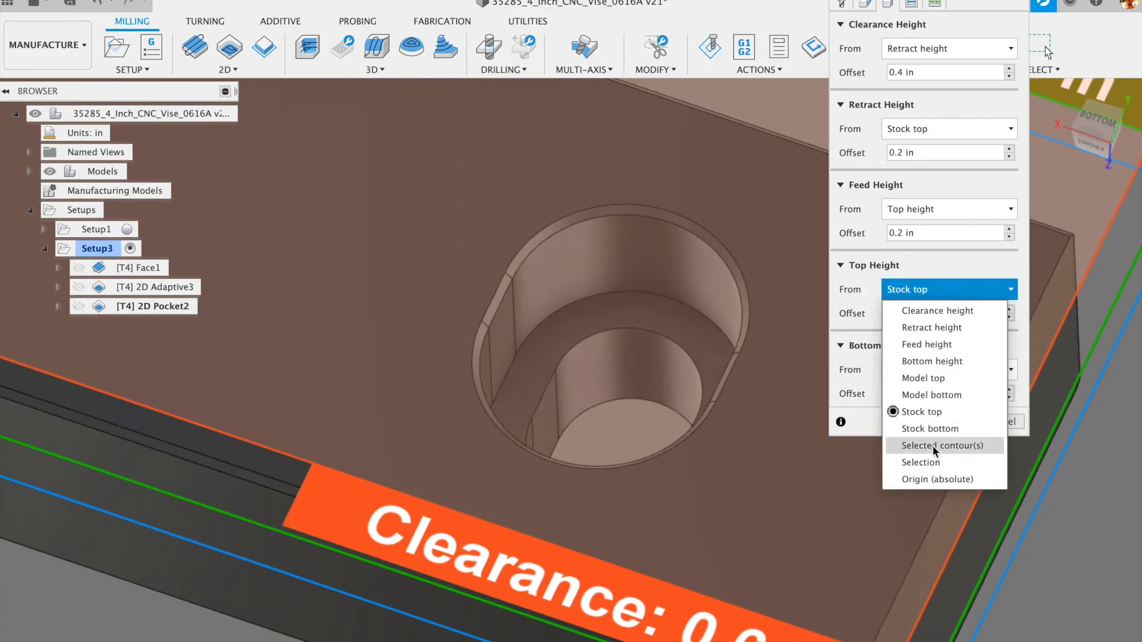
{"action": "left_click", "coordinate": [933, 463]}
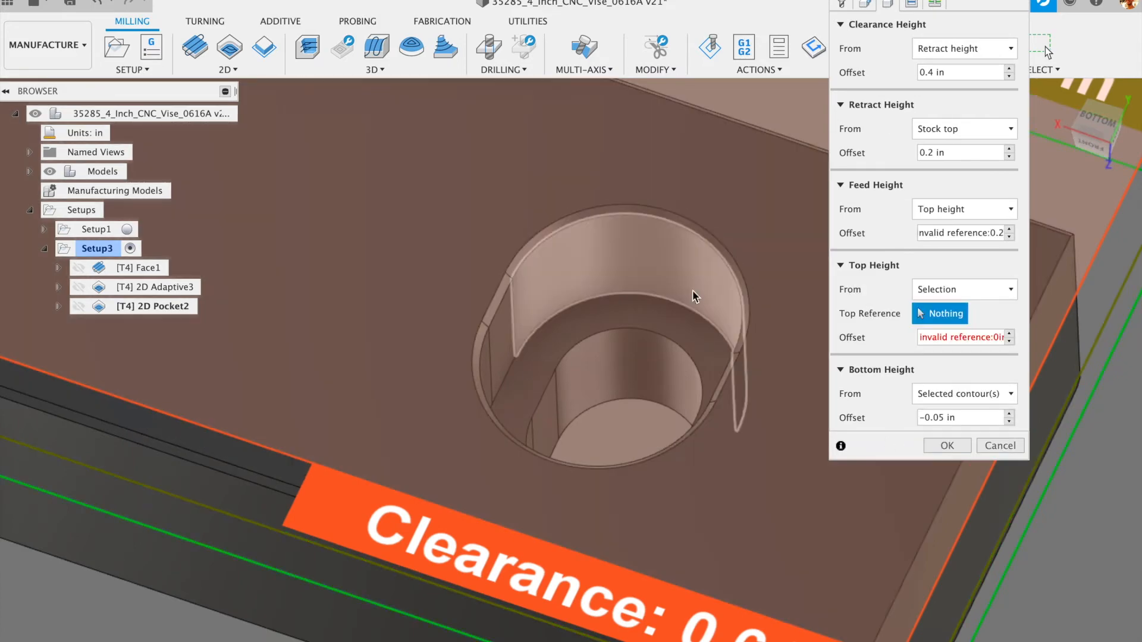
{"action": "left_click", "coordinate": [616, 311]}
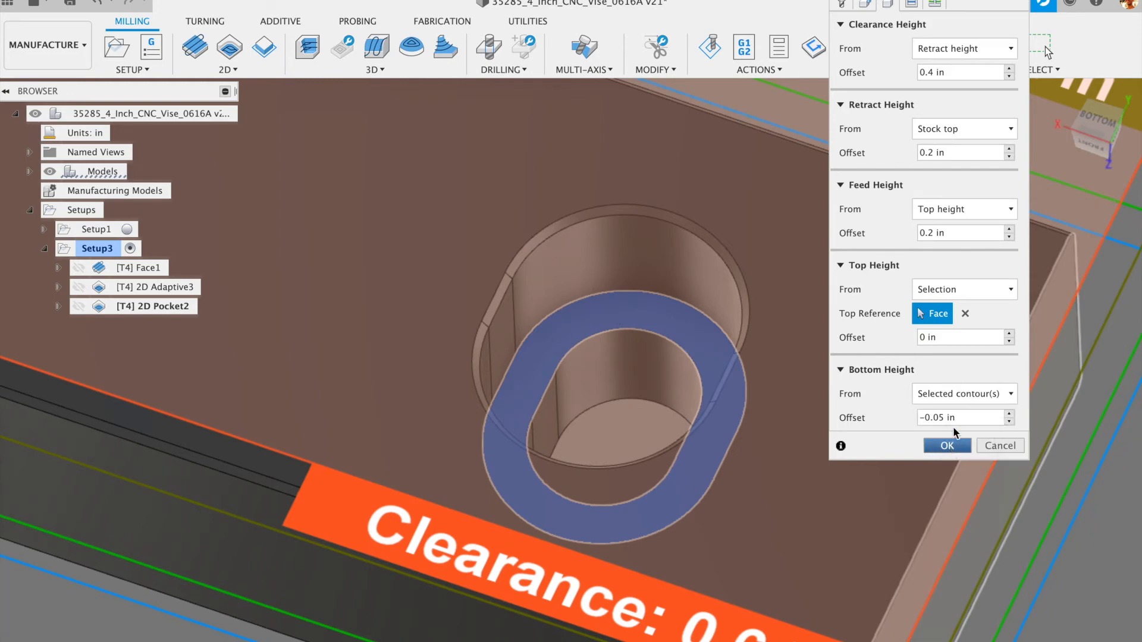
{"action": "left_click", "coordinate": [950, 335]}
{"action": "type", "text": ".02"}
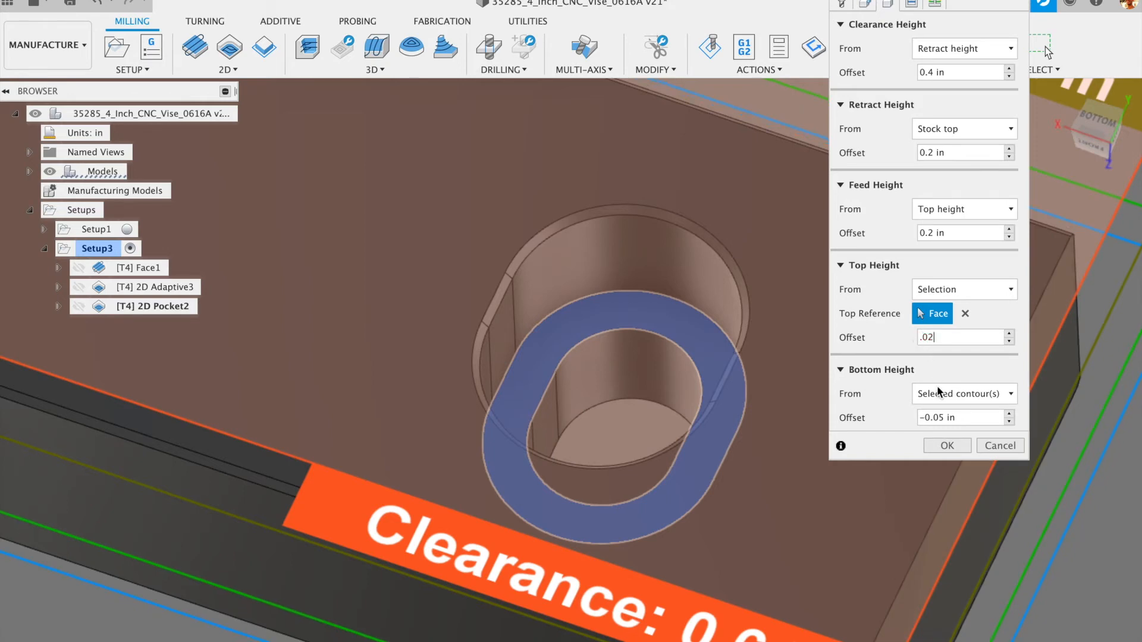
{"action": "left_click", "coordinate": [946, 446]}
{"action": "left_click", "coordinate": [946, 446]}
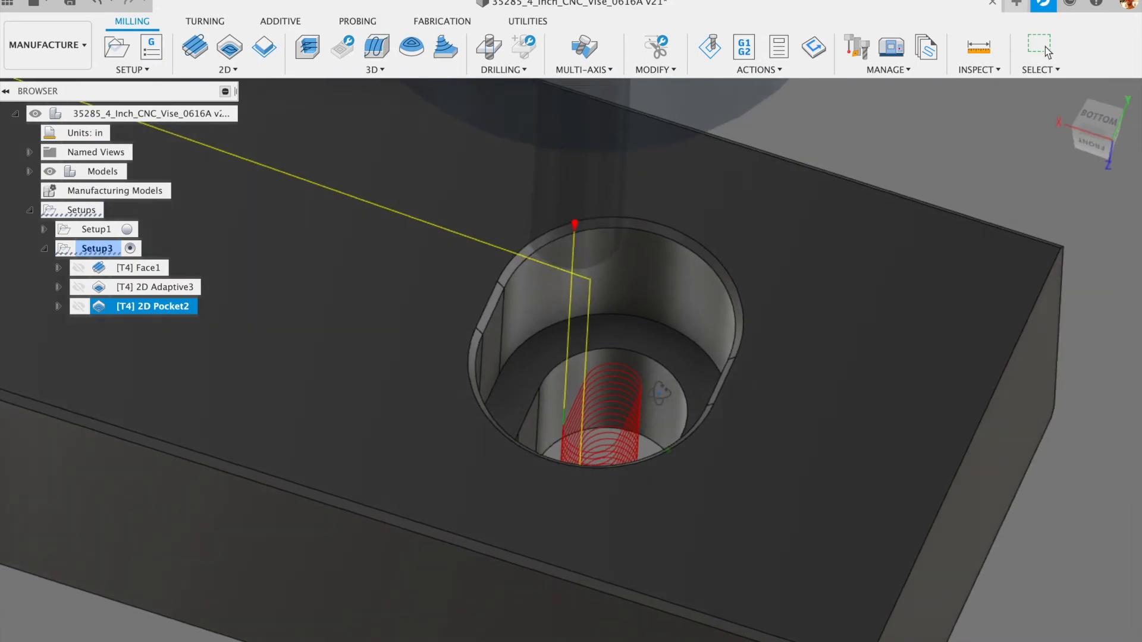
{"action": "mouse_move", "coordinate": [660, 393]}
{"action": "middle_mouse_down", "text": "shift"}
{"action": "mouse_move", "coordinate": [634, 351]}
{"action": "mouse_move", "coordinate": [610, 402]}
{"action": "mouse_move", "coordinate": [617, 421]}
{"action": "mouse_move", "coordinate": [656, 390]}
{"action": "middle_mouse_up", "text": "shift"}
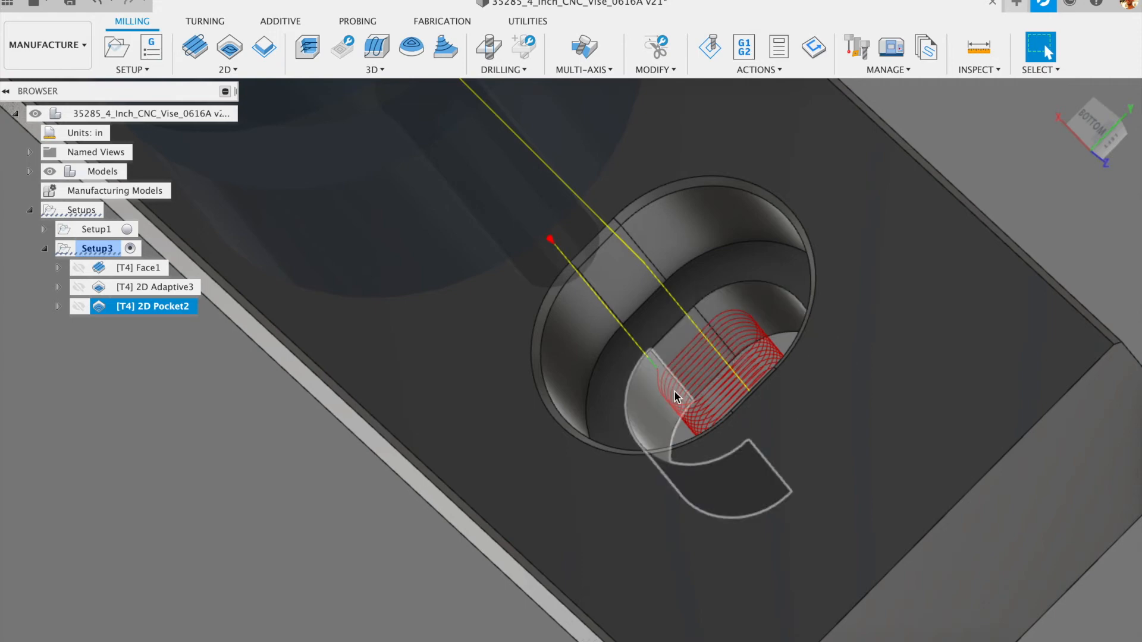
- Inspect the regenerated 2D Pocket toolpath from the front, behind and above
{"action": "scroll", "coordinate": [474, 372], "scroll_direction": "down", "scroll_amount": 3}
{"action": "middle_click_drag", "start_coordinate": [630, 375], "coordinate": [678, 351], "text": "shift"}
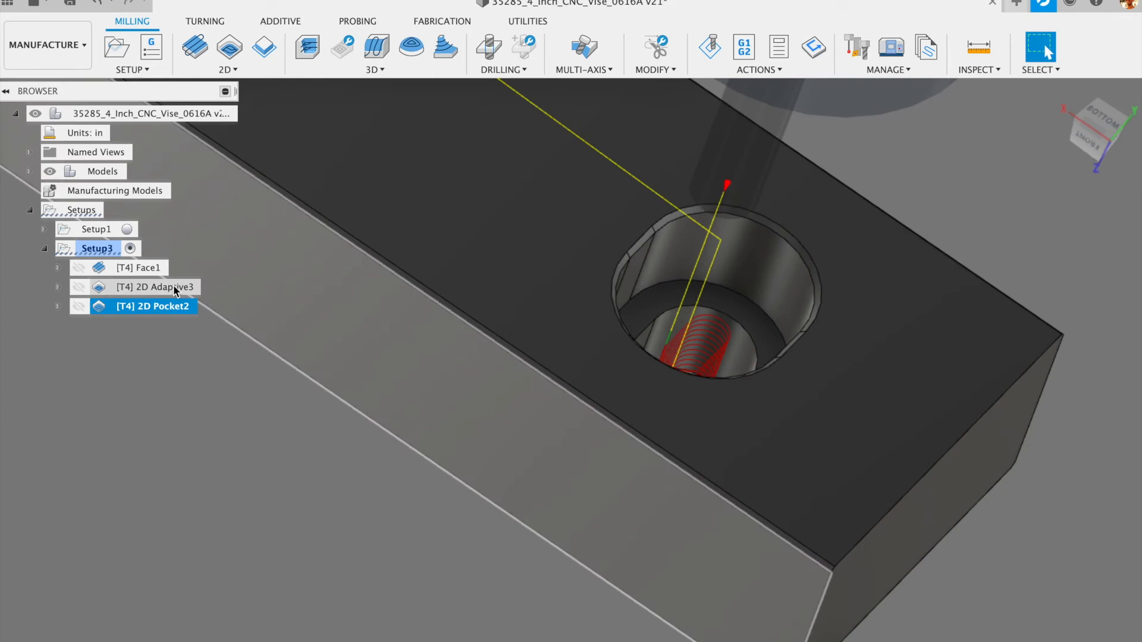
{"action": "scroll", "coordinate": [729, 326], "scroll_direction": "down", "scroll_amount": 3}
{"action": "scroll", "coordinate": [729, 325], "scroll_direction": "down", "scroll_amount": 3}
{"action": "middle_click_drag", "start_coordinate": [612, 377], "coordinate": [630, 313], "text": "shift"}
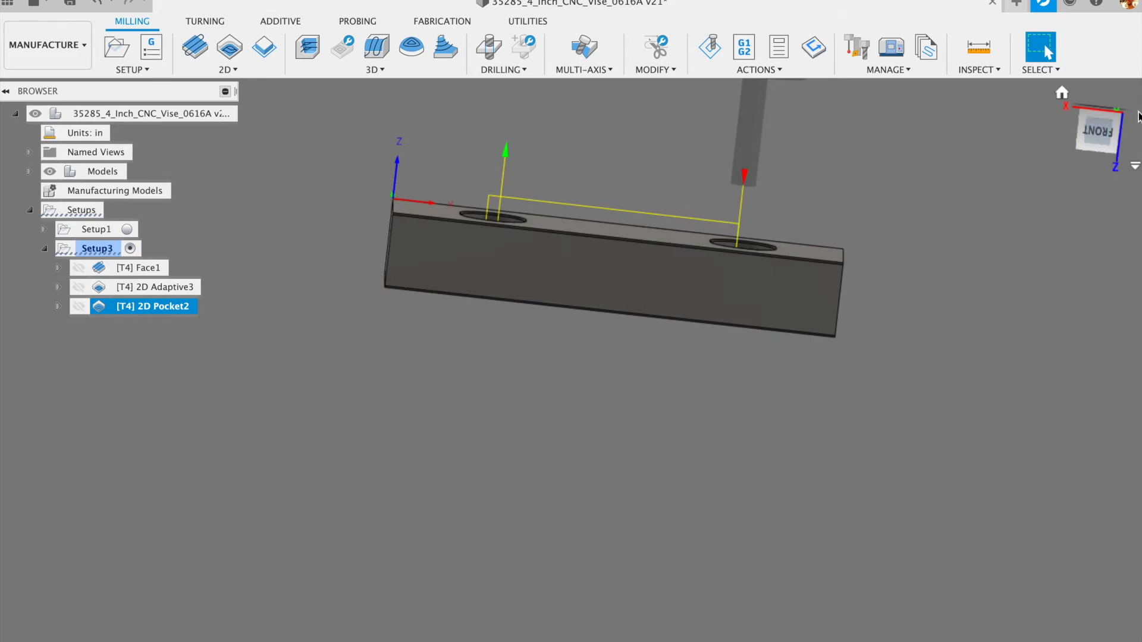
{"action": "left_click", "coordinate": [1099, 136]}
{"action": "scroll", "coordinate": [713, 277], "scroll_direction": "up", "scroll_amount": 10}
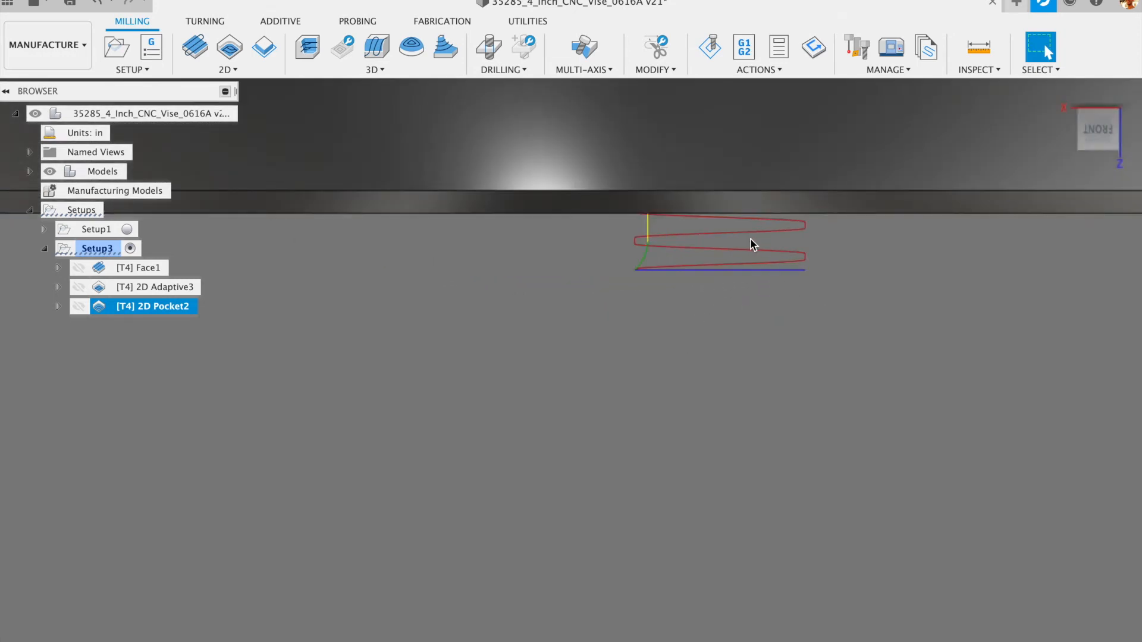
{"action": "scroll", "coordinate": [752, 294], "scroll_direction": "down", "scroll_amount": 6}
{"action": "middle_click_drag", "start_coordinate": [773, 377], "coordinate": [783, 155], "text": "shift"}
{"action": "mouse_move", "coordinate": [792, 384]}
{"action": "middle_mouse_down", "text": "shift"}
{"action": "mouse_move", "coordinate": [798, 357]}
{"action": "mouse_move", "coordinate": [798, 376]}
{"action": "middle_mouse_up", "text": "shift"}
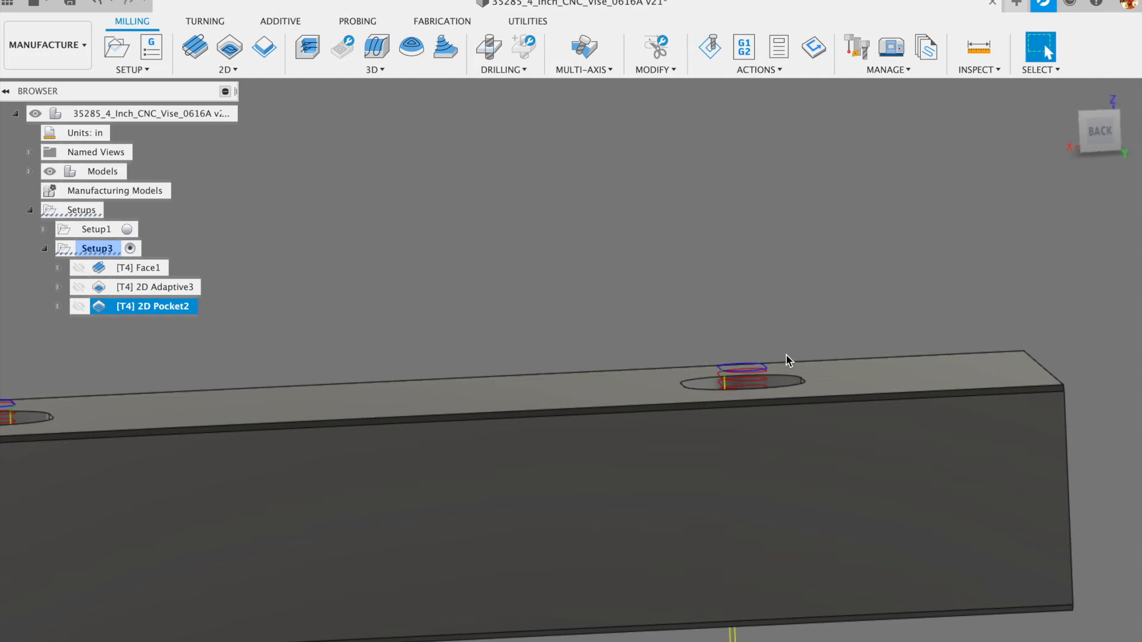
{"action": "scroll", "coordinate": [790, 381], "scroll_direction": "up", "scroll_amount": 5}
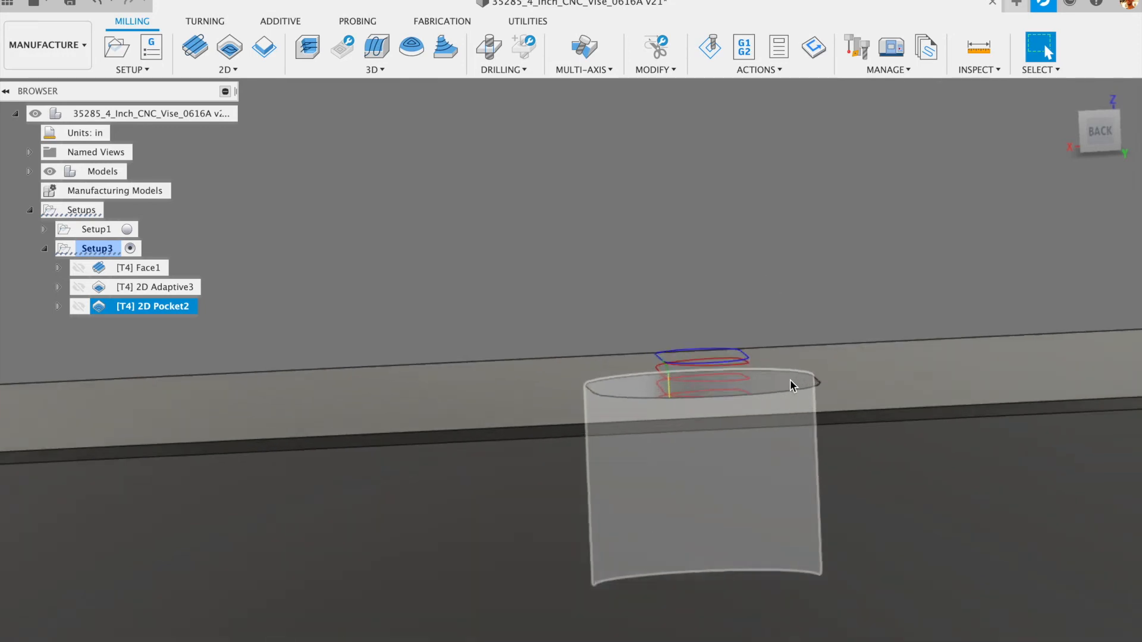
{"action": "scroll", "coordinate": [798, 379], "scroll_direction": "up", "scroll_amount": 2}
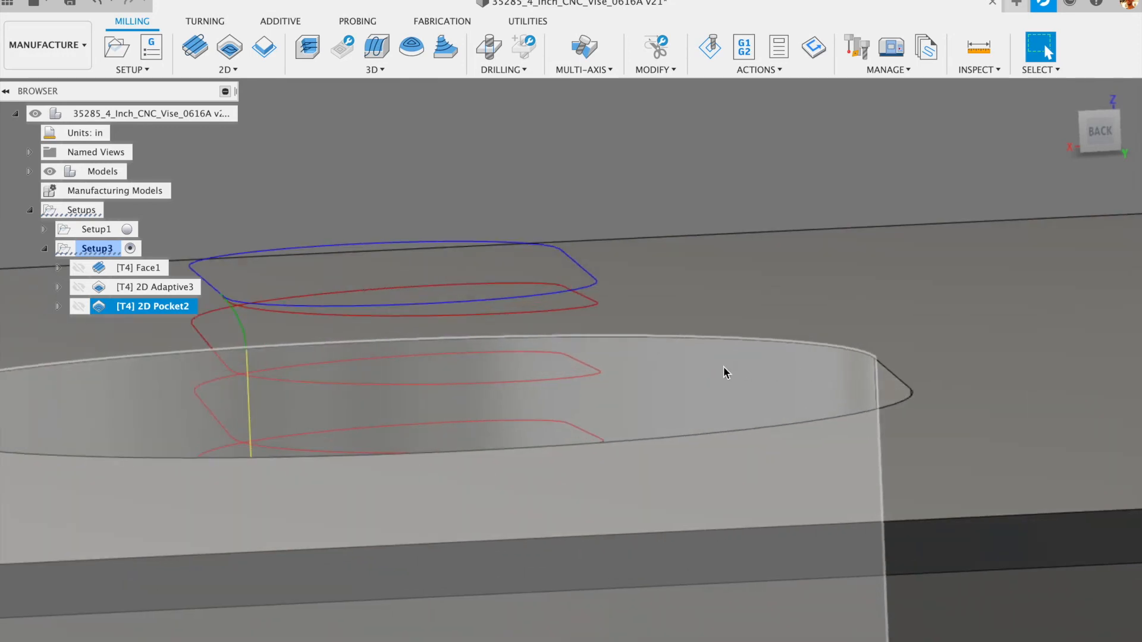
{"action": "scroll", "coordinate": [908, 267], "scroll_direction": "down", "scroll_amount": 5}
{"action": "middle_click_drag", "start_coordinate": [826, 194], "coordinate": [537, 468], "text": "shift"}
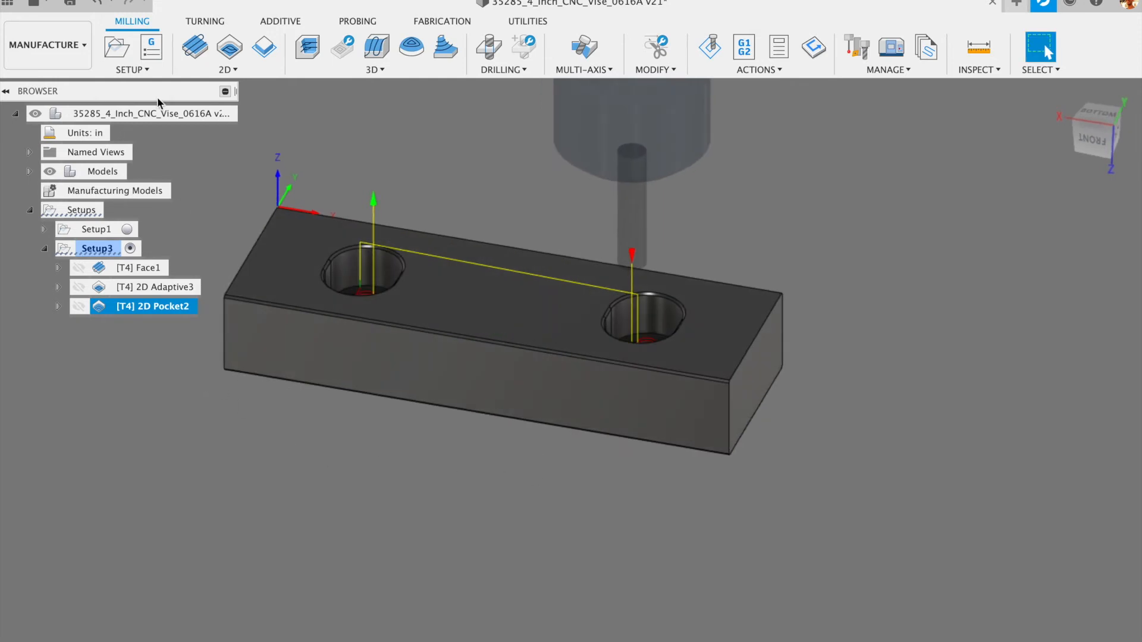
- Save the design as a new version, version 21
{"action": "left_click", "coordinate": [73, 3]}
{"action": "left_click", "coordinate": [572, 342]}
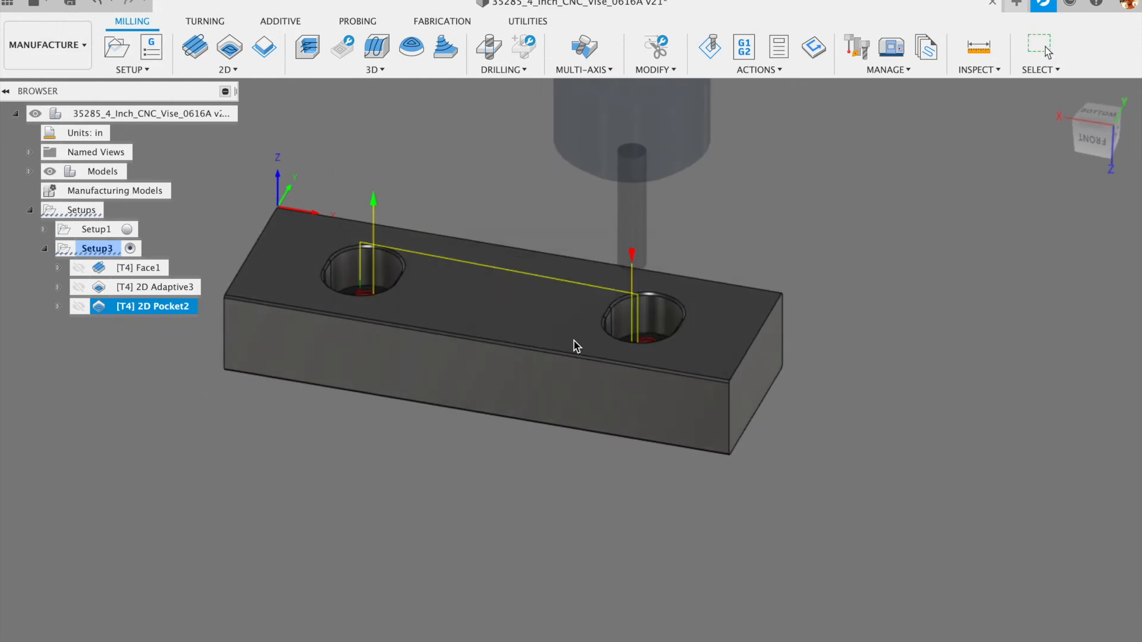
{"action": "scroll", "coordinate": [302, 266], "scroll_direction": "up", "scroll_amount": 8}
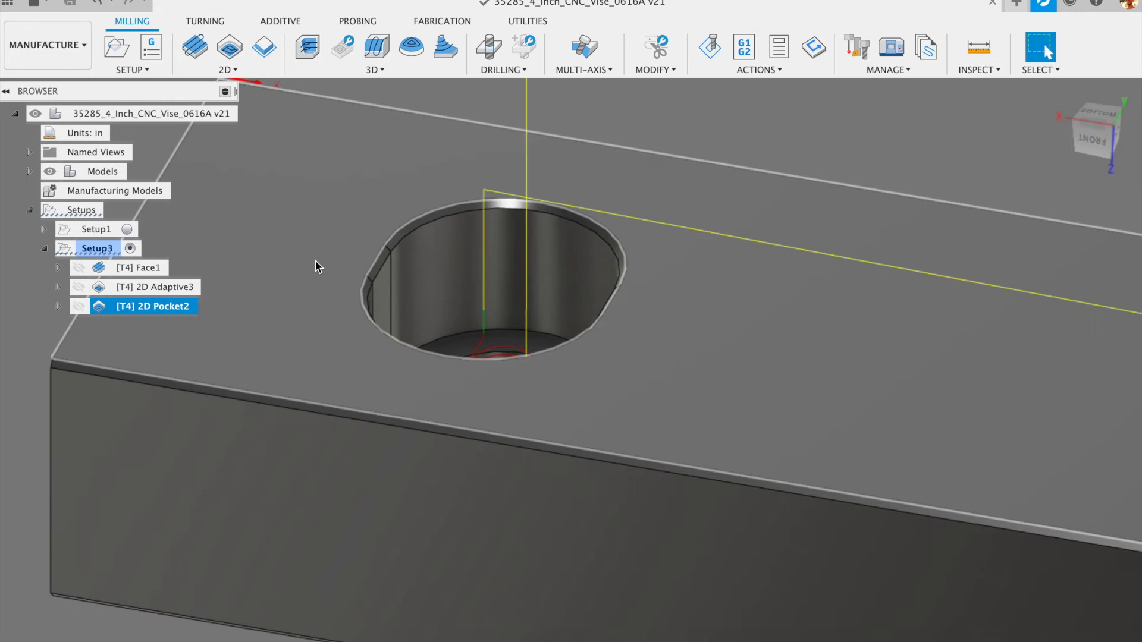
{"action": "scroll", "coordinate": [313, 262], "scroll_direction": "down", "scroll_amount": 4}
{"action": "scroll", "coordinate": [389, 236], "scroll_direction": "down", "scroll_amount": 5}
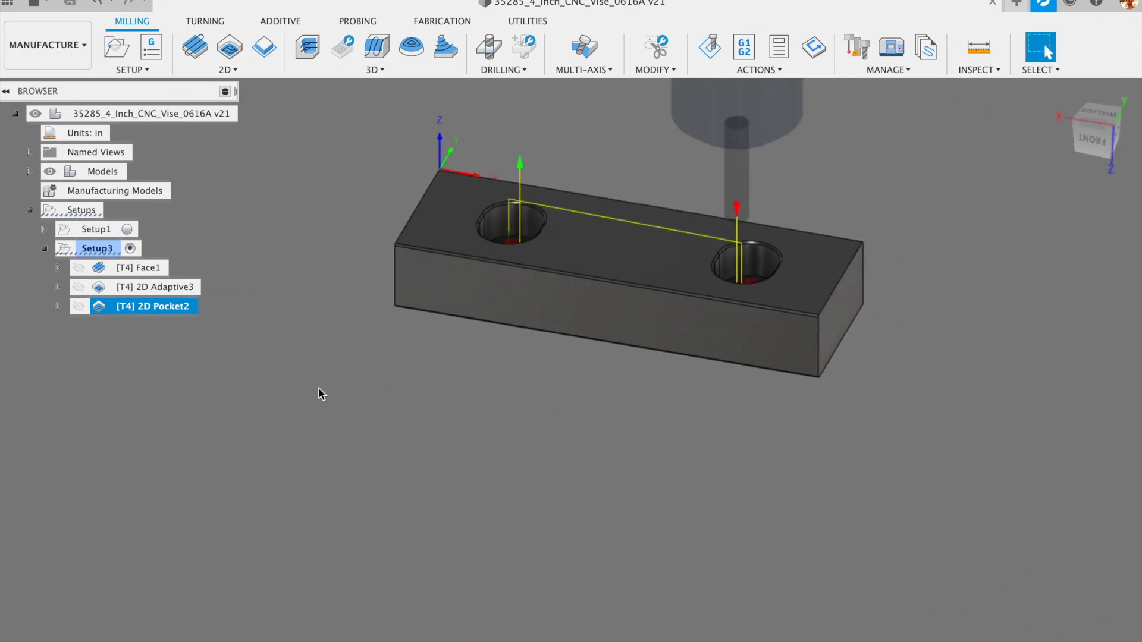
- Add a 2D Chamfer operation to Setup3 from the 2D strategies menu
{"action": "left_click", "coordinate": [119, 247]}
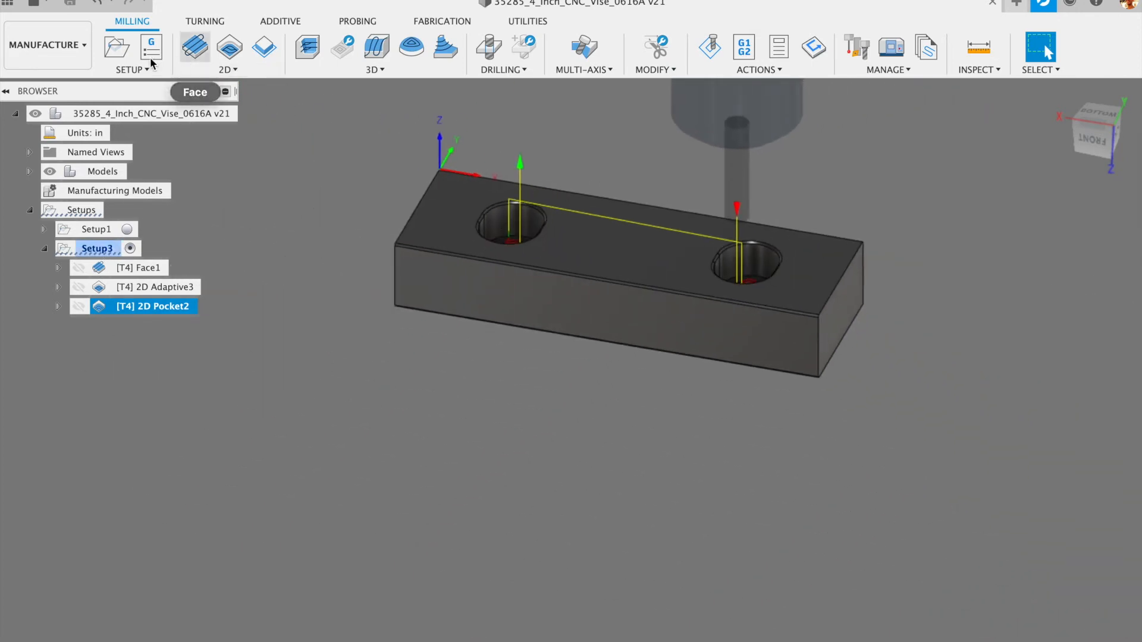
{"action": "left_click", "coordinate": [232, 70]}
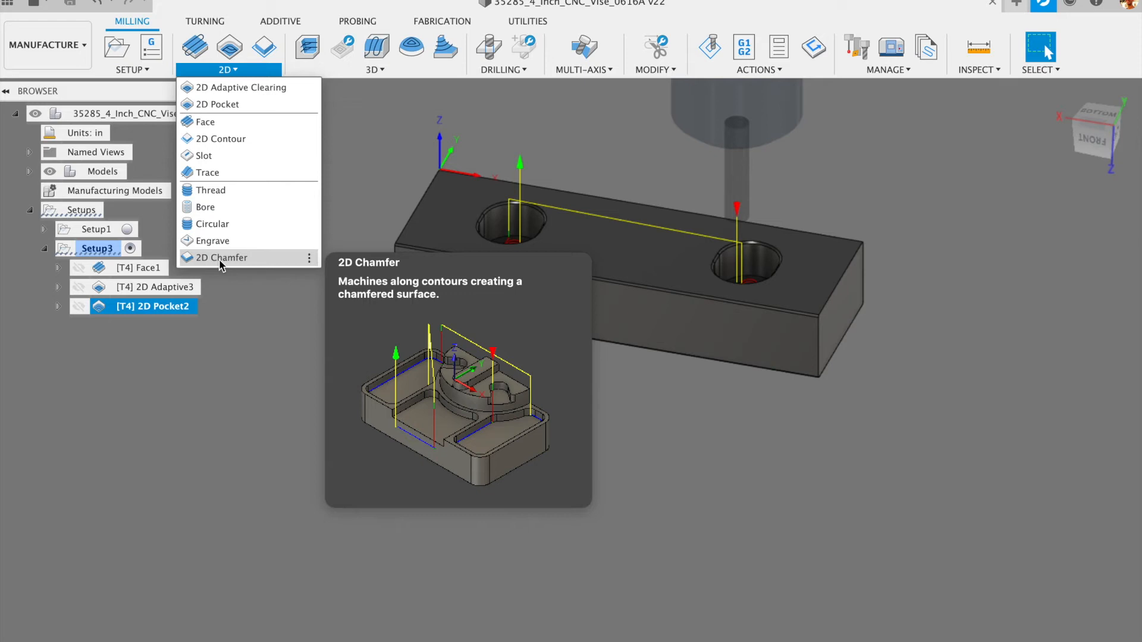
{"action": "left_click", "coordinate": [219, 257]}
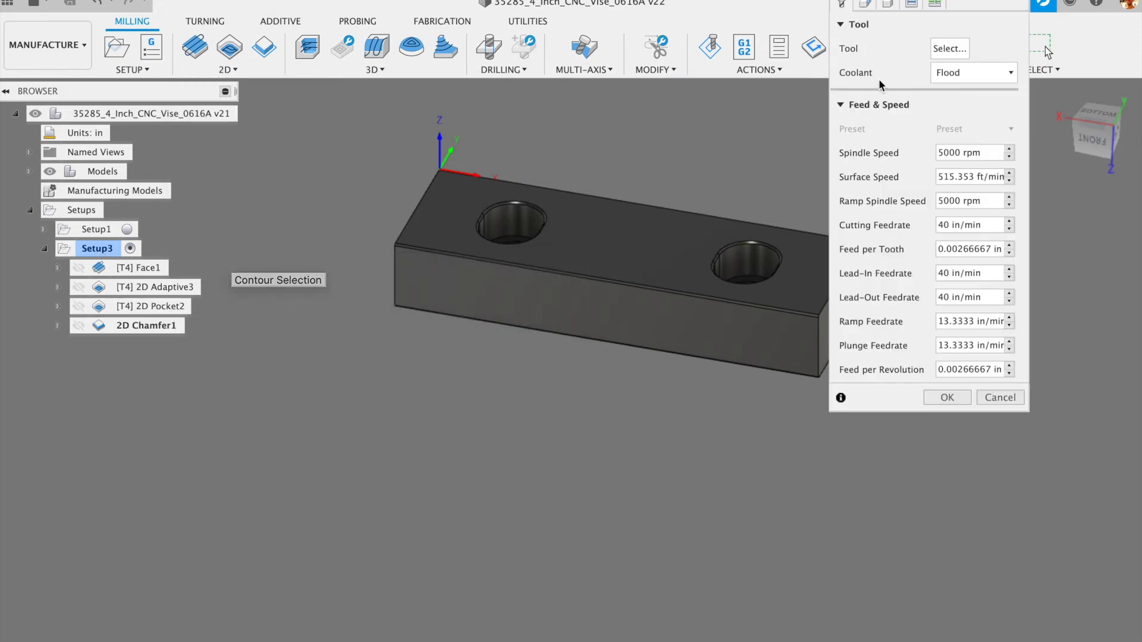
- Set 2D Chamfer1's compensation type to Wear, then cancel to discard the operation
{"action": "left_click", "coordinate": [911, 4]}
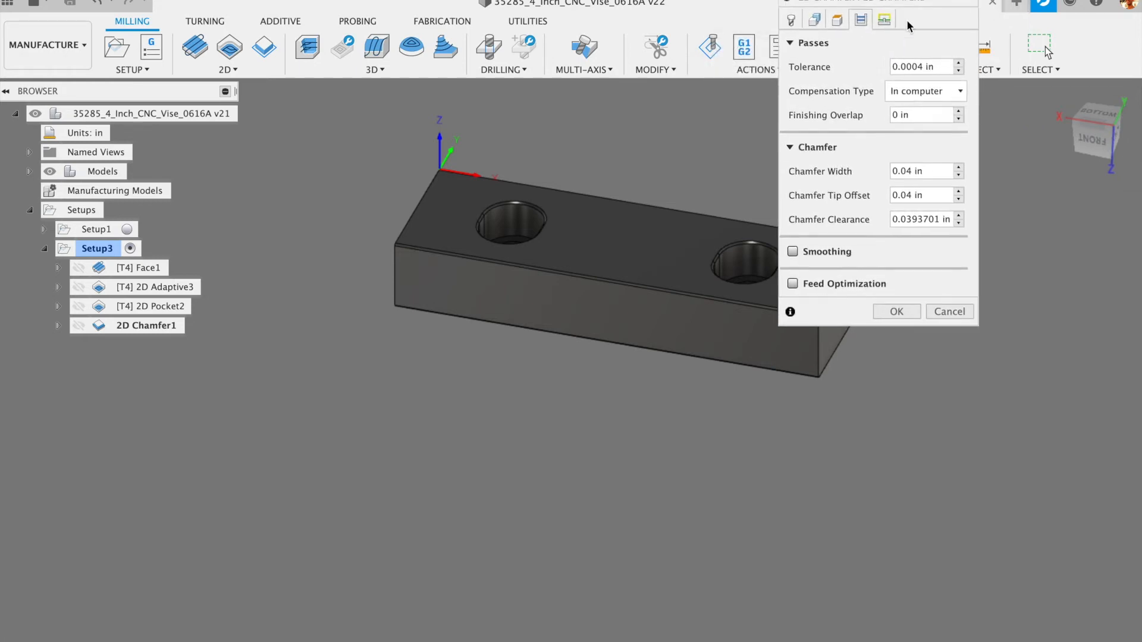
{"action": "left_click", "coordinate": [951, 90]}
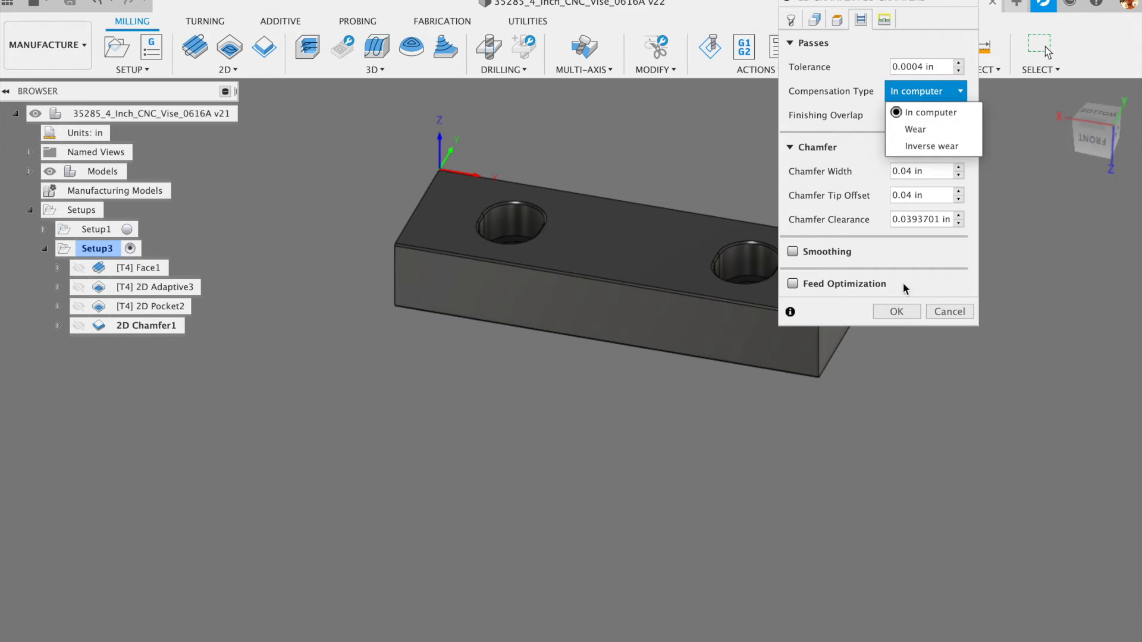
{"action": "left_click", "coordinate": [925, 129]}
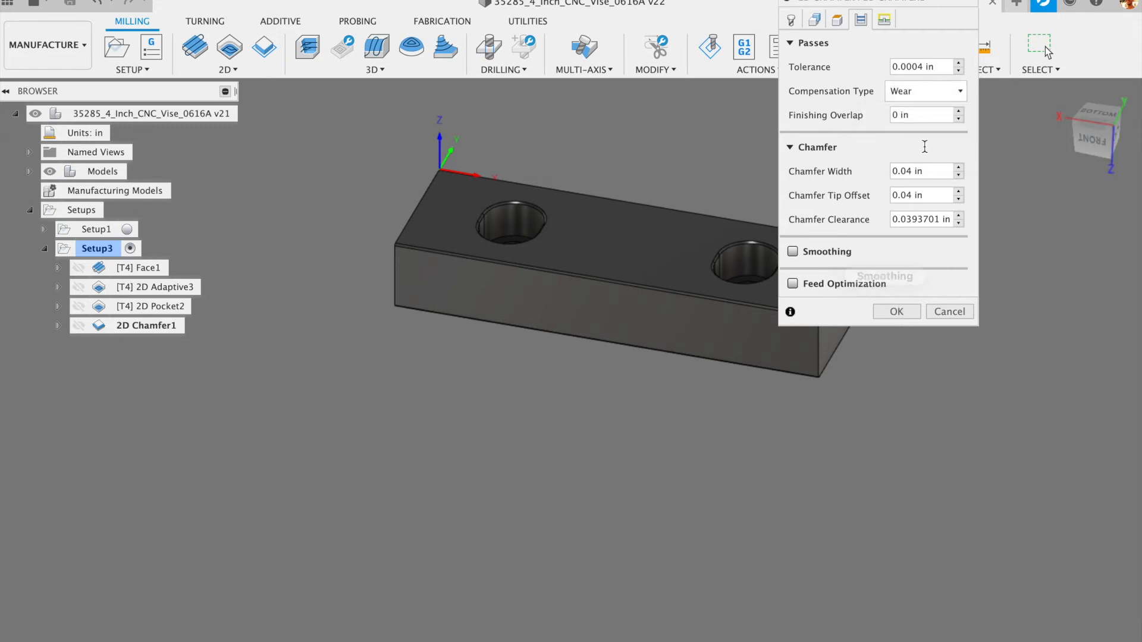
{"action": "left_click", "coordinate": [948, 312]}
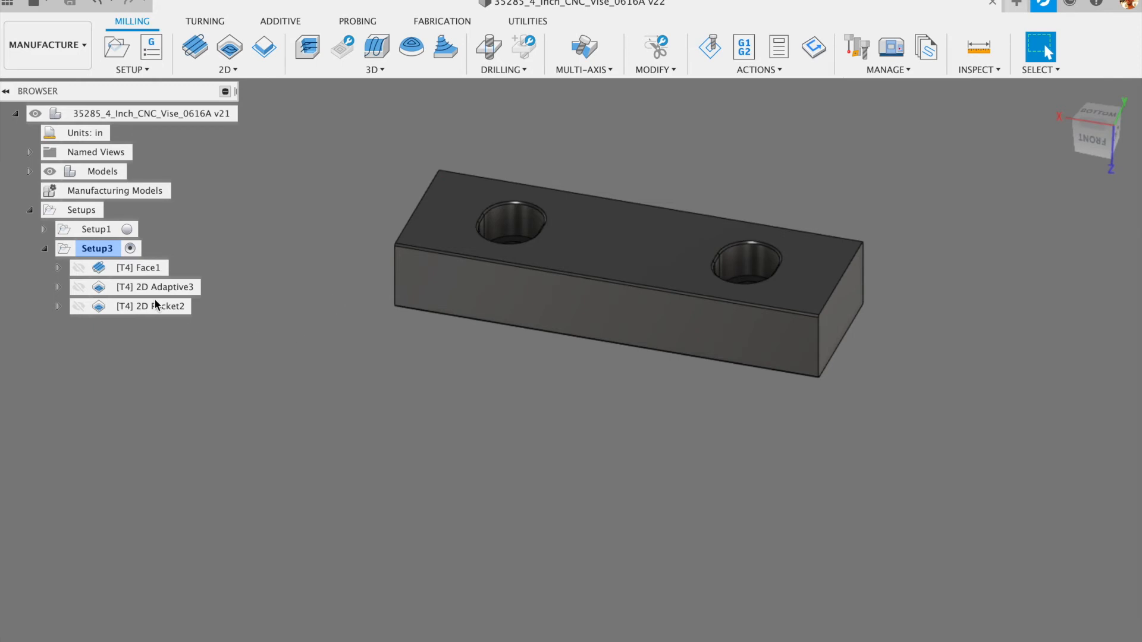
{"action": "left_click", "coordinate": [226, 70]}
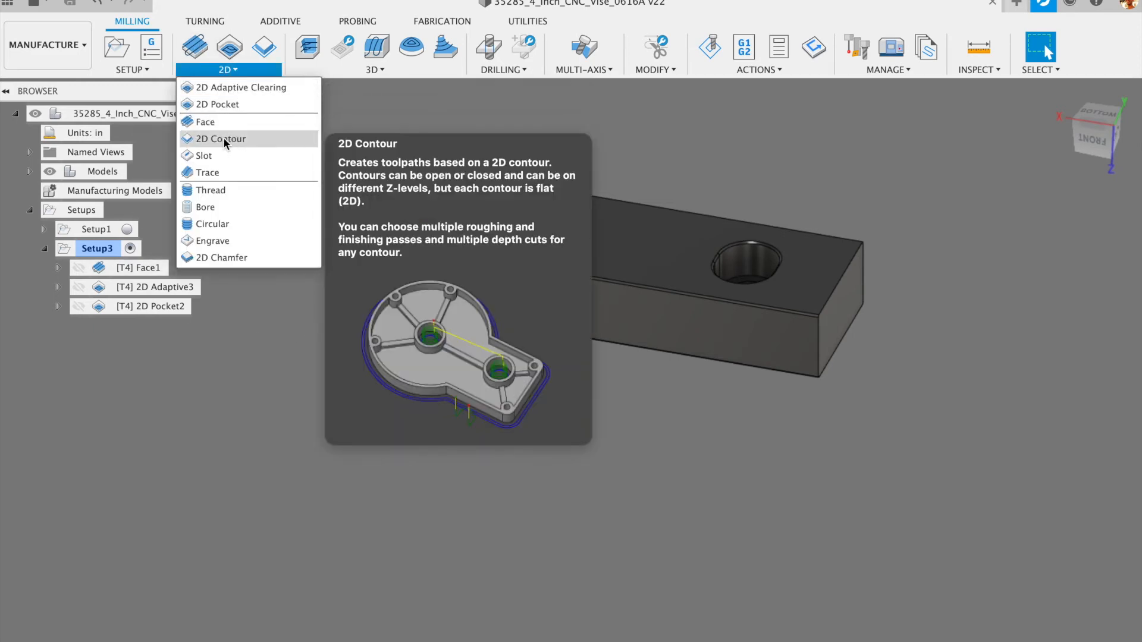
- Add a 2D Contour operation to Setup3 using tool 5, the .5 Spot Drill
{"action": "left_click", "coordinate": [223, 138]}
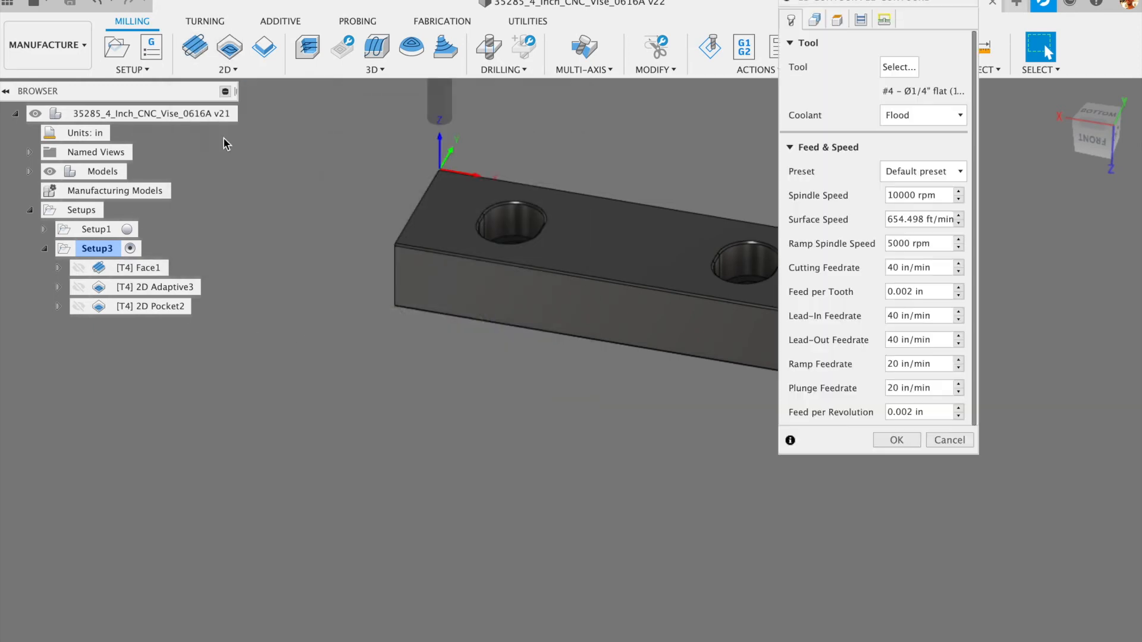
{"action": "left_click", "coordinate": [889, 66]}
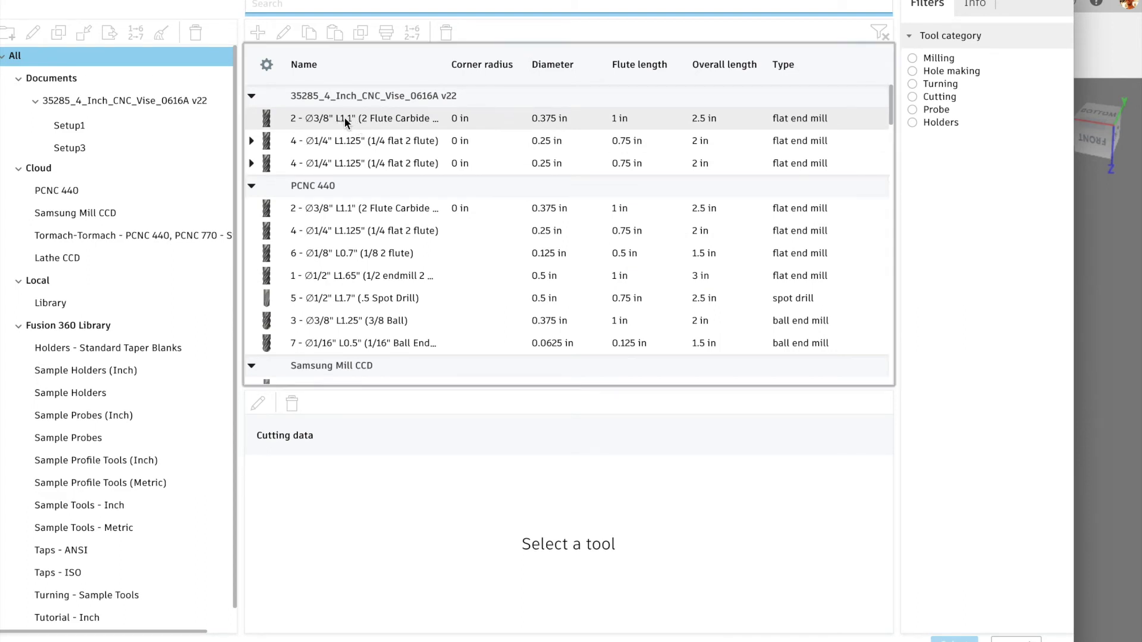
{"action": "left_click", "coordinate": [344, 118]}
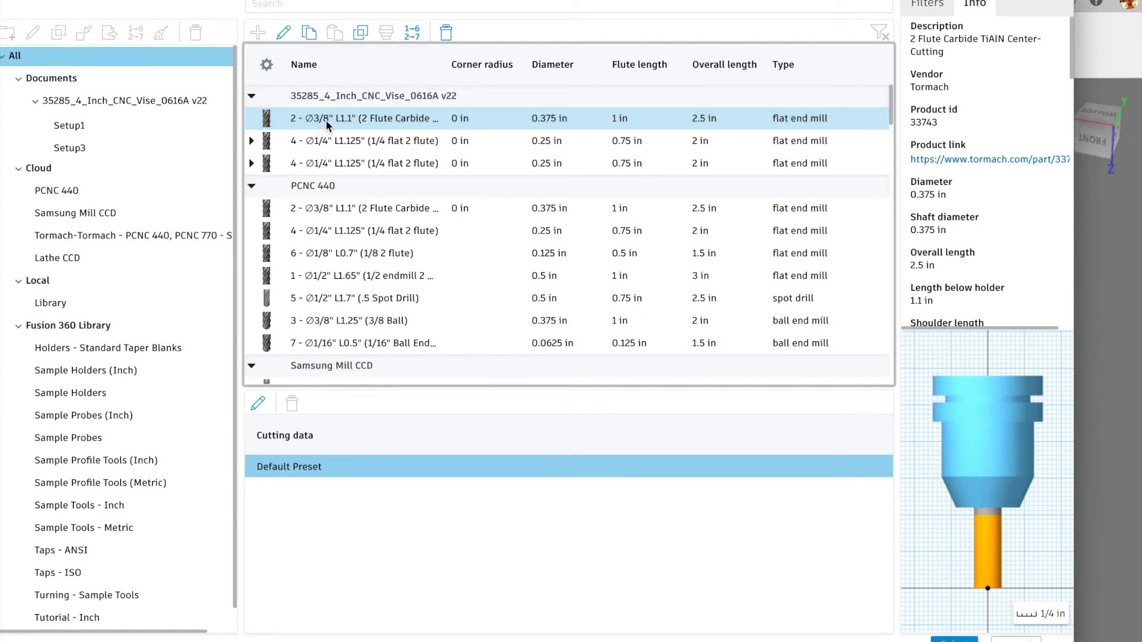
{"action": "left_click", "coordinate": [355, 298]}
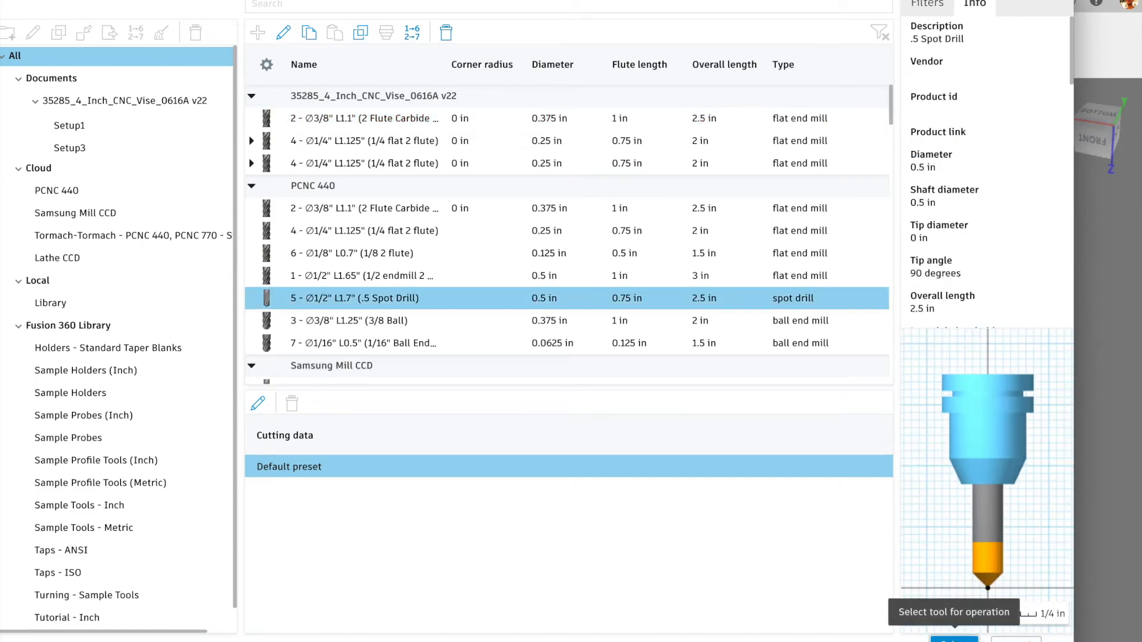
{"action": "left_click", "coordinate": [956, 639]}
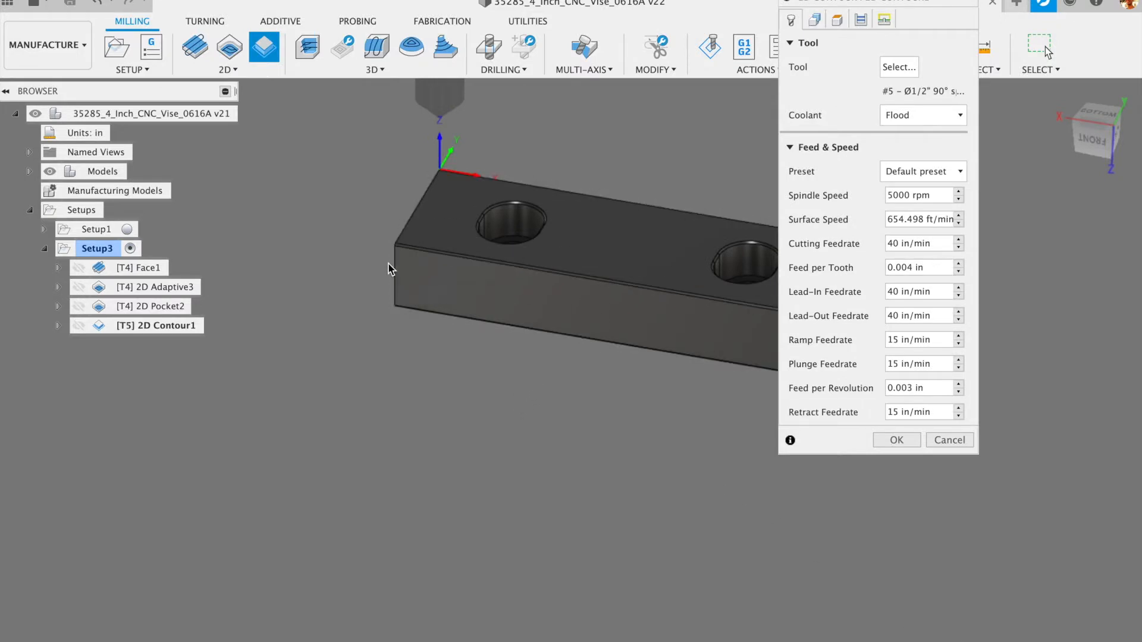
{"action": "scroll", "coordinate": [393, 153], "scroll_direction": "up", "scroll_amount": 2}
{"action": "scroll", "coordinate": [389, 158], "scroll_direction": "down", "scroll_amount": 5}
{"action": "scroll", "coordinate": [436, 158], "scroll_direction": "up", "scroll_amount": 5}
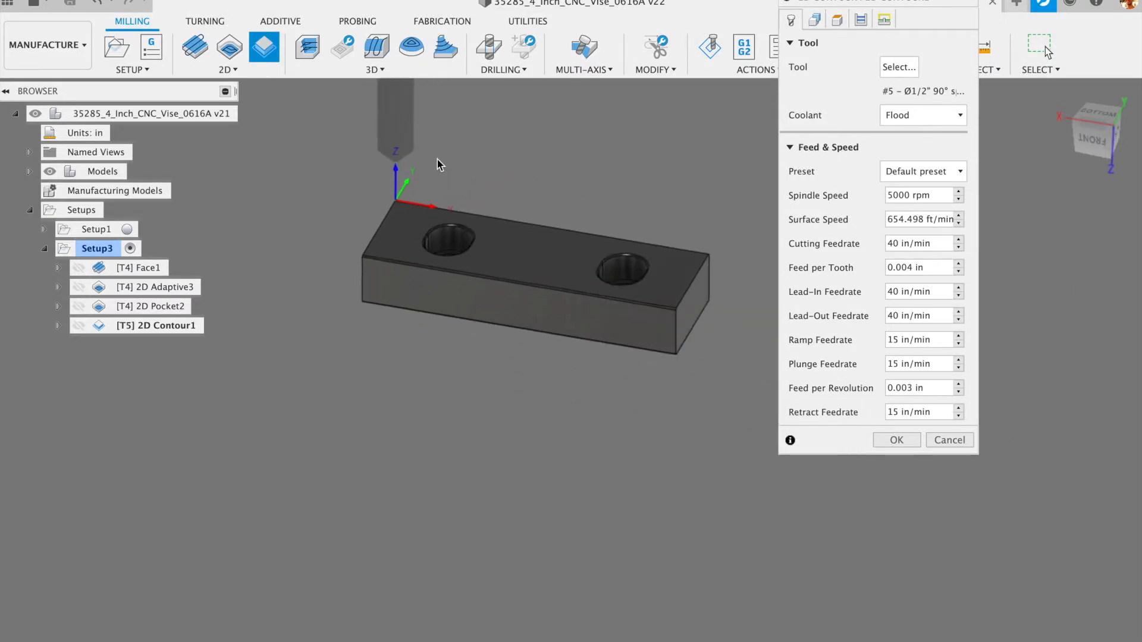
{"action": "middle_click_drag", "start_coordinate": [445, 176], "coordinate": [394, 184], "text": "shift"}
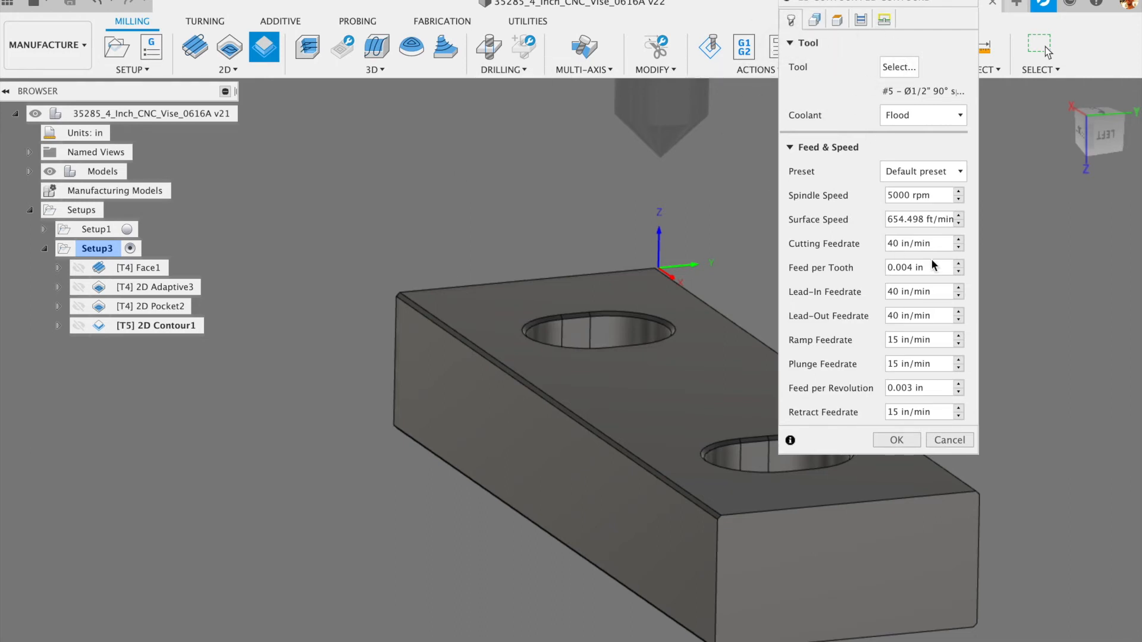
- Pick candidate top edges of the jaw as 2D Contour1 geometry
{"action": "left_click", "coordinate": [814, 21]}
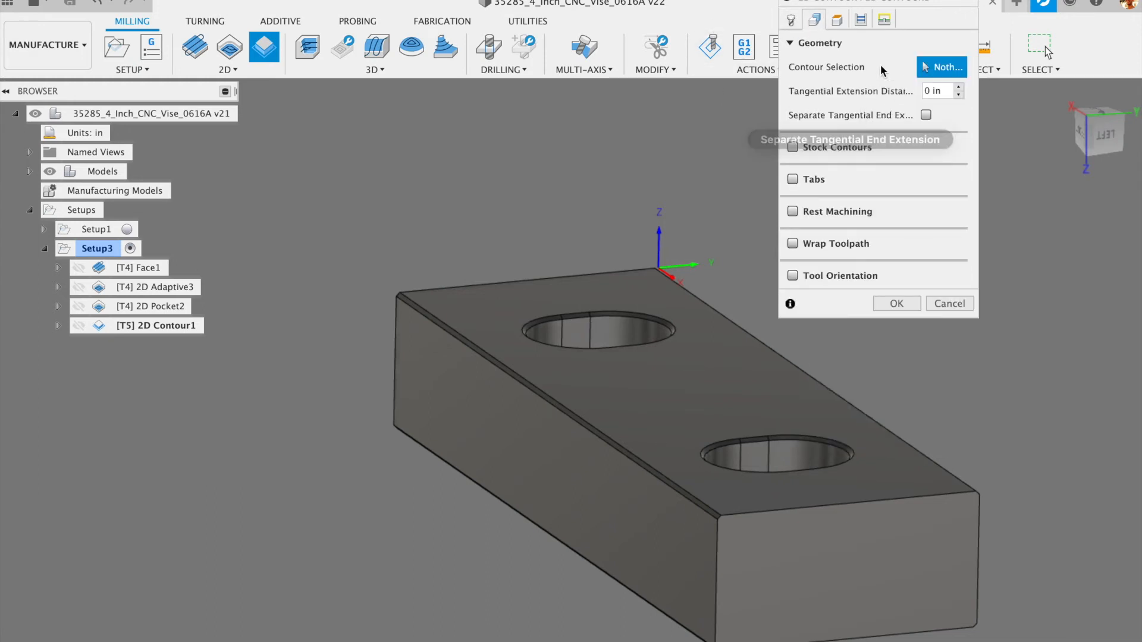
{"action": "scroll", "coordinate": [719, 233], "scroll_direction": "up", "scroll_amount": 5}
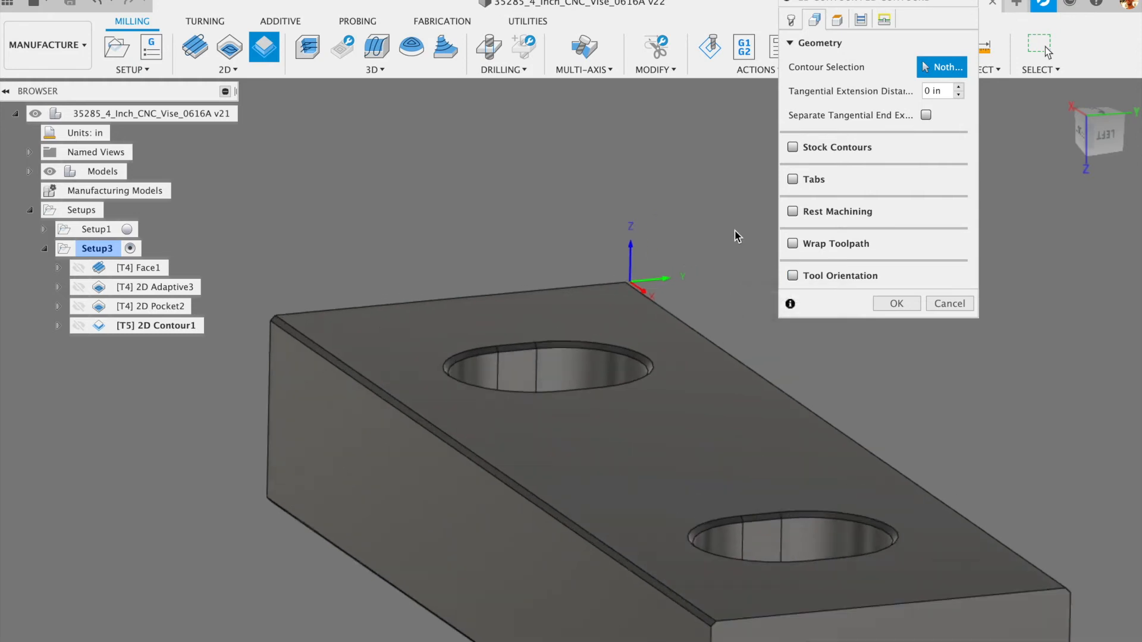
{"action": "scroll", "coordinate": [702, 357], "scroll_direction": "down", "scroll_amount": 5}
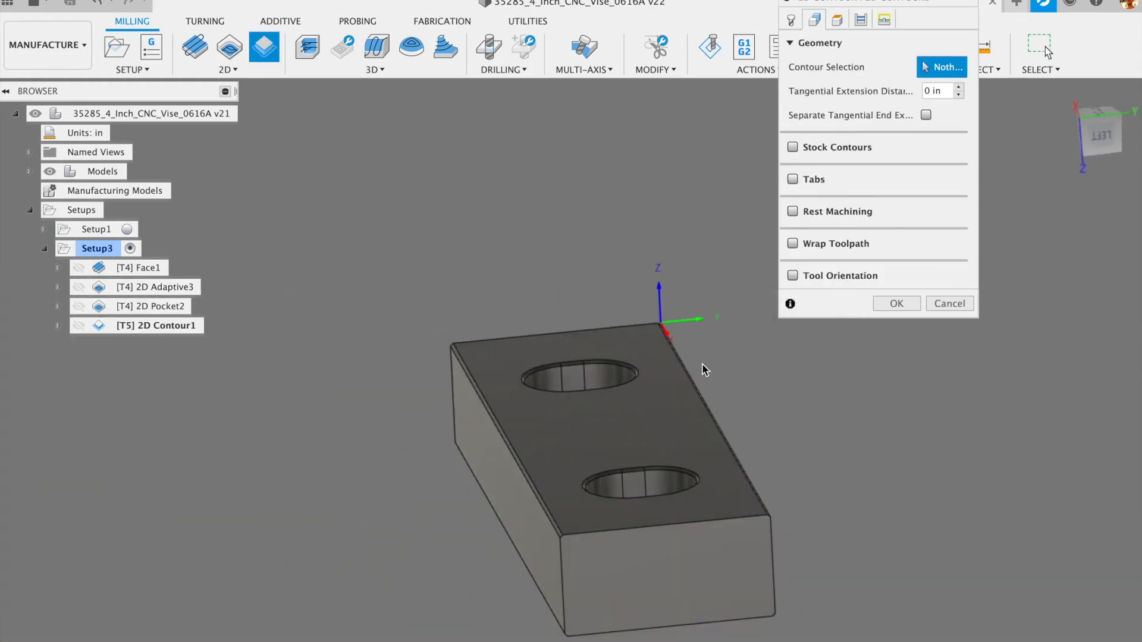
{"action": "scroll", "coordinate": [691, 444], "scroll_direction": "up", "scroll_amount": 8}
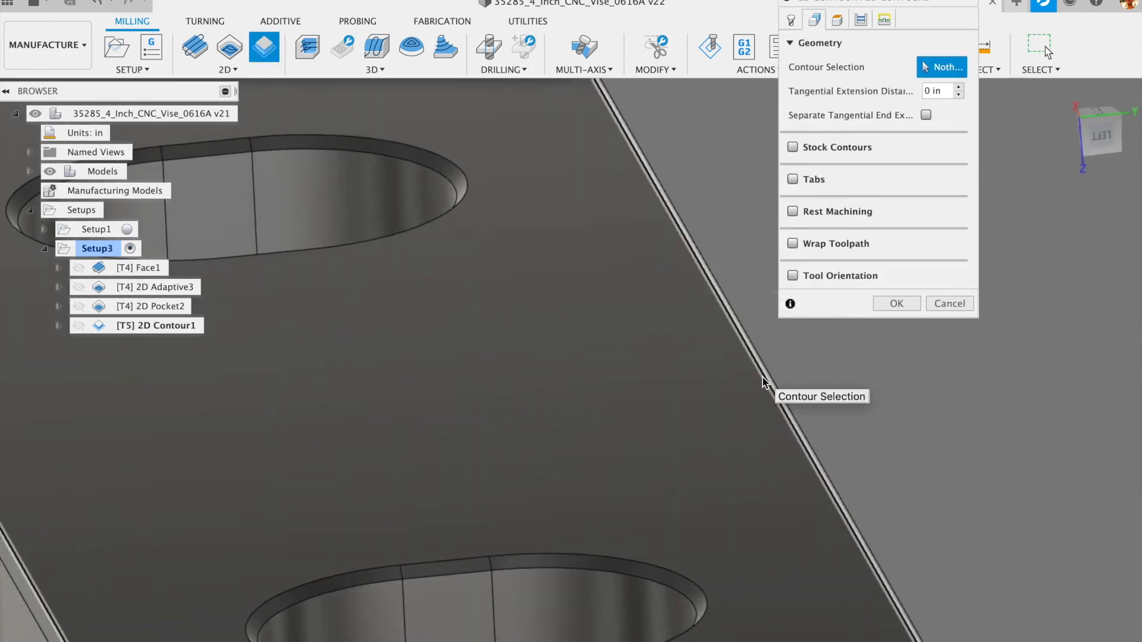
{"action": "left_click", "coordinate": [763, 376]}
{"action": "scroll", "coordinate": [473, 224], "scroll_direction": "down", "scroll_amount": 6}
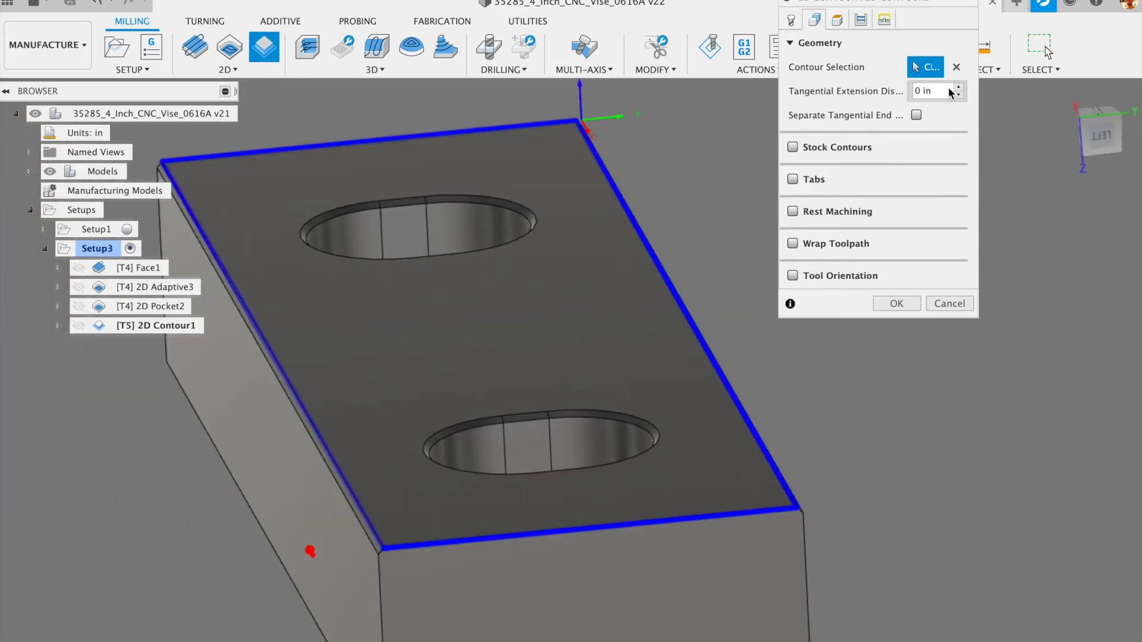
{"action": "scroll", "coordinate": [640, 191], "scroll_direction": "down", "scroll_amount": 5}
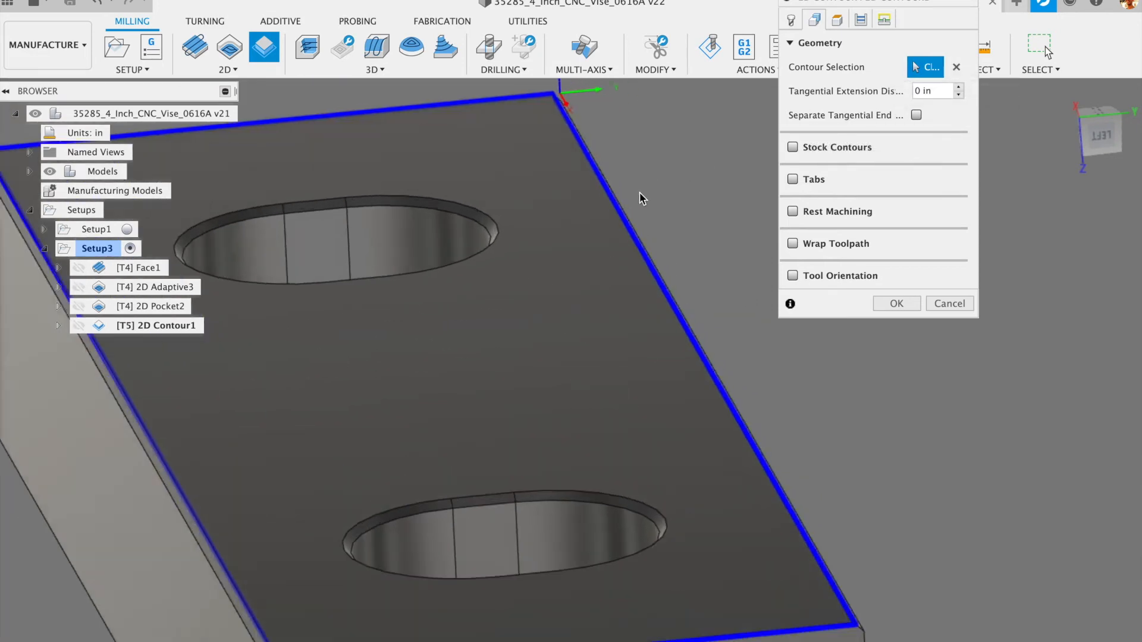
{"action": "middle_click_drag", "start_coordinate": [640, 192], "coordinate": [679, 238], "text": "shift"}
{"action": "scroll", "coordinate": [680, 247], "scroll_direction": "up", "scroll_amount": 8}
{"action": "scroll", "coordinate": [659, 273], "scroll_direction": "down", "scroll_amount": 10}
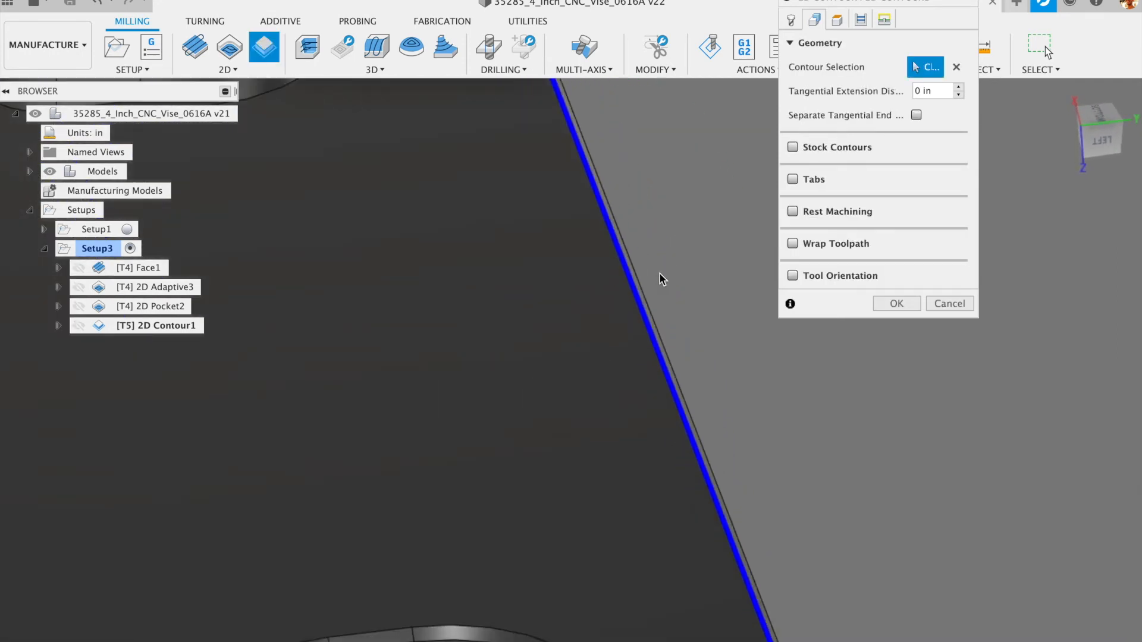
{"action": "left_click", "coordinate": [657, 256]}
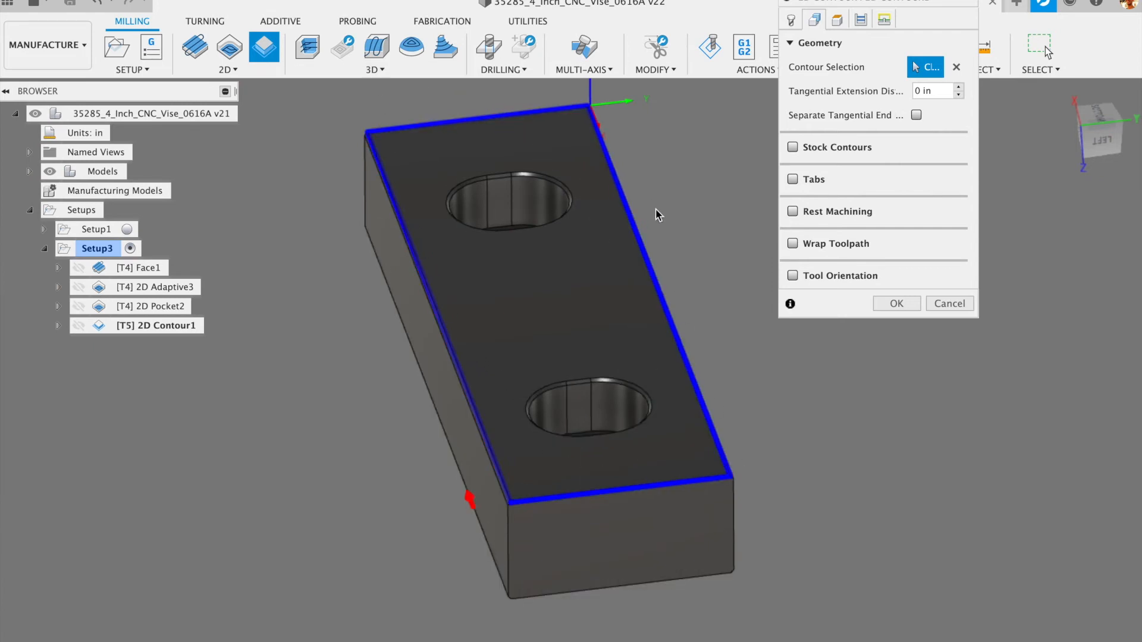
- Select the block's right top edge as a single open contour and accept it
{"action": "middle_click_drag", "start_coordinate": [667, 239], "coordinate": [659, 267], "text": "shift"}
{"action": "scroll", "coordinate": [658, 264], "scroll_direction": "up", "scroll_amount": 10}
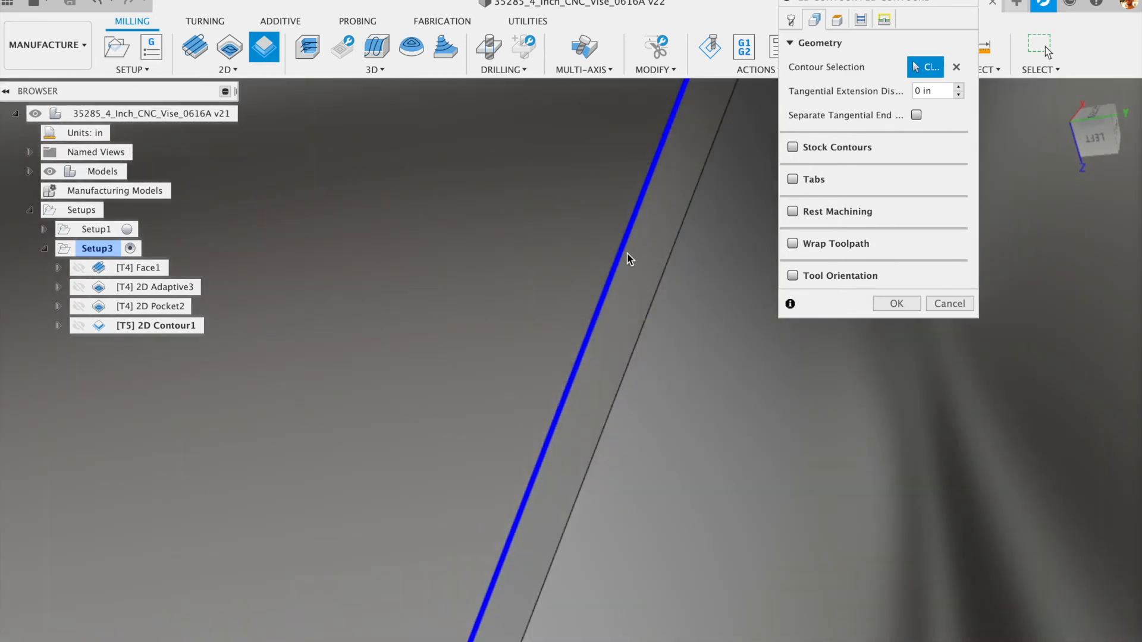
{"action": "left_click", "coordinate": [622, 251]}
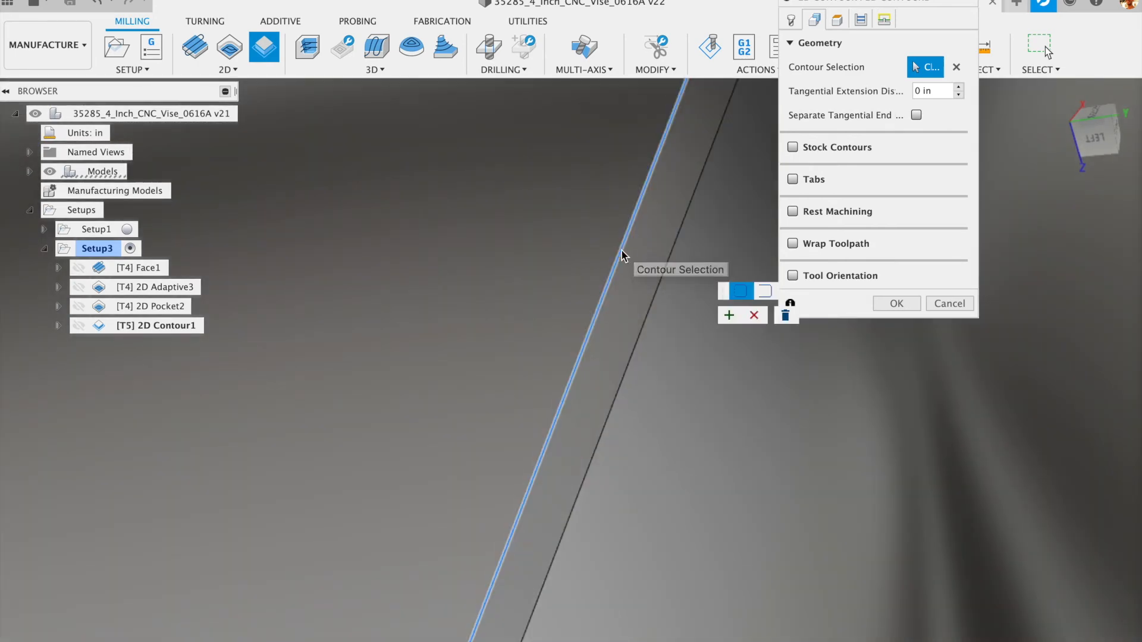
{"action": "scroll", "coordinate": [624, 256], "scroll_direction": "down", "scroll_amount": 10}
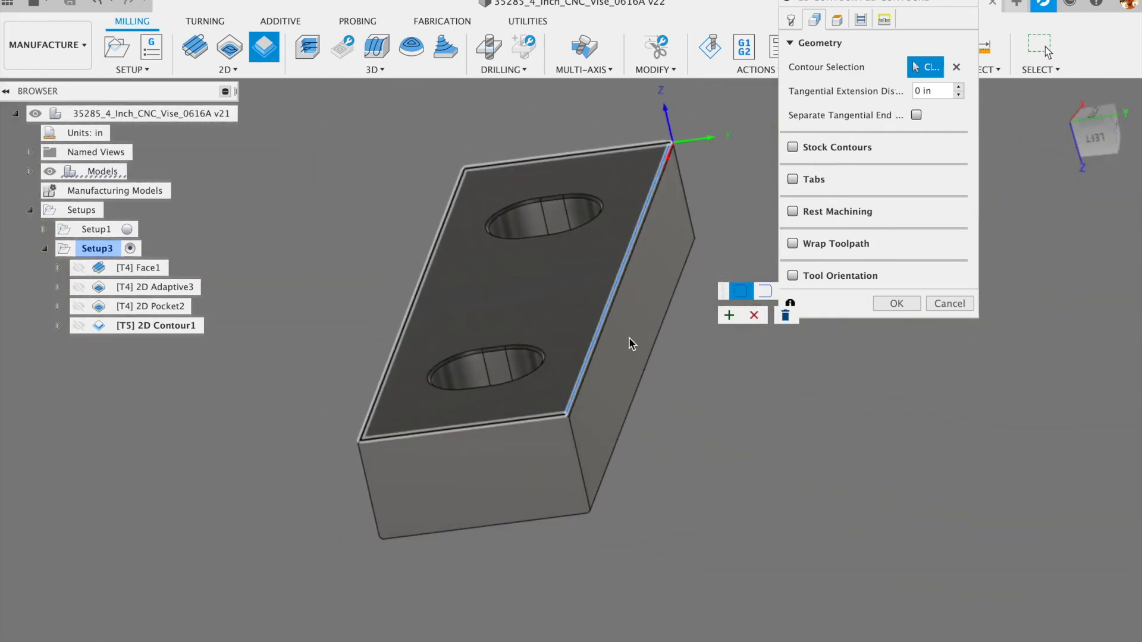
{"action": "left_click", "coordinate": [764, 291]}
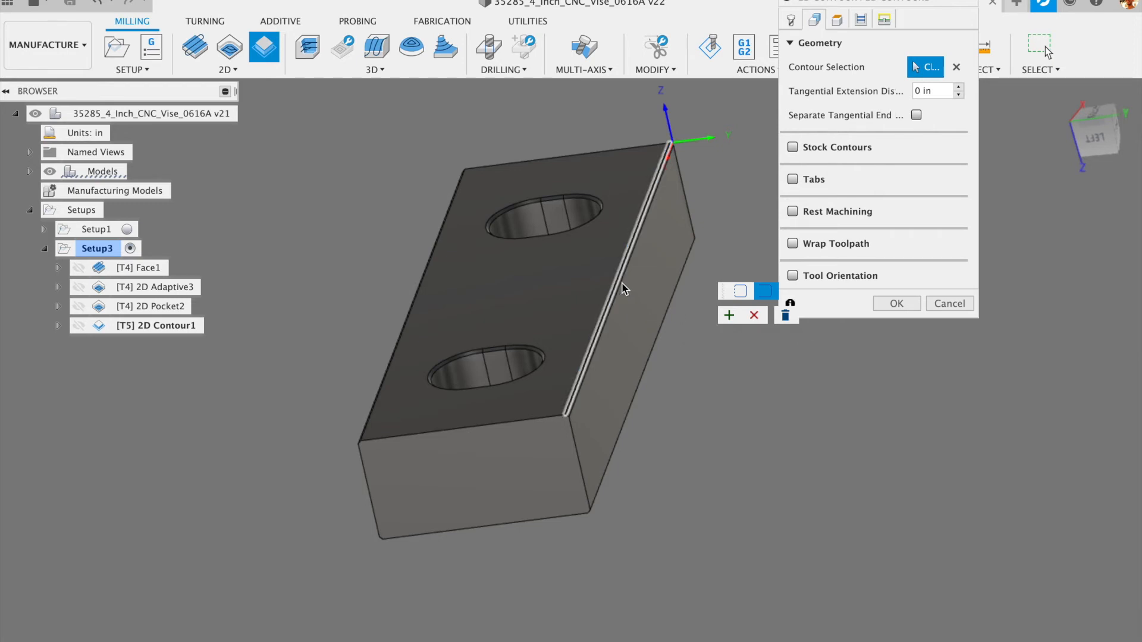
{"action": "left_click", "coordinate": [729, 316]}
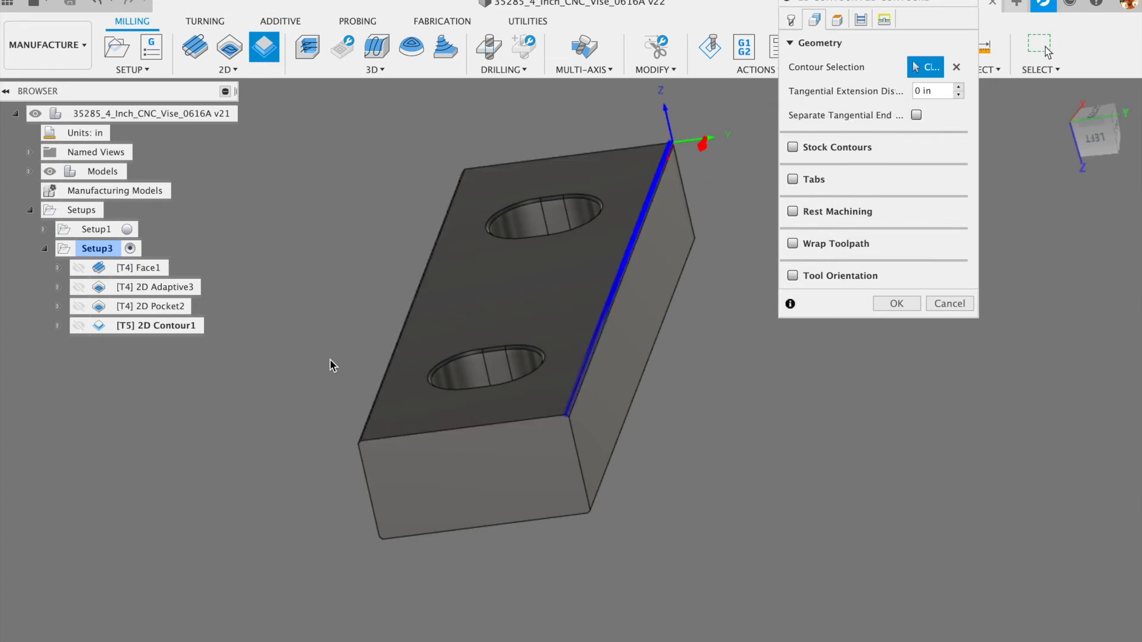
- Add the block's left top edge as an accepted open contour chain
{"action": "scroll", "coordinate": [373, 352], "scroll_direction": "up", "scroll_amount": 10}
{"action": "left_click", "coordinate": [501, 340]}
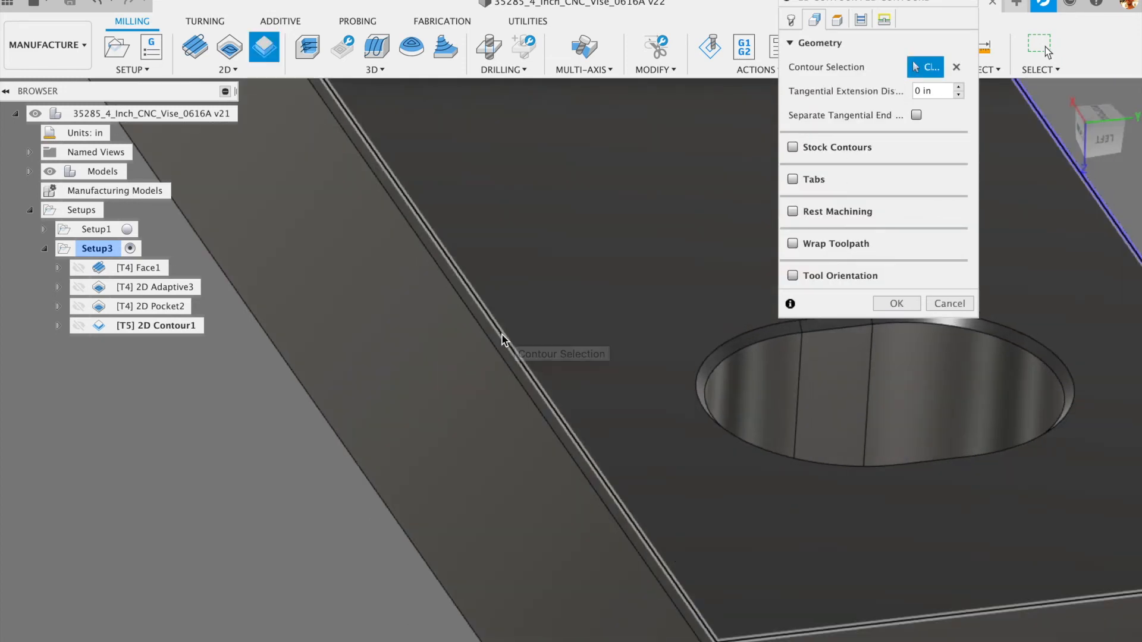
{"action": "scroll", "coordinate": [583, 404], "scroll_direction": "down", "scroll_amount": 10}
{"action": "left_click", "coordinate": [574, 406]}
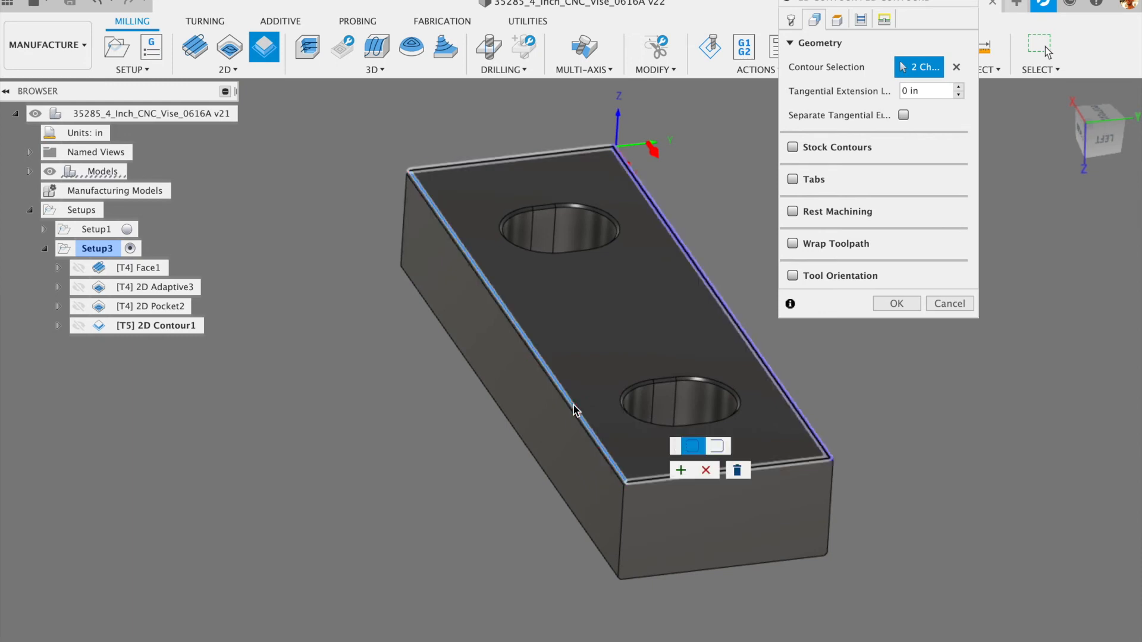
{"action": "left_click", "coordinate": [716, 445]}
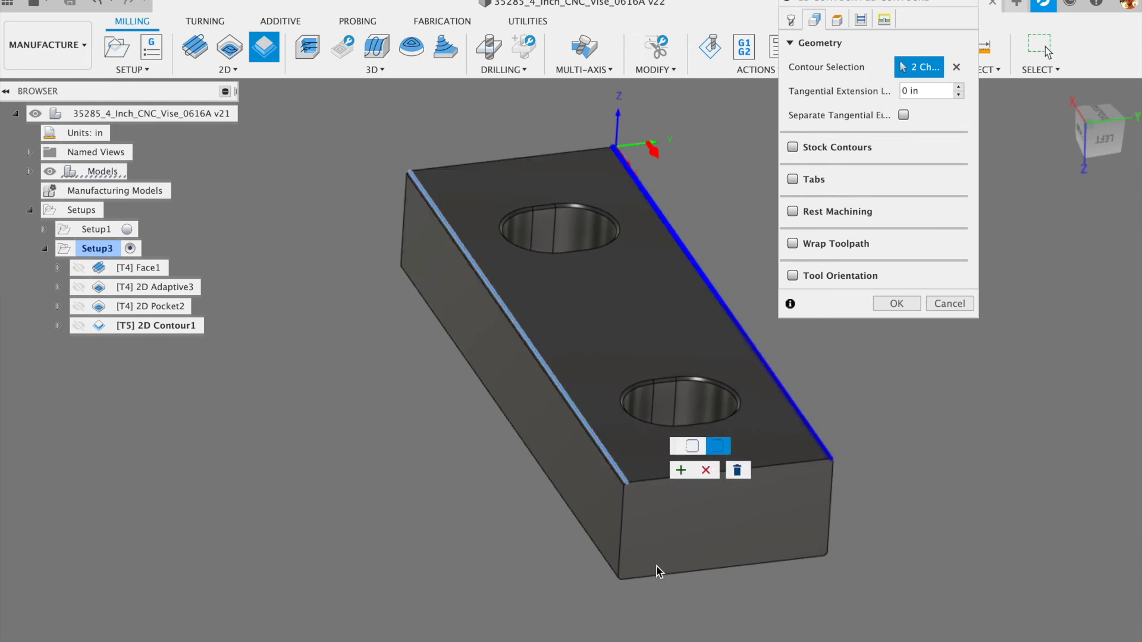
{"action": "left_click", "coordinate": [680, 470]}
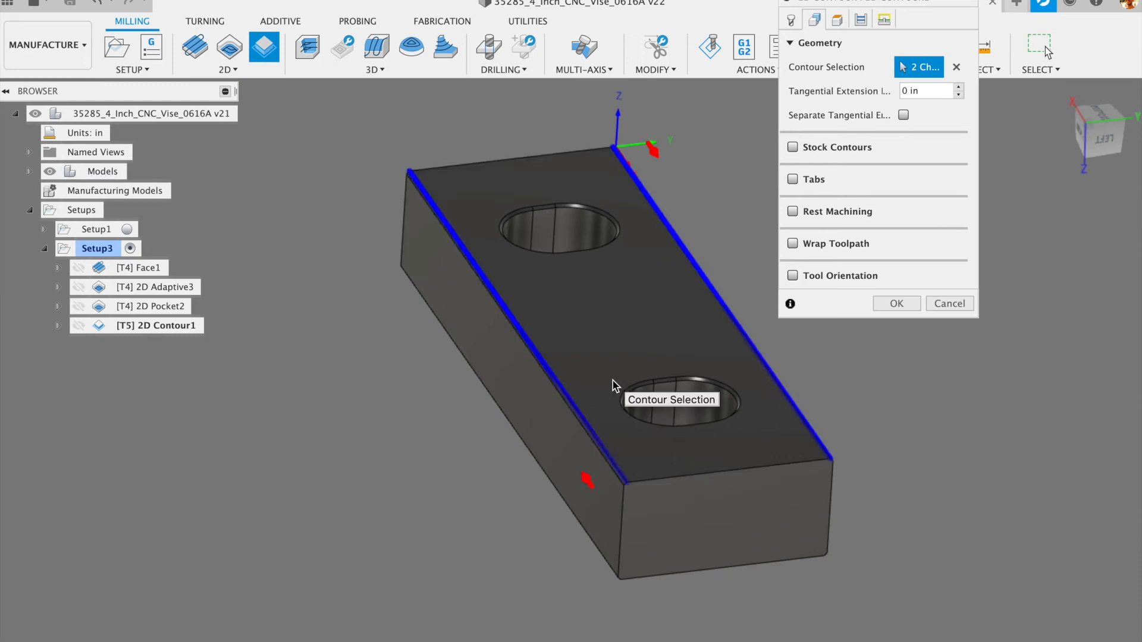
- Add the top rims of the upper and lower holes as contour chains
{"action": "left_click", "coordinate": [574, 203]}
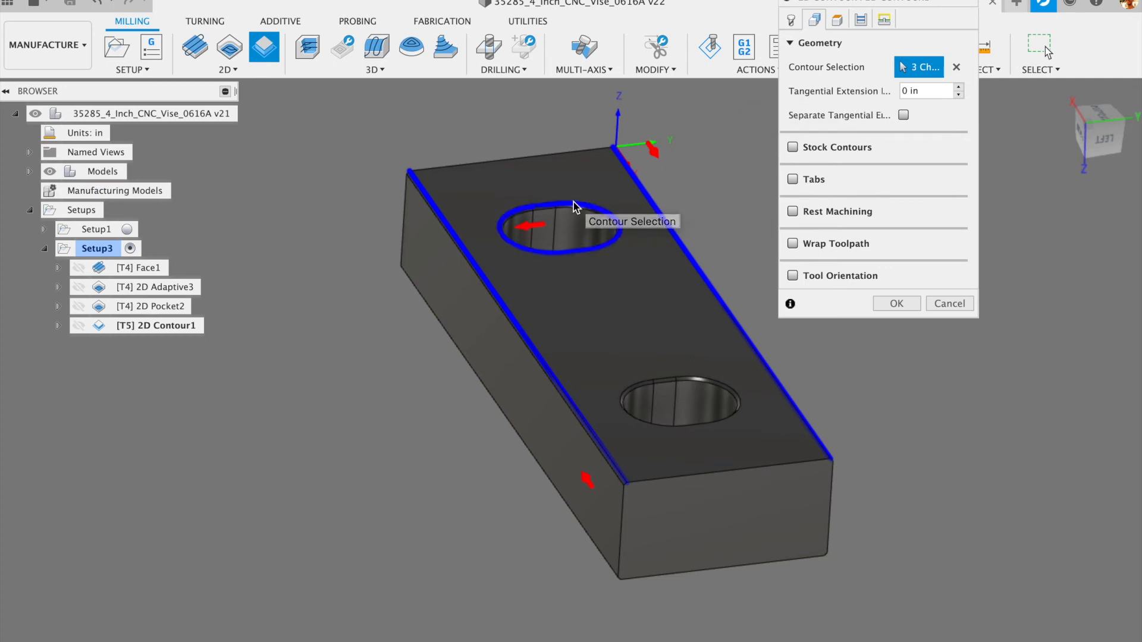
{"action": "left_click", "coordinate": [701, 380]}
{"action": "scroll", "coordinate": [657, 369], "scroll_direction": "up", "scroll_amount": 5}
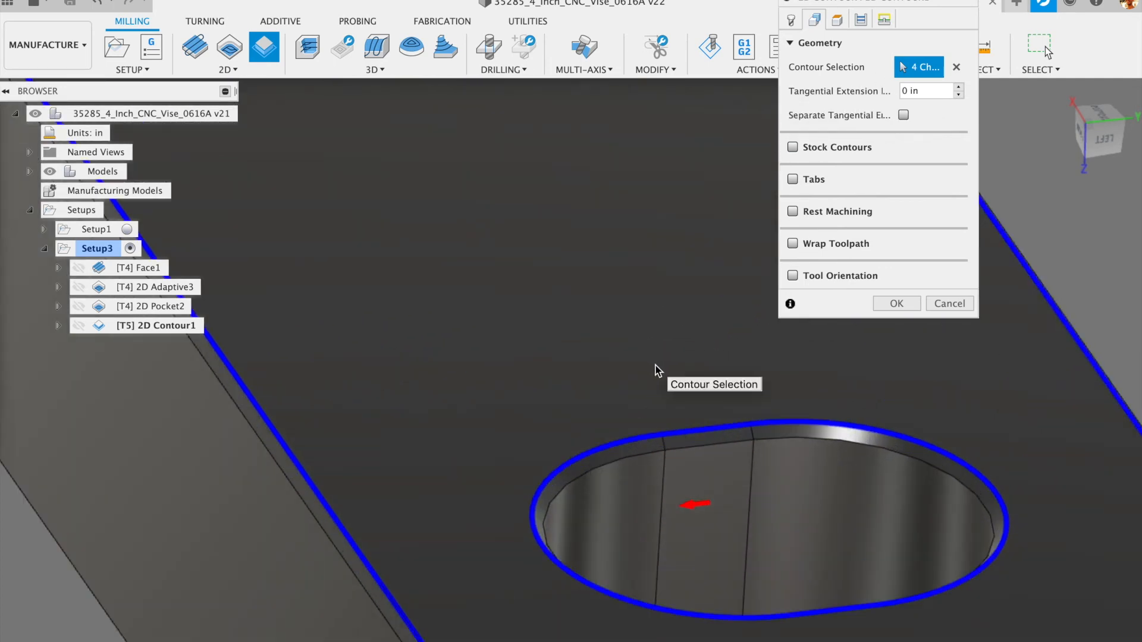
{"action": "scroll", "coordinate": [657, 370], "scroll_direction": "down", "scroll_amount": 2}
{"action": "scroll", "coordinate": [570, 210], "scroll_direction": "down", "scroll_amount": 3}
{"action": "scroll", "coordinate": [542, 105], "scroll_direction": "up", "scroll_amount": 6}
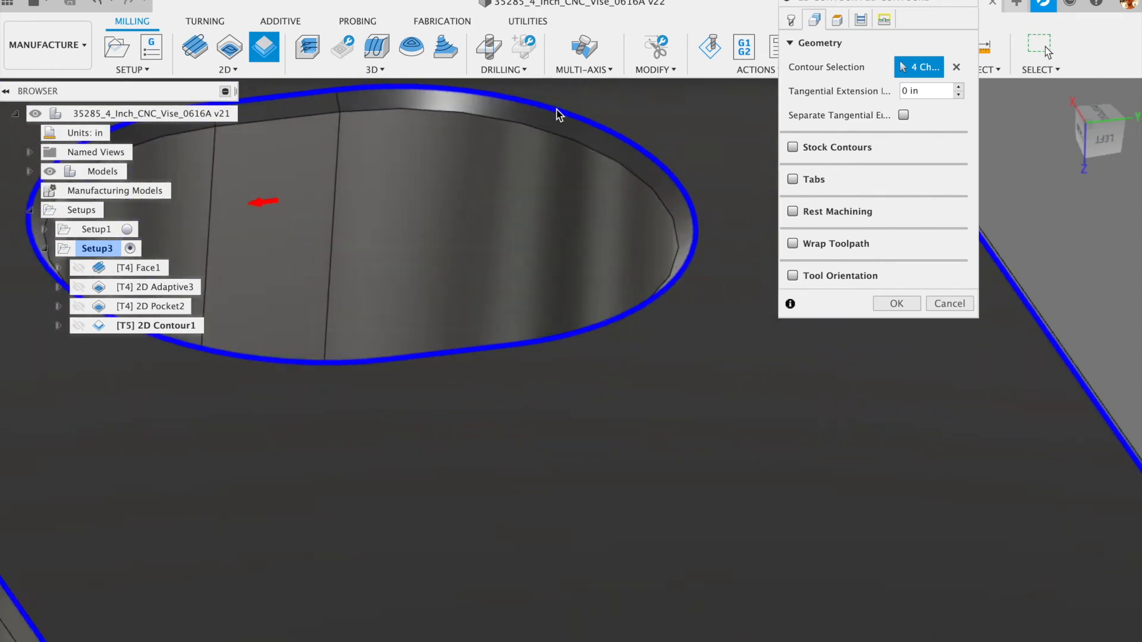
{"action": "scroll", "coordinate": [454, 275], "scroll_direction": "down", "scroll_amount": 4}
{"action": "scroll", "coordinate": [387, 327], "scroll_direction": "up", "scroll_amount": 5}
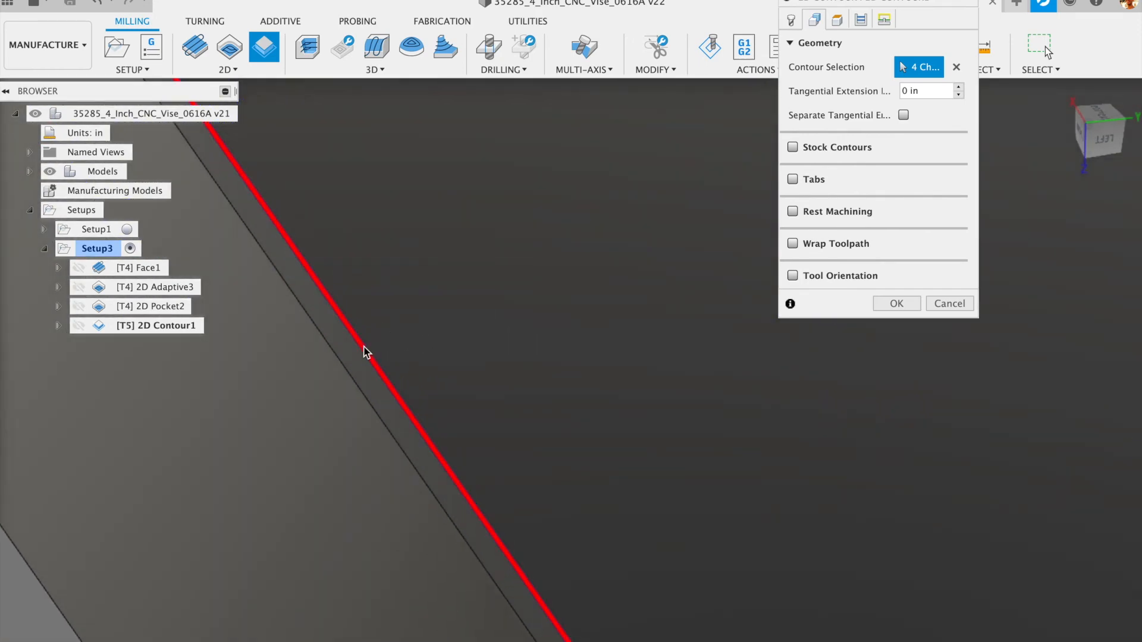
{"action": "scroll", "coordinate": [395, 346], "scroll_direction": "down", "scroll_amount": 5}
{"action": "scroll", "coordinate": [724, 156], "scroll_direction": "down", "scroll_amount": 3}
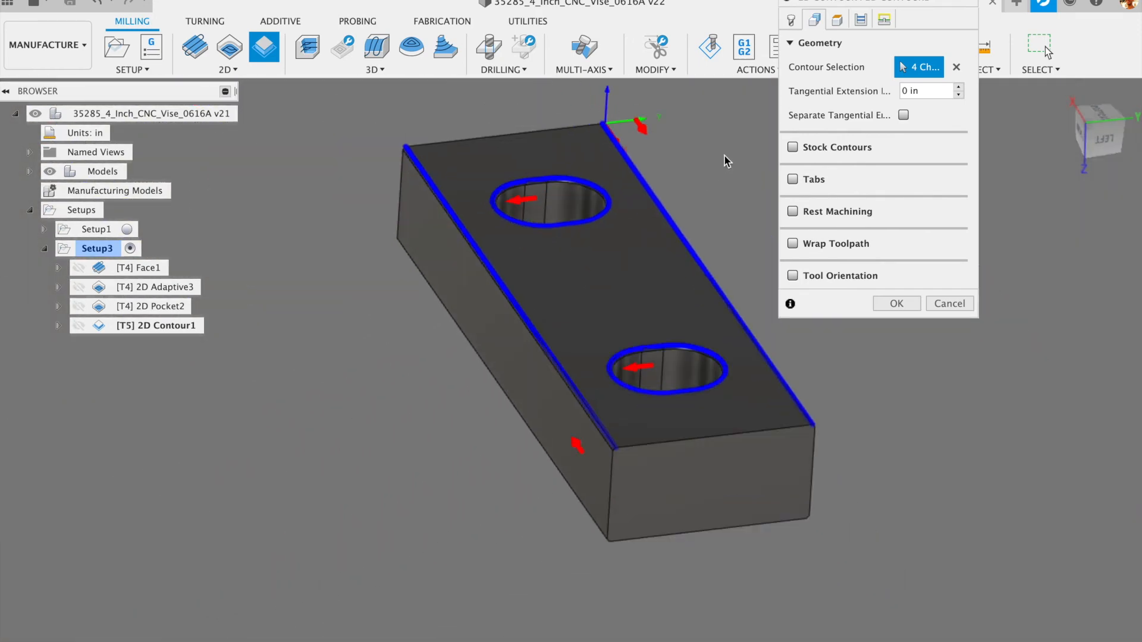
{"action": "left_click", "coordinate": [836, 20]}
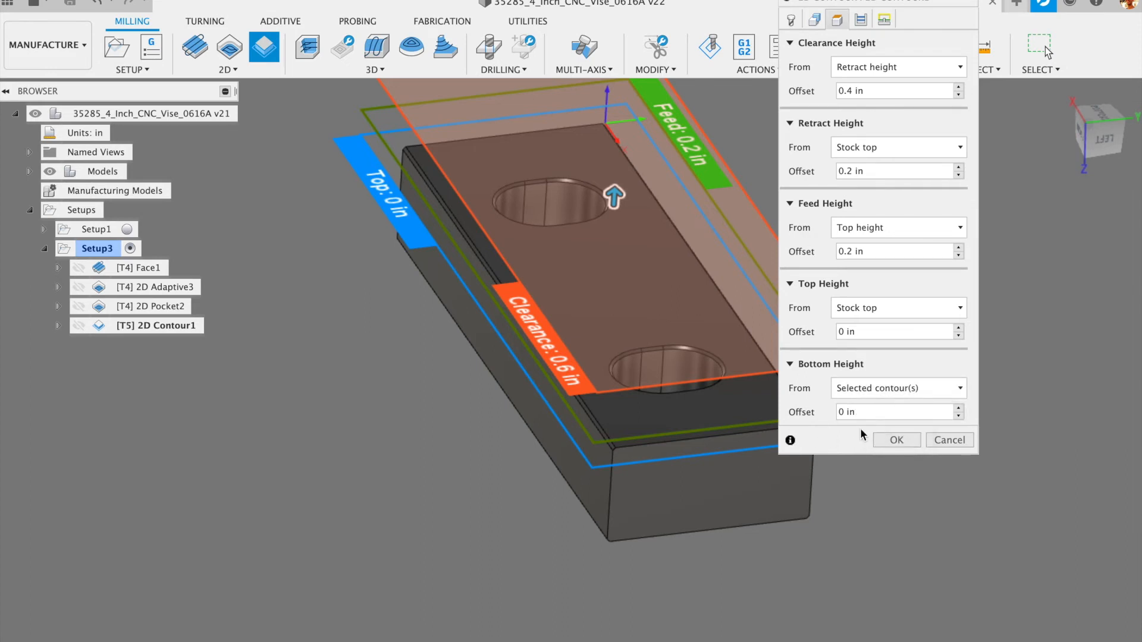
- Review 2D Contour1's Passes settings and confirm it uses the spot drill, with Chamfer width 0 in
{"action": "left_click", "coordinate": [861, 20]}
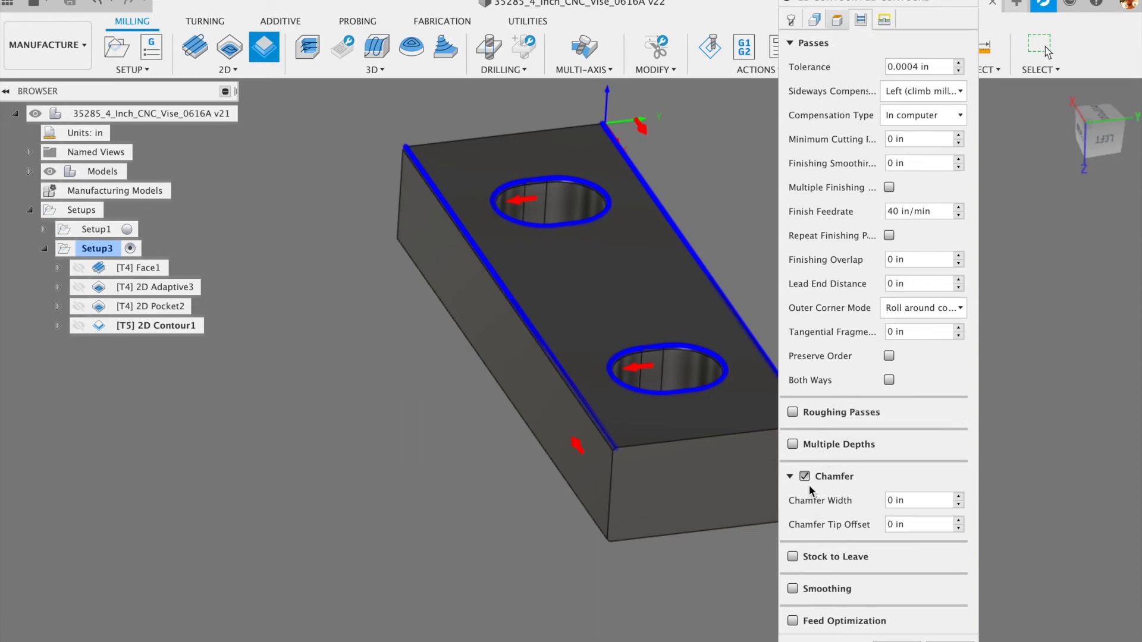
{"action": "left_click", "coordinate": [793, 20]}
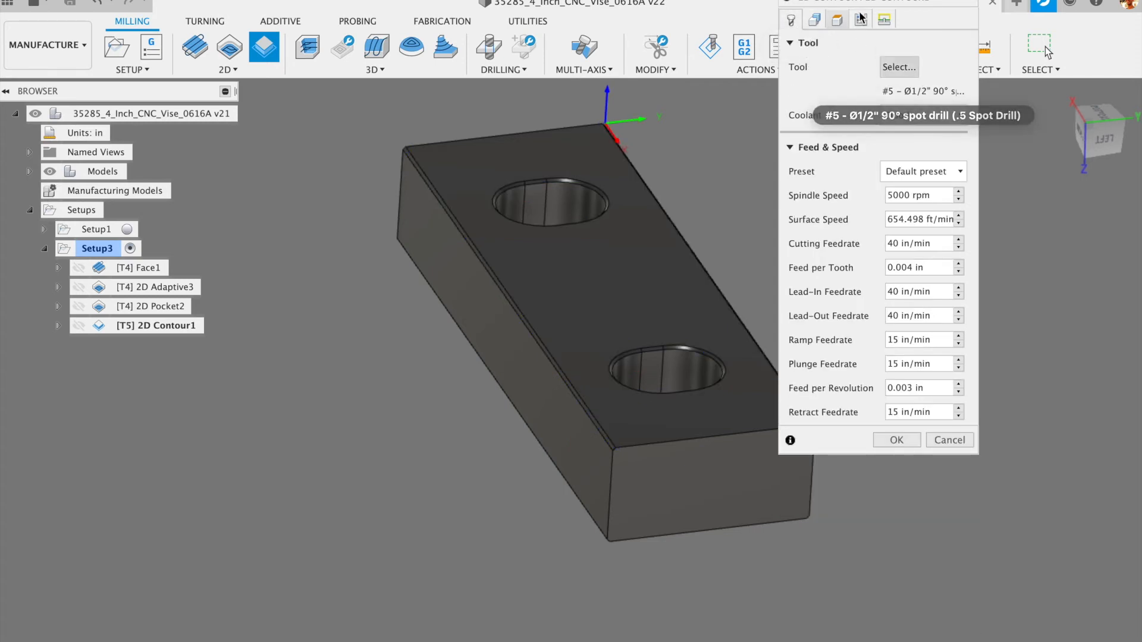
{"action": "left_click", "coordinate": [860, 20]}
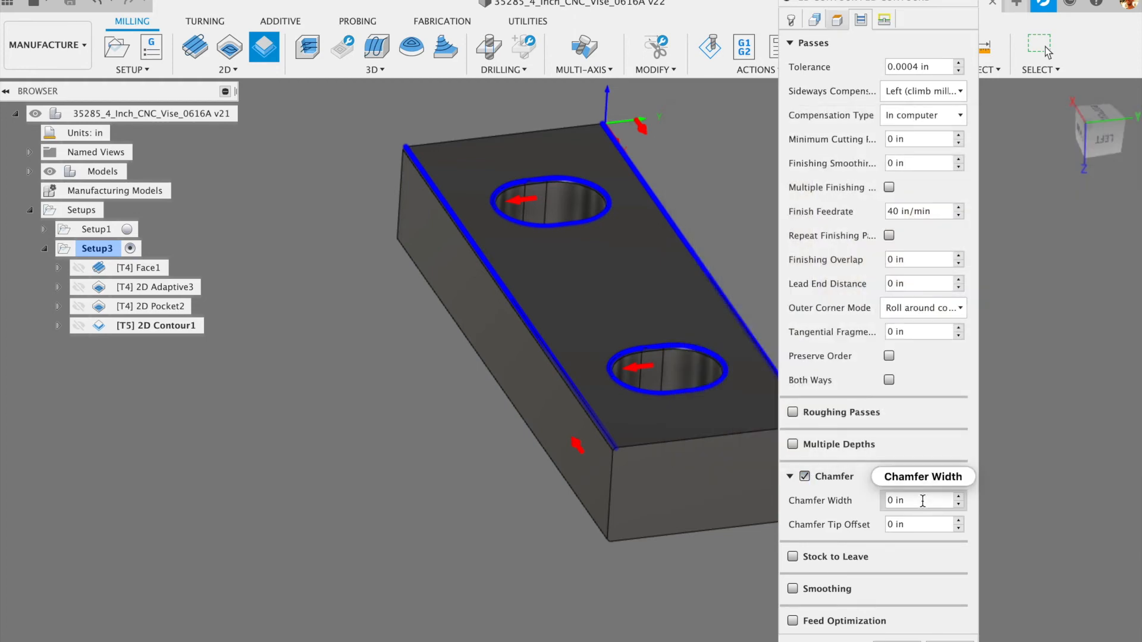
{"action": "scroll", "coordinate": [601, 421], "scroll_direction": "up", "scroll_amount": 5}
{"action": "middle_click_drag", "start_coordinate": [621, 459], "coordinate": [597, 426], "text": "shift"}
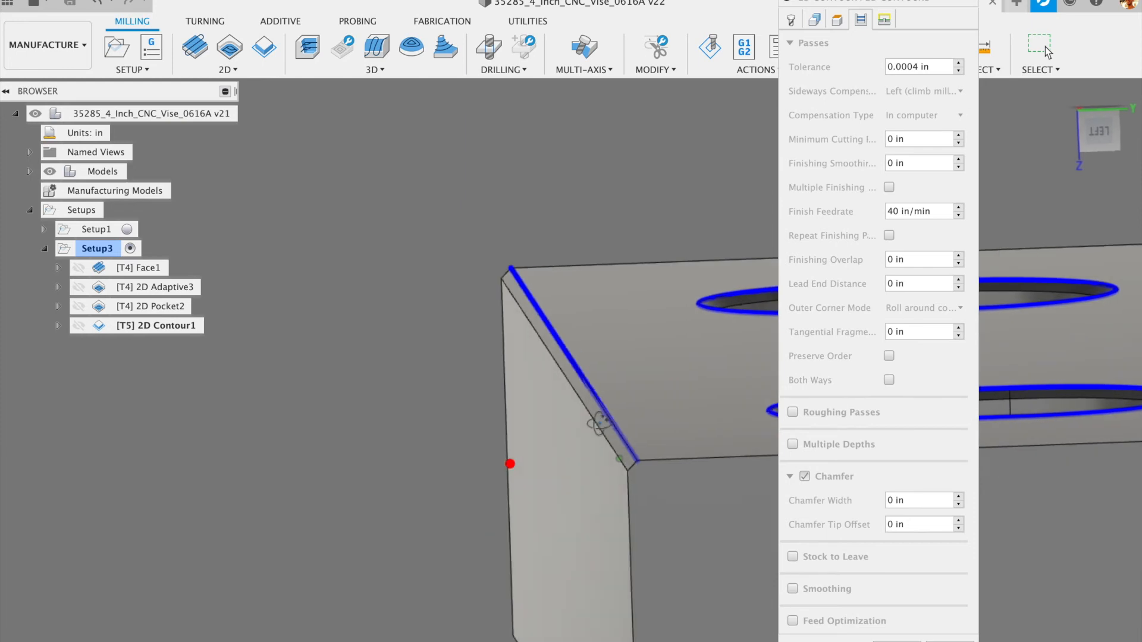
{"action": "scroll", "coordinate": [631, 438], "scroll_direction": "up", "scroll_amount": 5}
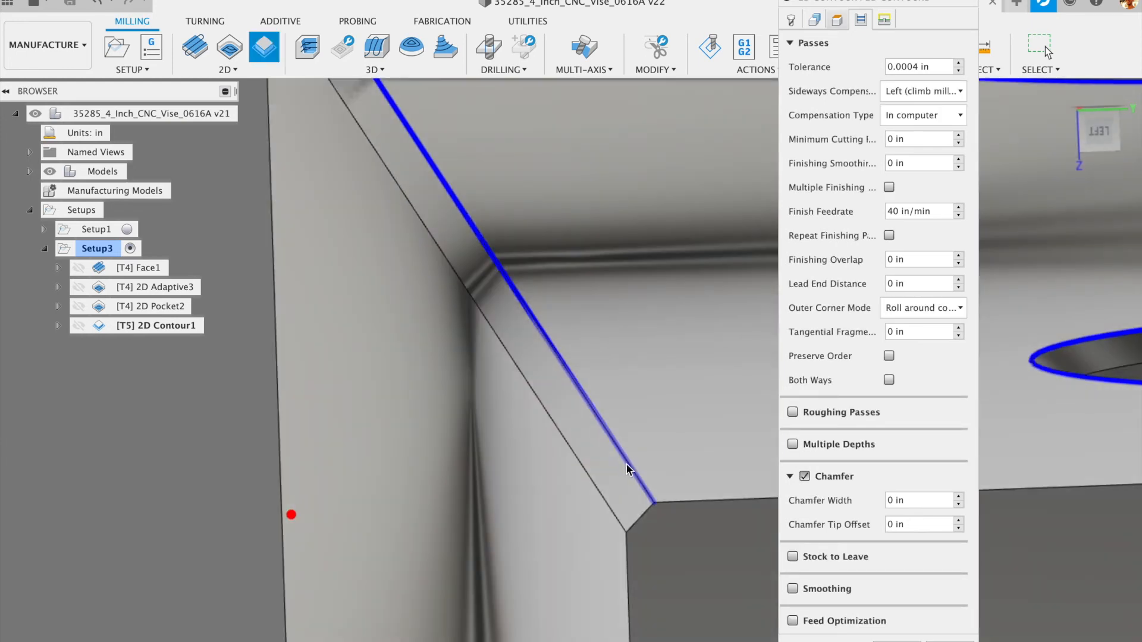
{"action": "left_click", "coordinate": [898, 500]}
{"action": "left_click_drag", "start_coordinate": [899, 500], "coordinate": [878, 503]}
{"action": "middle_click_drag", "start_coordinate": [596, 418], "coordinate": [580, 410], "text": "shift"}
{"action": "middle_click_drag", "start_coordinate": [582, 414], "coordinate": [604, 485], "text": "shift"}
{"action": "left_click", "coordinate": [909, 500]}
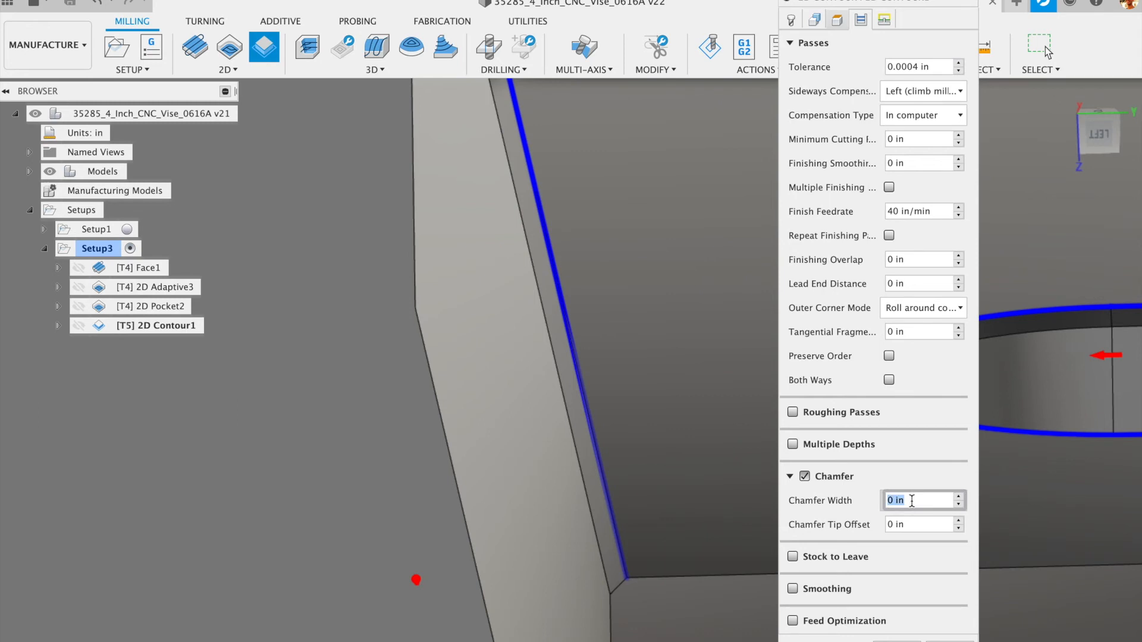
{"action": "type", "text": ".05"}
{"action": "middle_click_drag", "start_coordinate": [629, 545], "coordinate": [628, 564], "text": "shift"}
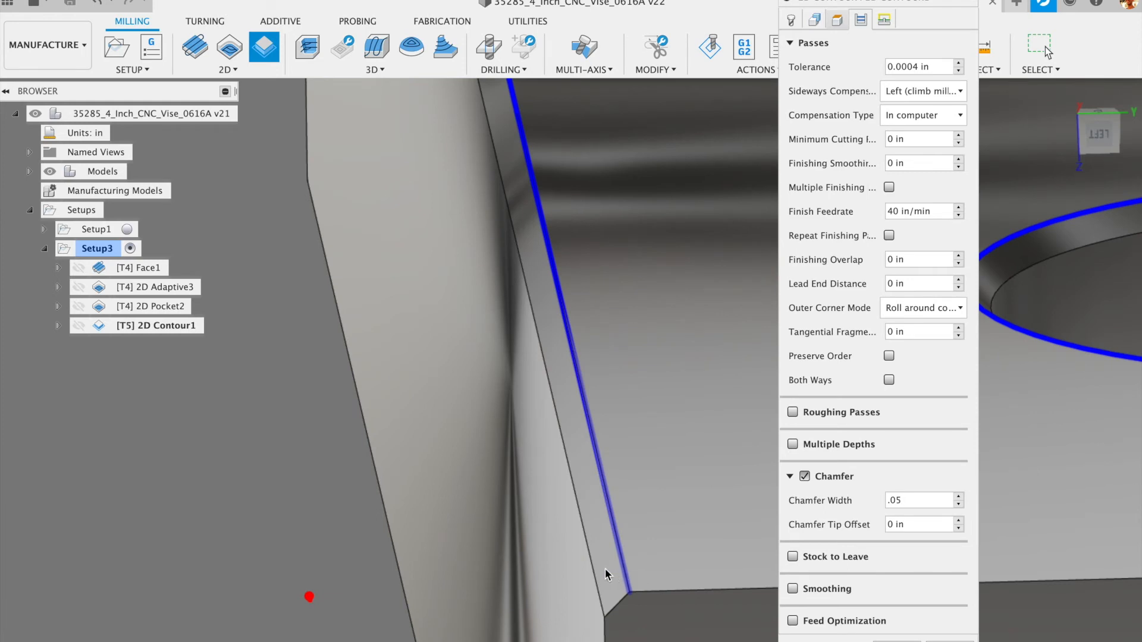
{"action": "middle_click_drag", "start_coordinate": [594, 562], "coordinate": [591, 542], "text": "shift"}
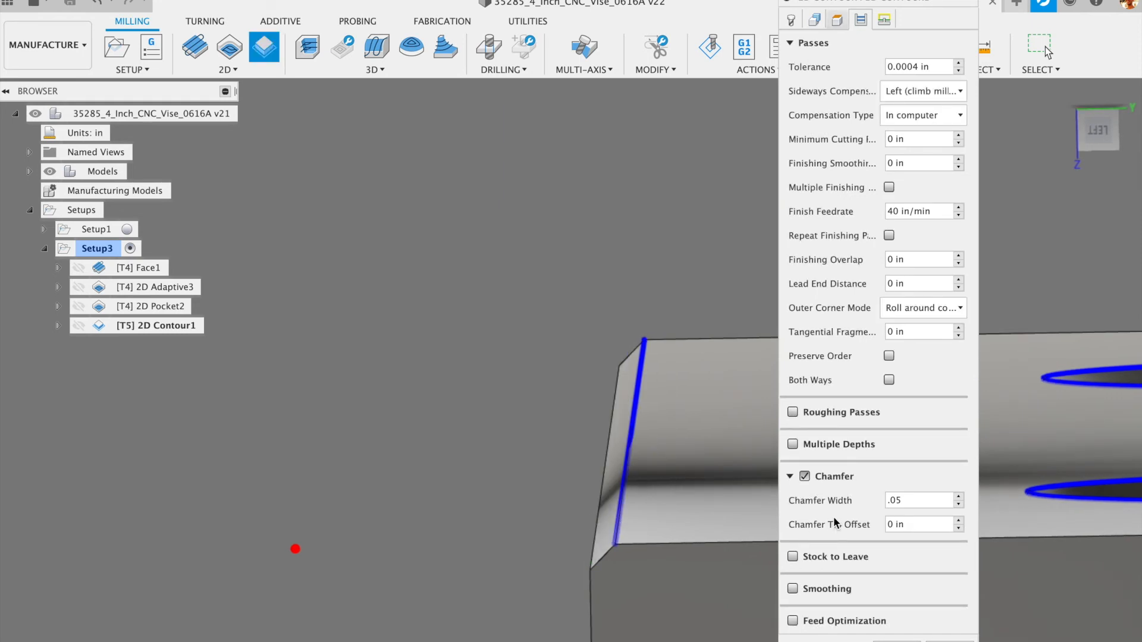
{"action": "left_click", "coordinate": [912, 502]}
{"action": "type", "text": "0"}
{"action": "left_click", "coordinate": [920, 525]}
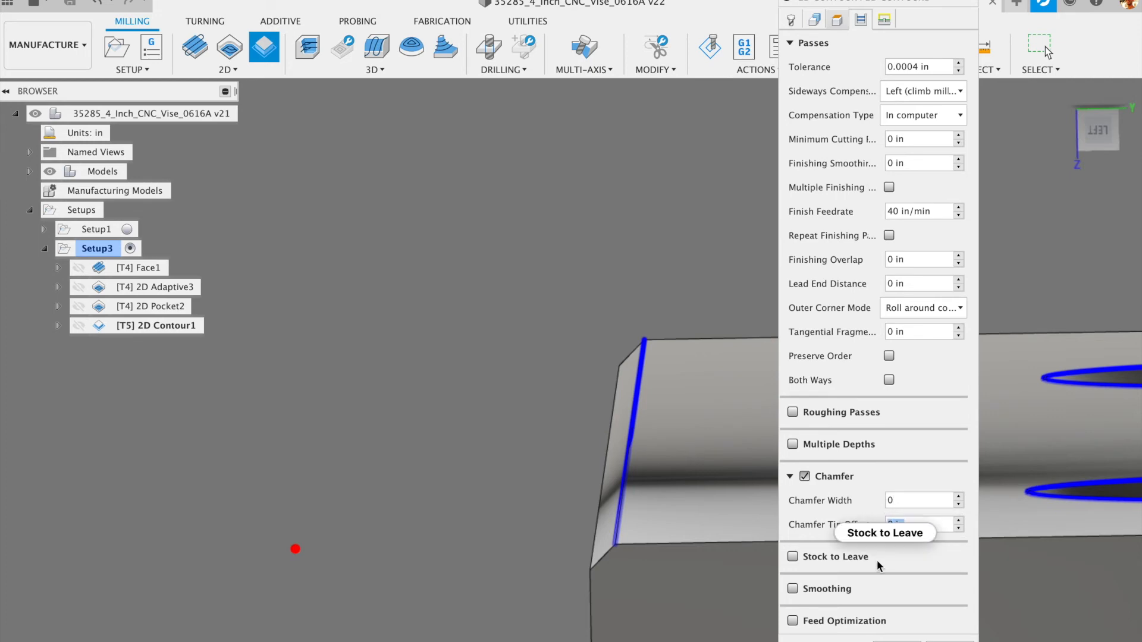
{"action": "mouse_move", "coordinate": [888, 602]}
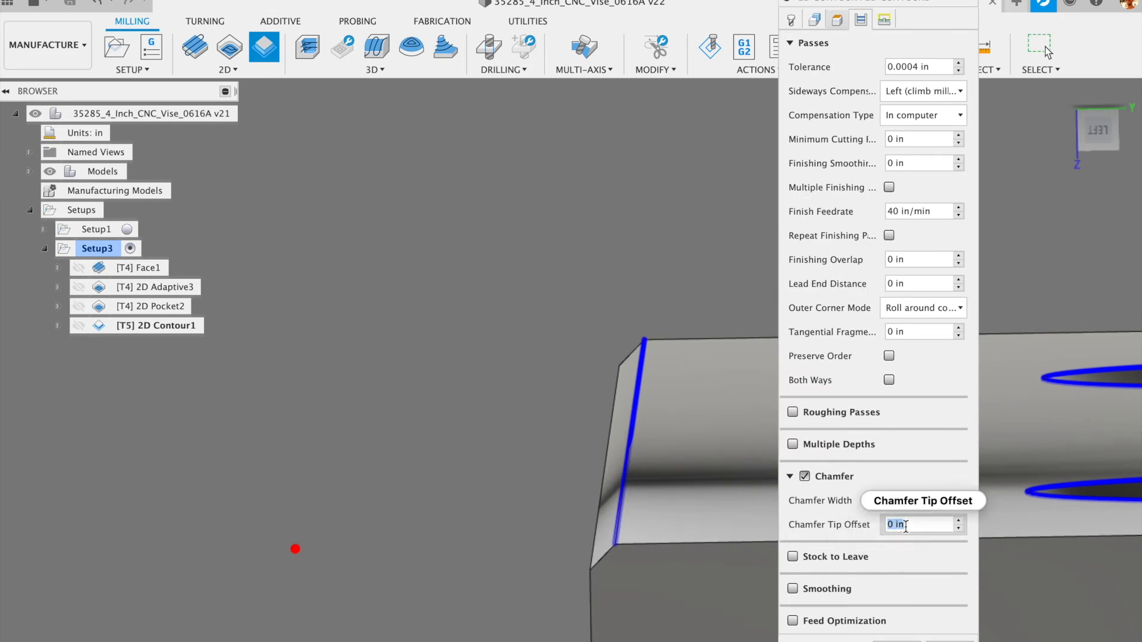
{"action": "mouse_move", "coordinate": [905, 526]}
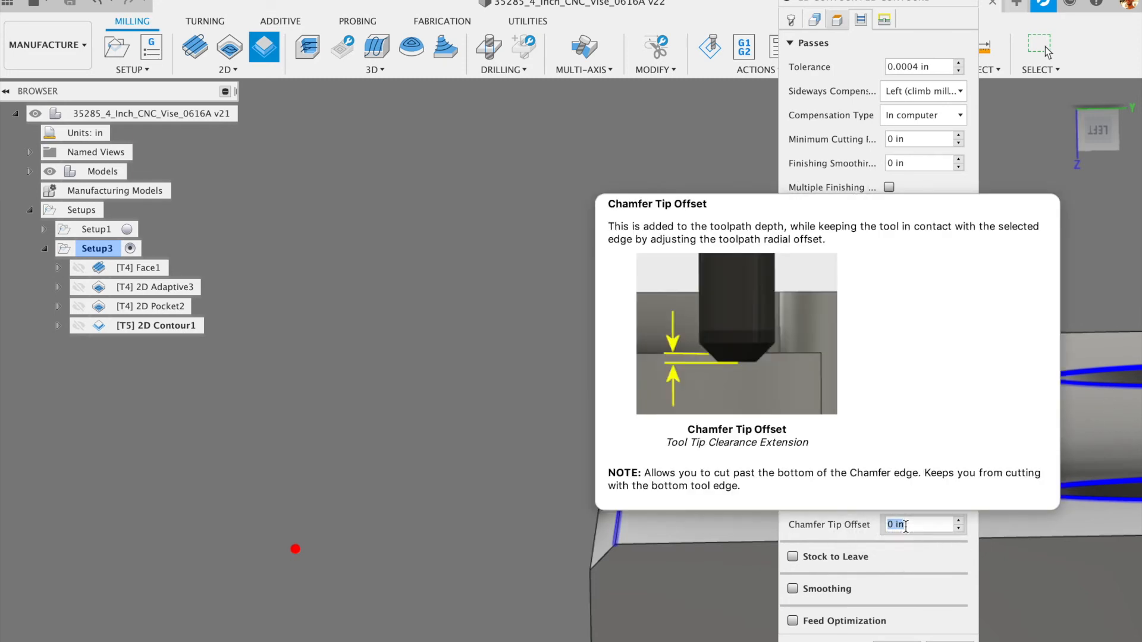
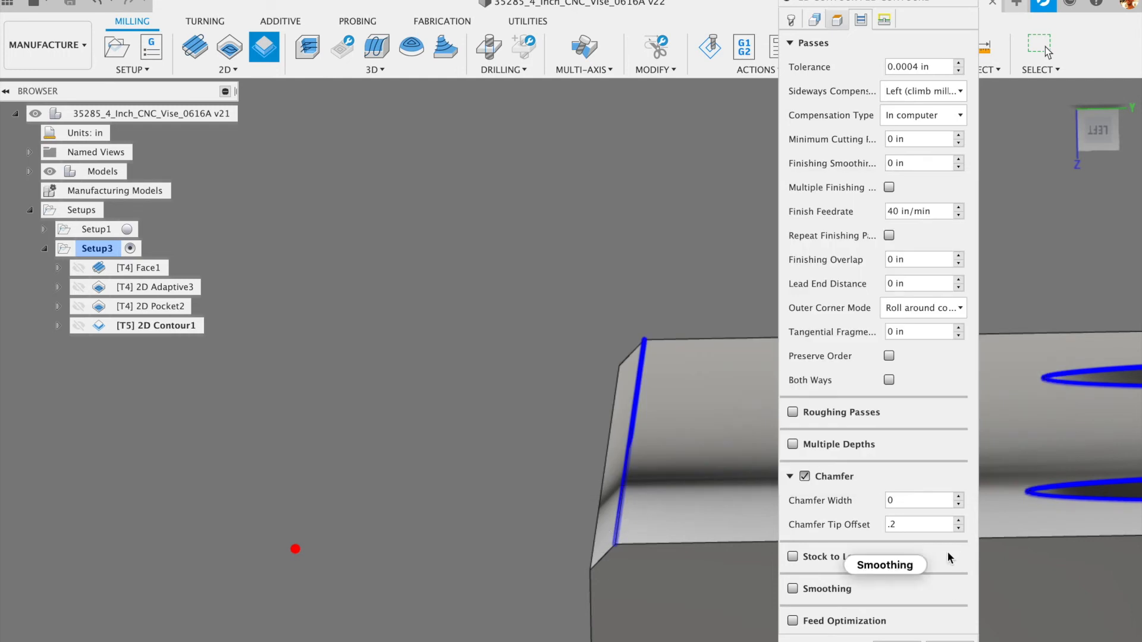
- Set 2D Contour1's compensation type to Wear
{"action": "left_click", "coordinate": [945, 119]}
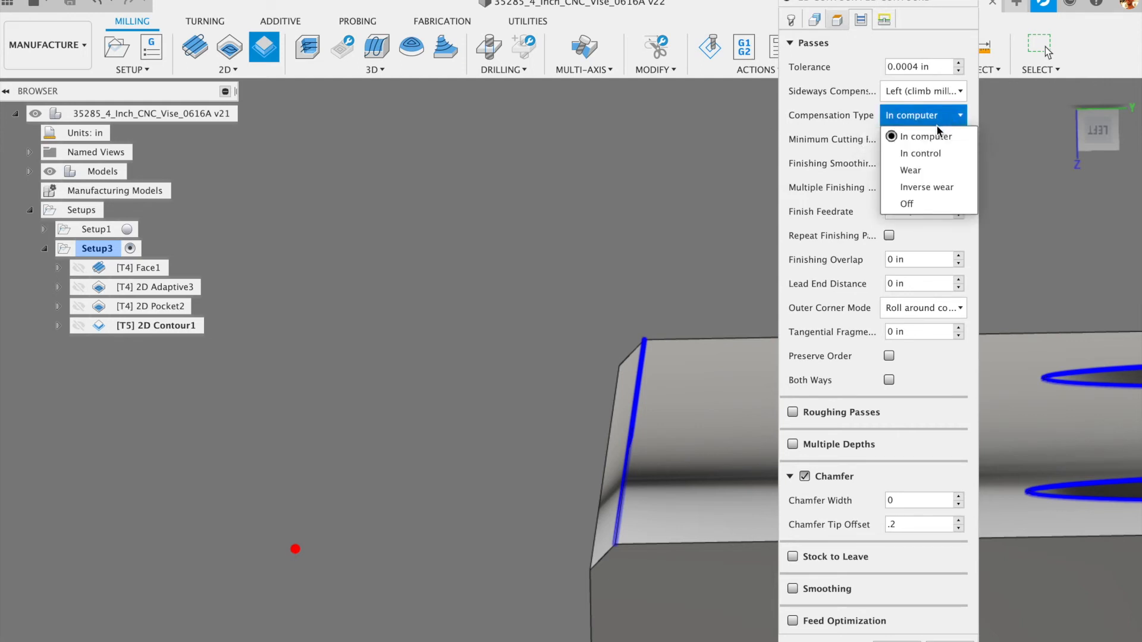
{"action": "left_click", "coordinate": [926, 172]}
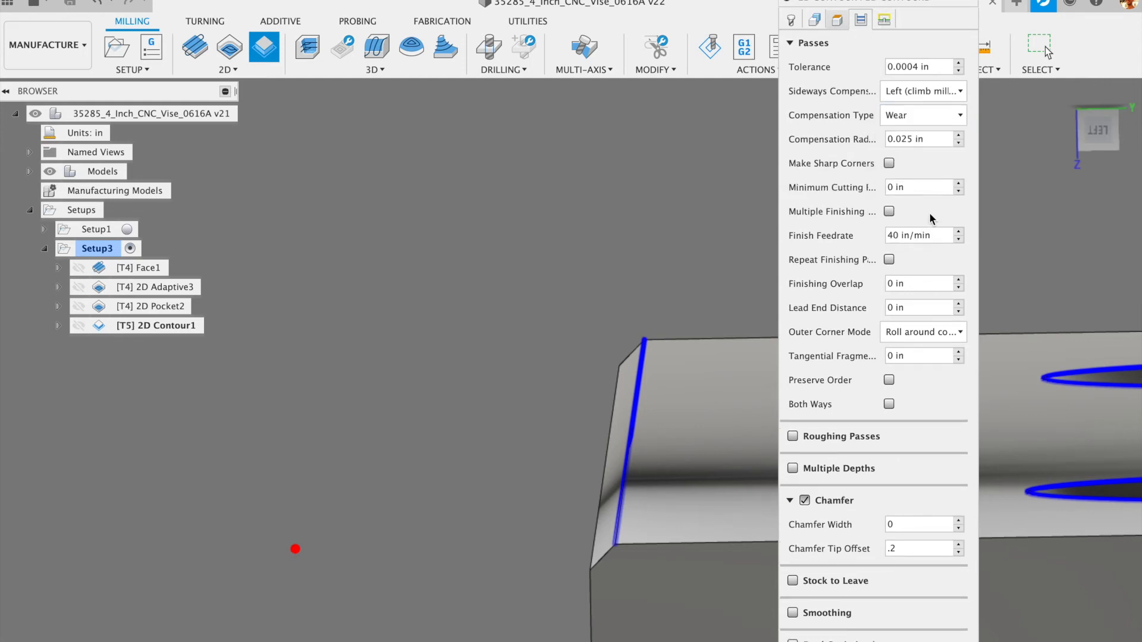
{"action": "left_click", "coordinate": [943, 120]}
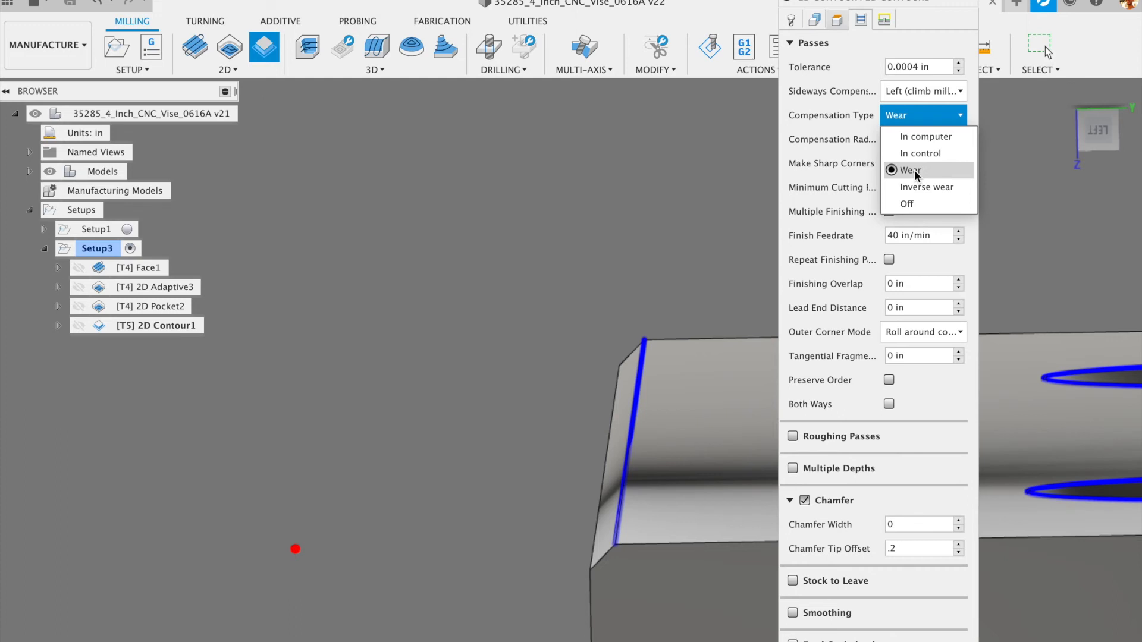
{"action": "left_click", "coordinate": [947, 403]}
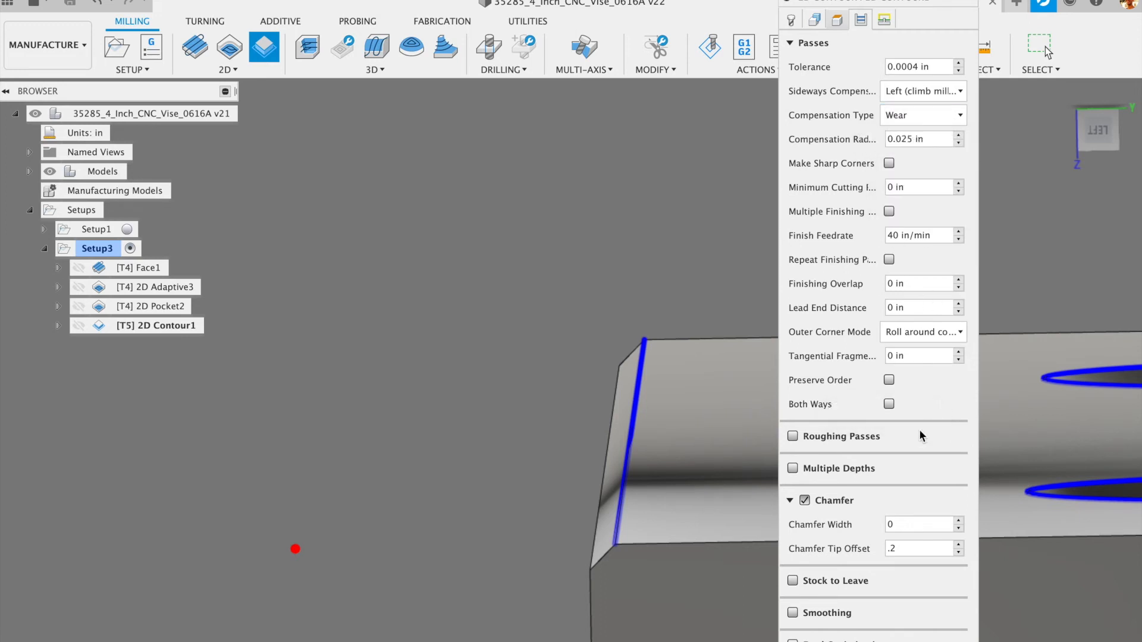
- Orbit and zoom to inspect the contour toolpaths, leaving Wear compensation in place
{"action": "middle_click_drag", "start_coordinate": [678, 454], "coordinate": [631, 480], "text": "shift"}
{"action": "scroll", "coordinate": [750, 482], "scroll_direction": "up", "scroll_amount": 5}
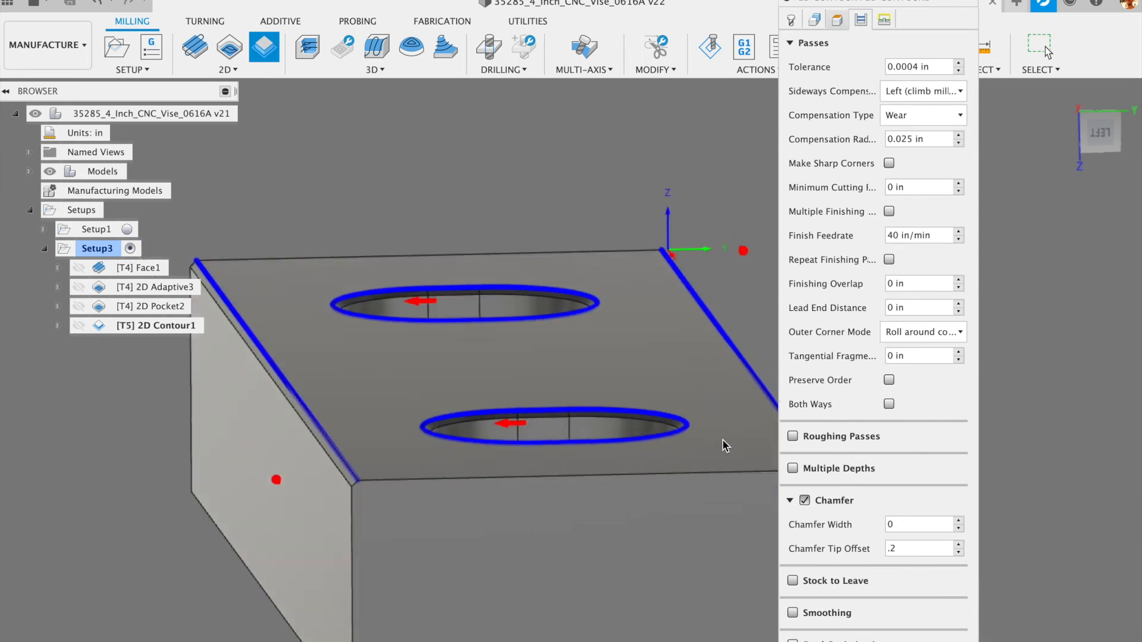
{"action": "middle_click_drag", "start_coordinate": [722, 441], "coordinate": [572, 461], "text": "shift"}
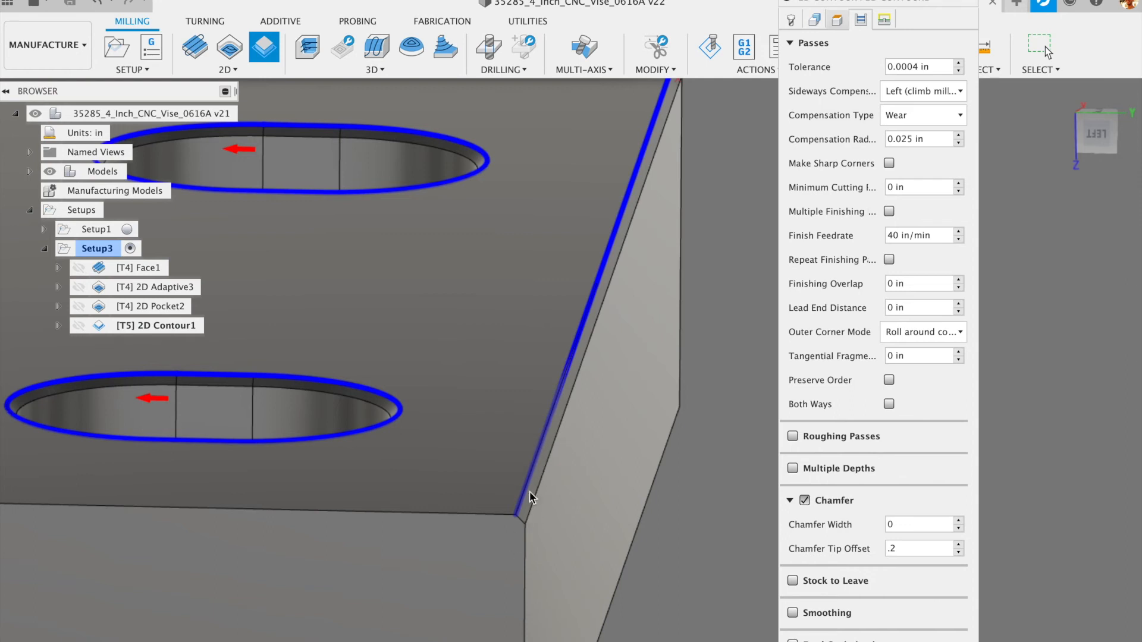
{"action": "scroll", "coordinate": [571, 386], "scroll_direction": "down", "scroll_amount": 5}
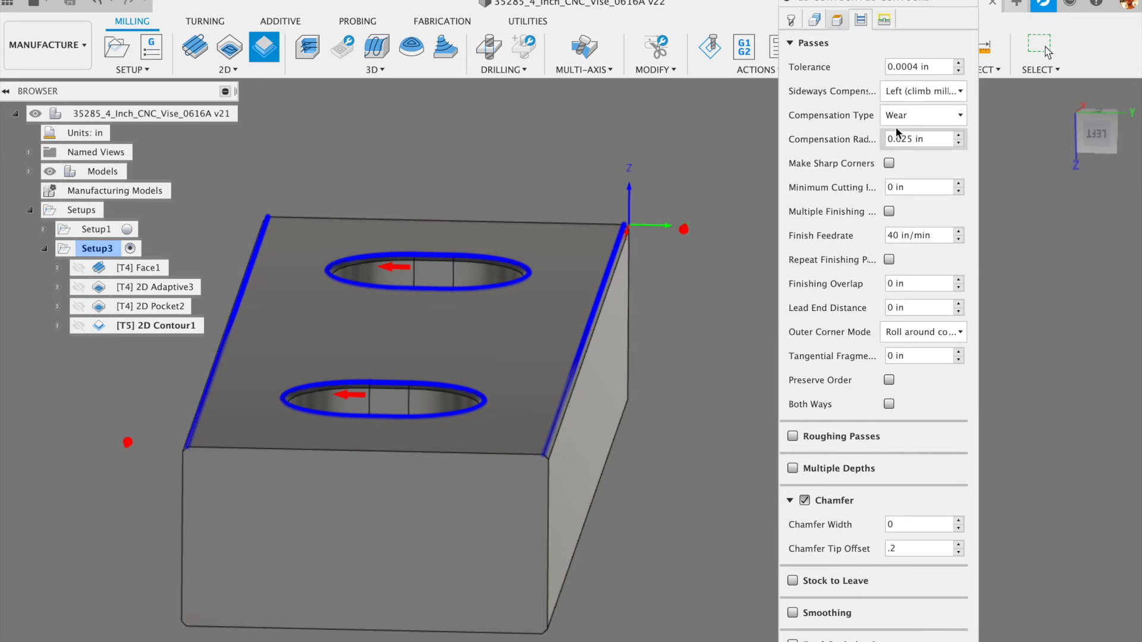
{"action": "left_click", "coordinate": [923, 116]}
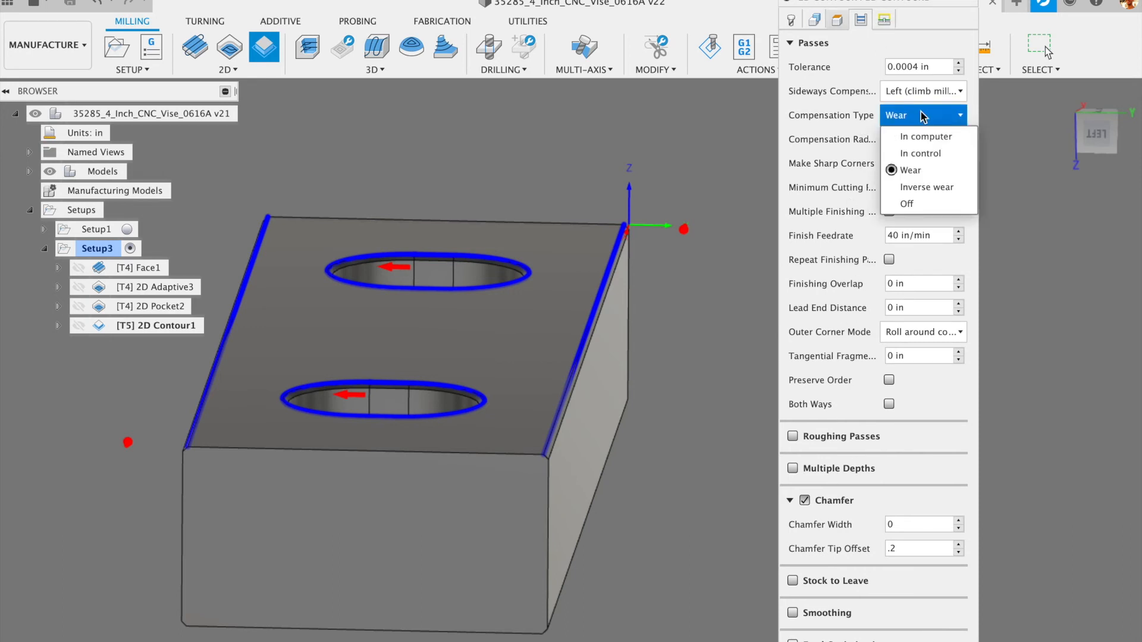
{"action": "left_click", "coordinate": [923, 116]}
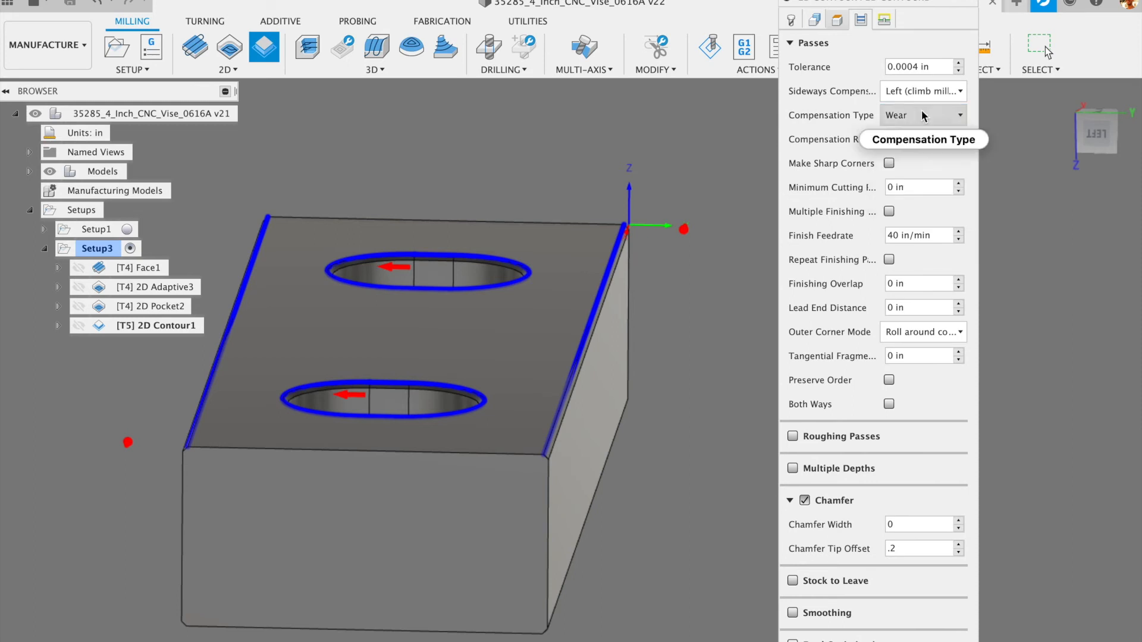
- Set 2D Contour1's horizontal lead-in radius to 0.25 in and accept the operation
{"action": "left_click", "coordinate": [885, 20]}
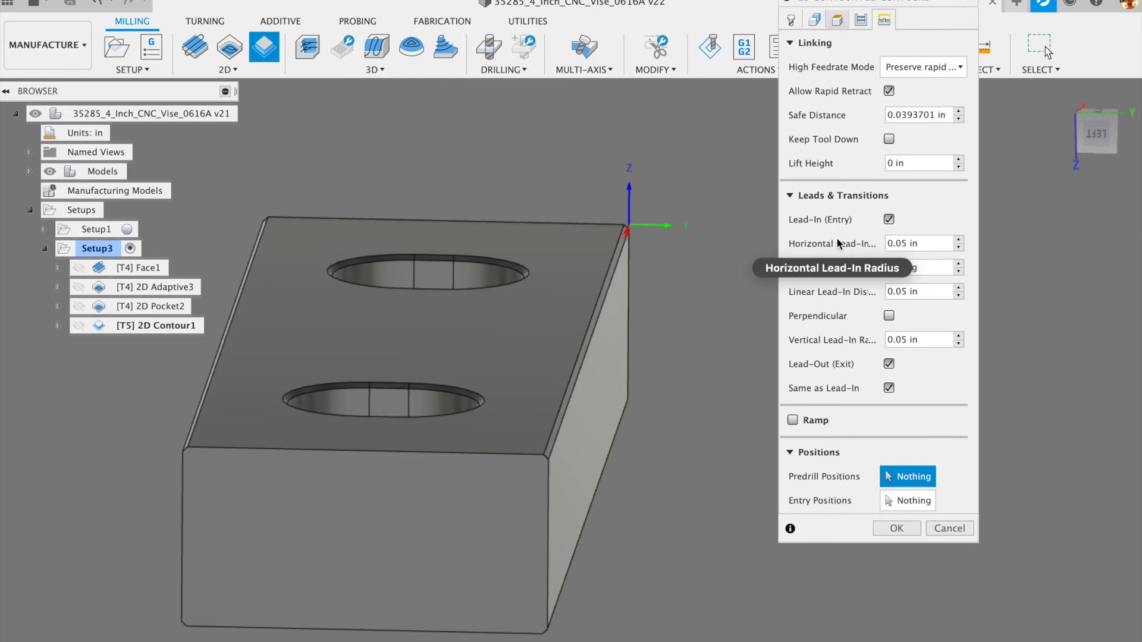
{"action": "left_click_drag", "start_coordinate": [902, 243], "coordinate": [897, 244]}
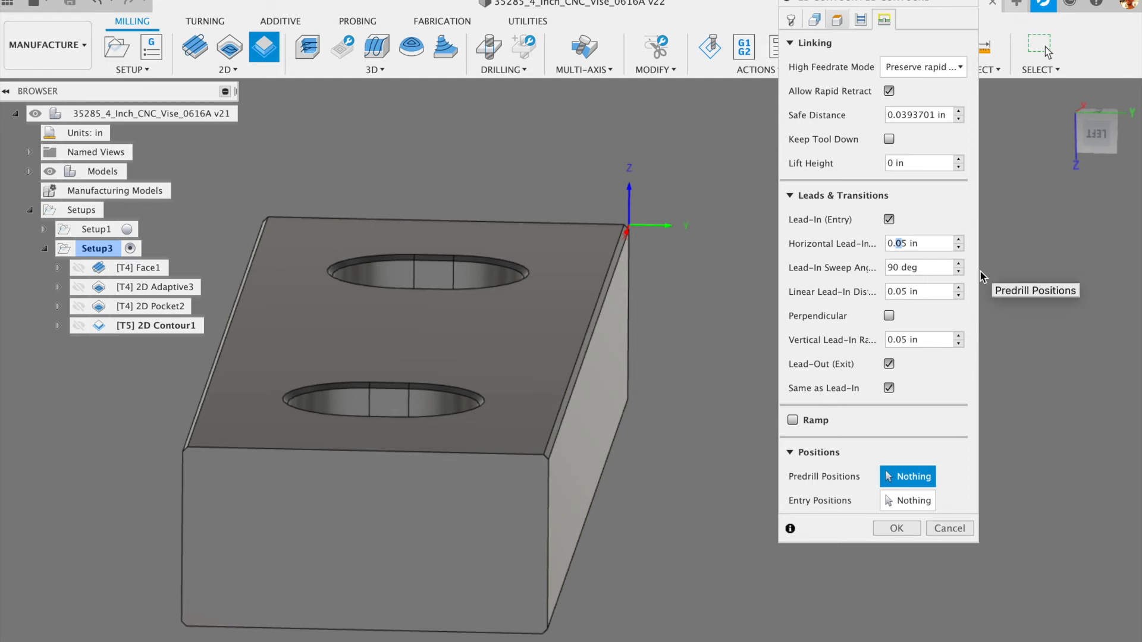
{"action": "type", "text": "2"}
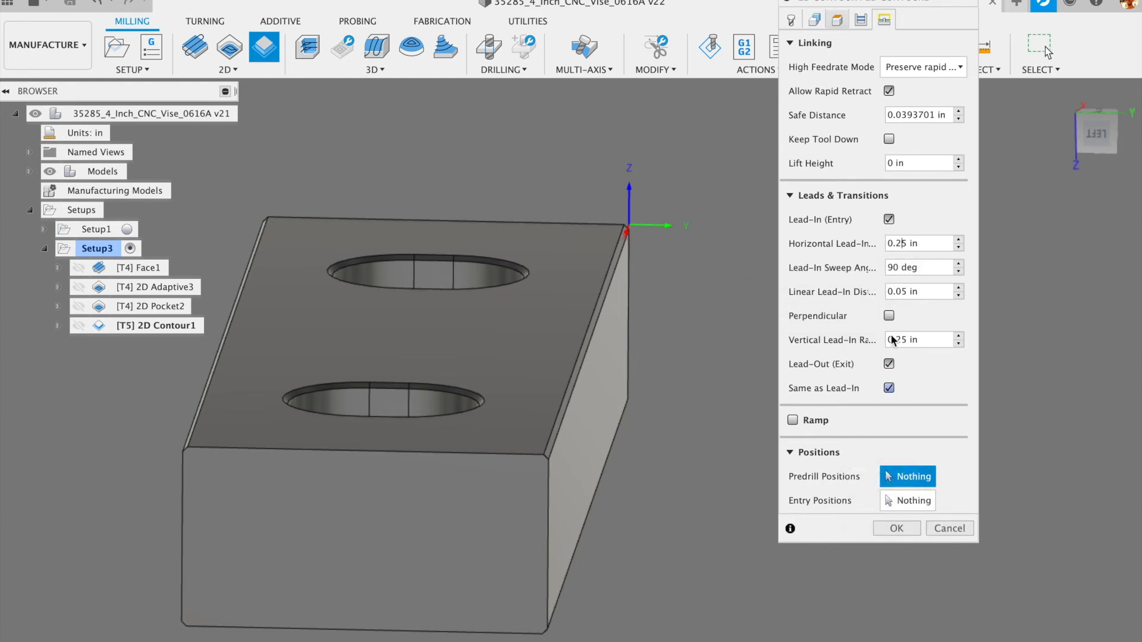
{"action": "mouse_move", "coordinate": [900, 296]}
{"action": "left_click", "coordinate": [899, 527]}
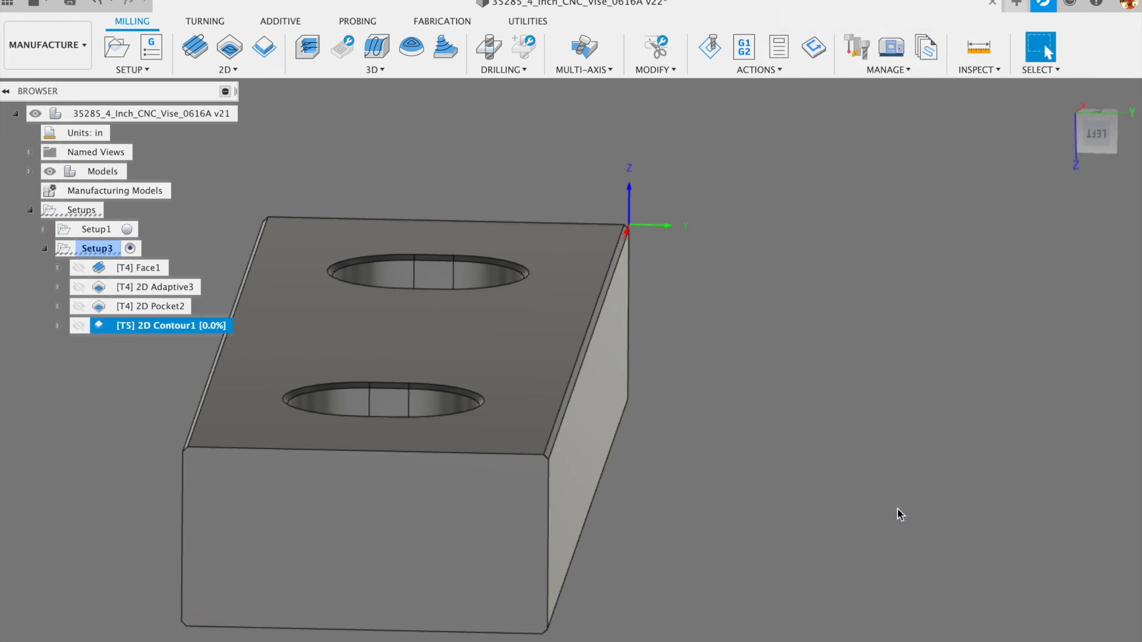
- Orbit and zoom over the generated lead-in toolpath, then bring up 2D Contour1's context menu
{"action": "middle_click_drag", "start_coordinate": [862, 343], "coordinate": [810, 398], "text": "shift"}
{"action": "scroll", "coordinate": [860, 321], "scroll_direction": "down", "scroll_amount": 6}
{"action": "scroll", "coordinate": [722, 369], "scroll_direction": "up", "scroll_amount": 6}
{"action": "scroll", "coordinate": [722, 377], "scroll_direction": "down", "scroll_amount": 4}
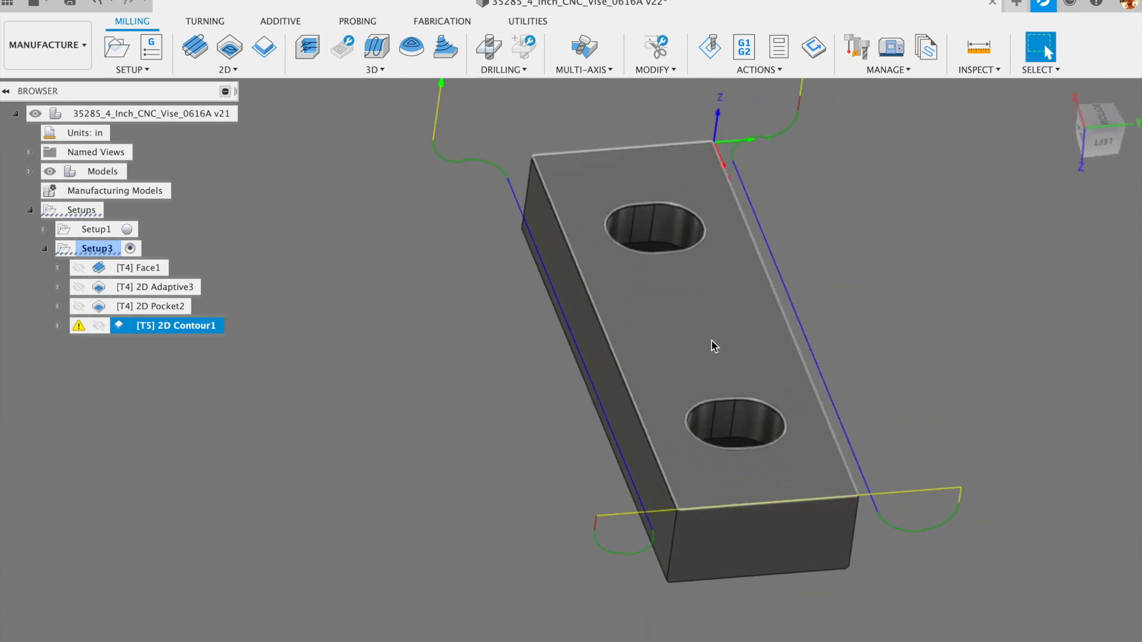
{"action": "scroll", "coordinate": [711, 340], "scroll_direction": "down", "scroll_amount": 3}
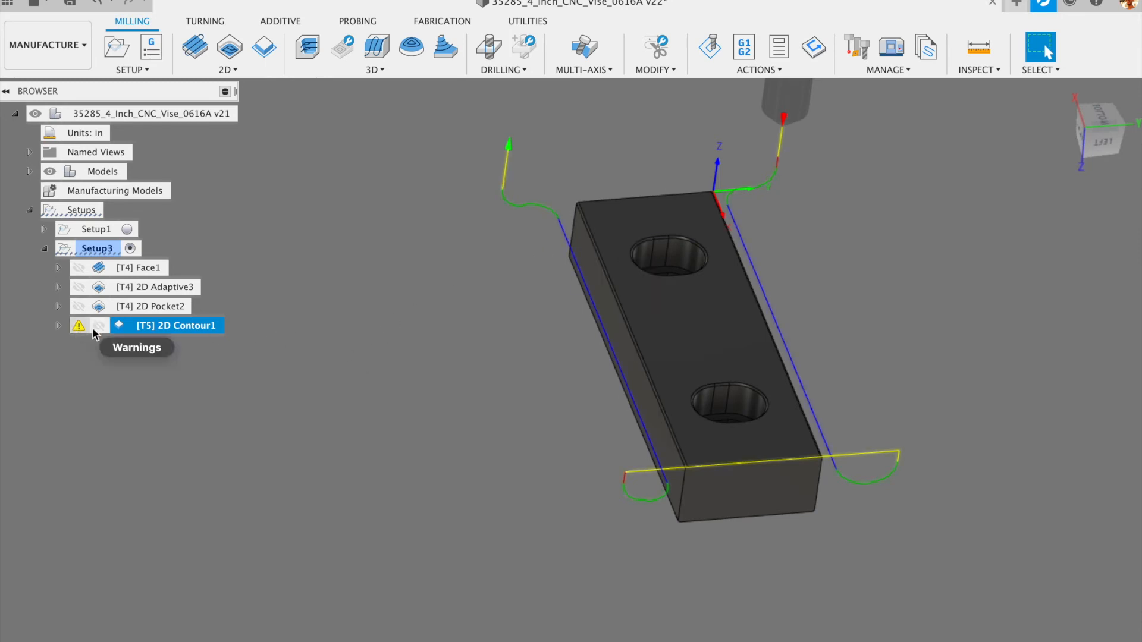
{"action": "right_click", "coordinate": [148, 327]}
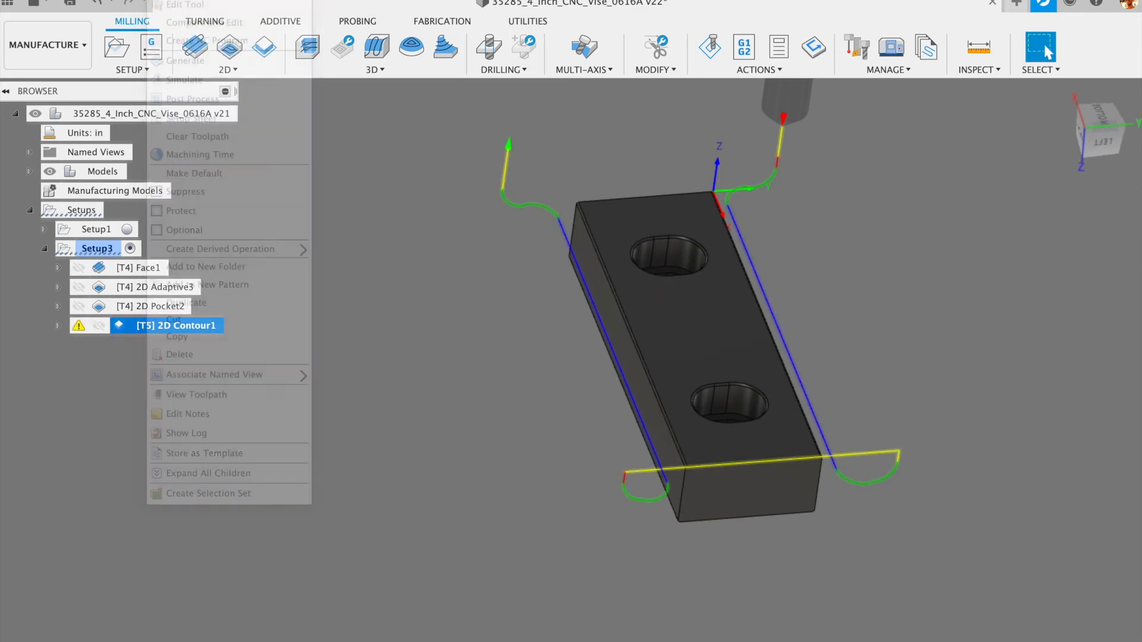
- Reduce 2D Contour1's lead-in radii to 0.1 in horizontal and 0.05 in vertical
{"action": "left_click", "coordinate": [884, 19]}
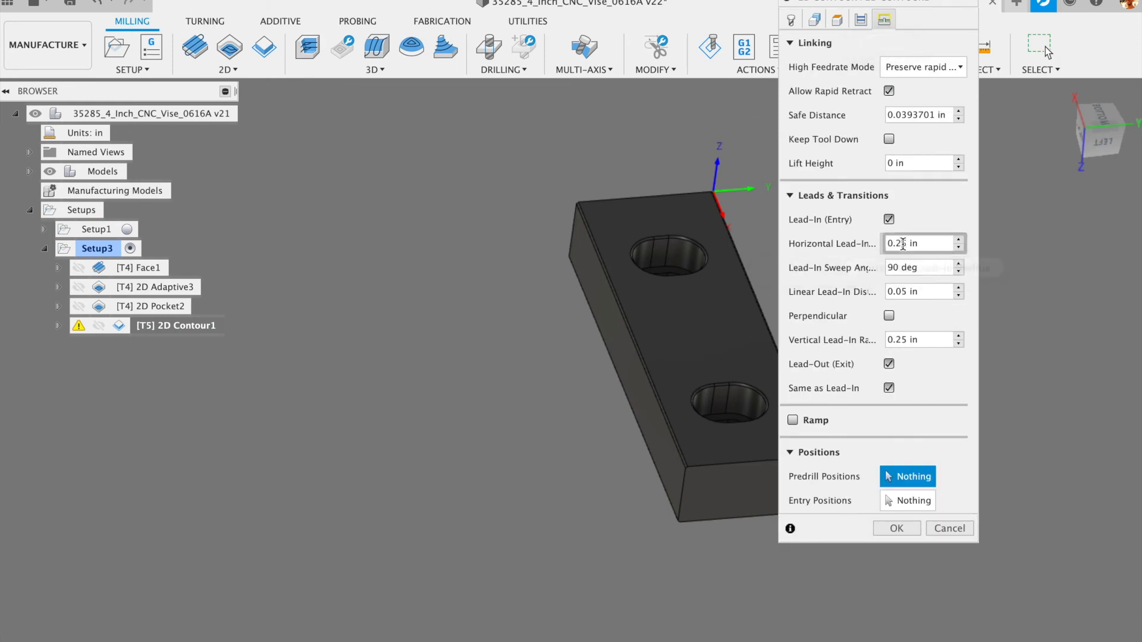
{"action": "key", "text": "BackSpace"}
{"action": "type", "text": "1"}
{"action": "key", "text": "Delete"}
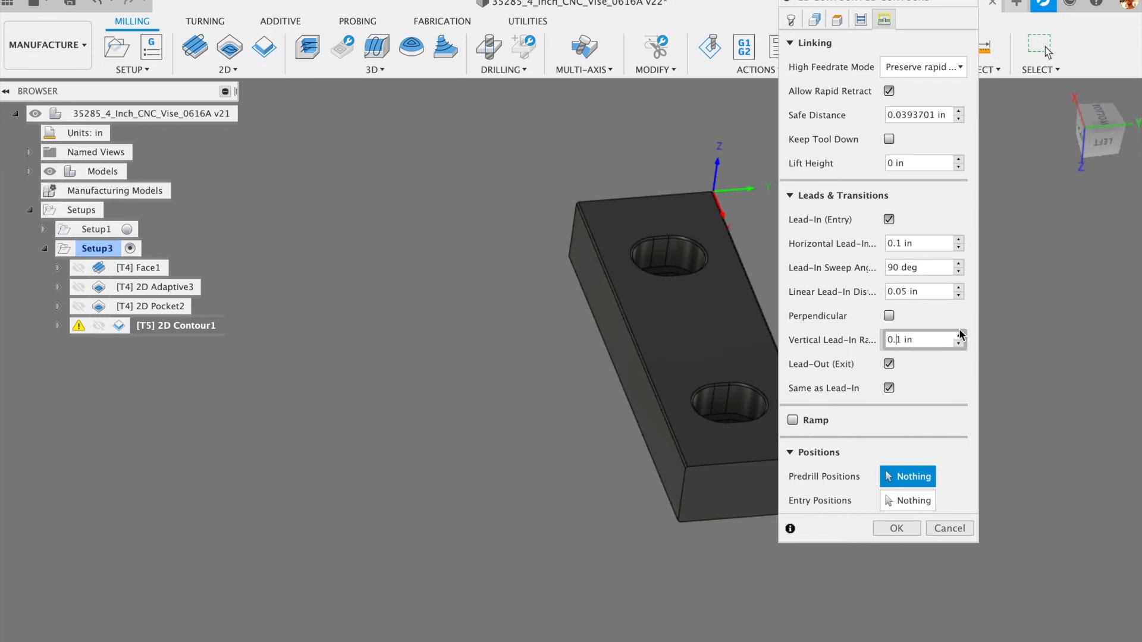
{"action": "key", "text": "BackSpace"}
{"action": "type", "text": ".05"}
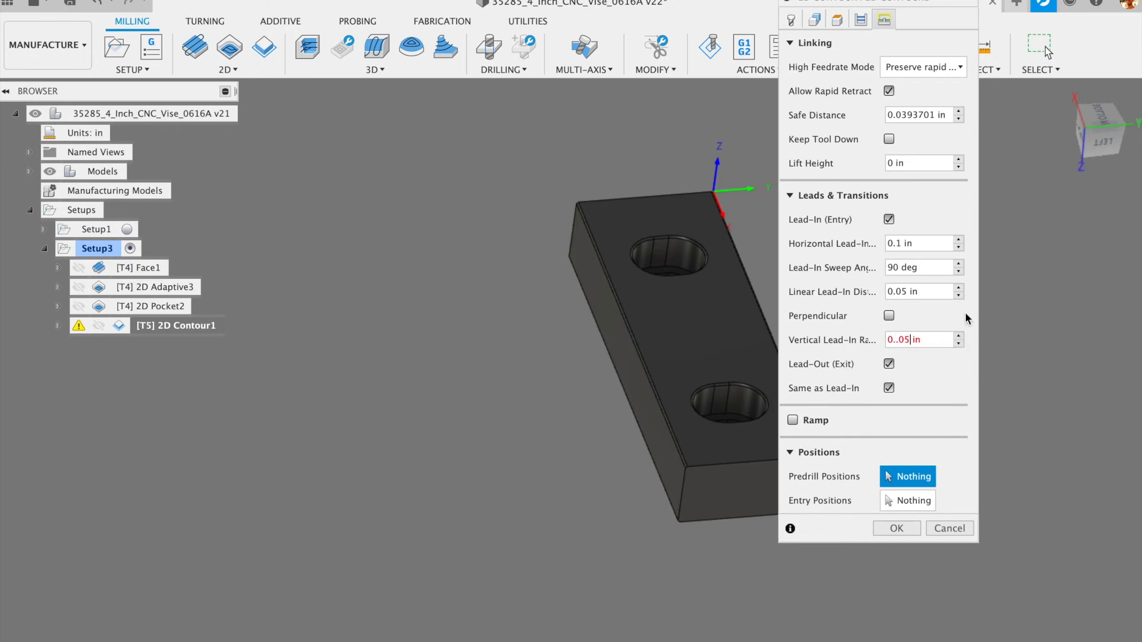
{"action": "key", "text": "Left"}
{"action": "key", "text": "Left"}
{"action": "key", "text": "BackSpace"}
- Accept the new lead-ins and orbit beneath the block to view the regenerated toolpath
{"action": "left_click", "coordinate": [896, 528]}
{"action": "scroll", "coordinate": [742, 429], "scroll_direction": "up", "scroll_amount": 5}
{"action": "middle_click_drag", "start_coordinate": [739, 425], "coordinate": [759, 454], "text": "shift"}
{"action": "scroll", "coordinate": [763, 465], "scroll_direction": "down", "scroll_amount": 5}
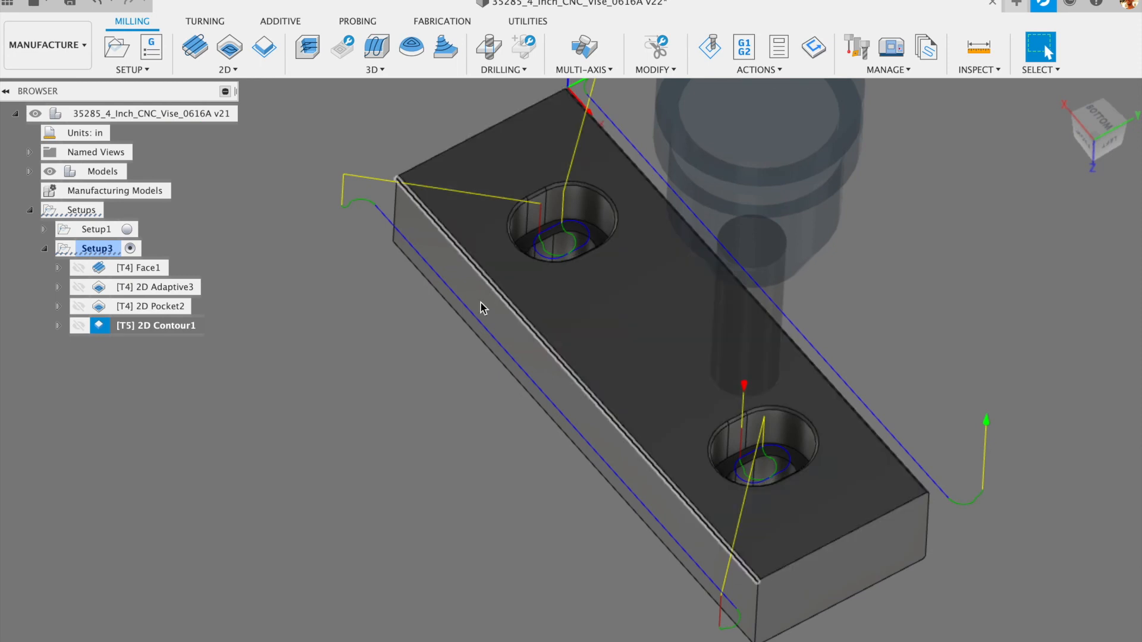
{"action": "mouse_move", "coordinate": [371, 259]}
{"action": "middle_mouse_down", "text": "shift"}
{"action": "mouse_move", "coordinate": [381, 306]}
{"action": "mouse_move", "coordinate": [362, 272]}
{"action": "middle_mouse_up", "text": "shift"}
{"action": "middle_click_drag", "start_coordinate": [415, 226], "coordinate": [426, 275], "text": "shift"}
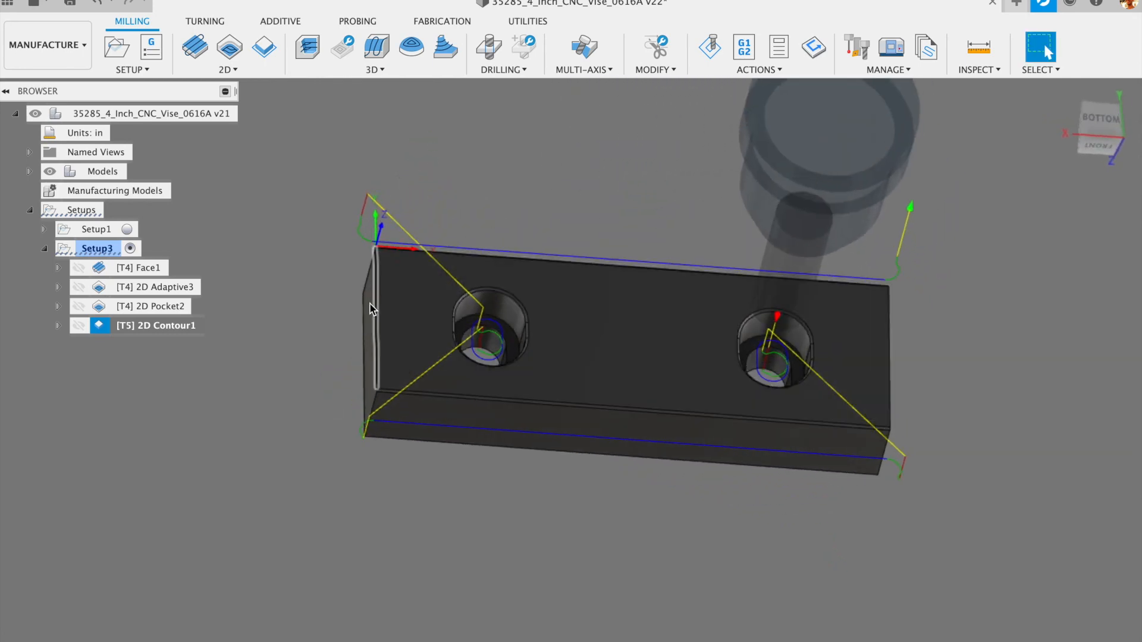
- Inspect the tight lead-in arcs at the block corner and check 2D Contour1's context menu
{"action": "scroll", "coordinate": [360, 305], "scroll_direction": "up", "scroll_amount": 5}
{"action": "scroll", "coordinate": [354, 304], "scroll_direction": "down", "scroll_amount": 5}
{"action": "scroll", "coordinate": [972, 465], "scroll_direction": "up", "scroll_amount": 5}
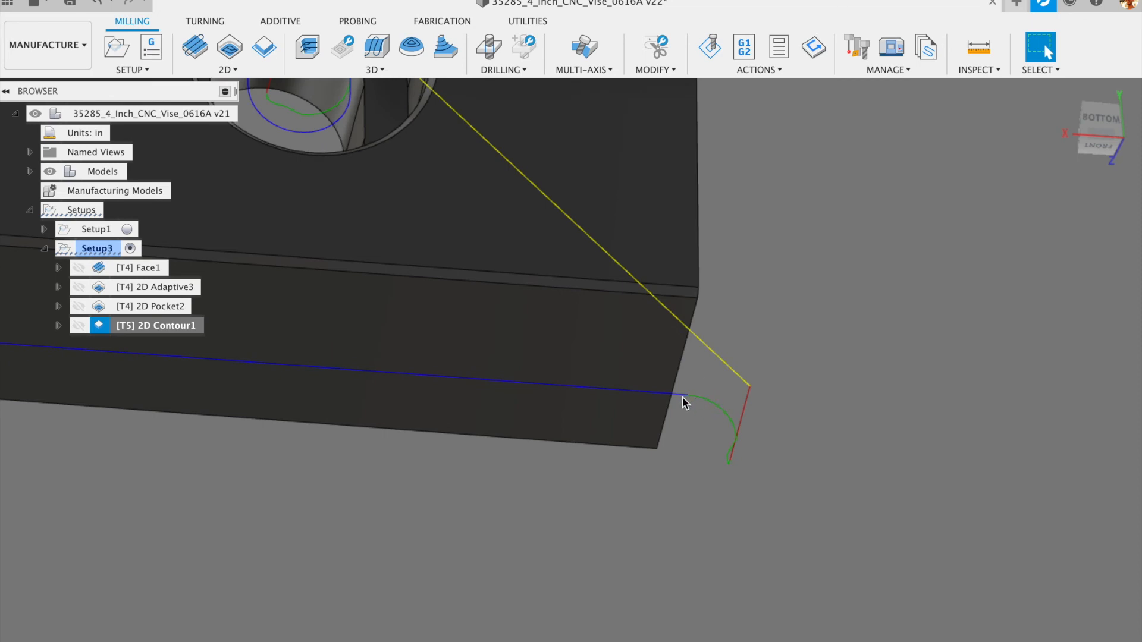
{"action": "middle_click_drag", "start_coordinate": [772, 405], "coordinate": [711, 411], "text": "shift"}
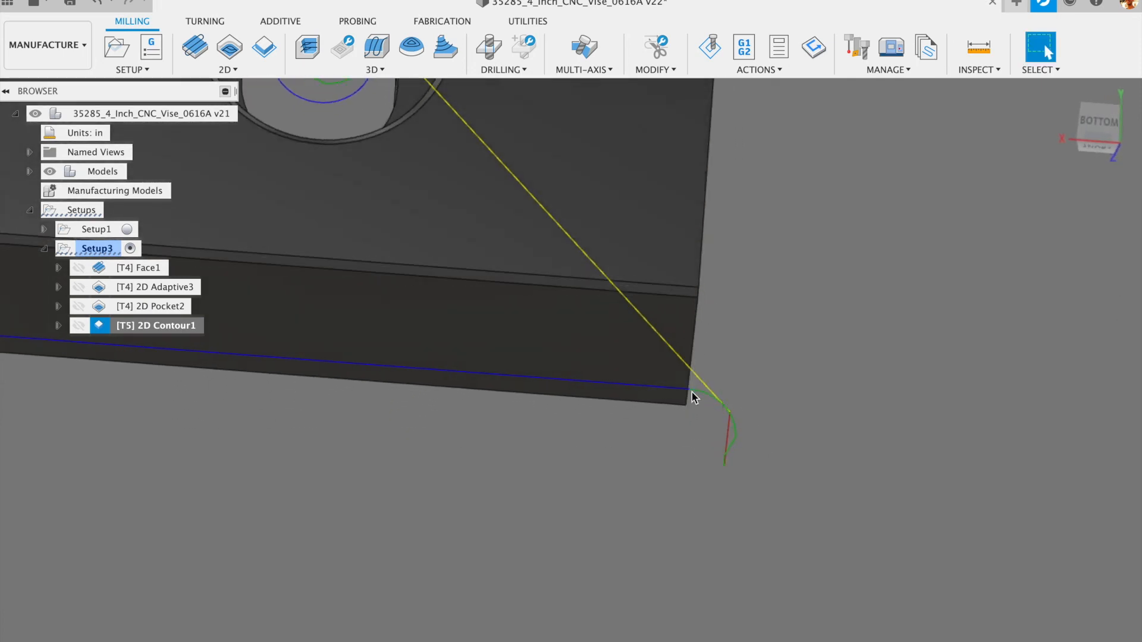
{"action": "scroll", "coordinate": [900, 387], "scroll_direction": "down", "scroll_amount": 5}
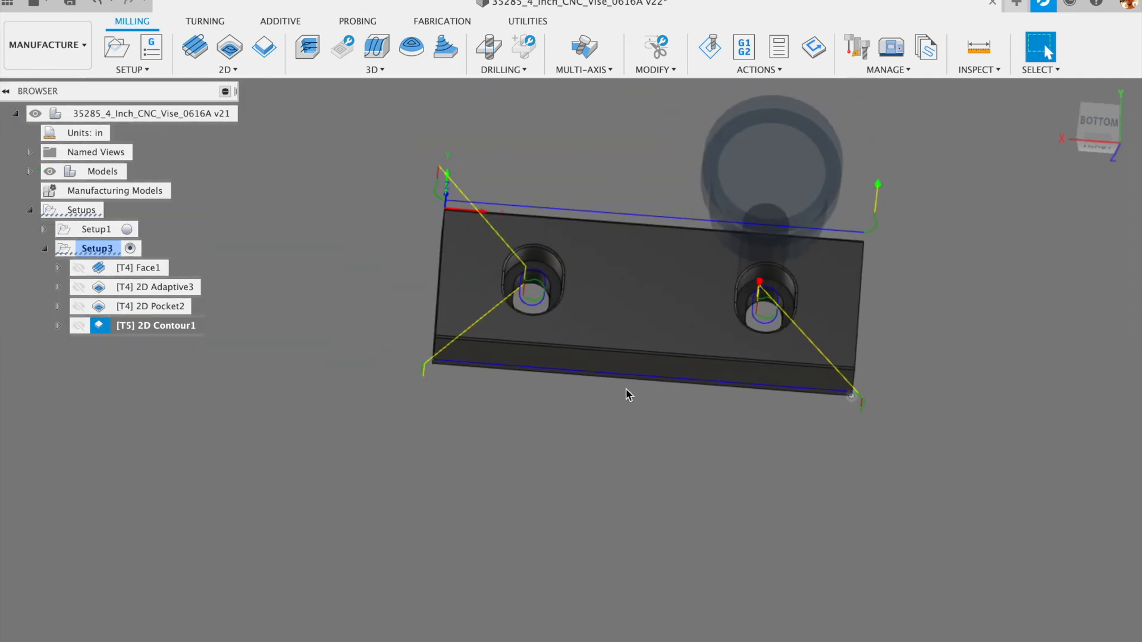
{"action": "right_click", "coordinate": [150, 325]}
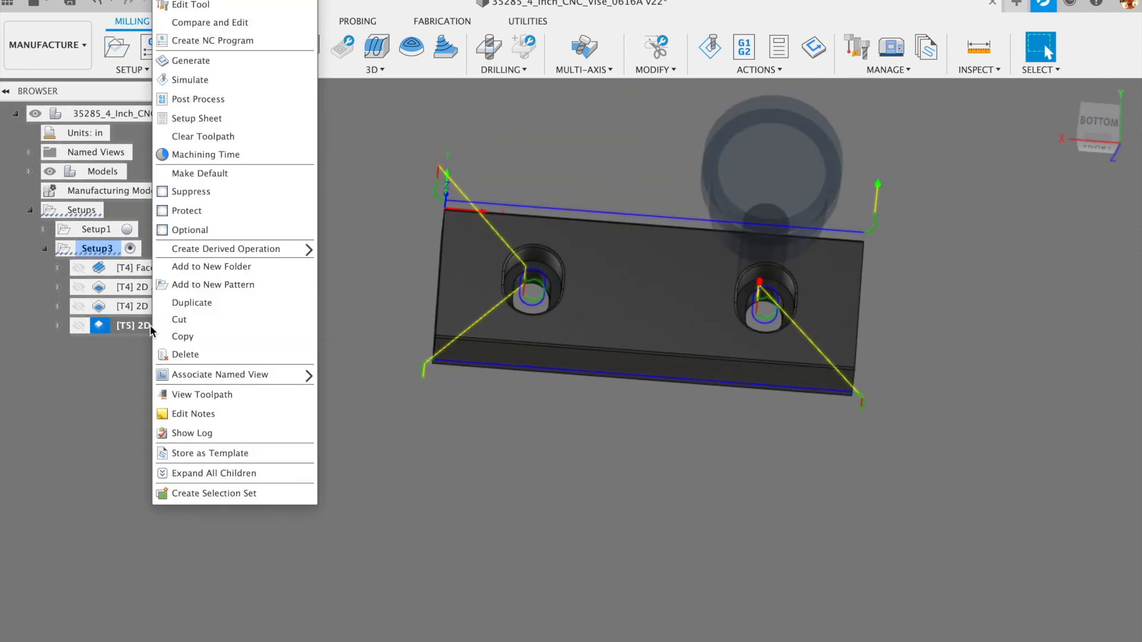
{"action": "left_click", "coordinate": [407, 182]}
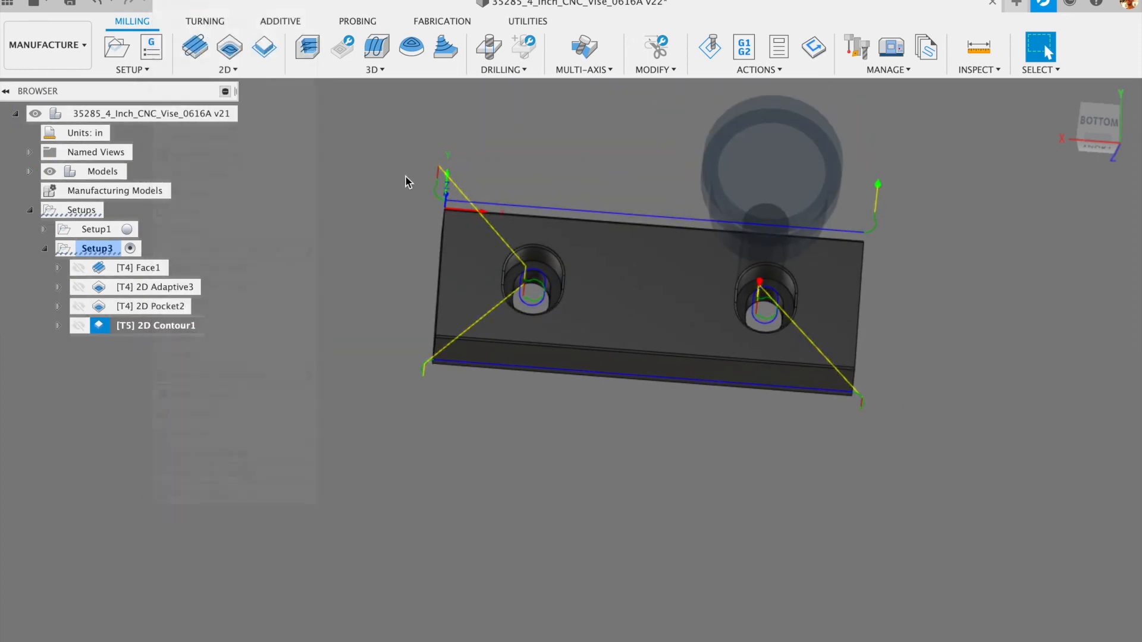
- Give 2D Contour1 a .25 in tangential extension length and regenerate the toolpath
{"action": "right_click", "coordinate": [153, 327]}
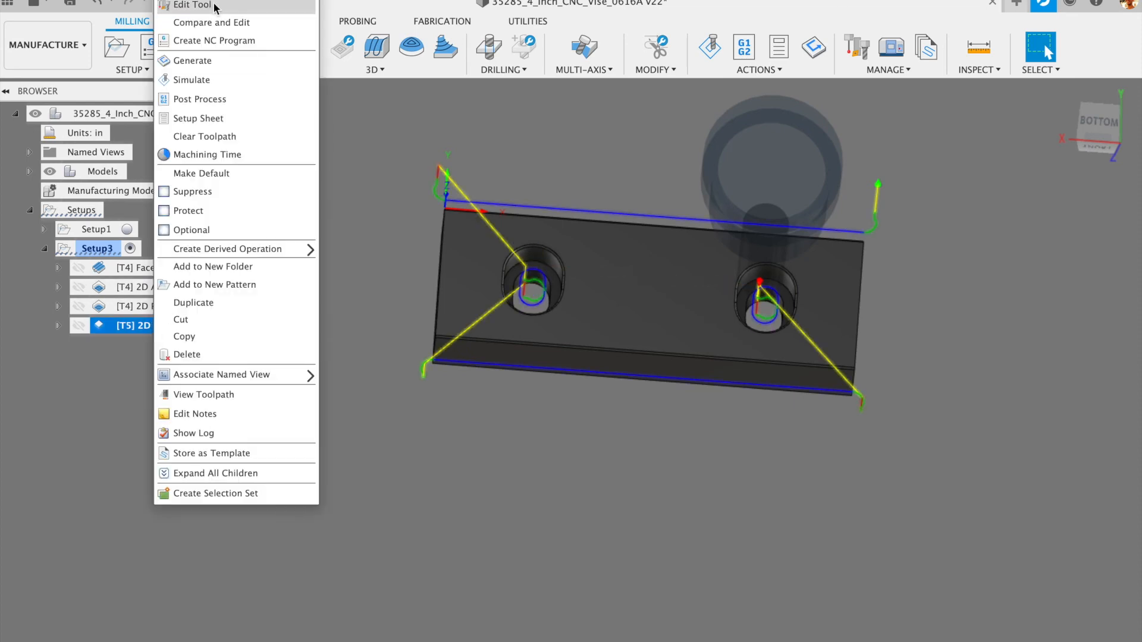
{"action": "left_click", "coordinate": [192, 4]}
{"action": "left_click", "coordinate": [814, 20]}
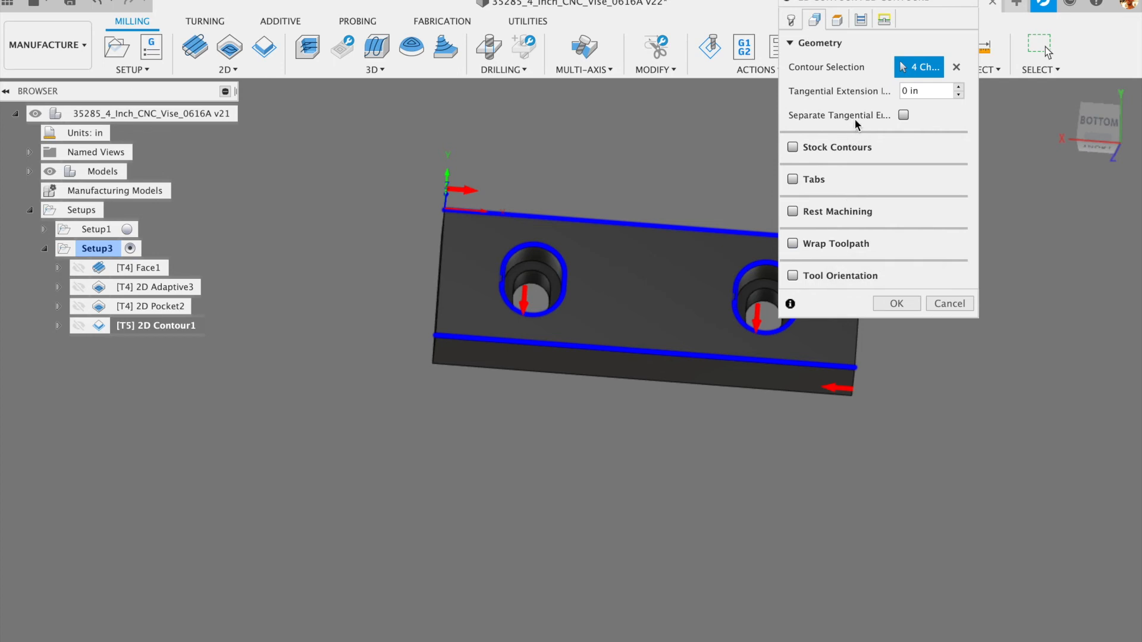
{"action": "mouse_move", "coordinate": [901, 113]}
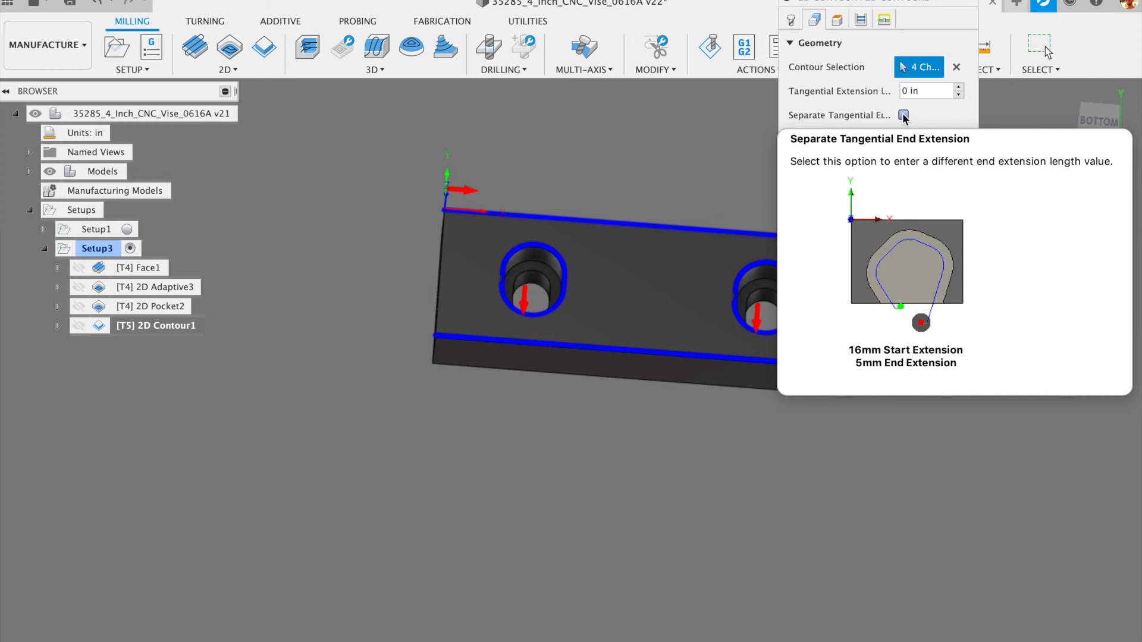
{"action": "left_click", "coordinate": [925, 92]}
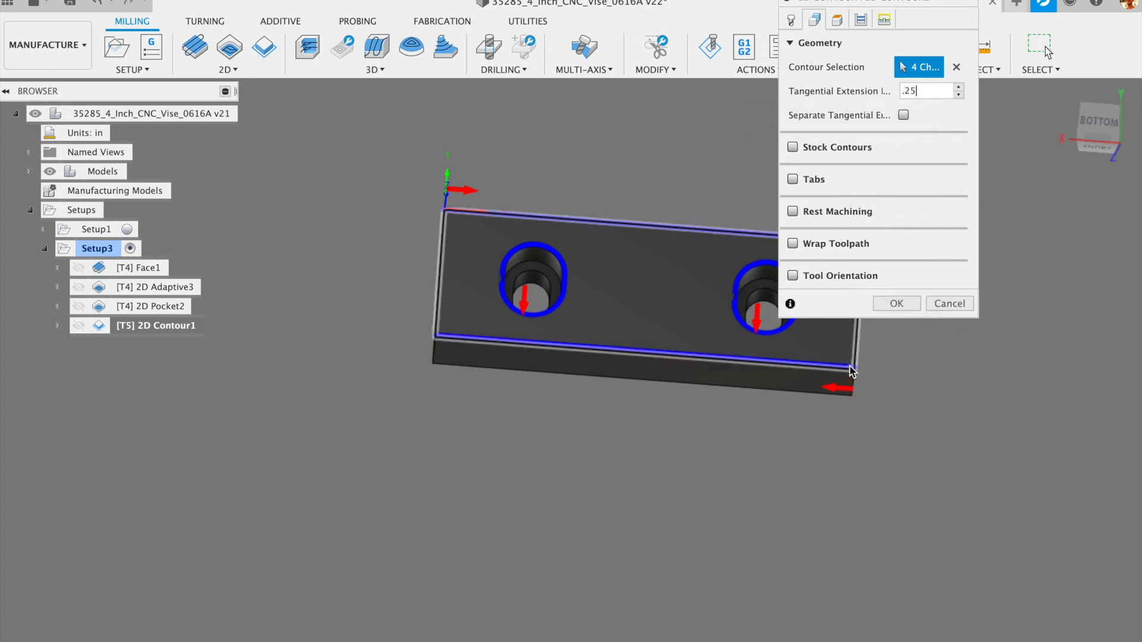
{"action": "left_click", "coordinate": [904, 304]}
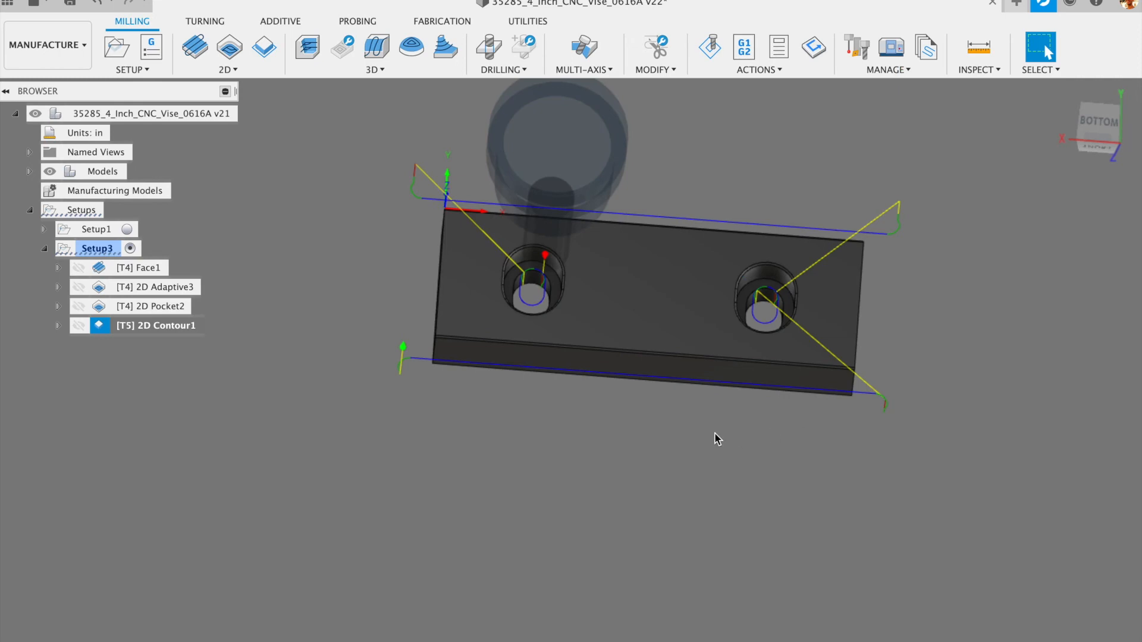
- Orbit and zoom to inspect the extended contour toolpath inside the holes
{"action": "scroll", "coordinate": [761, 307], "scroll_direction": "up", "scroll_amount": 10}
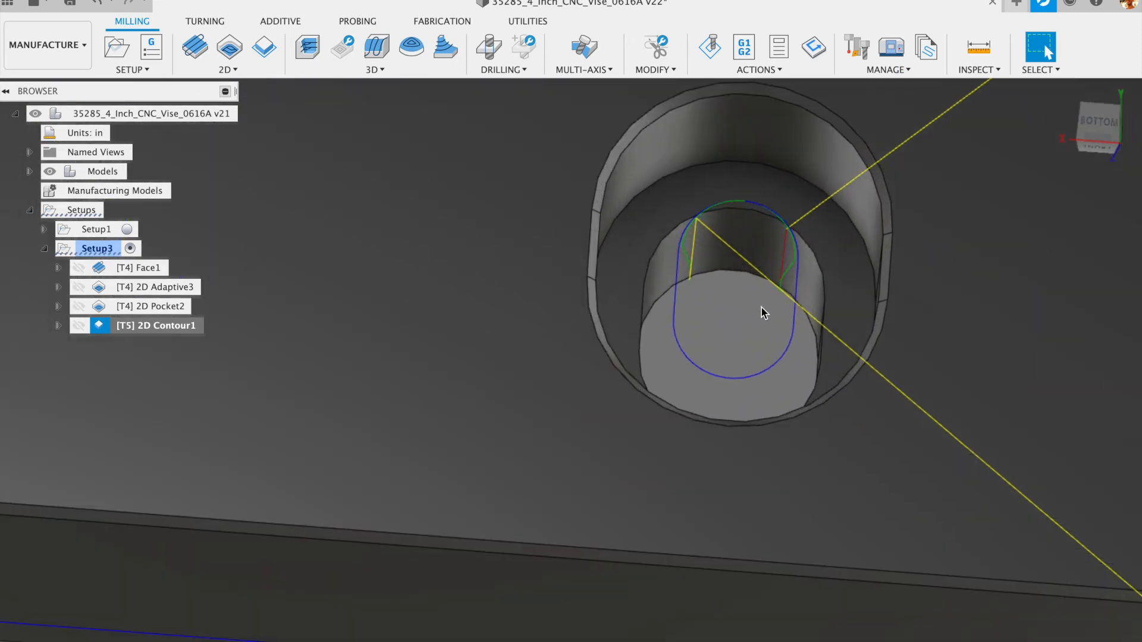
{"action": "mouse_move", "coordinate": [758, 298]}
{"action": "middle_mouse_down", "text": "shift"}
{"action": "mouse_move", "coordinate": [756, 334]}
{"action": "mouse_move", "coordinate": [749, 315]}
{"action": "middle_mouse_up", "text": "shift"}
{"action": "scroll", "coordinate": [748, 316], "scroll_direction": "down", "scroll_amount": 5}
{"action": "scroll", "coordinate": [750, 321], "scroll_direction": "down", "scroll_amount": 8}
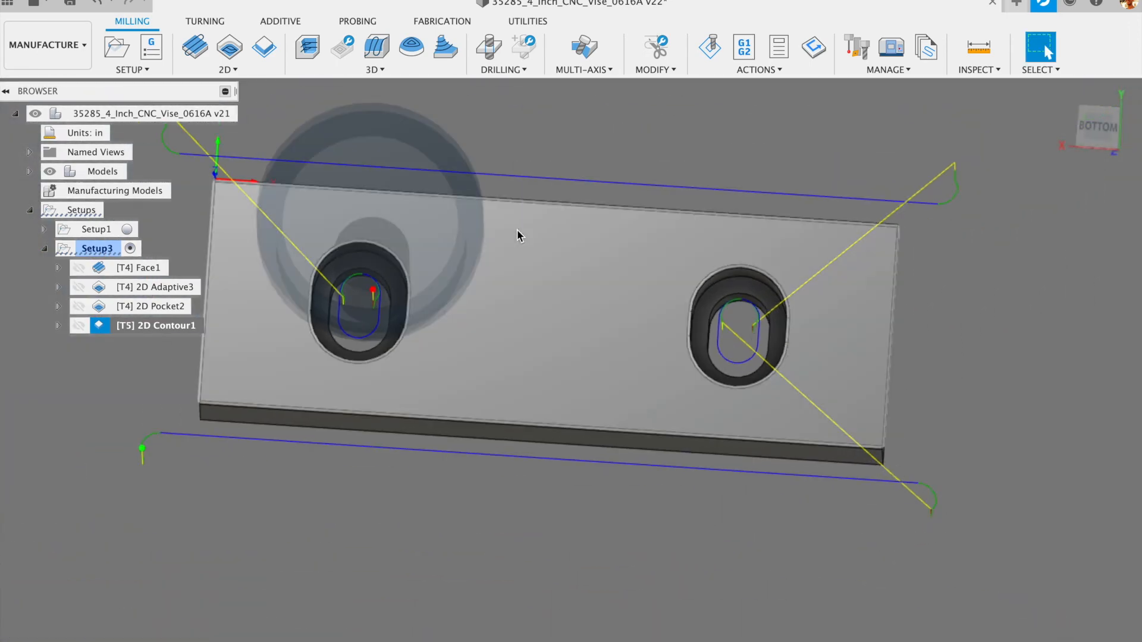
{"action": "scroll", "coordinate": [1002, 272], "scroll_direction": "up", "scroll_amount": 3}
{"action": "scroll", "coordinate": [1000, 271], "scroll_direction": "down", "scroll_amount": 7}
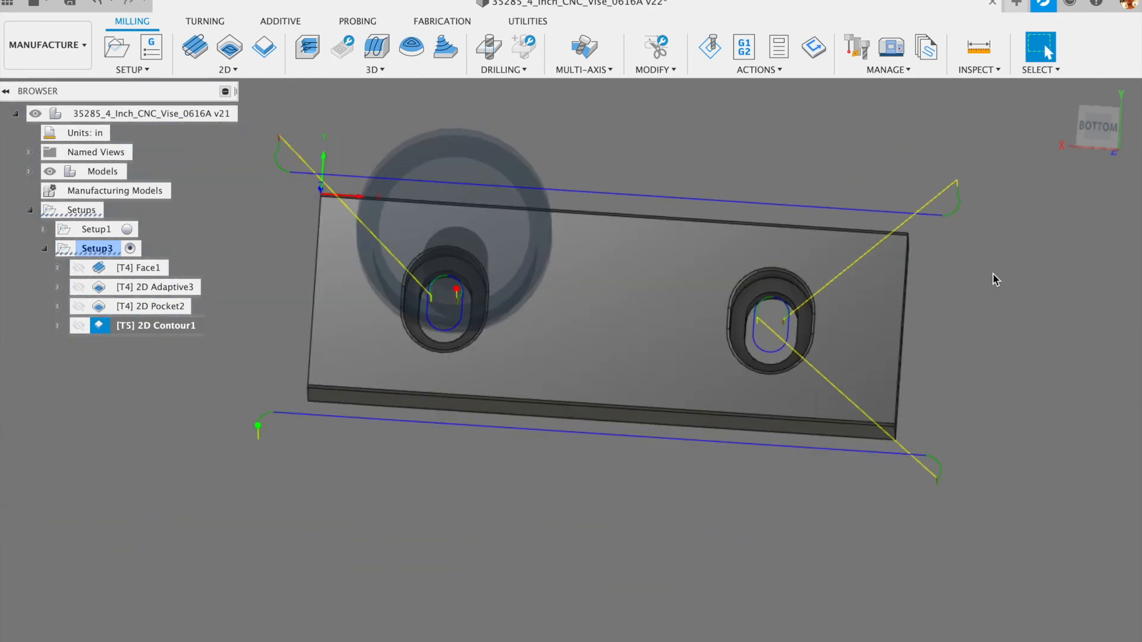
{"action": "middle_click_drag", "start_coordinate": [997, 345], "coordinate": [996, 337], "text": "shift"}
{"action": "scroll", "coordinate": [874, 315], "scroll_direction": "up", "scroll_amount": 3}
{"action": "scroll", "coordinate": [875, 319], "scroll_direction": "up", "scroll_amount": 6}
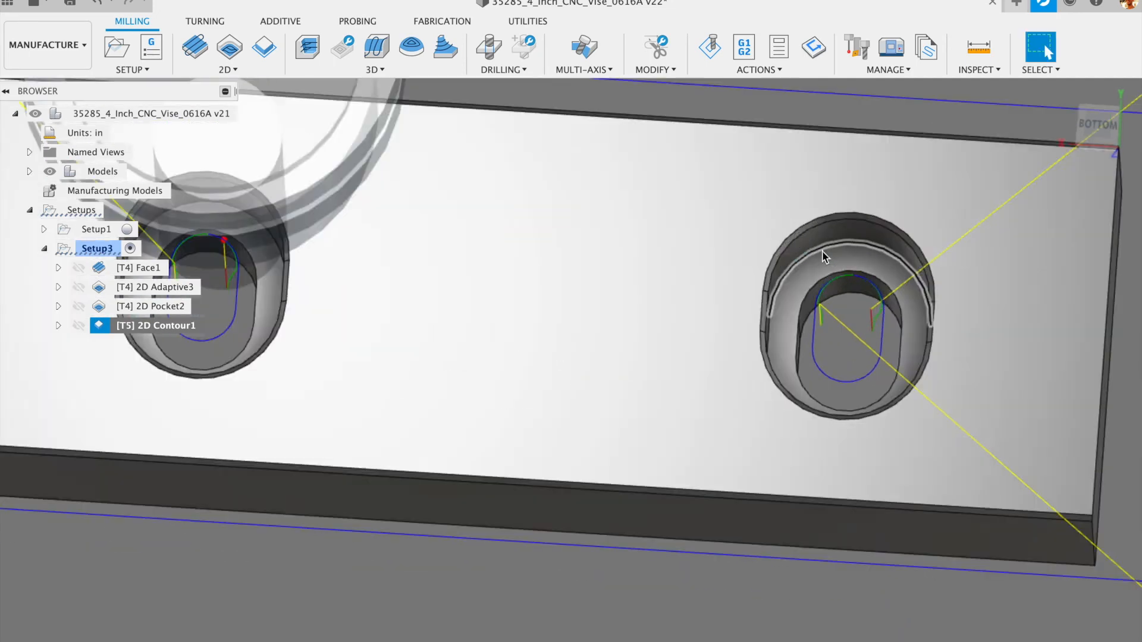
{"action": "middle_click_drag", "start_coordinate": [918, 351], "coordinate": [921, 371], "text": "shift"}
{"action": "scroll", "coordinate": [905, 426], "scroll_direction": "down", "scroll_amount": 10}
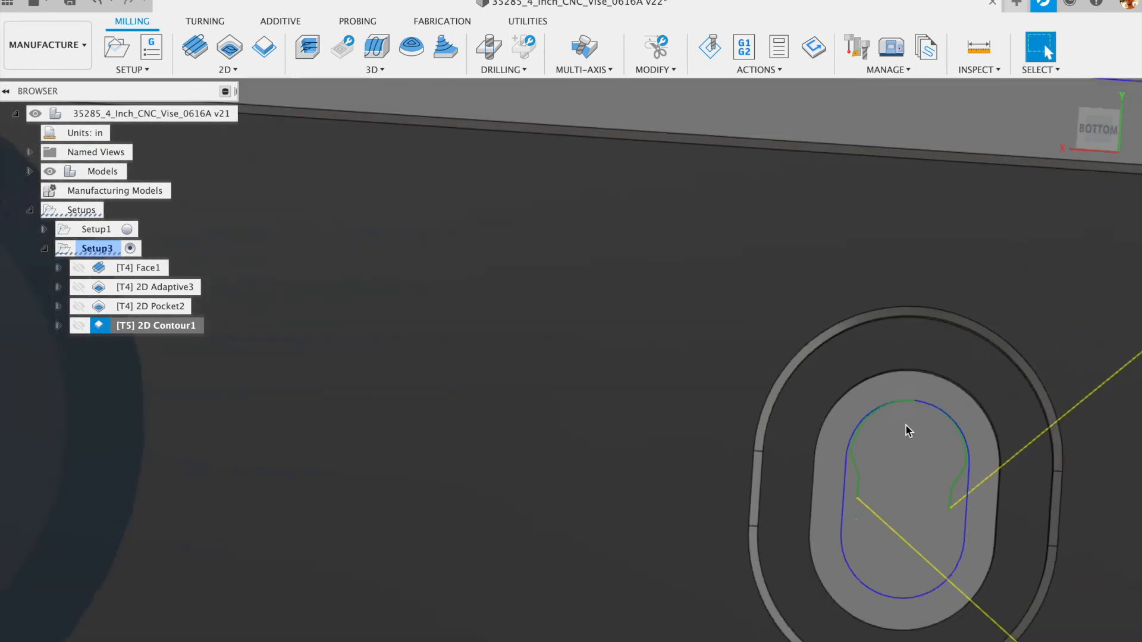
{"action": "middle_click_drag", "start_coordinate": [800, 540], "coordinate": [761, 448], "text": "shift"}
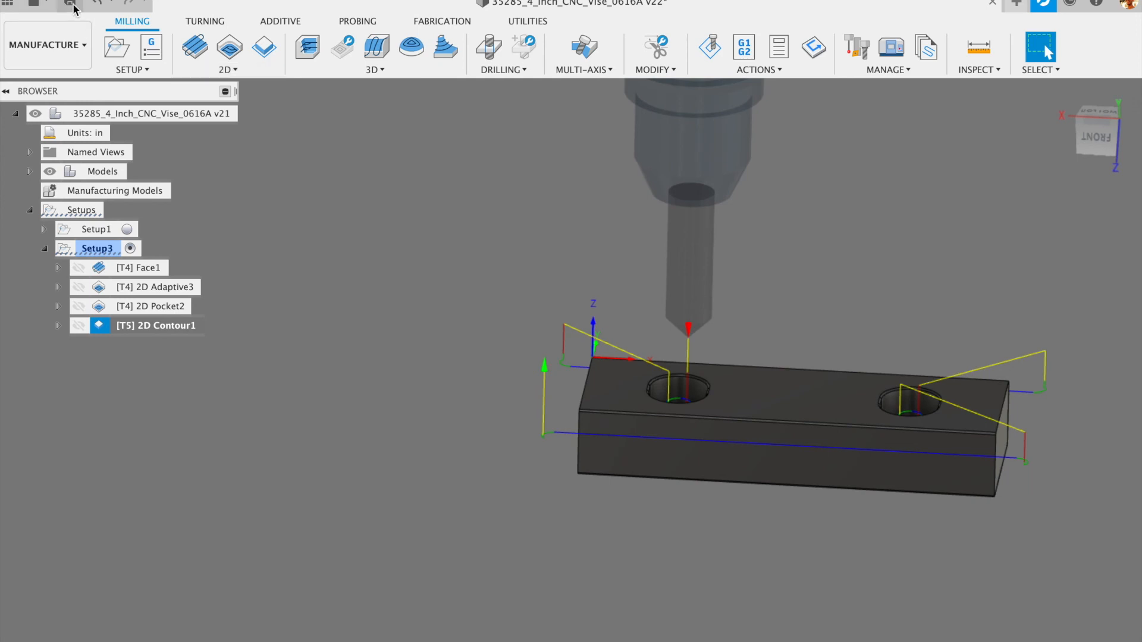
- Save the design as version 22 and select Setup3
{"action": "left_click", "coordinate": [73, 5]}
{"action": "left_click", "coordinate": [553, 339]}
{"action": "middle_click_drag", "start_coordinate": [467, 376], "coordinate": [456, 425], "text": "shift"}
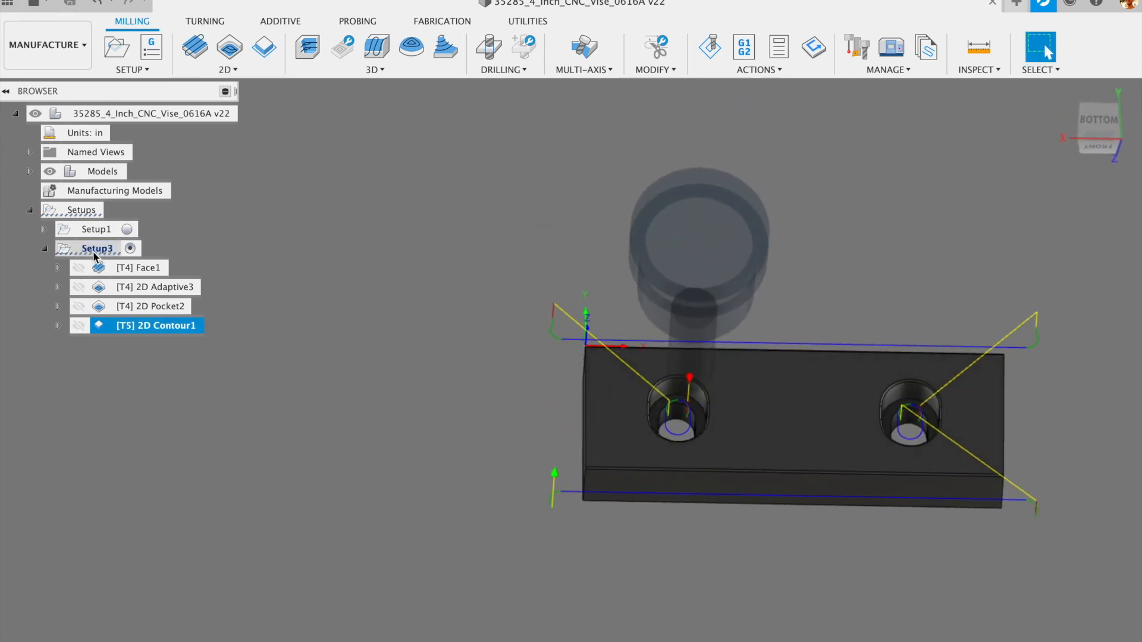
{"action": "left_click", "coordinate": [93, 254]}
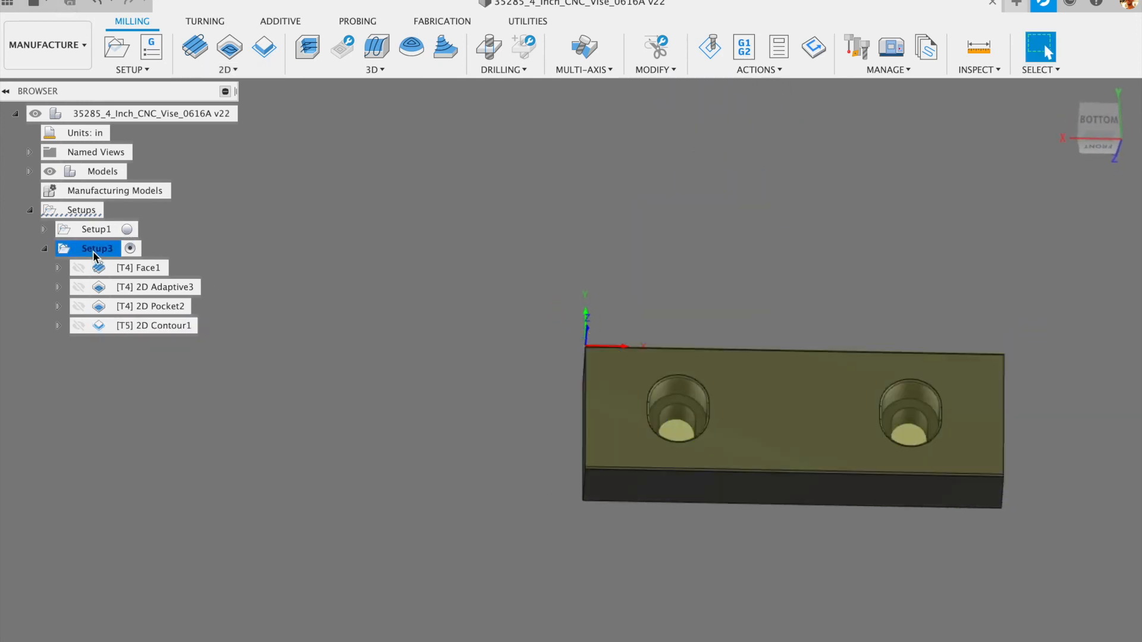
- Simulate Setup3 with toolpaths hidden and stock shown, and play the simulation
{"action": "left_click", "coordinate": [707, 47]}
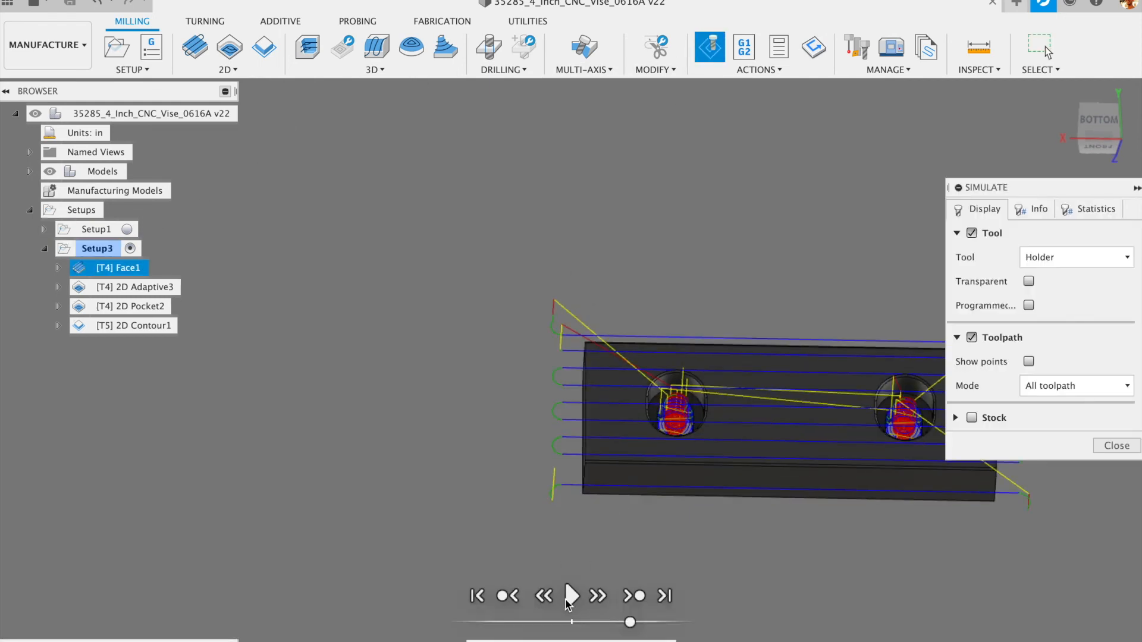
{"action": "left_click", "coordinate": [971, 338]}
{"action": "left_click", "coordinate": [972, 370]}
{"action": "scroll", "coordinate": [535, 440], "scroll_direction": "down", "scroll_amount": 3}
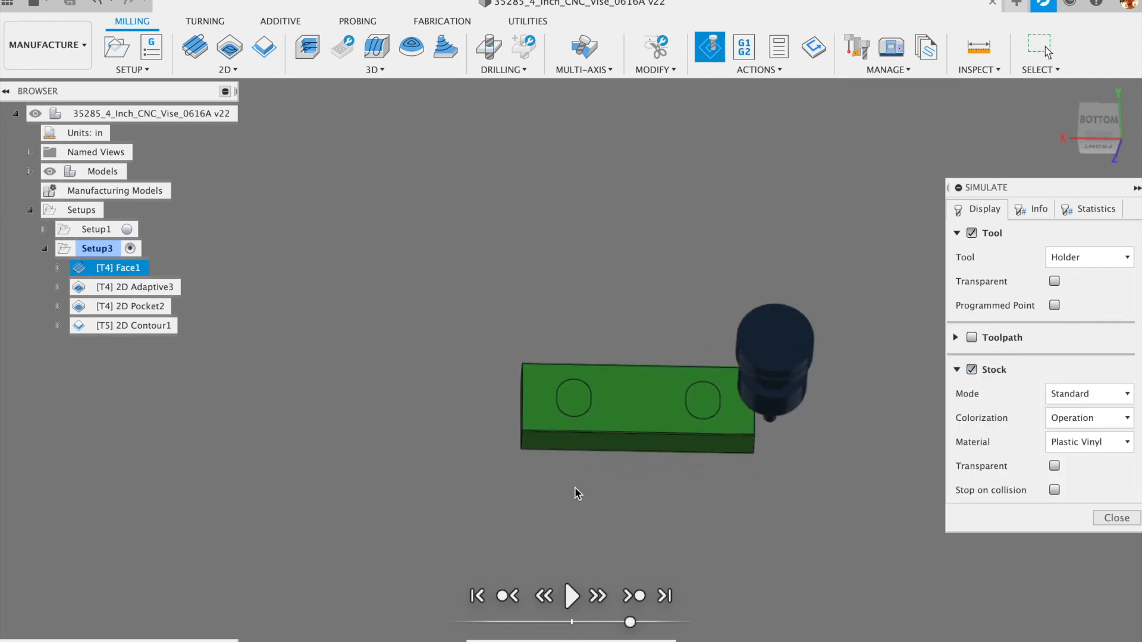
{"action": "left_click", "coordinate": [571, 596]}
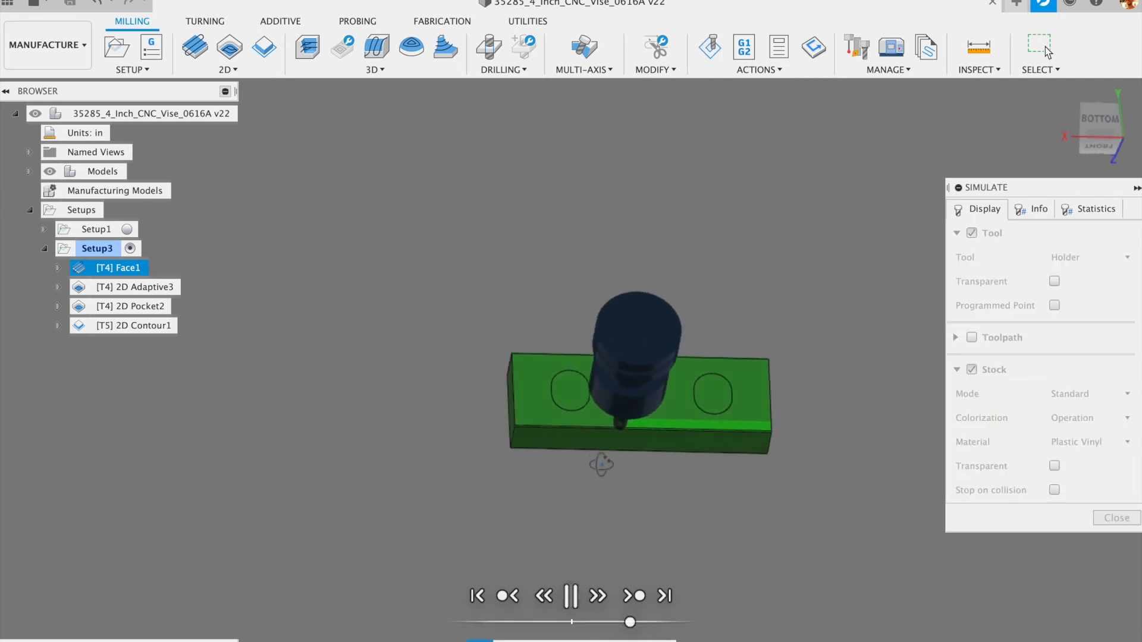
- Orbit and zoom around the stock as the simulation machines the holes and chamfers
{"action": "scroll", "coordinate": [600, 440], "scroll_direction": "up", "scroll_amount": 3}
{"action": "scroll", "coordinate": [598, 434], "scroll_direction": "up", "scroll_amount": 5}
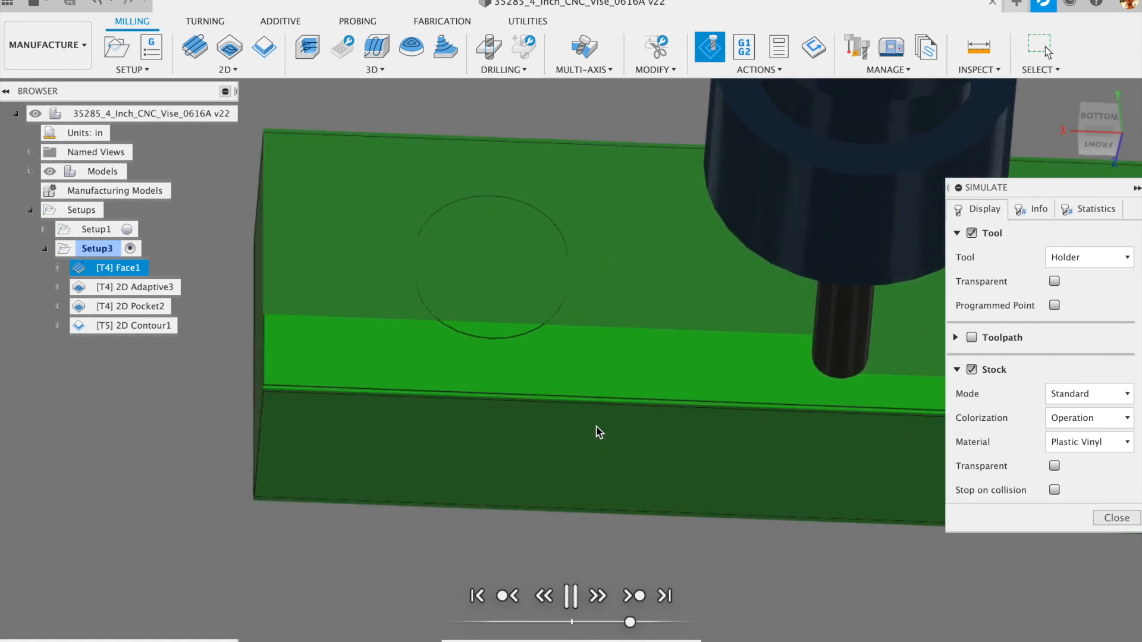
{"action": "middle_click_drag", "start_coordinate": [467, 399], "coordinate": [497, 368], "text": "shift"}
{"action": "scroll", "coordinate": [363, 385], "scroll_direction": "down", "scroll_amount": 4}
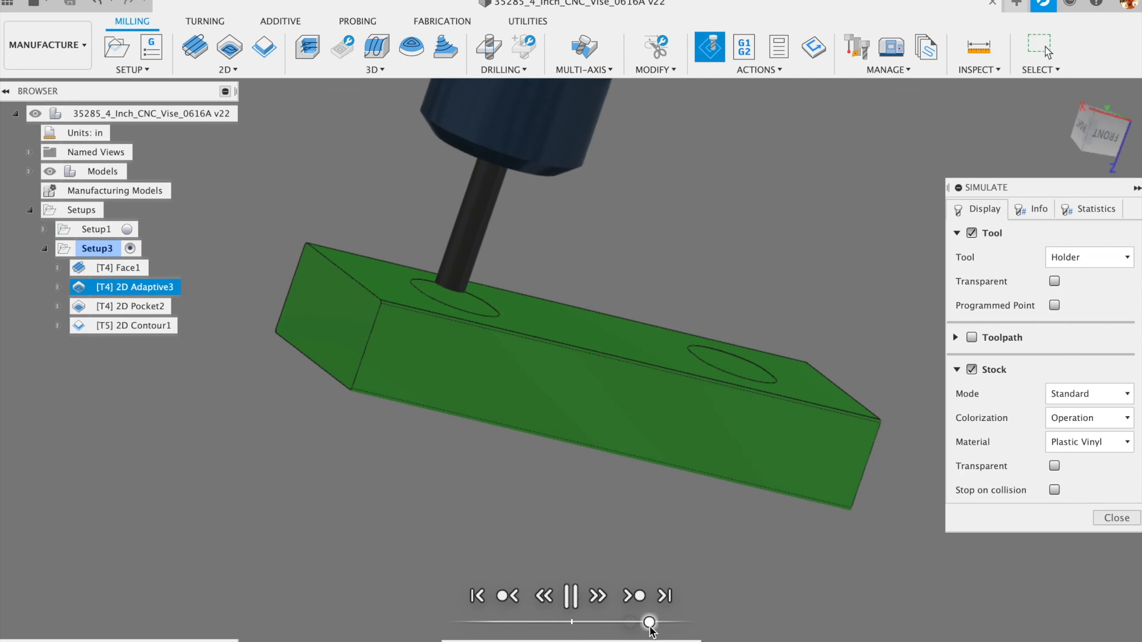
{"action": "middle_click_drag", "start_coordinate": [531, 409], "coordinate": [474, 419], "text": "shift"}
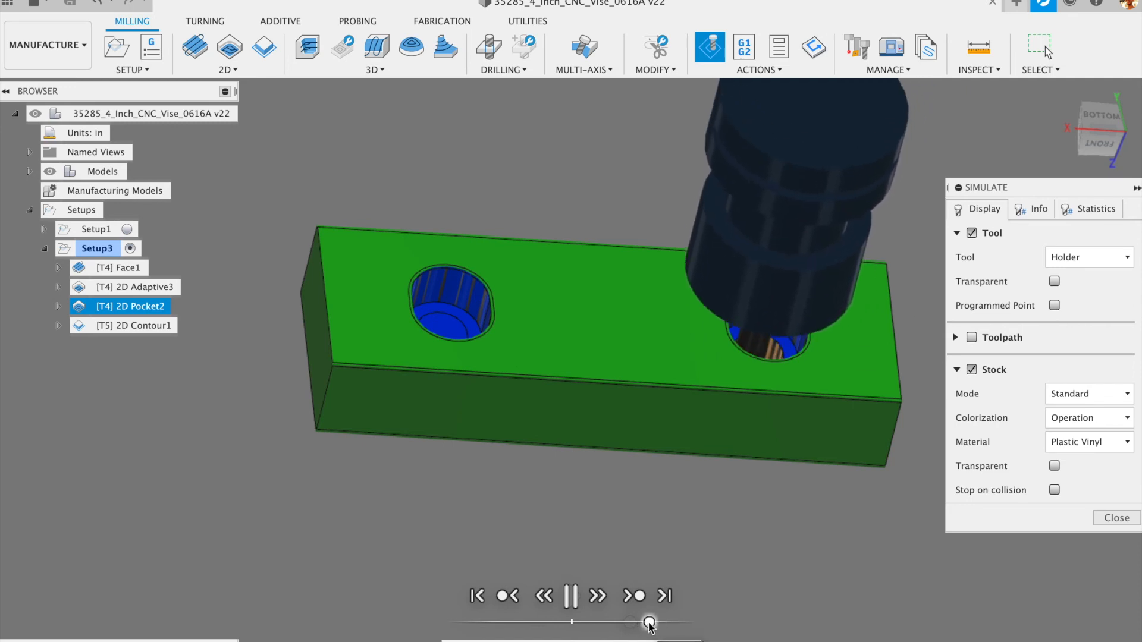
{"action": "middle_click_drag", "start_coordinate": [632, 523], "coordinate": [616, 499], "text": "shift"}
{"action": "middle_click_drag", "start_coordinate": [609, 446], "coordinate": [615, 394], "text": "shift"}
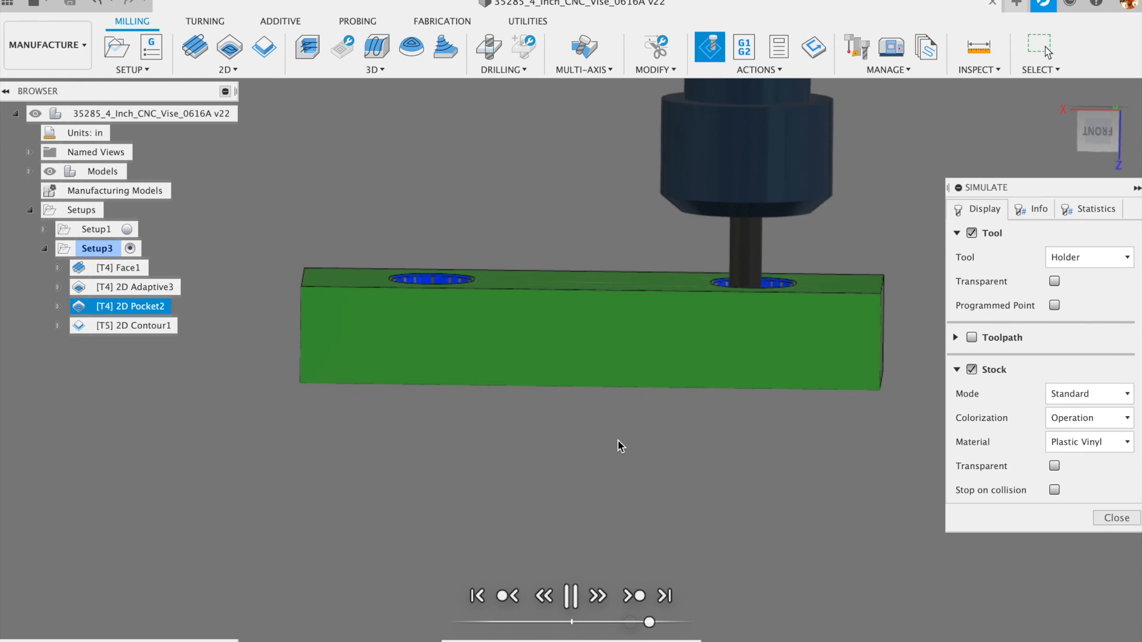
{"action": "scroll", "coordinate": [437, 369], "scroll_direction": "up", "scroll_amount": 4}
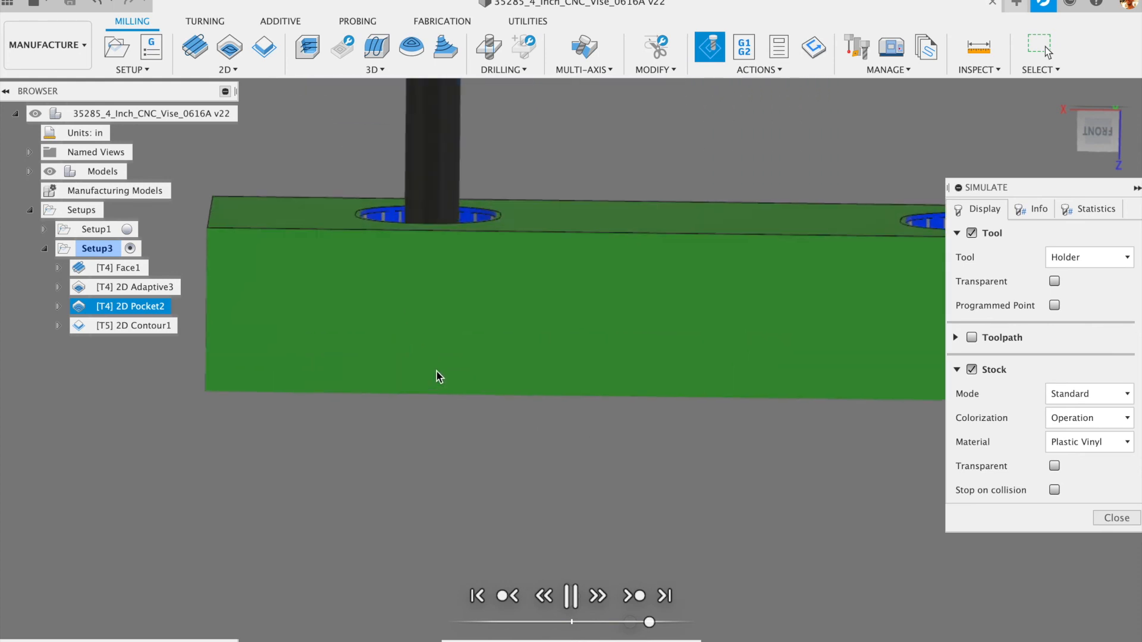
{"action": "scroll", "coordinate": [426, 351], "scroll_direction": "down", "scroll_amount": 2}
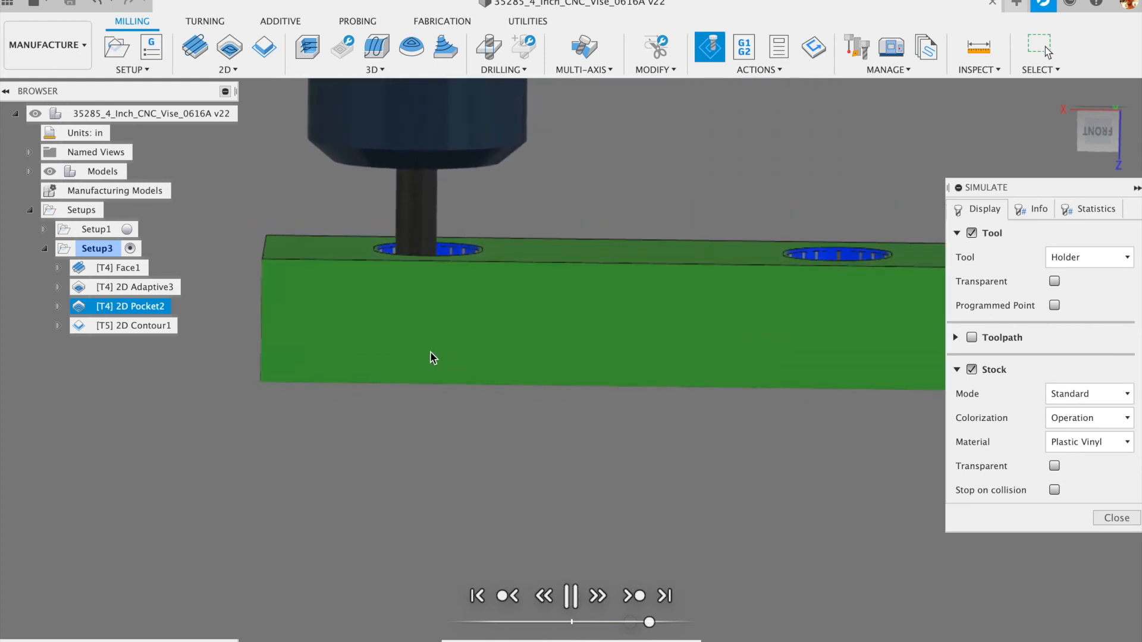
{"action": "scroll", "coordinate": [430, 355], "scroll_direction": "down", "scroll_amount": 2}
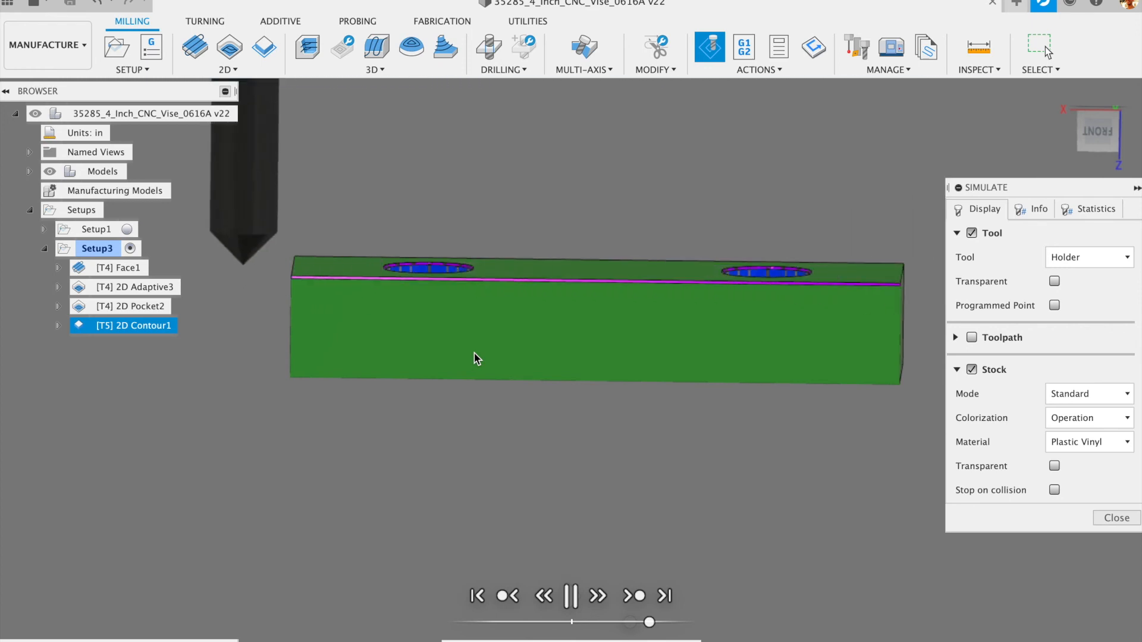
{"action": "middle_click_drag", "start_coordinate": [473, 355], "coordinate": [486, 395], "text": "shift"}
{"action": "scroll", "coordinate": [481, 394], "scroll_direction": "down", "scroll_amount": 5}
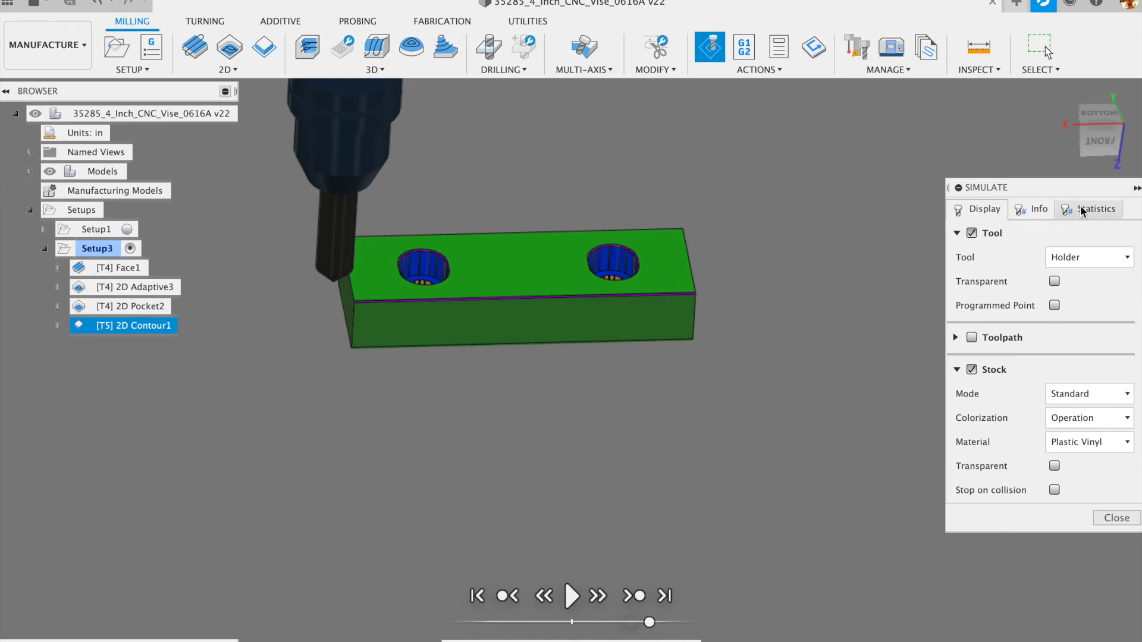
- Show simulation statistics (0:05:17, 12.465 ft, 4 operations, 2 tool changes) and inspect hole floors
{"action": "left_click", "coordinate": [1096, 210]}
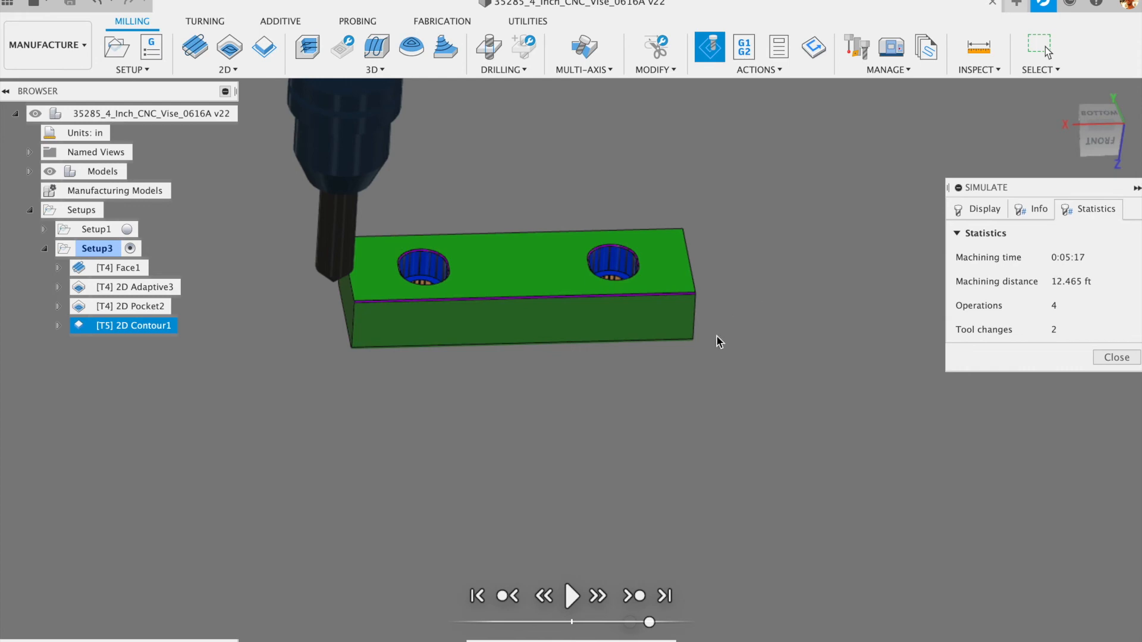
{"action": "scroll", "coordinate": [507, 235], "scroll_direction": "up", "scroll_amount": 5}
{"action": "middle_click_drag", "start_coordinate": [482, 258], "coordinate": [484, 286], "text": "shift"}
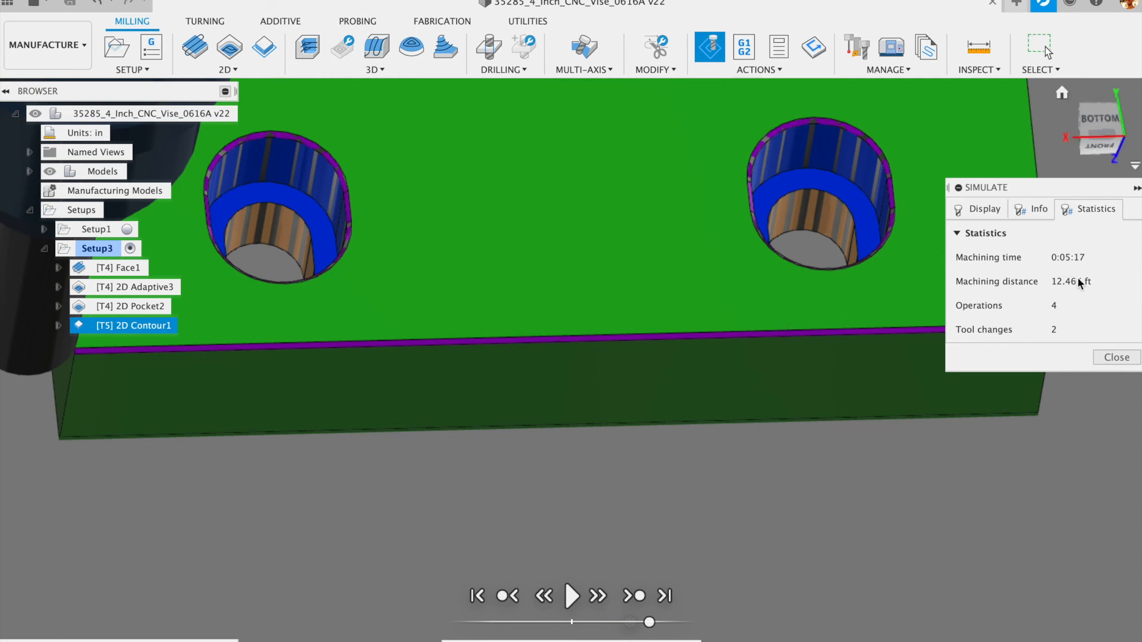
- Close the simulation and orbit around the soft jaw to inspect both counterbored holes
{"action": "left_click", "coordinate": [1116, 358]}
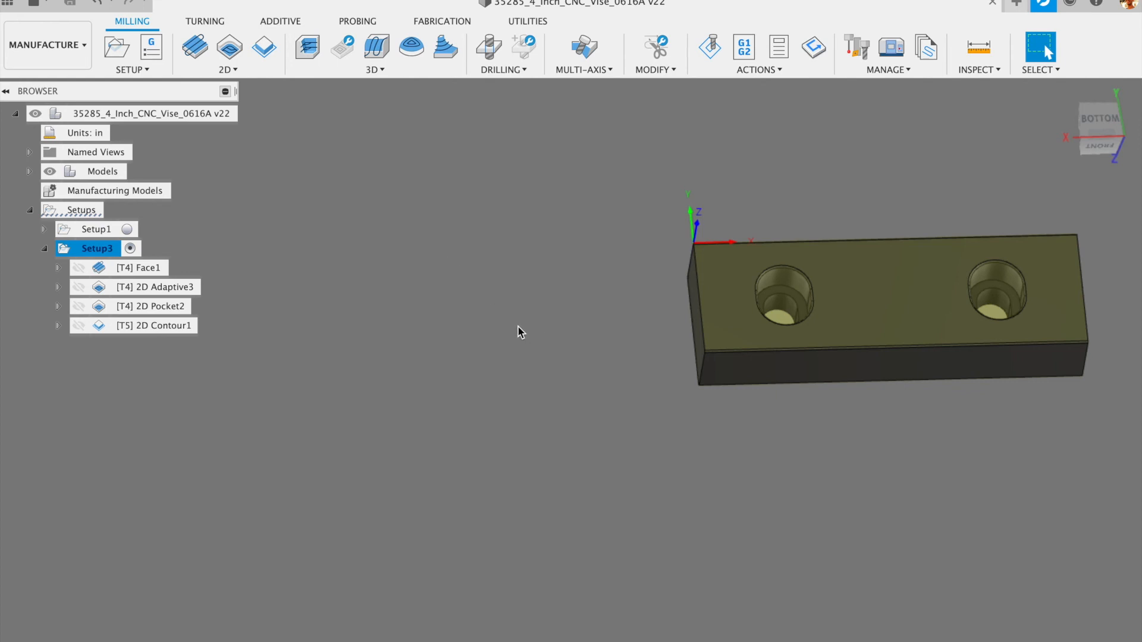
{"action": "scroll", "coordinate": [804, 305], "scroll_direction": "up", "scroll_amount": 6}
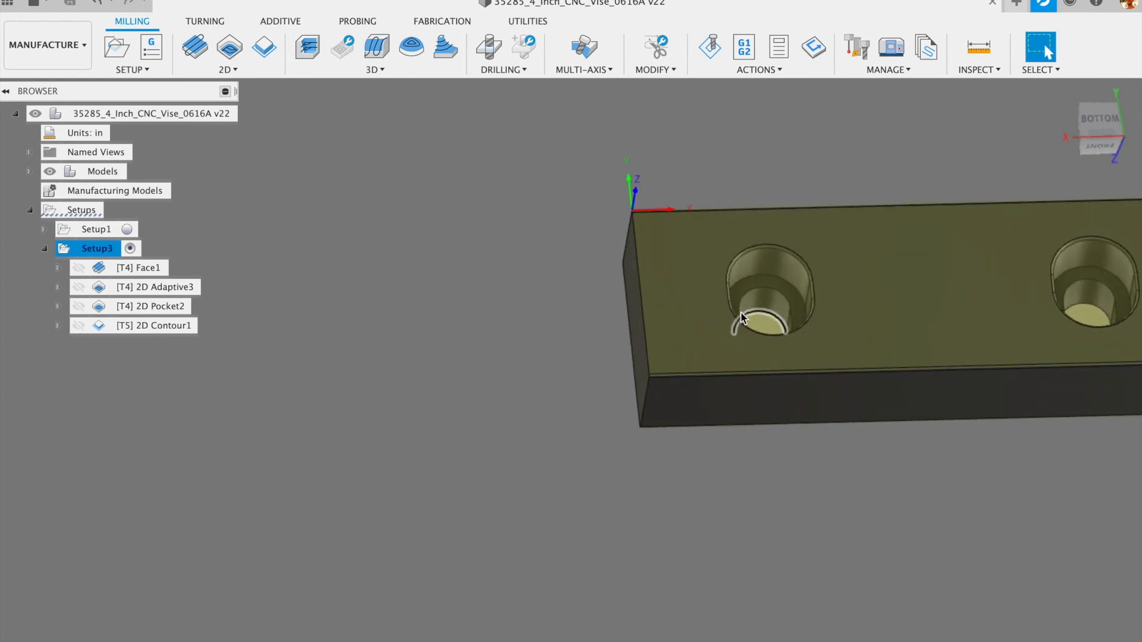
{"action": "middle_click_drag", "start_coordinate": [683, 390], "coordinate": [687, 122], "text": "shift"}
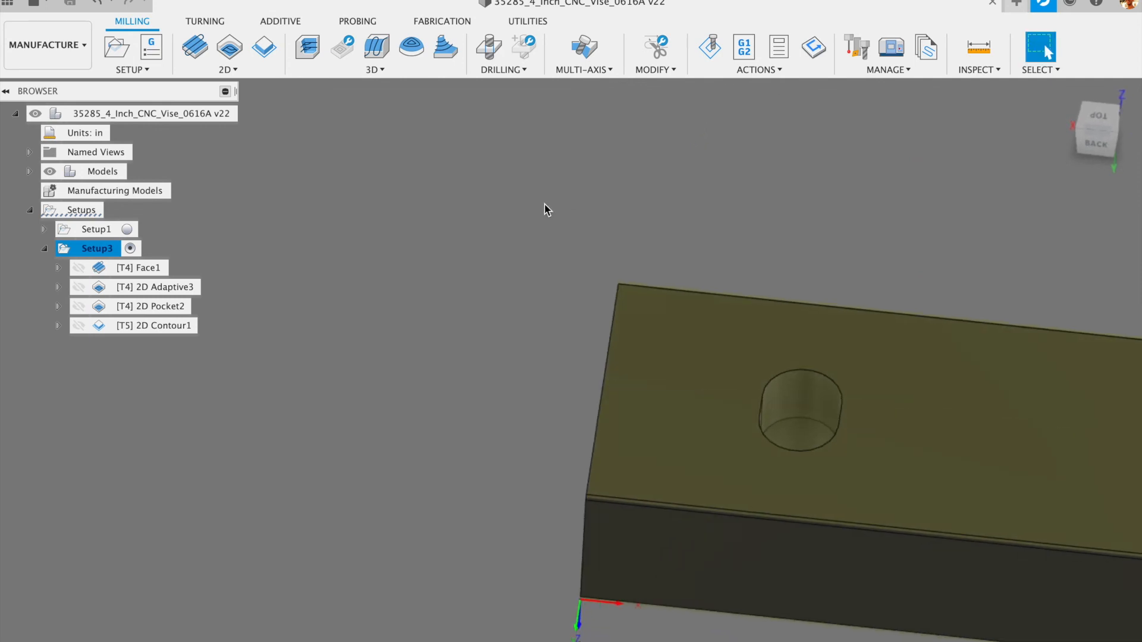
{"action": "scroll", "coordinate": [501, 238], "scroll_direction": "down", "scroll_amount": 3}
{"action": "middle_click_drag", "start_coordinate": [531, 212], "coordinate": [507, 502], "text": "shift"}
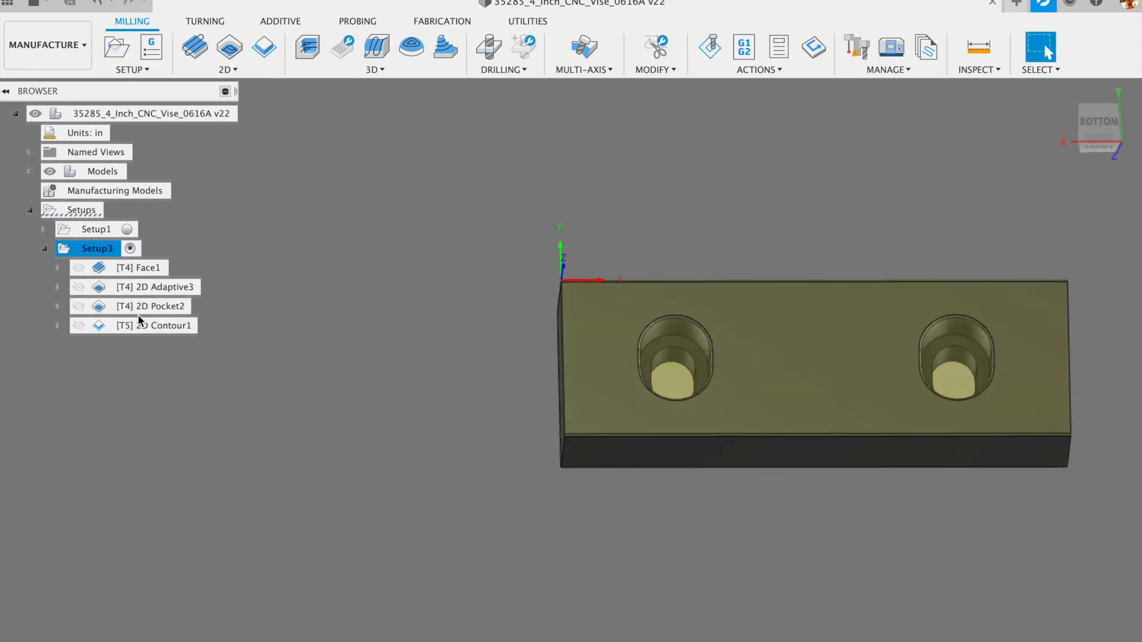
{"action": "middle_click_drag", "start_coordinate": [585, 546], "coordinate": [569, 344], "text": "shift"}
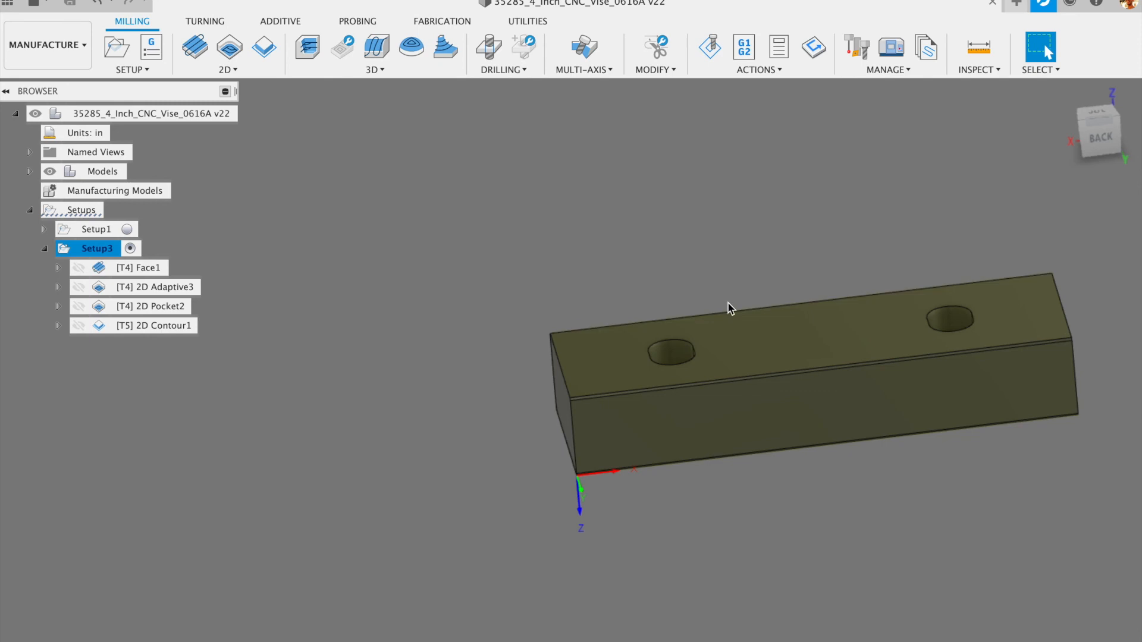
{"action": "scroll", "coordinate": [551, 383], "scroll_direction": "up", "scroll_amount": 5}
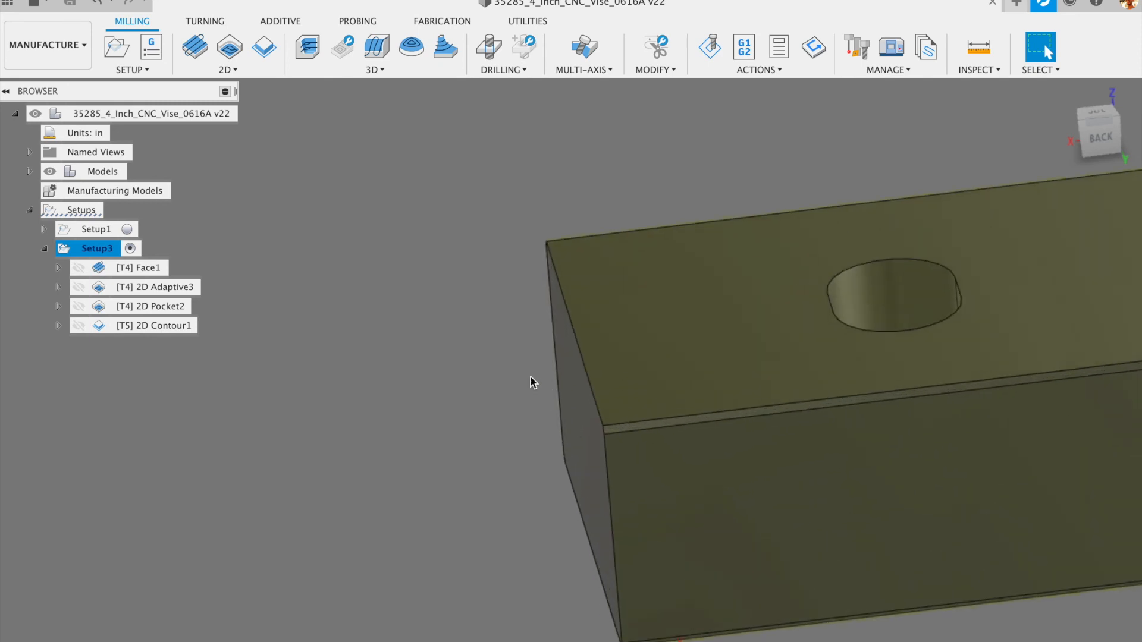
{"action": "scroll", "coordinate": [970, 390], "scroll_direction": "down", "scroll_amount": 6}
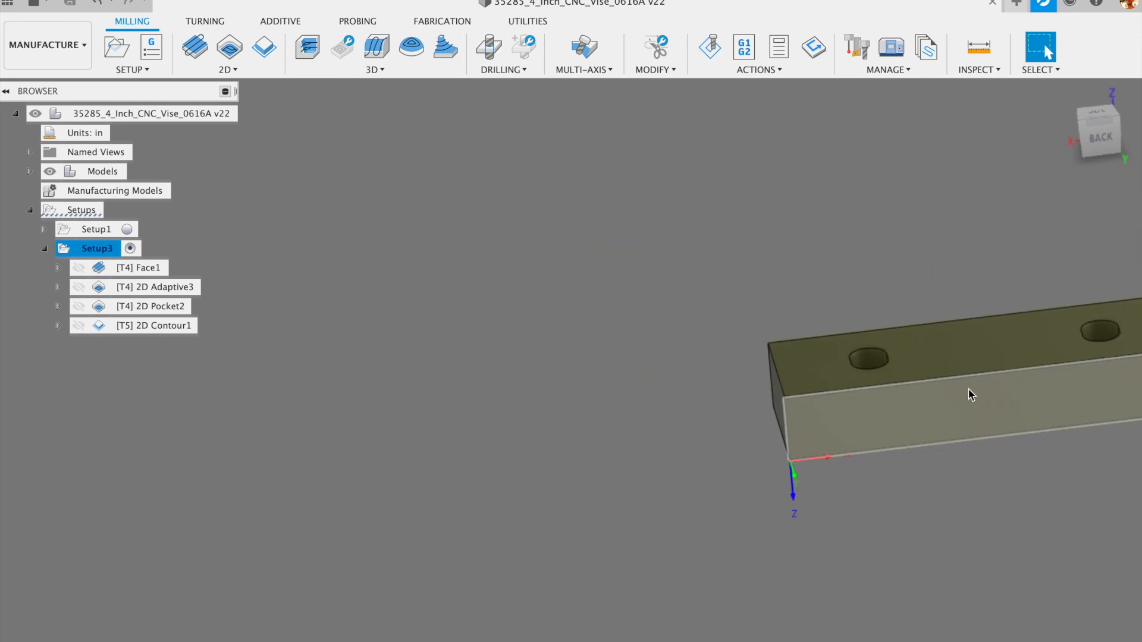
{"action": "scroll", "coordinate": [987, 375], "scroll_direction": "up", "scroll_amount": 5}
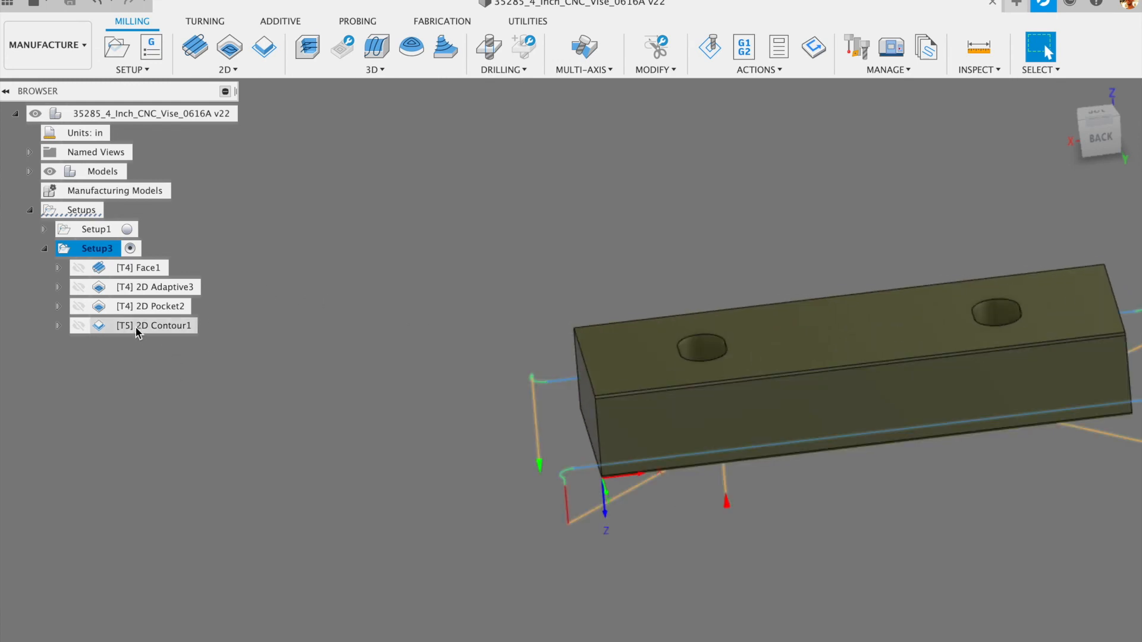
{"action": "middle_click_drag", "start_coordinate": [537, 257], "coordinate": [552, 565], "text": "shift"}
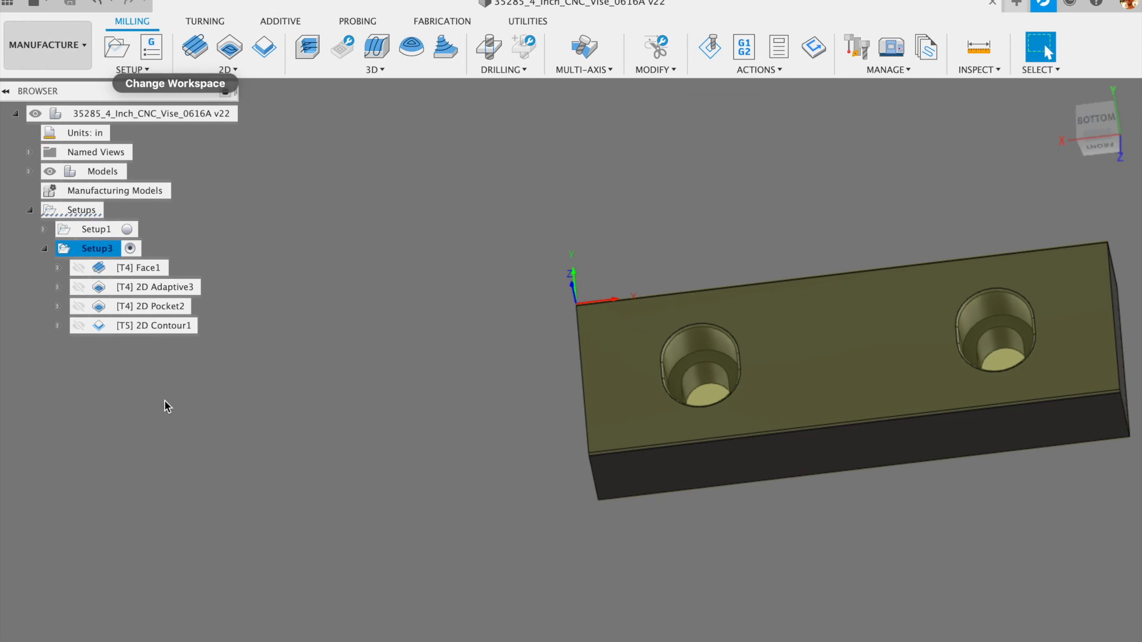
{"action": "scroll", "coordinate": [360, 243], "scroll_direction": "down", "scroll_amount": 2}
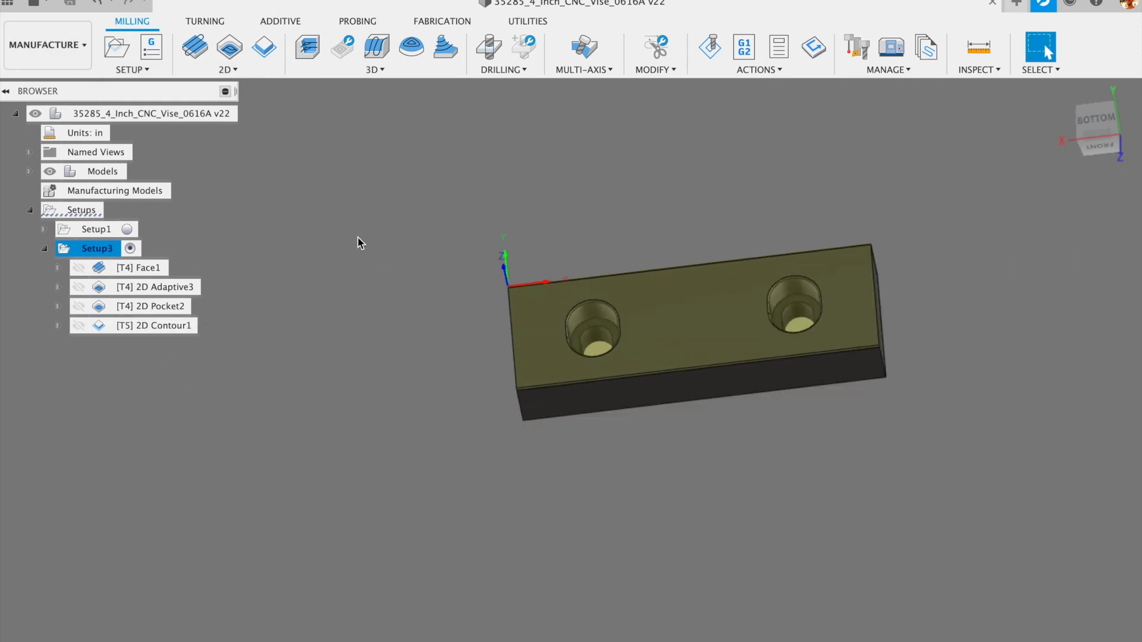
{"action": "left_click", "coordinate": [136, 71]}
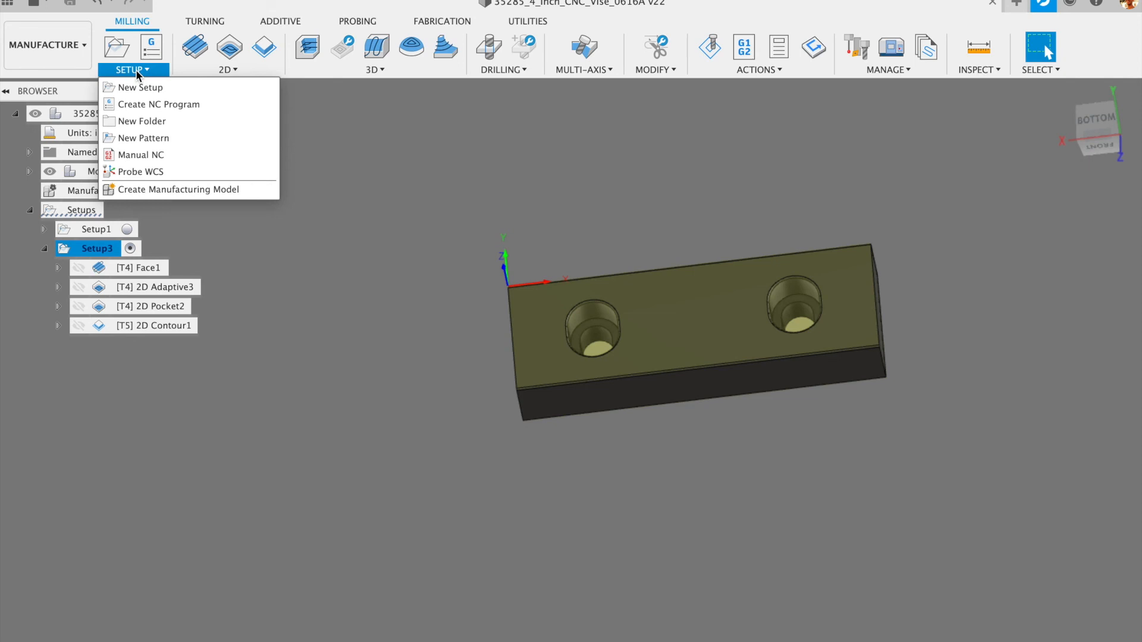
{"action": "left_click", "coordinate": [143, 71]}
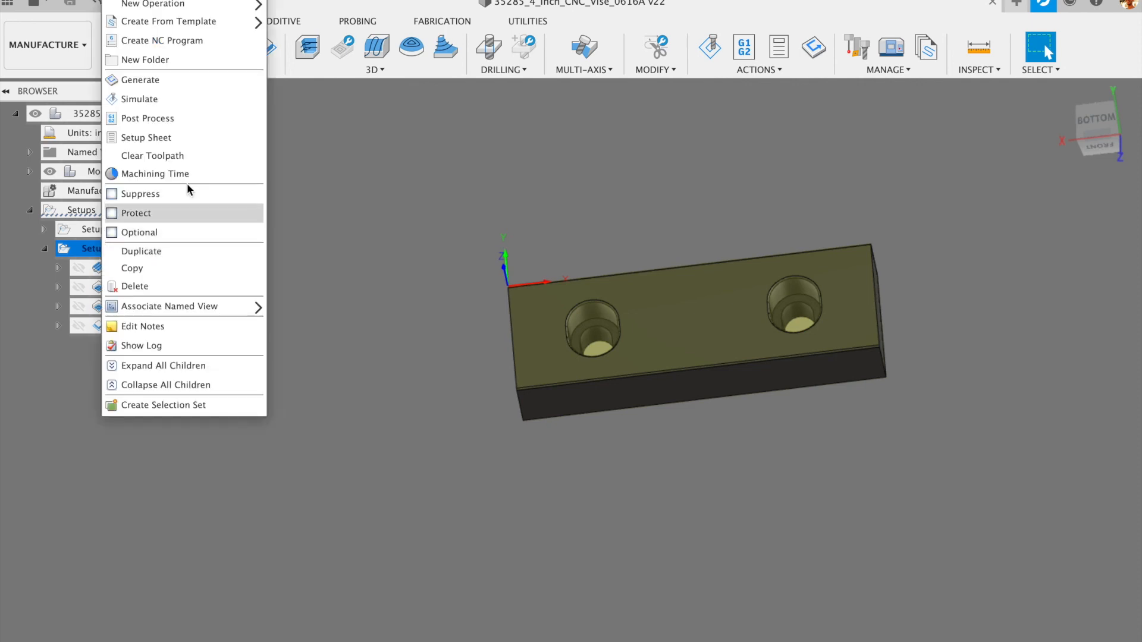
{"action": "left_click", "coordinate": [152, 118]}
{"action": "left_click_drag", "start_coordinate": [963, 186], "coordinate": [685, 52]}
{"action": "left_click_drag", "start_coordinate": [863, 319], "coordinate": [988, 557]}
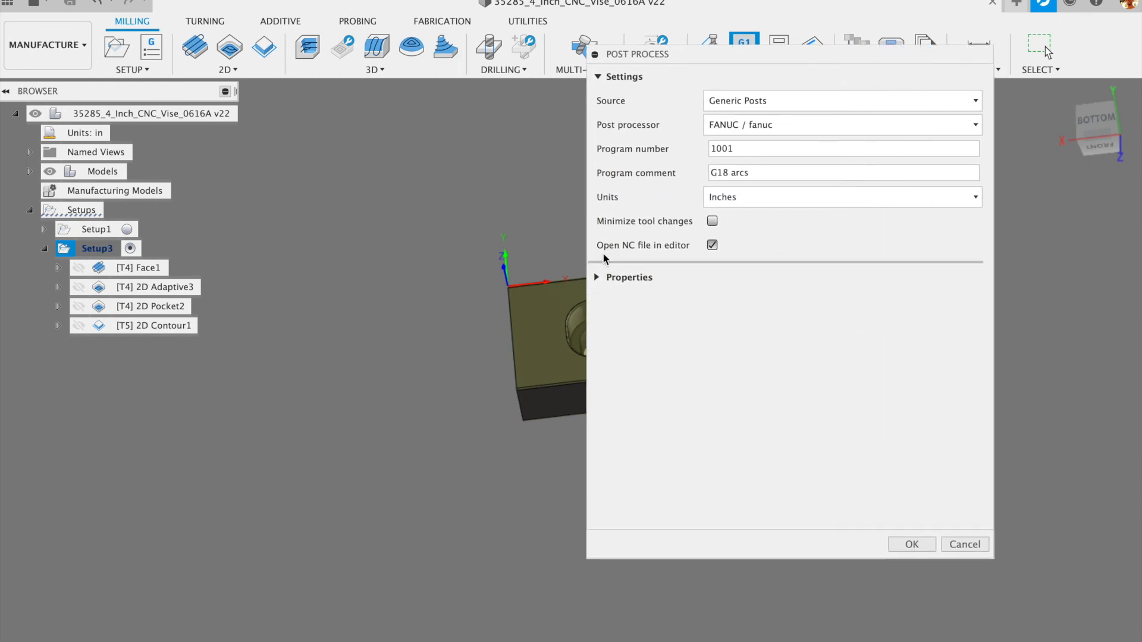
{"action": "left_click", "coordinate": [596, 277]}
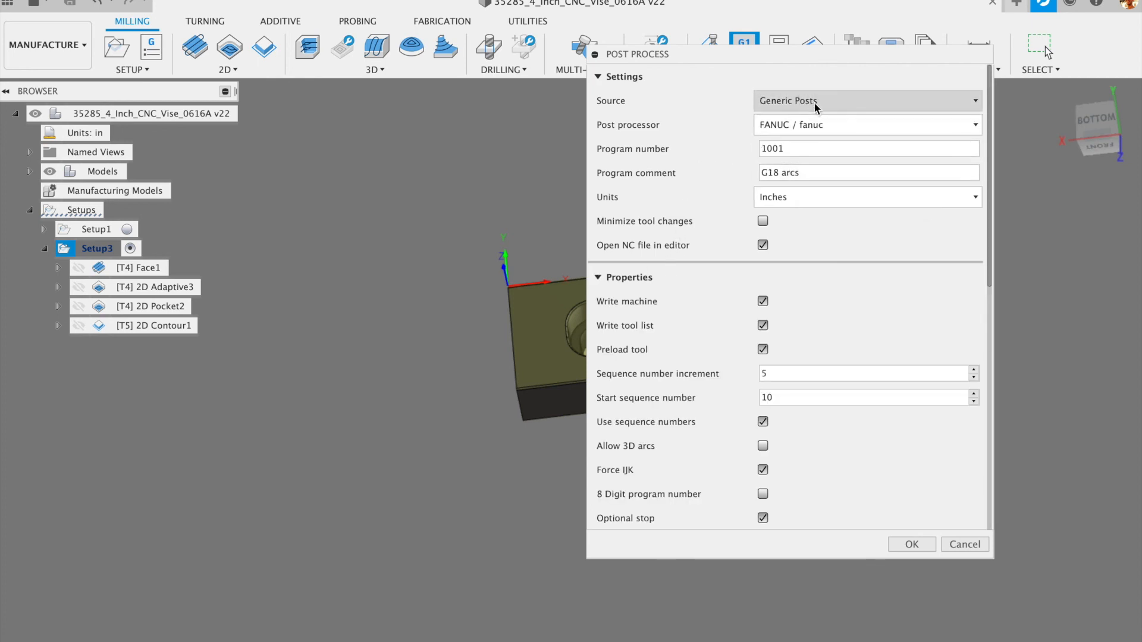
{"action": "left_click", "coordinate": [762, 349]}
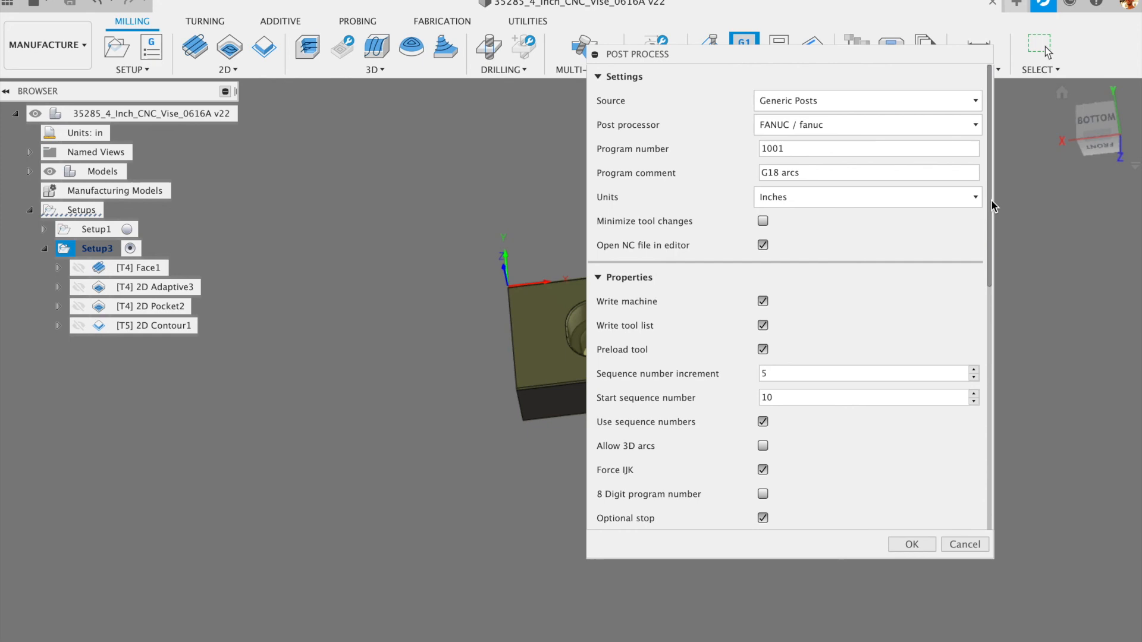
{"action": "left_click_drag", "start_coordinate": [985, 275], "coordinate": [967, 541]}
{"action": "scroll", "coordinate": [963, 260], "scroll_direction": "up", "scroll_amount": 10}
{"action": "left_click", "coordinate": [965, 544]}
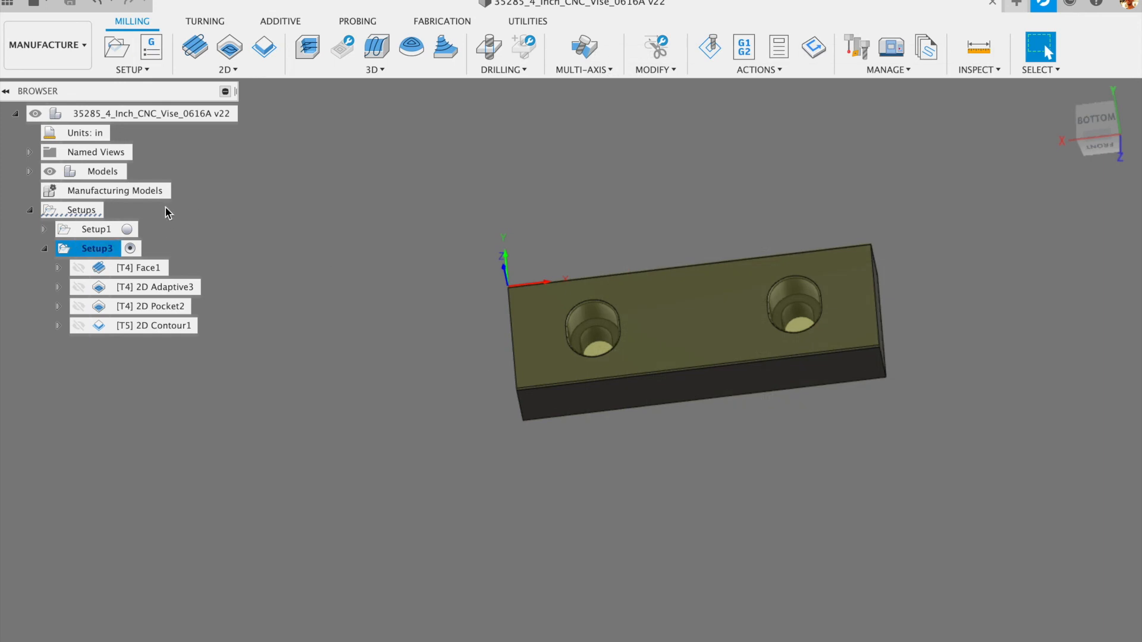
- Activate Setup3, check its actions menu, and open the Setup options list containing Create NC Program
{"action": "left_click", "coordinate": [127, 247]}
{"action": "right_click", "coordinate": [97, 254]}
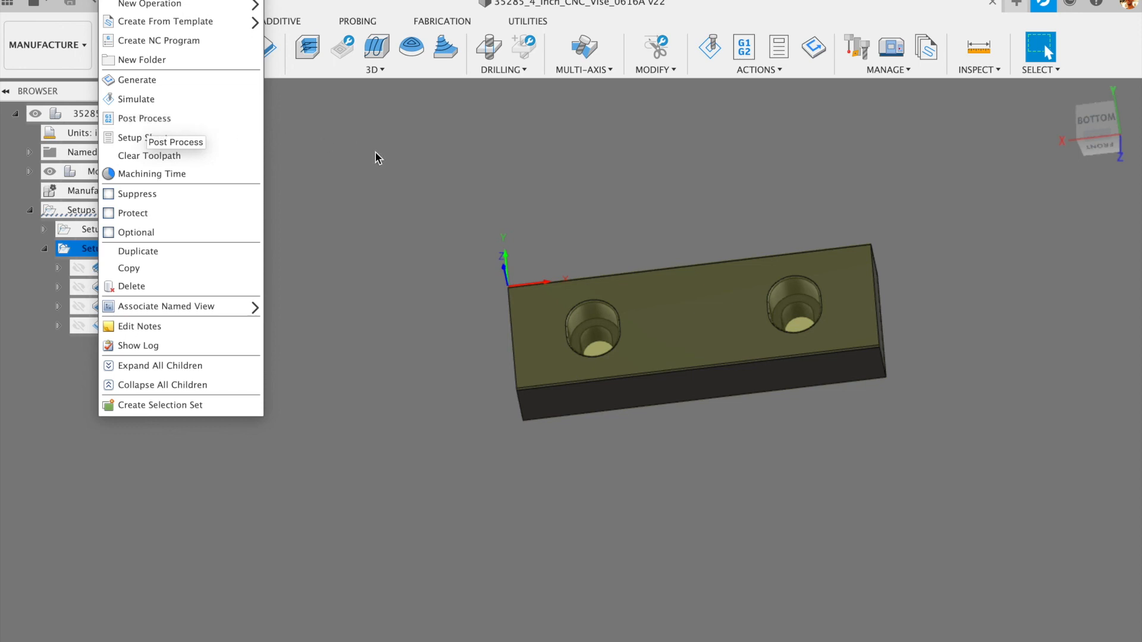
{"action": "left_click", "coordinate": [375, 153]}
{"action": "right_click", "coordinate": [102, 249]}
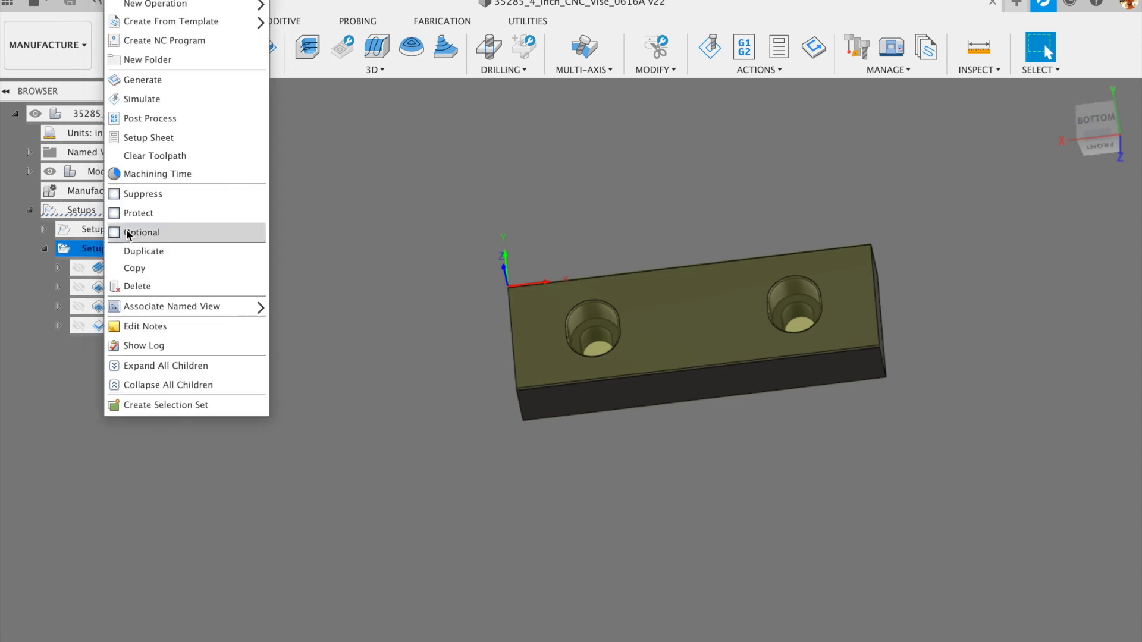
{"action": "left_click", "coordinate": [469, 155]}
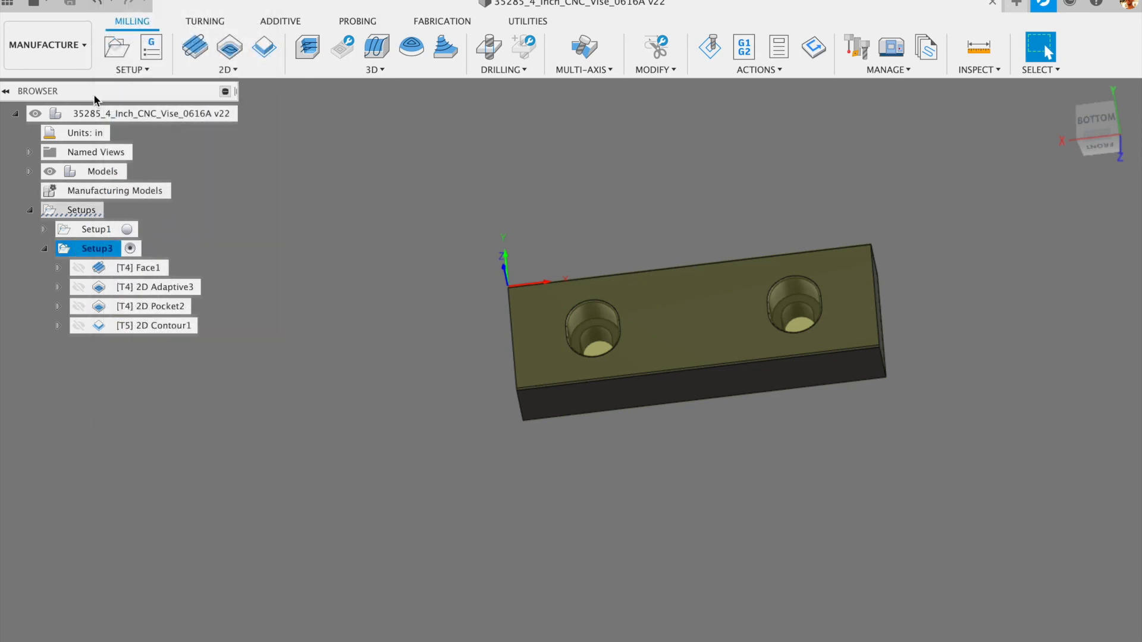
{"action": "left_click", "coordinate": [132, 69]}
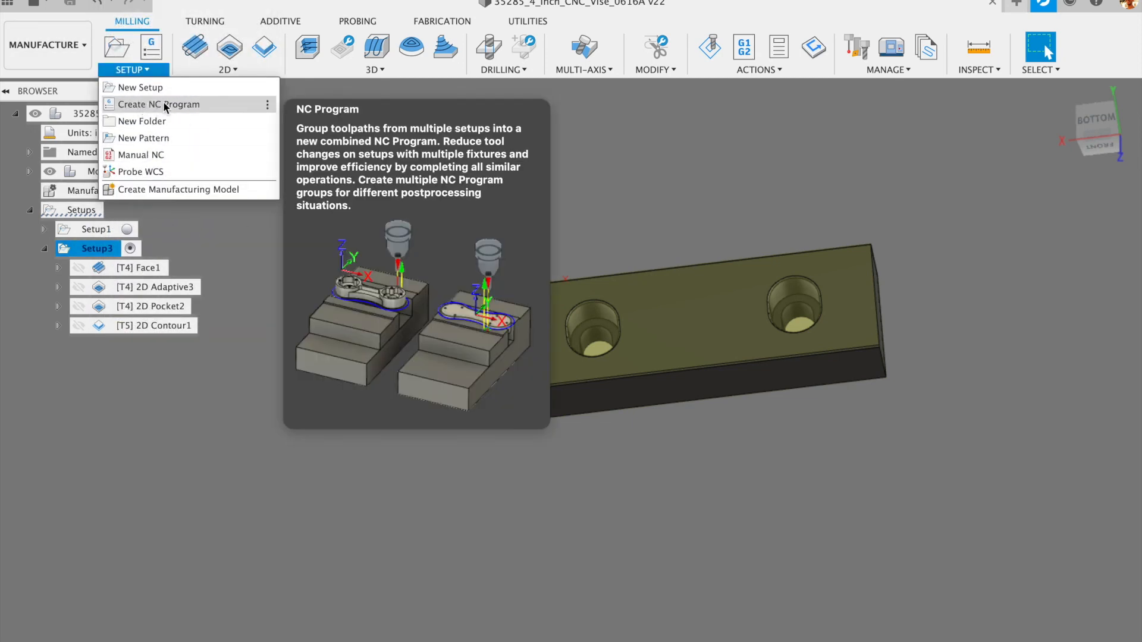
- Create a new NC Program and select the Tormach PathPilot post processor
{"action": "left_click", "coordinate": [163, 104]}
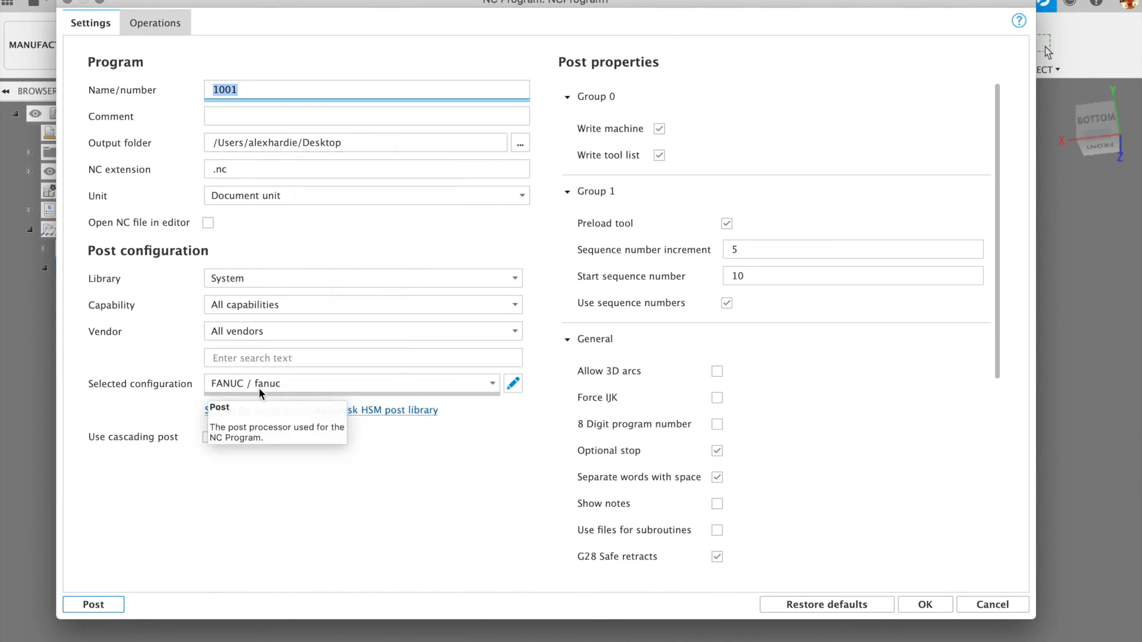
{"action": "left_click", "coordinate": [326, 383]}
{"action": "scroll", "coordinate": [333, 370], "scroll_direction": "down", "scroll_amount": 15}
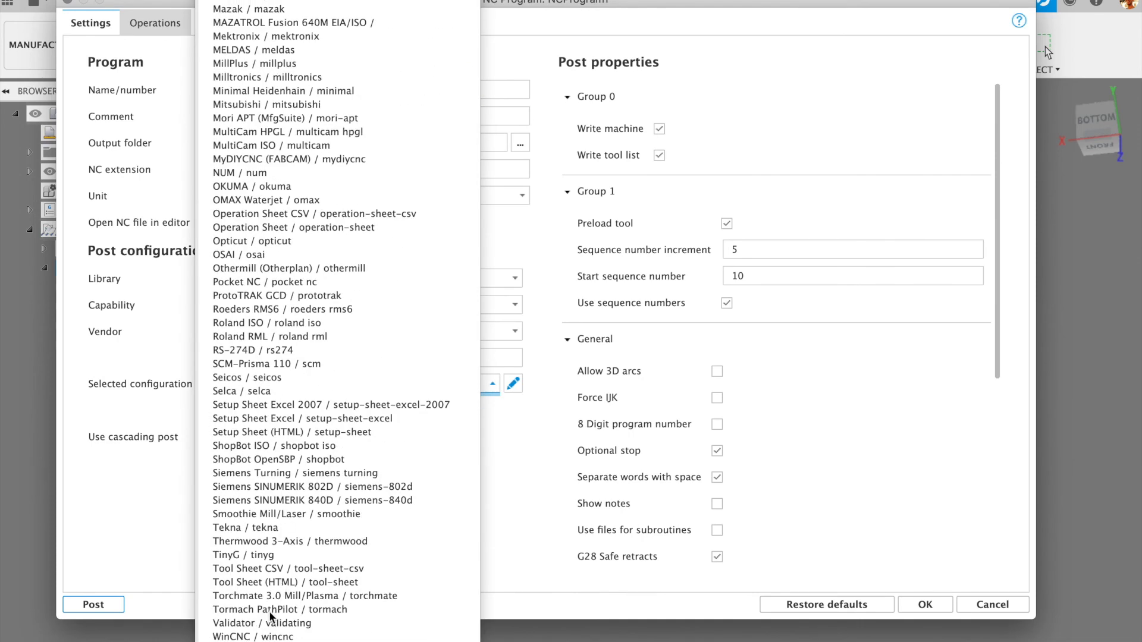
{"action": "left_click", "coordinate": [287, 609]}
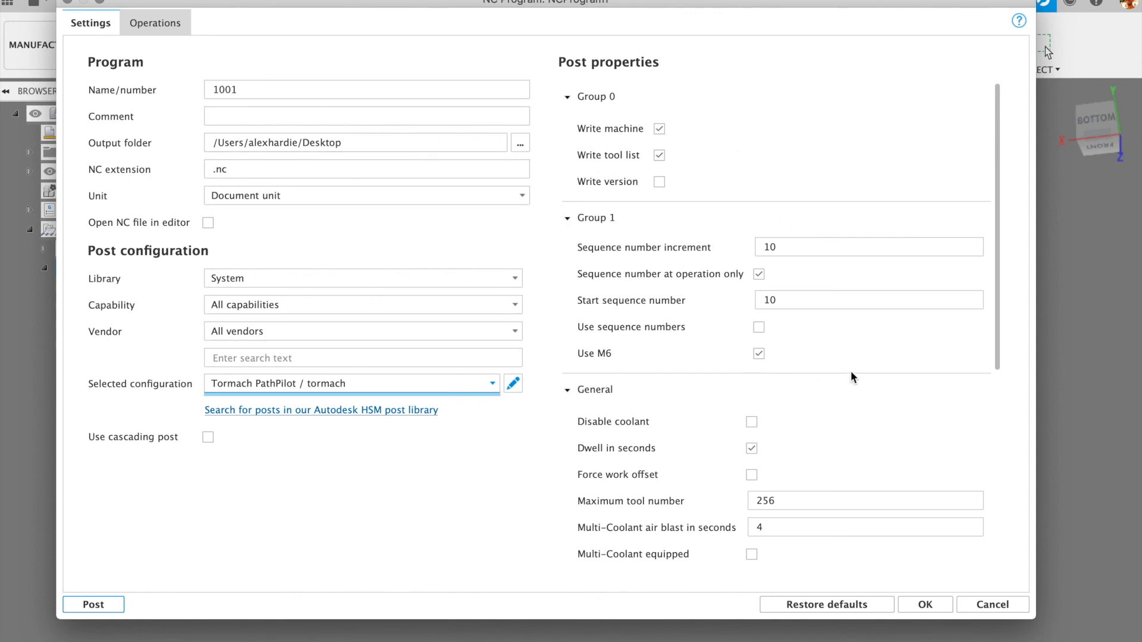
- Review the post properties for program 1001, keeping Tormach PathPilot with sequence numbers off
{"action": "left_click_drag", "start_coordinate": [997, 201], "coordinate": [989, 419]}
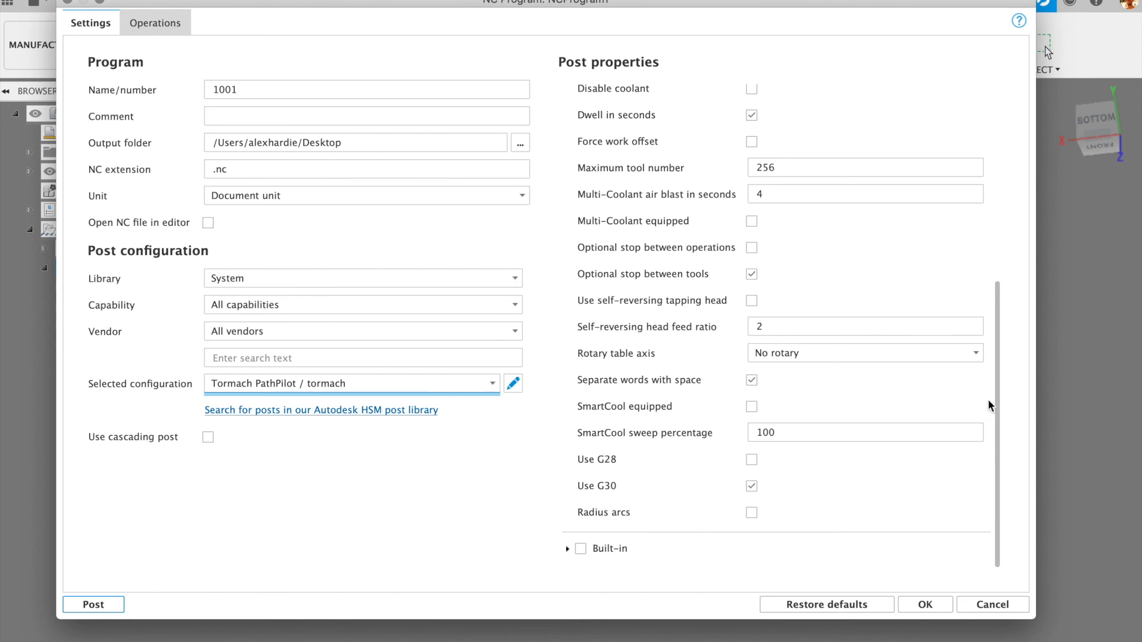
{"action": "scroll", "coordinate": [987, 405], "scroll_direction": "up", "scroll_amount": 4}
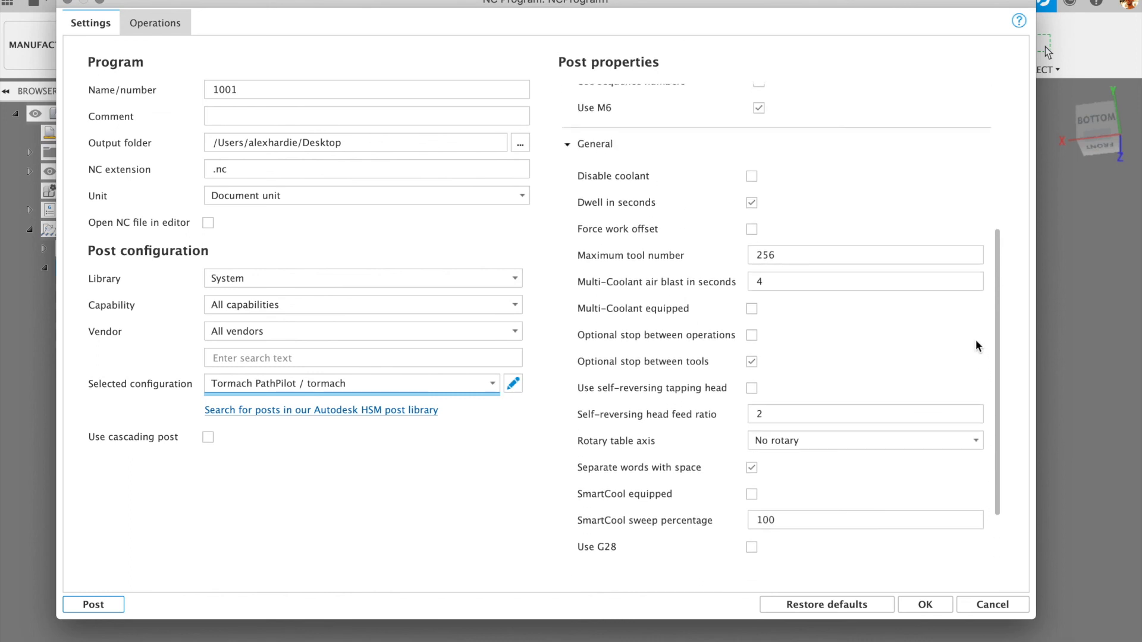
{"action": "scroll", "coordinate": [976, 346], "scroll_direction": "up", "scroll_amount": 4}
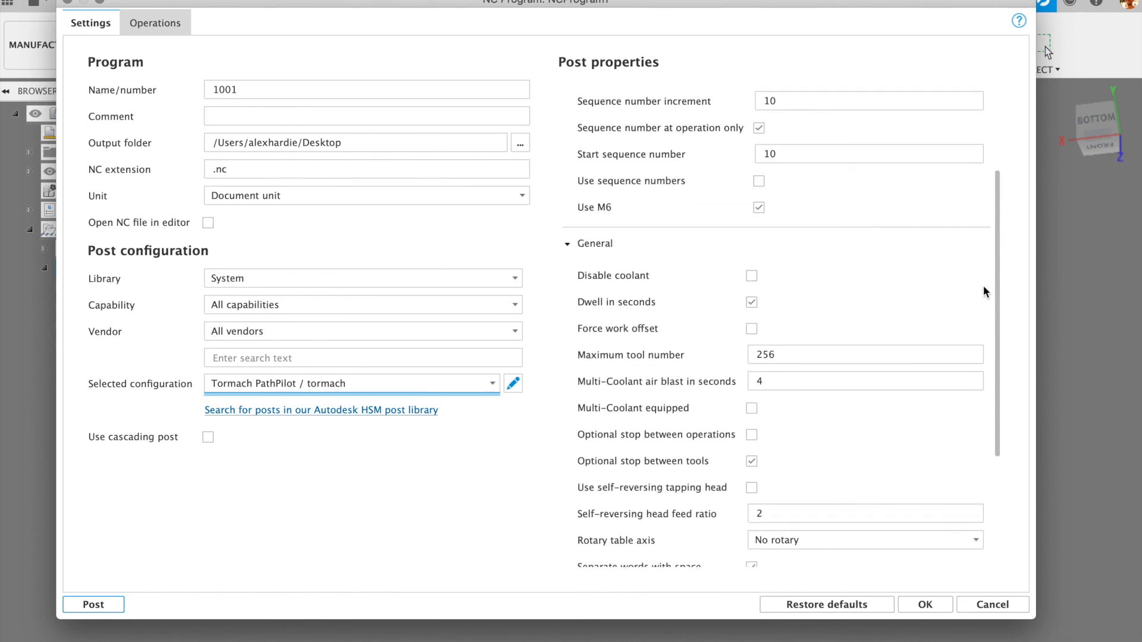
{"action": "scroll", "coordinate": [982, 280], "scroll_direction": "up", "scroll_amount": 6}
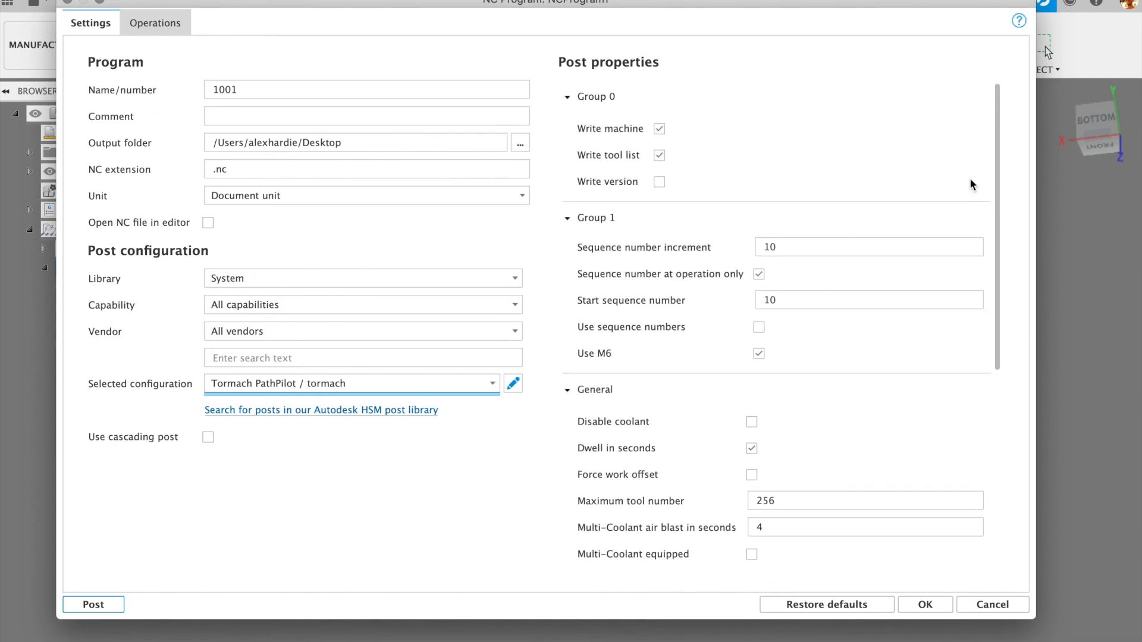
{"action": "left_click", "coordinate": [398, 384]}
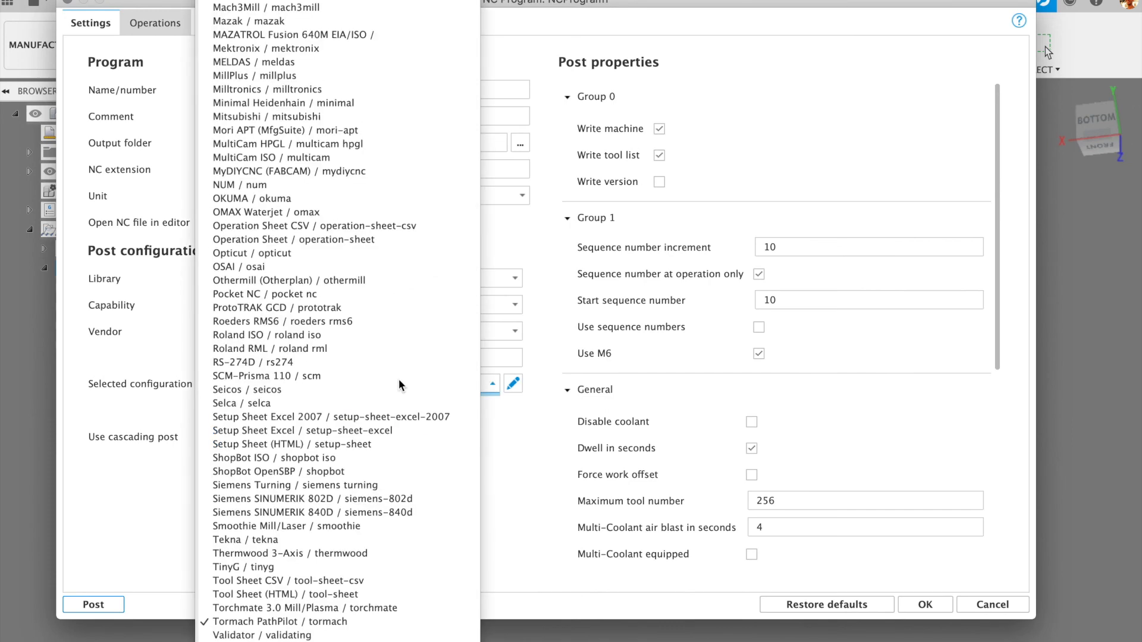
{"action": "left_click", "coordinate": [533, 458]}
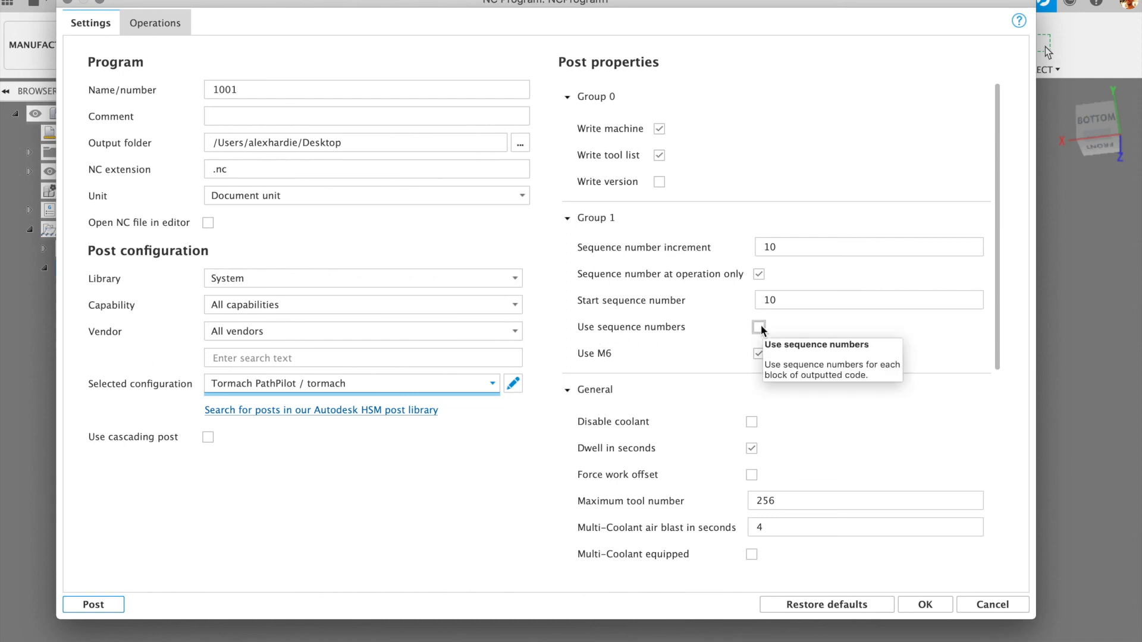
{"action": "left_click_drag", "start_coordinate": [998, 242], "coordinate": [984, 156]}
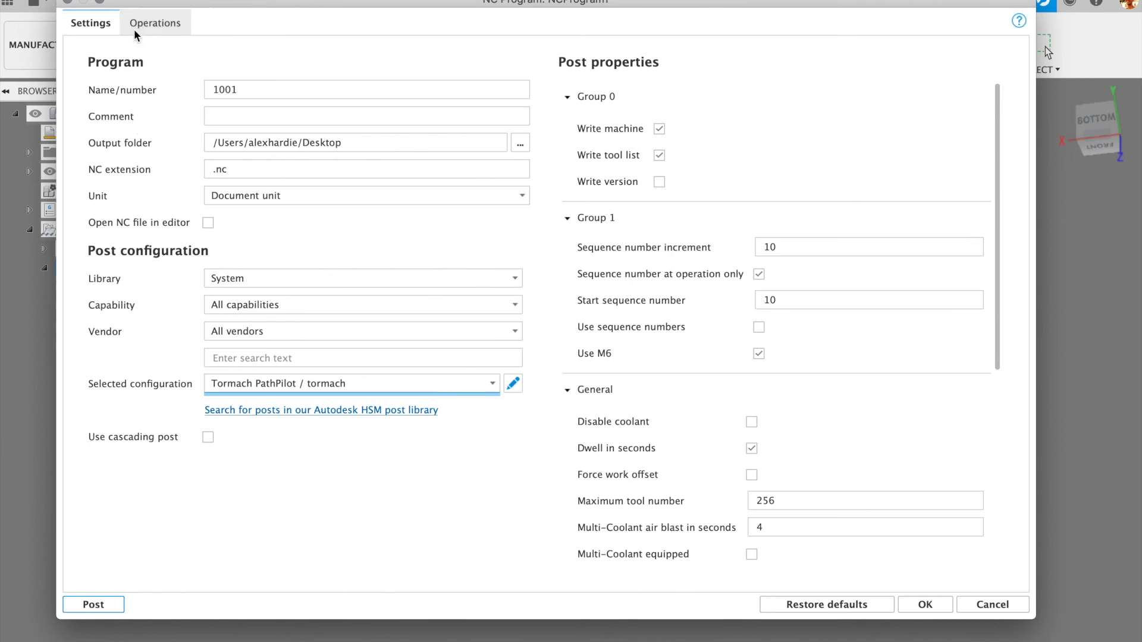
- Confirm Setup3's Face1, 2D Adaptive3, 2D Pocket2 and 2D Contour1 are included, then accept NCProgram1
{"action": "left_click", "coordinate": [151, 23]}
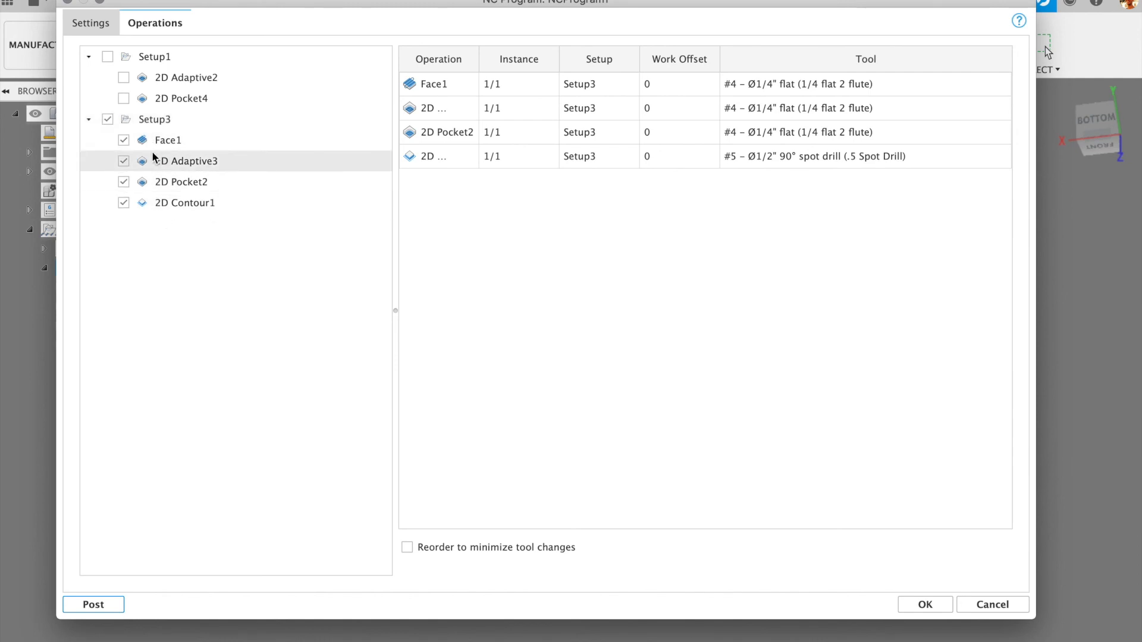
{"action": "left_click", "coordinate": [925, 605]}
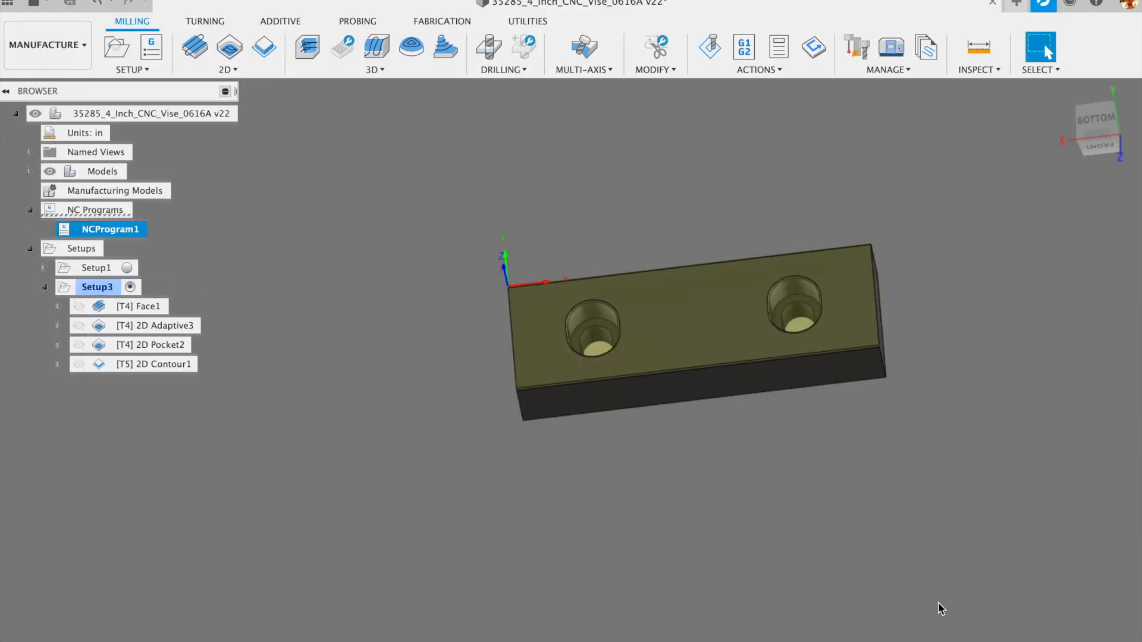
- Post-process NCProgram1 from its context menu to generate 1001.nc
{"action": "right_click", "coordinate": [115, 232]}
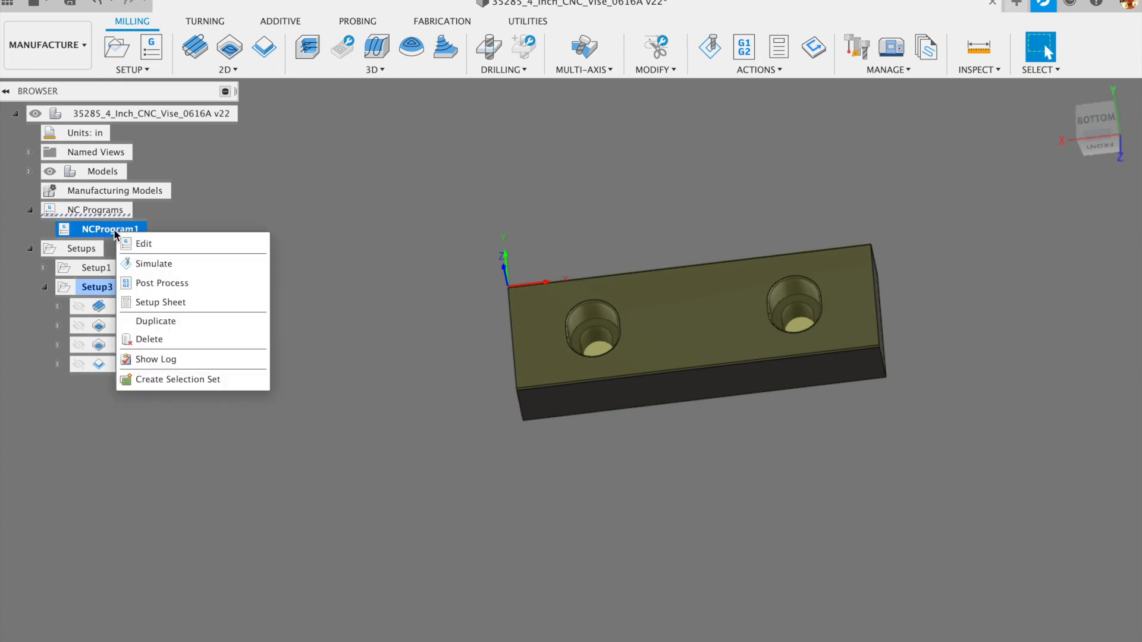
{"action": "left_click", "coordinate": [166, 284]}
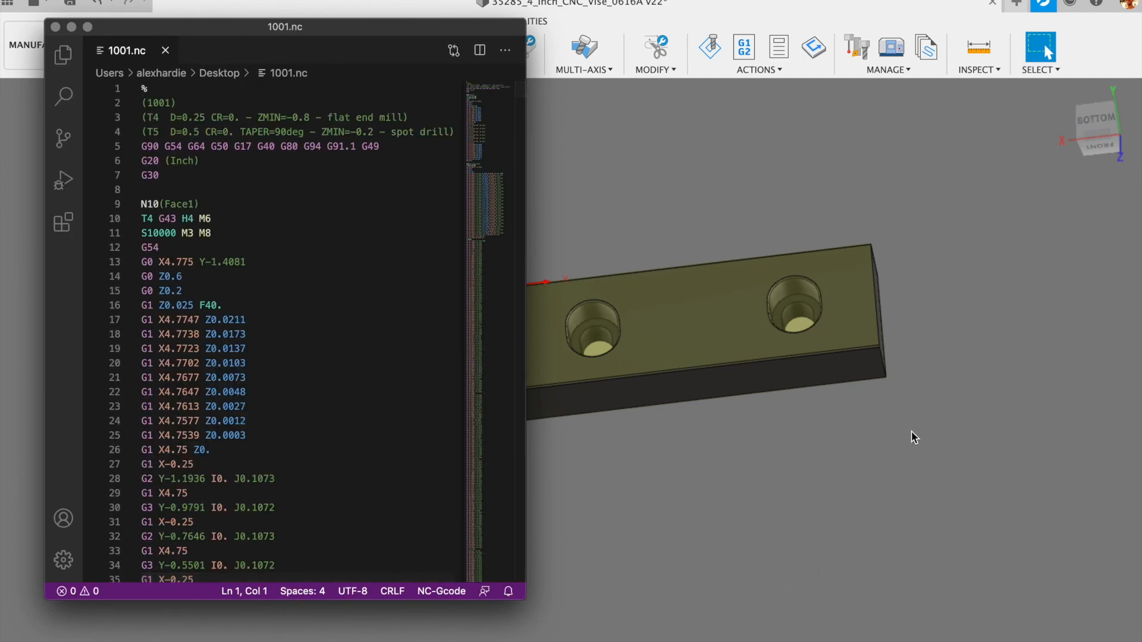
- Close the VS Code release notes and check that the nc-gcode extension is installed
{"action": "left_click_drag", "start_coordinate": [319, 26], "coordinate": [458, 12]}
{"action": "left_click", "coordinate": [468, 13]}
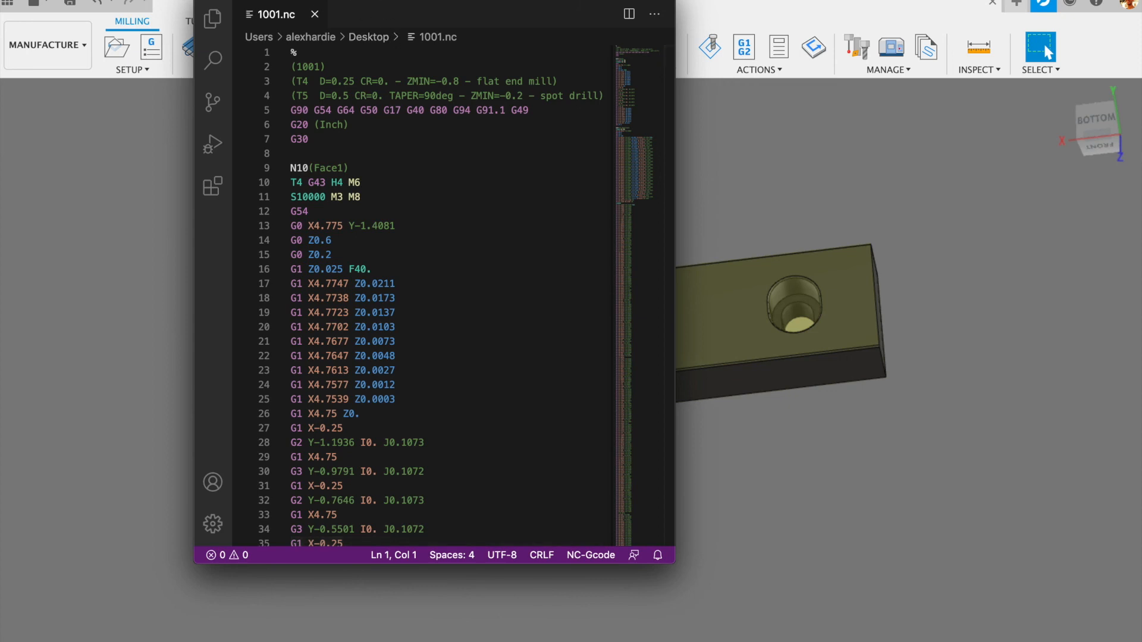
{"action": "left_click", "coordinate": [51, 0]}
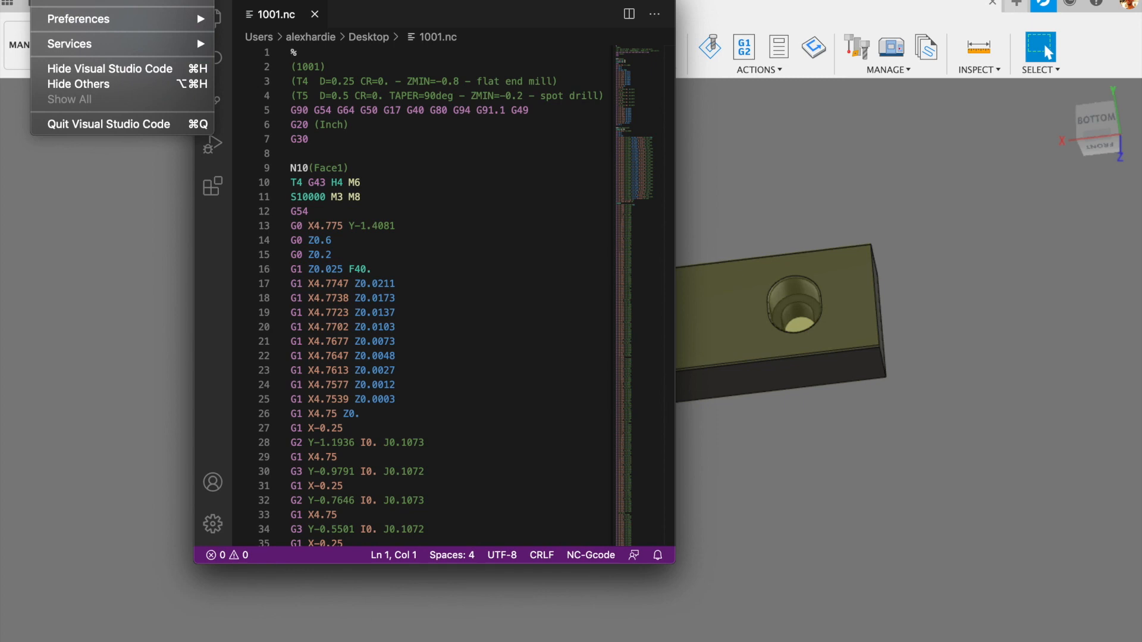
{"action": "left_click", "coordinate": [279, 1]}
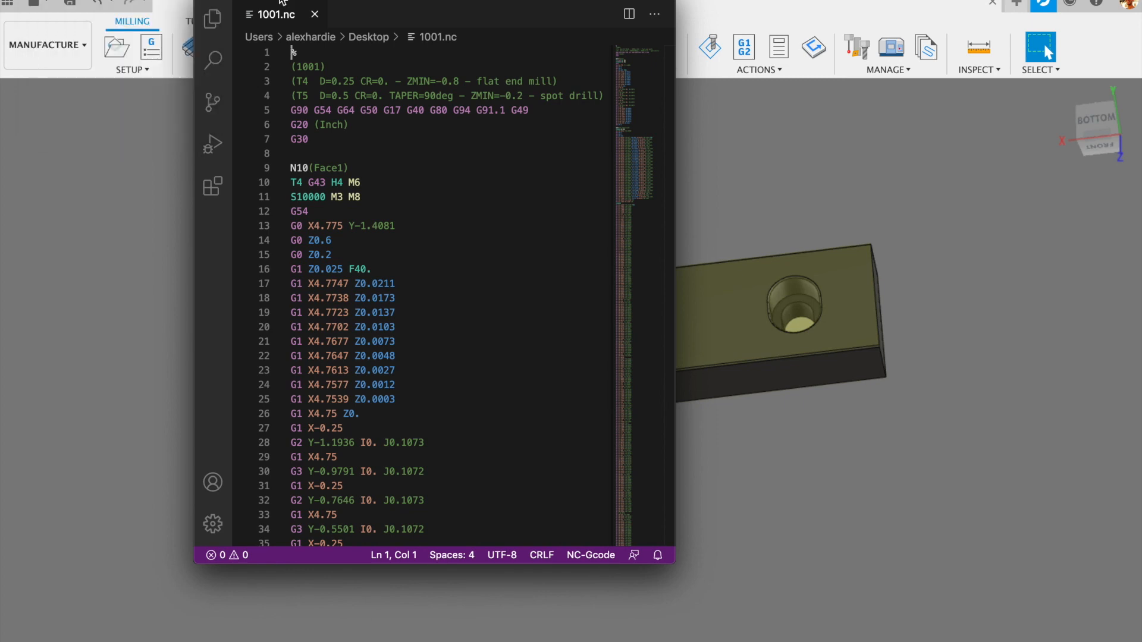
{"action": "left_click", "coordinate": [214, 189]}
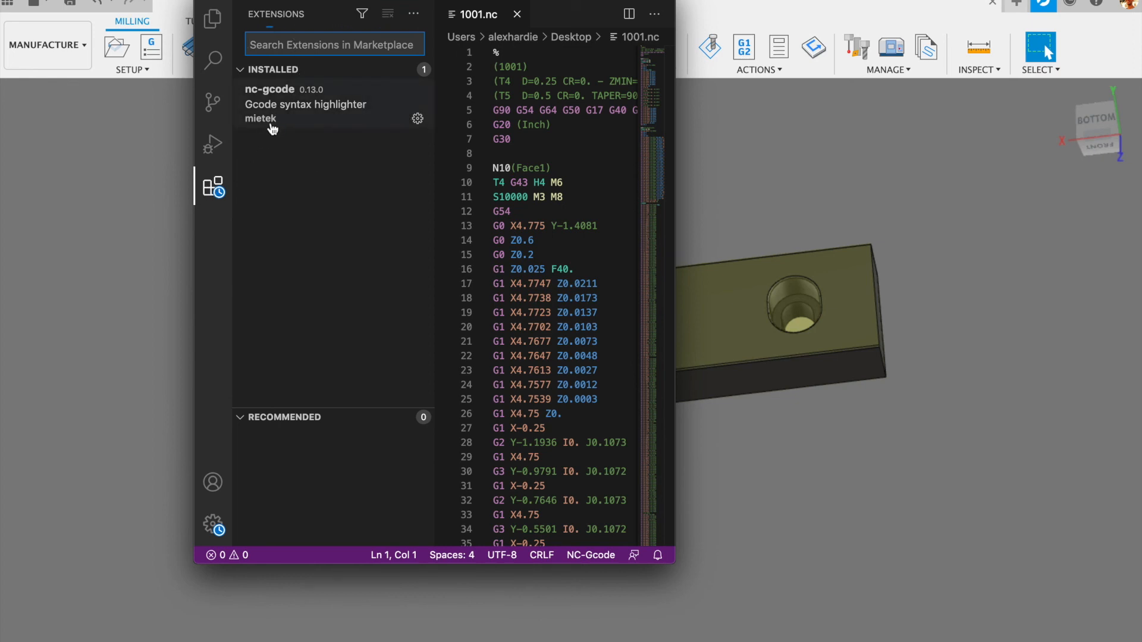
{"action": "left_click", "coordinate": [211, 189]}
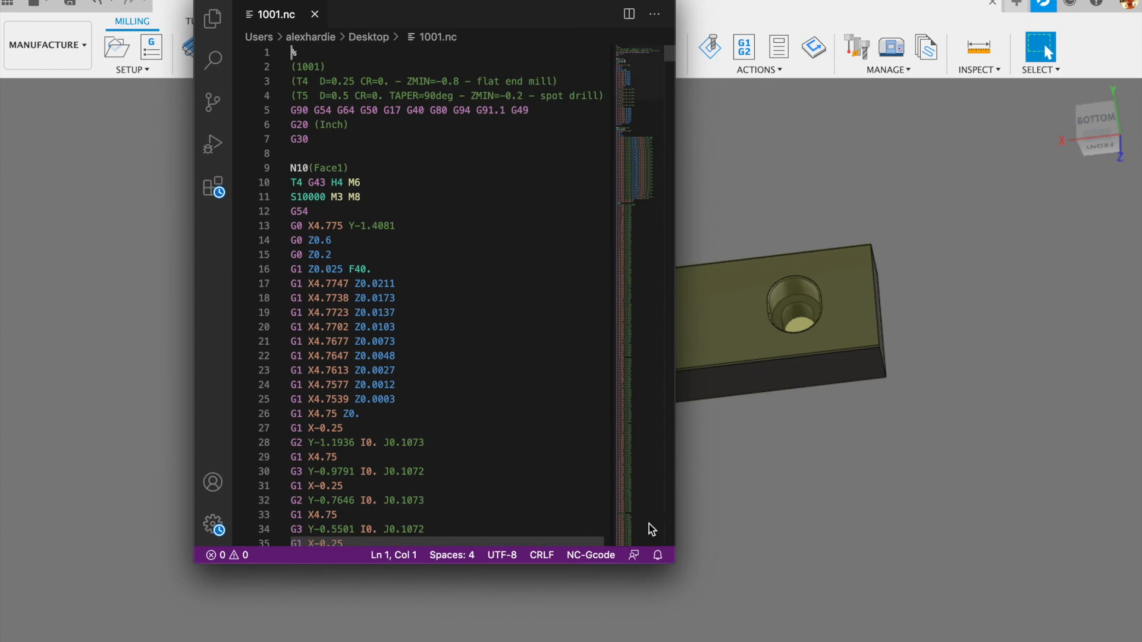
- Enlarge the editor, scroll 1001.nc to its final line, and close the window
{"action": "left_click_drag", "start_coordinate": [676, 563], "coordinate": [944, 584]}
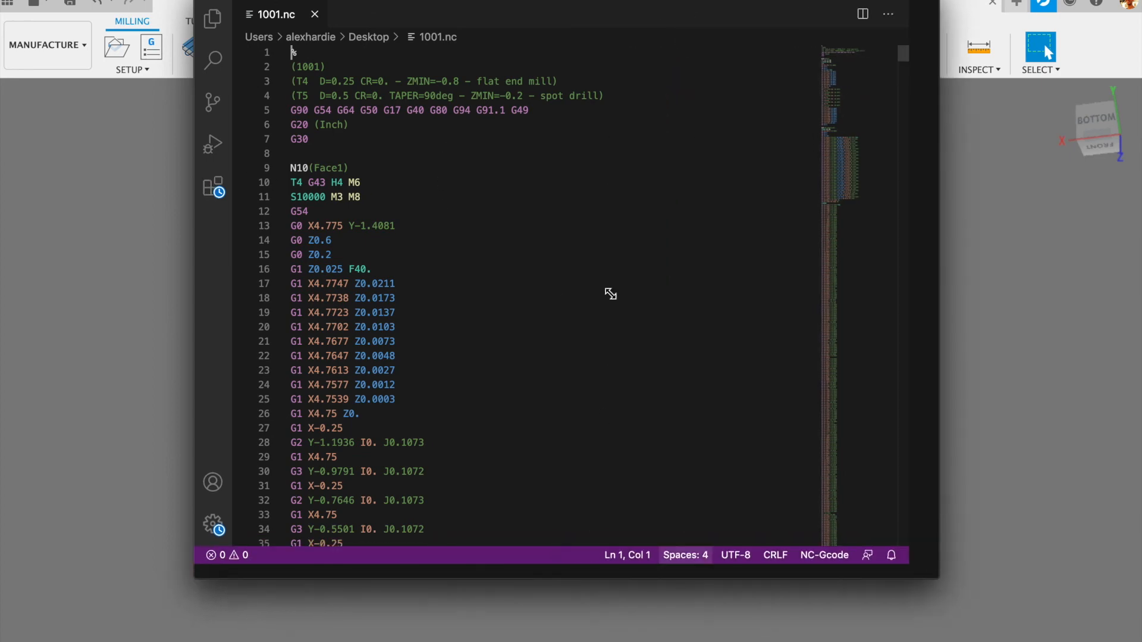
{"action": "scroll", "coordinate": [522, 260], "scroll_direction": "down", "scroll_amount": 20}
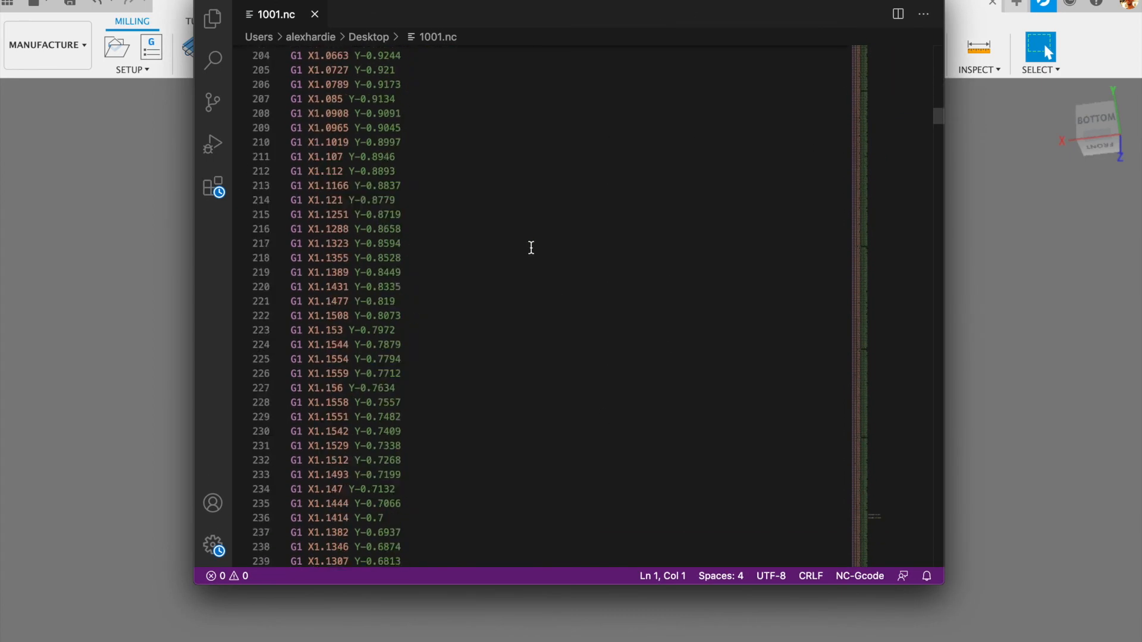
{"action": "scroll", "coordinate": [533, 247], "scroll_direction": "down", "scroll_amount": 20}
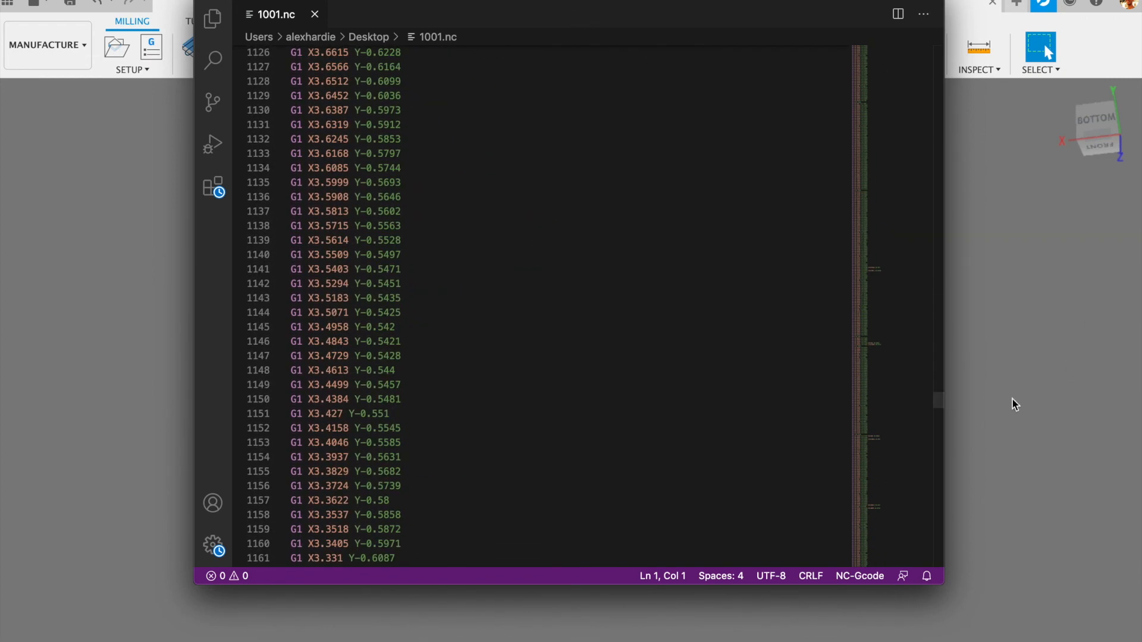
{"action": "scroll", "coordinate": [948, 516], "scroll_direction": "down", "scroll_amount": 15}
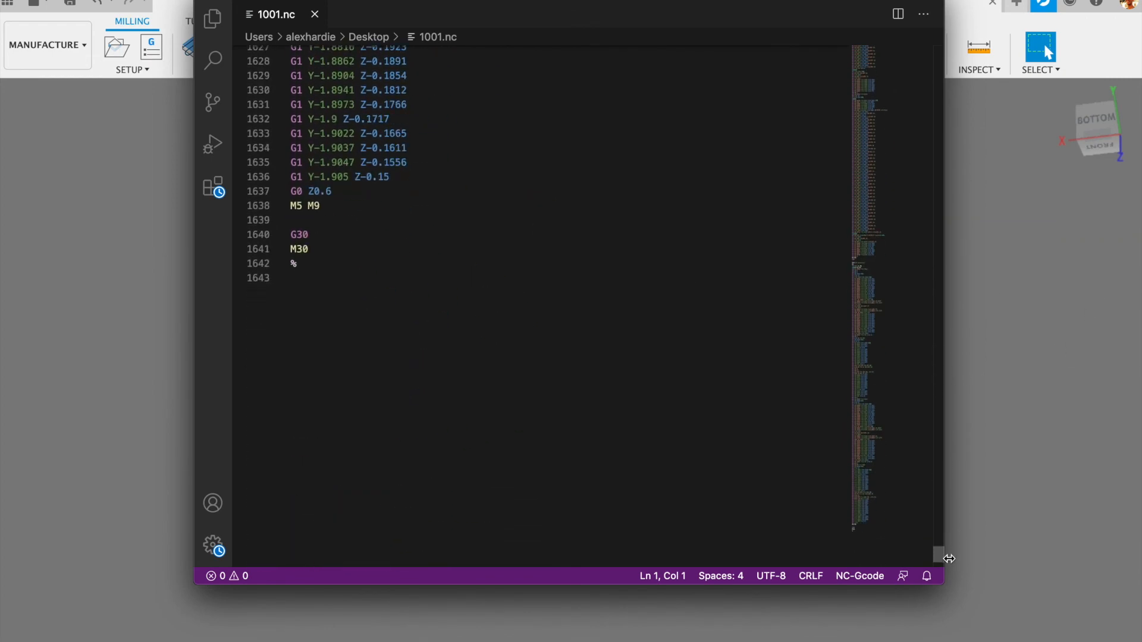
{"action": "left_click_drag", "start_coordinate": [953, 555], "coordinate": [899, 32]}
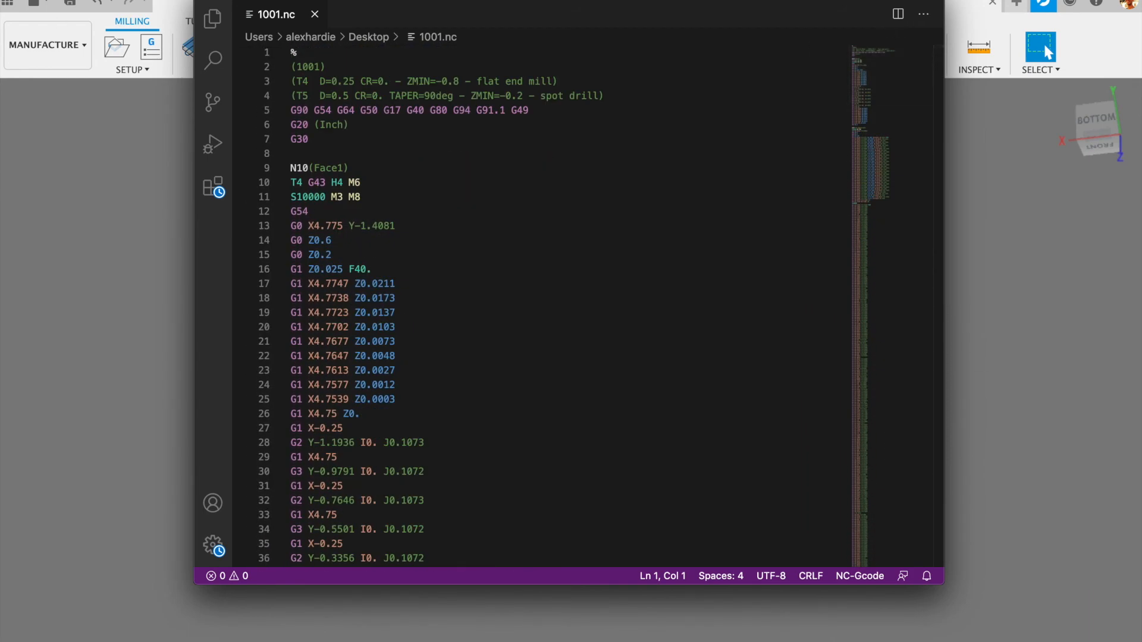
{"action": "left_click", "coordinate": [206, 0]}
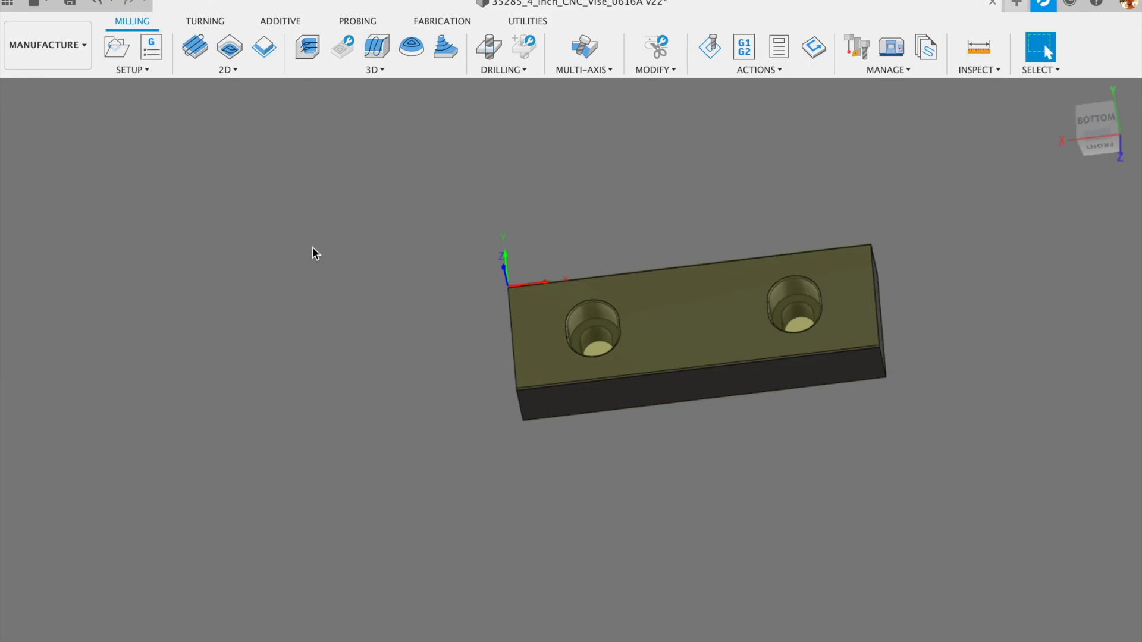